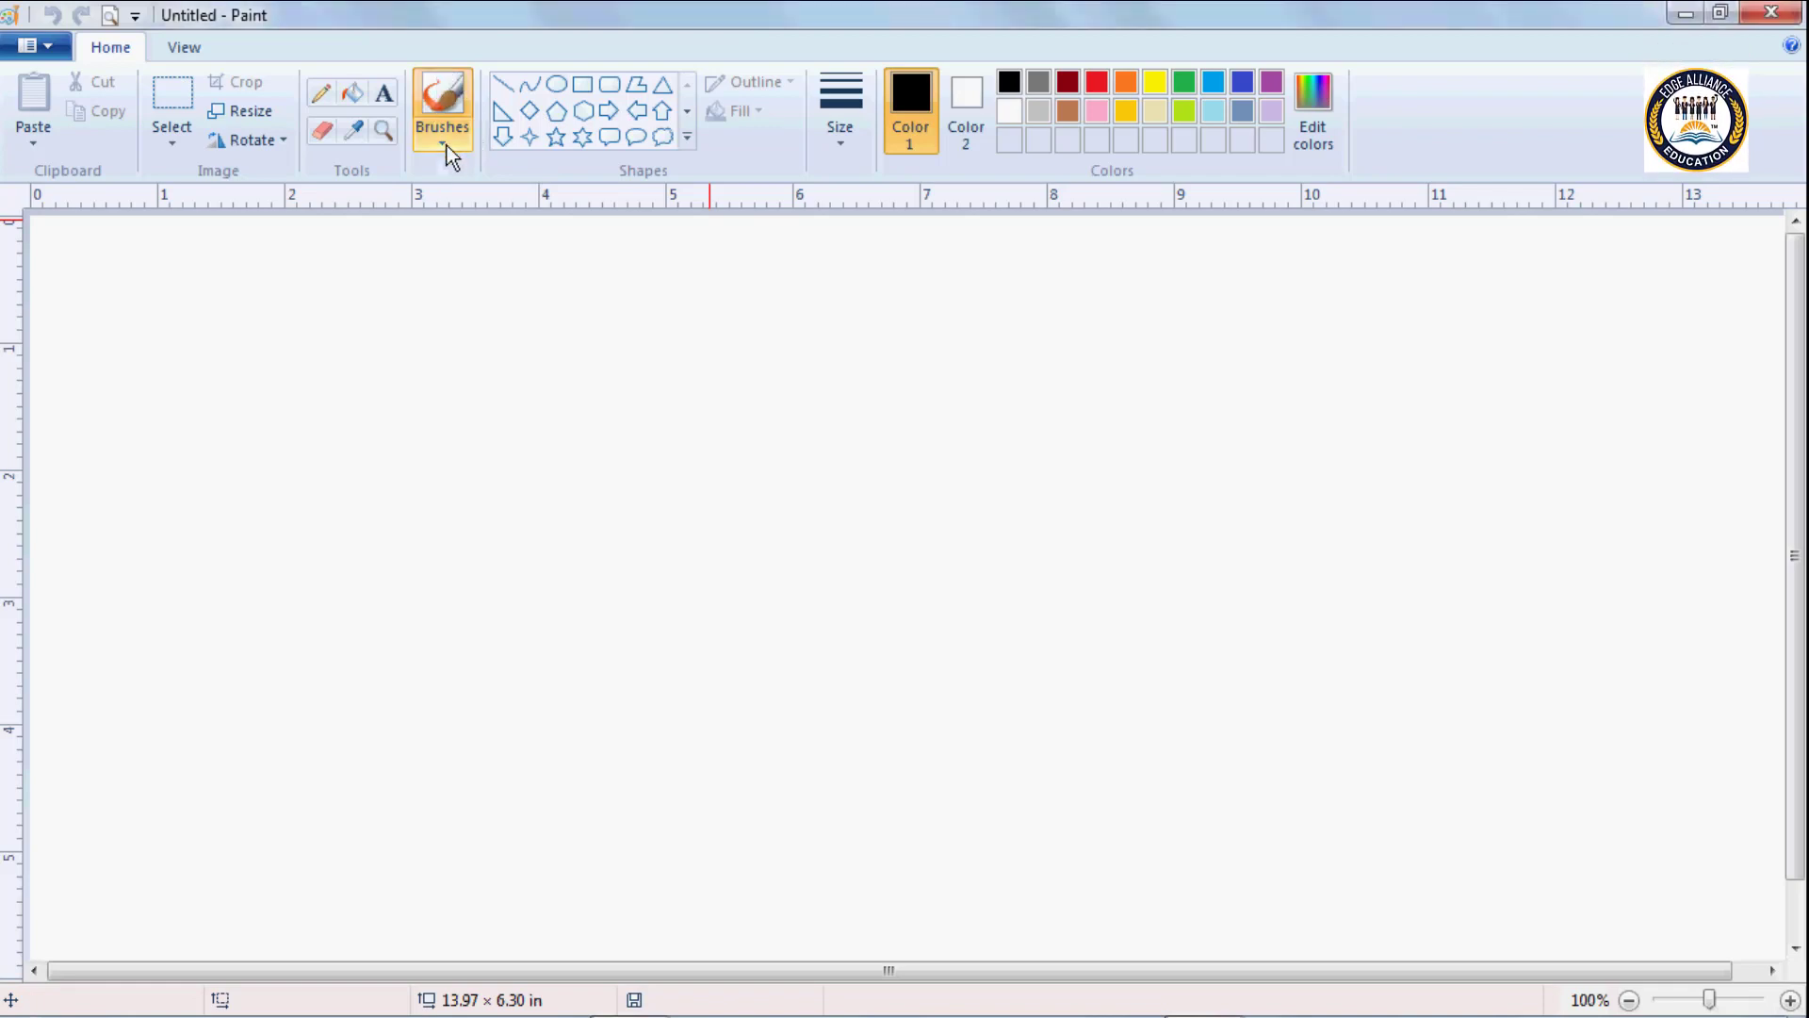
Draw a yellow tree-trunk outline with the standard Brush, about 2.8 in wide and 2.3 in tall, near the canvas's left edge.
left_click(444, 145)
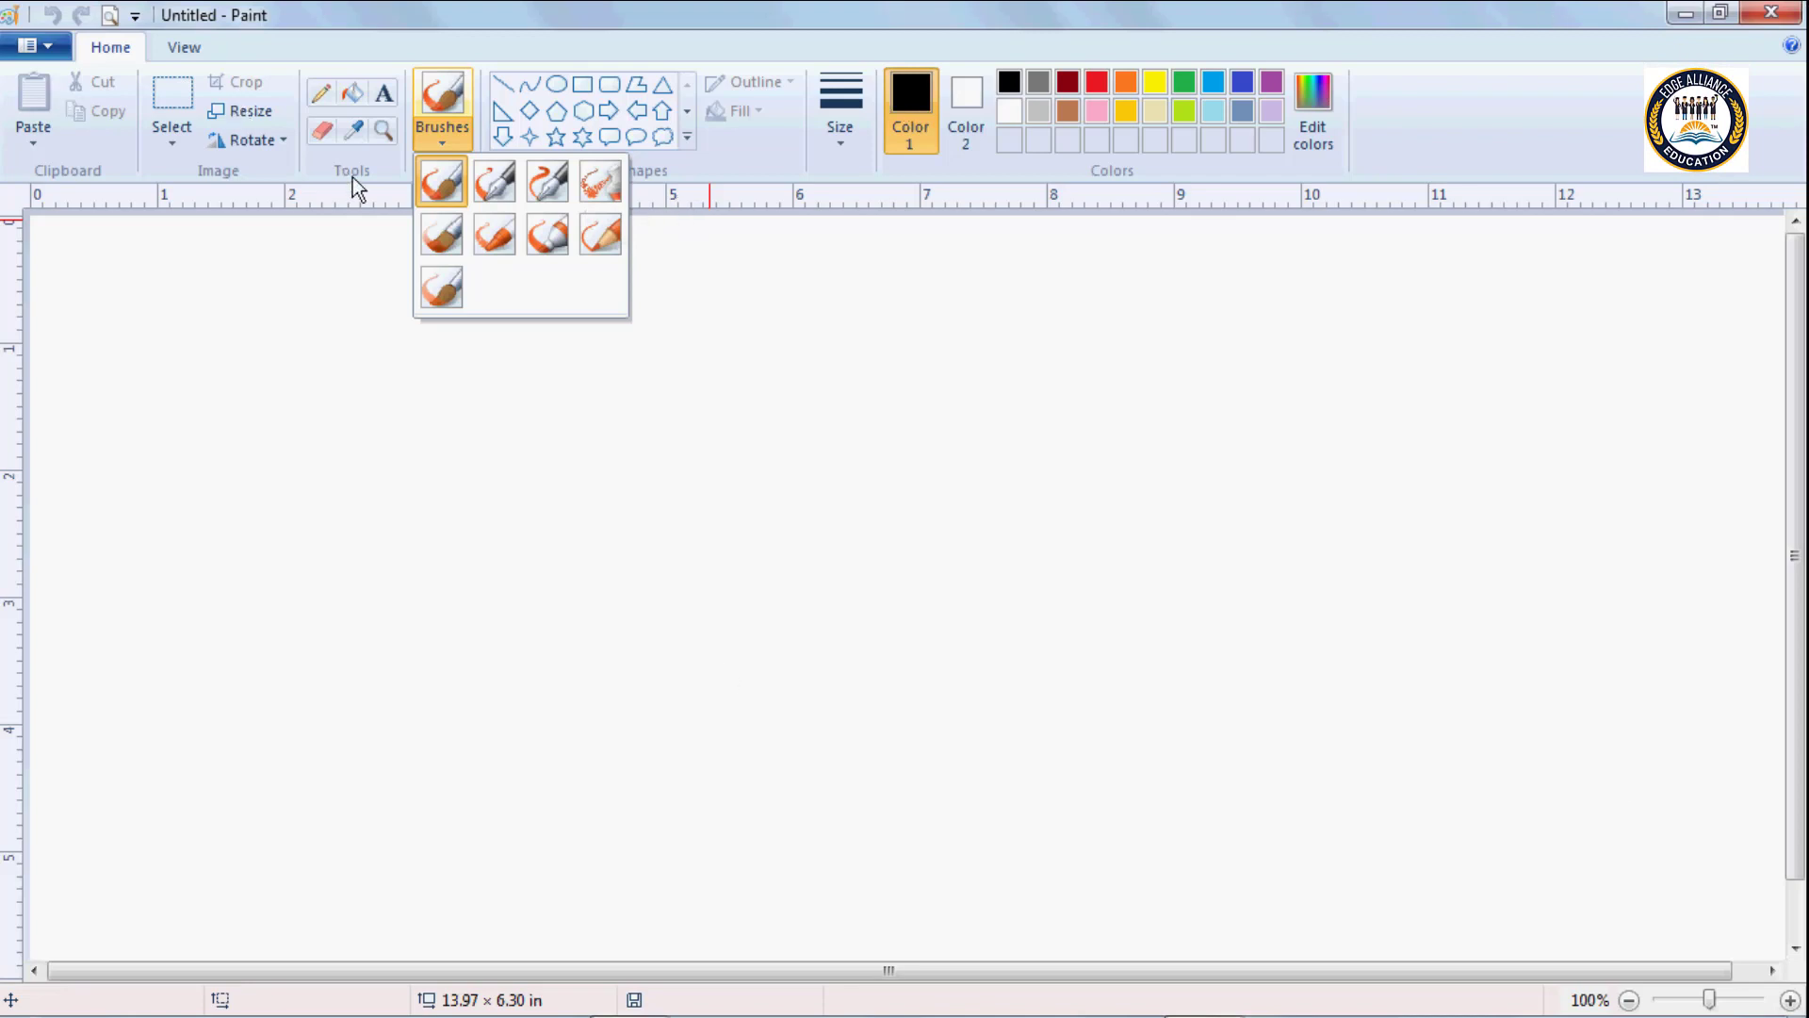
left_click(438, 181)
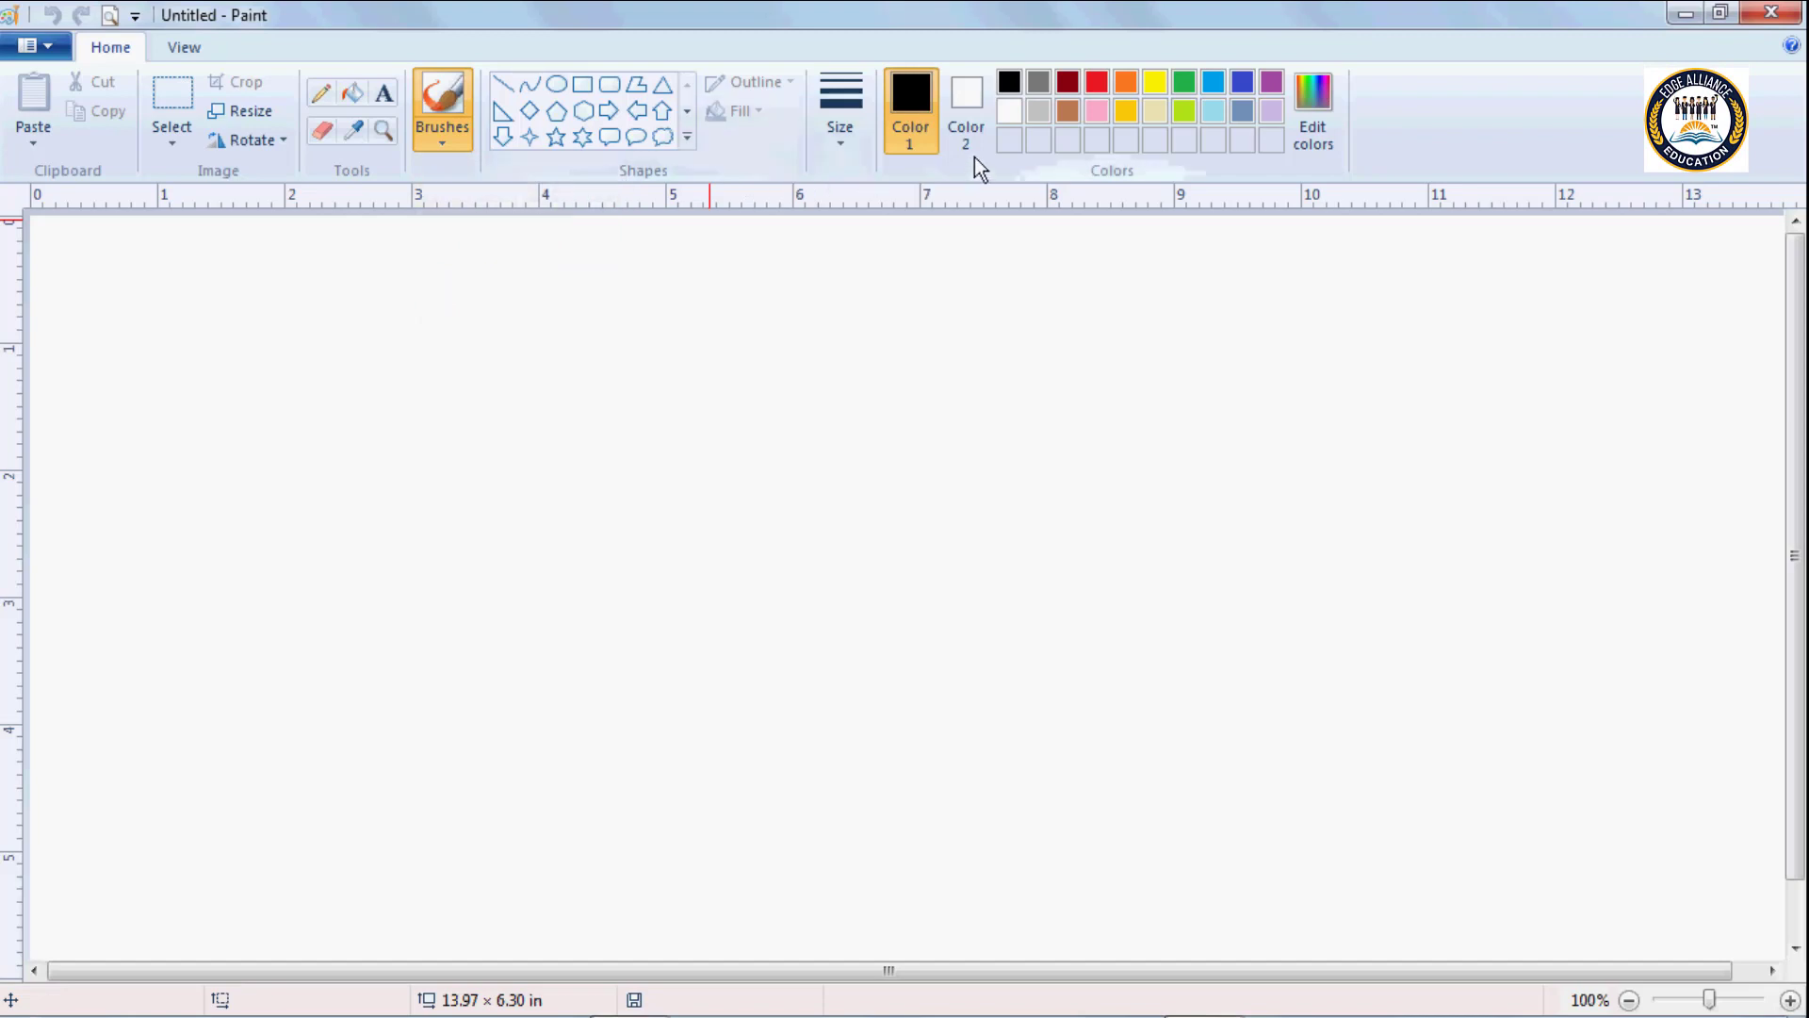
left_click(1098, 83)
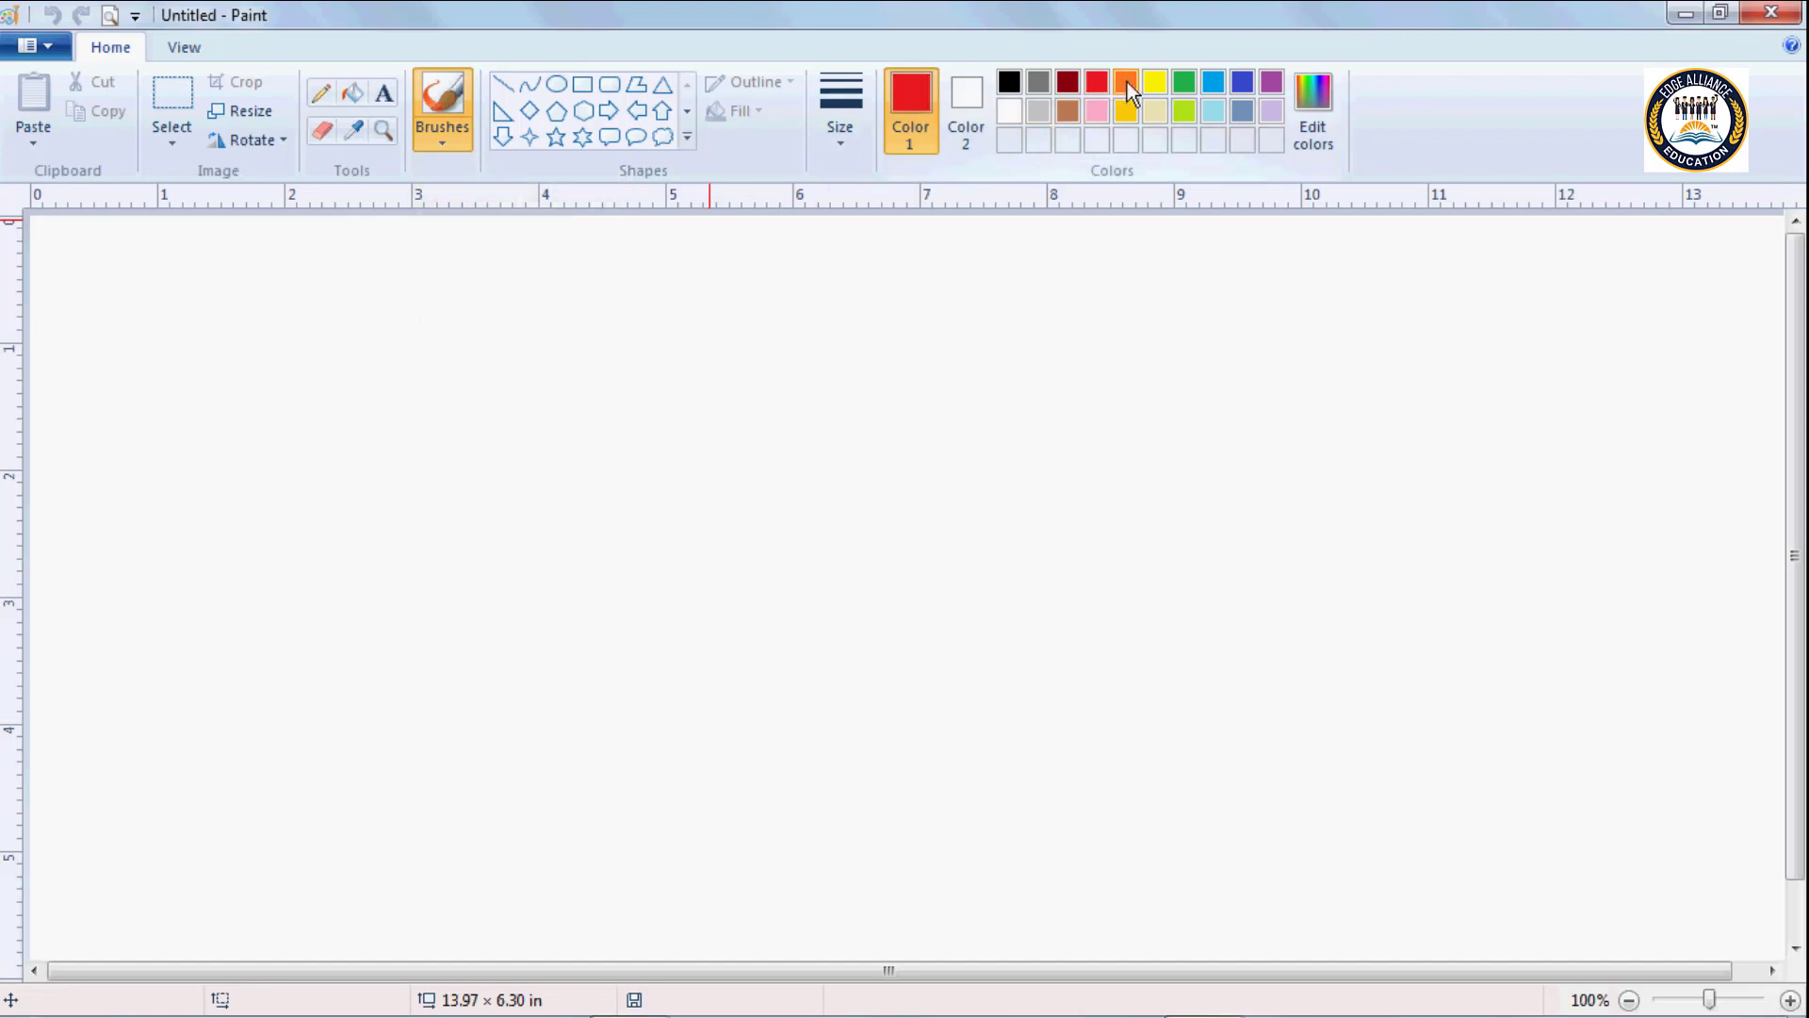
left_click(1159, 82)
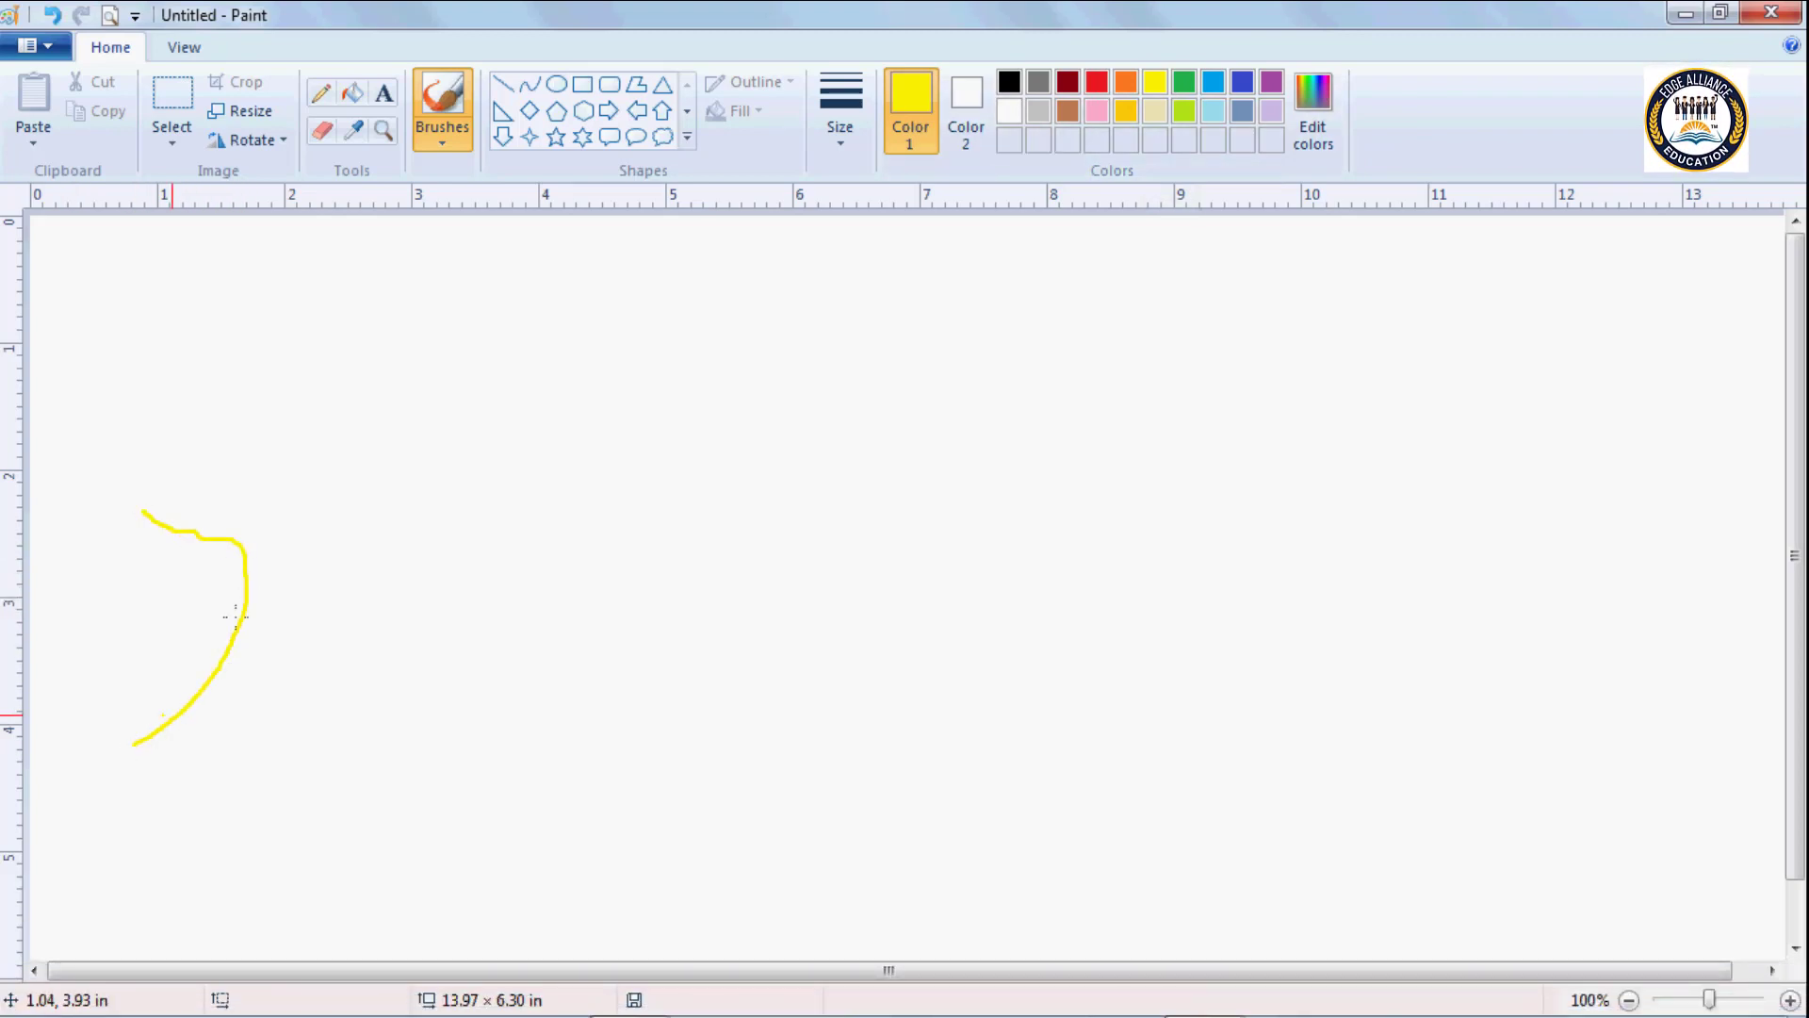
mouse_move(345, 458)
left_mouse_down()
mouse_move(358, 624)
mouse_move(481, 693)
left_mouse_up()
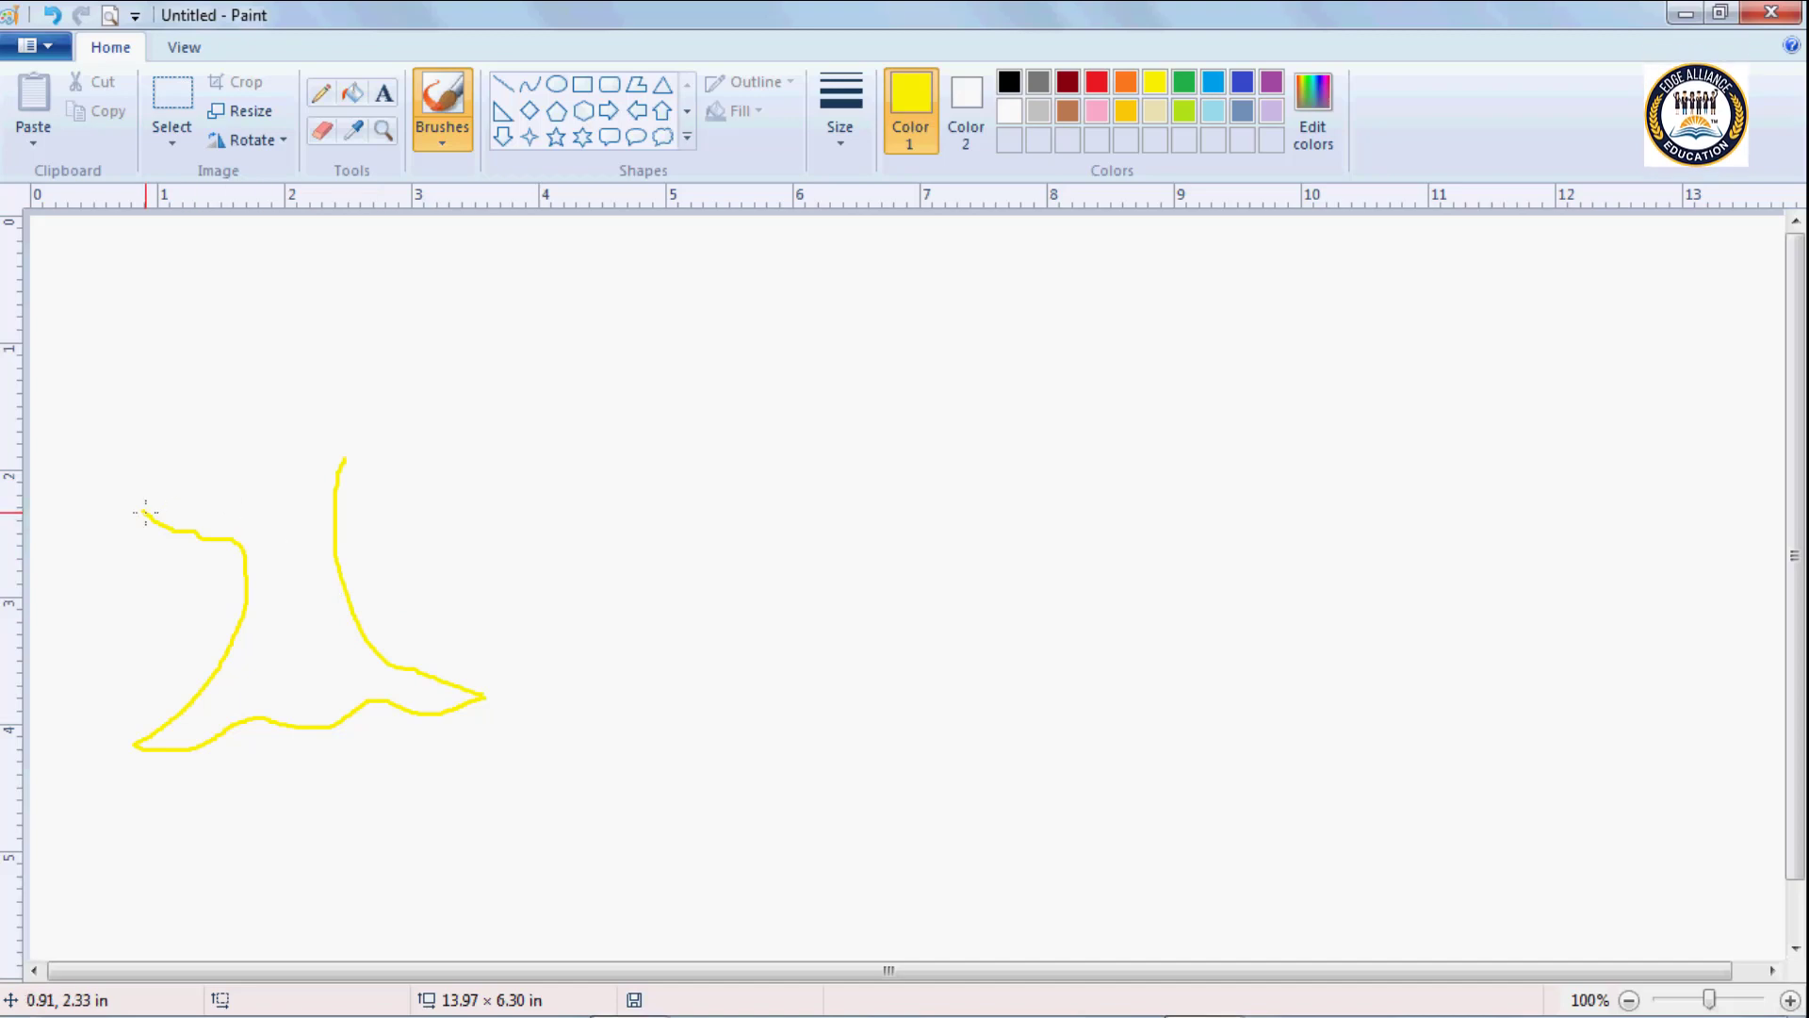
mouse_move(146, 512)
left_mouse_down()
mouse_move(280, 560)
mouse_move(334, 480)
left_mouse_up()
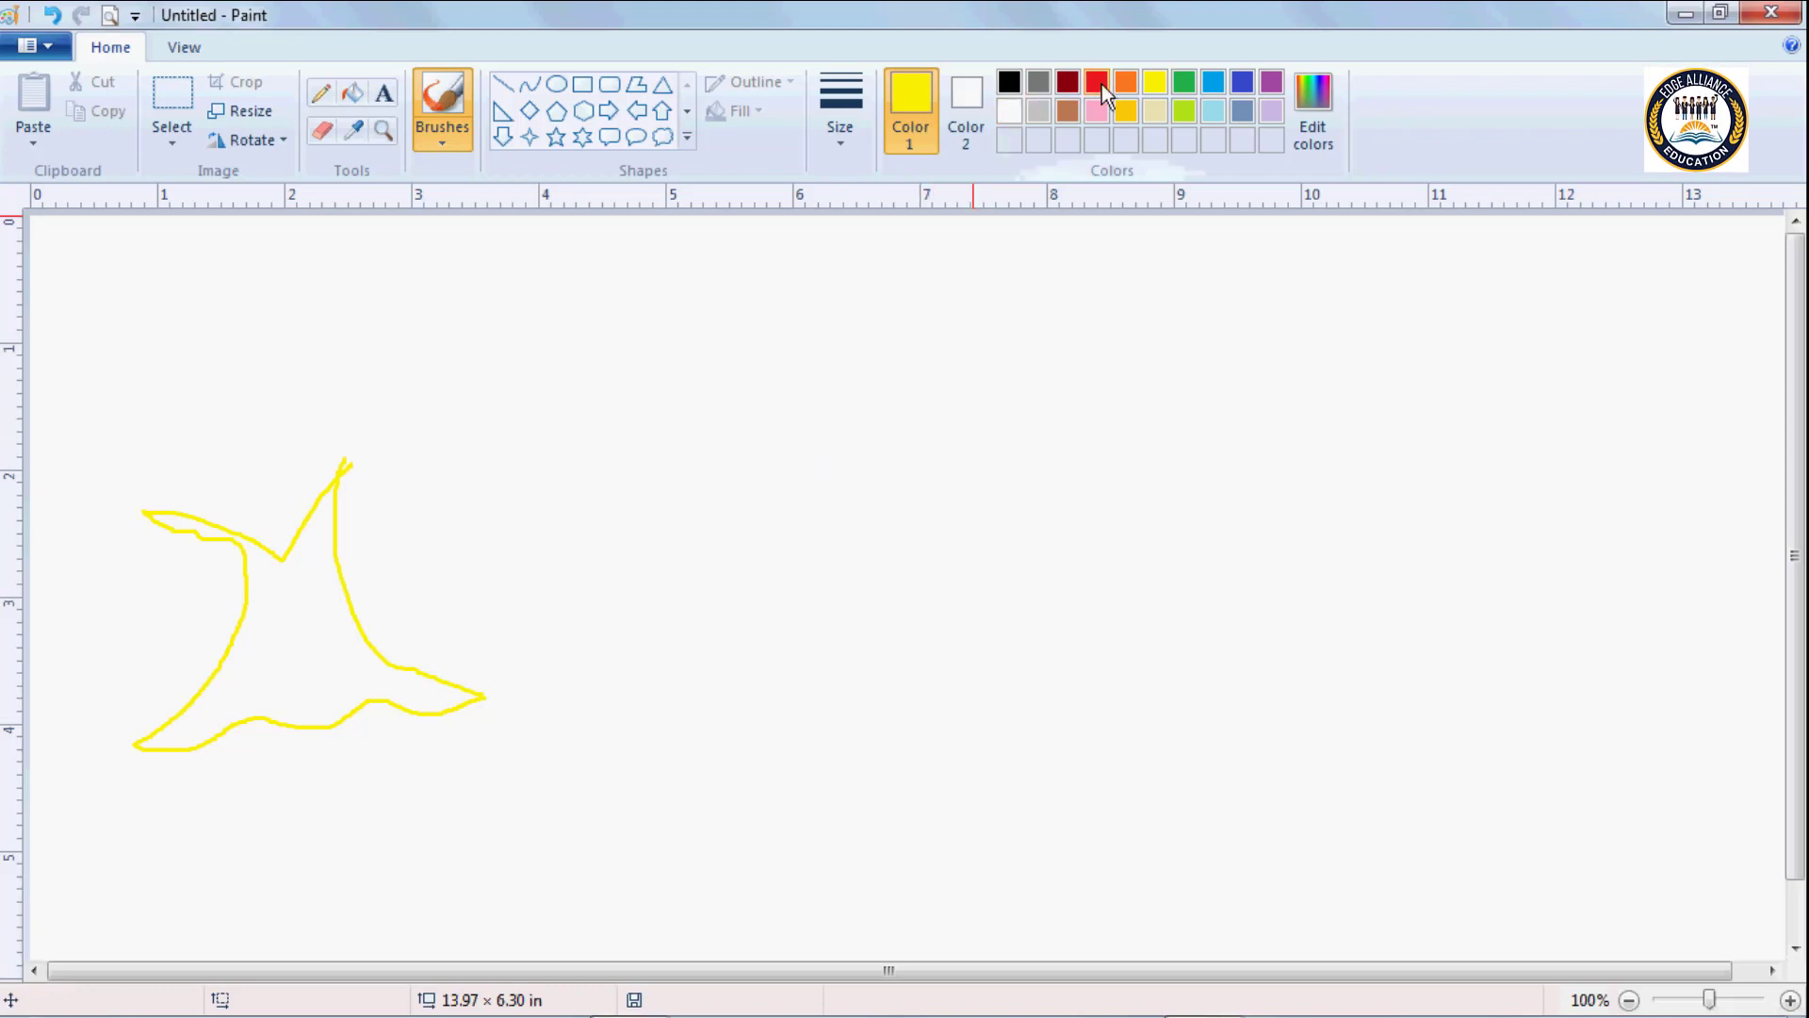
Draw a thick light-blue zigzag line about 4 in wide across the upper middle of the canvas.
left_click(1214, 82)
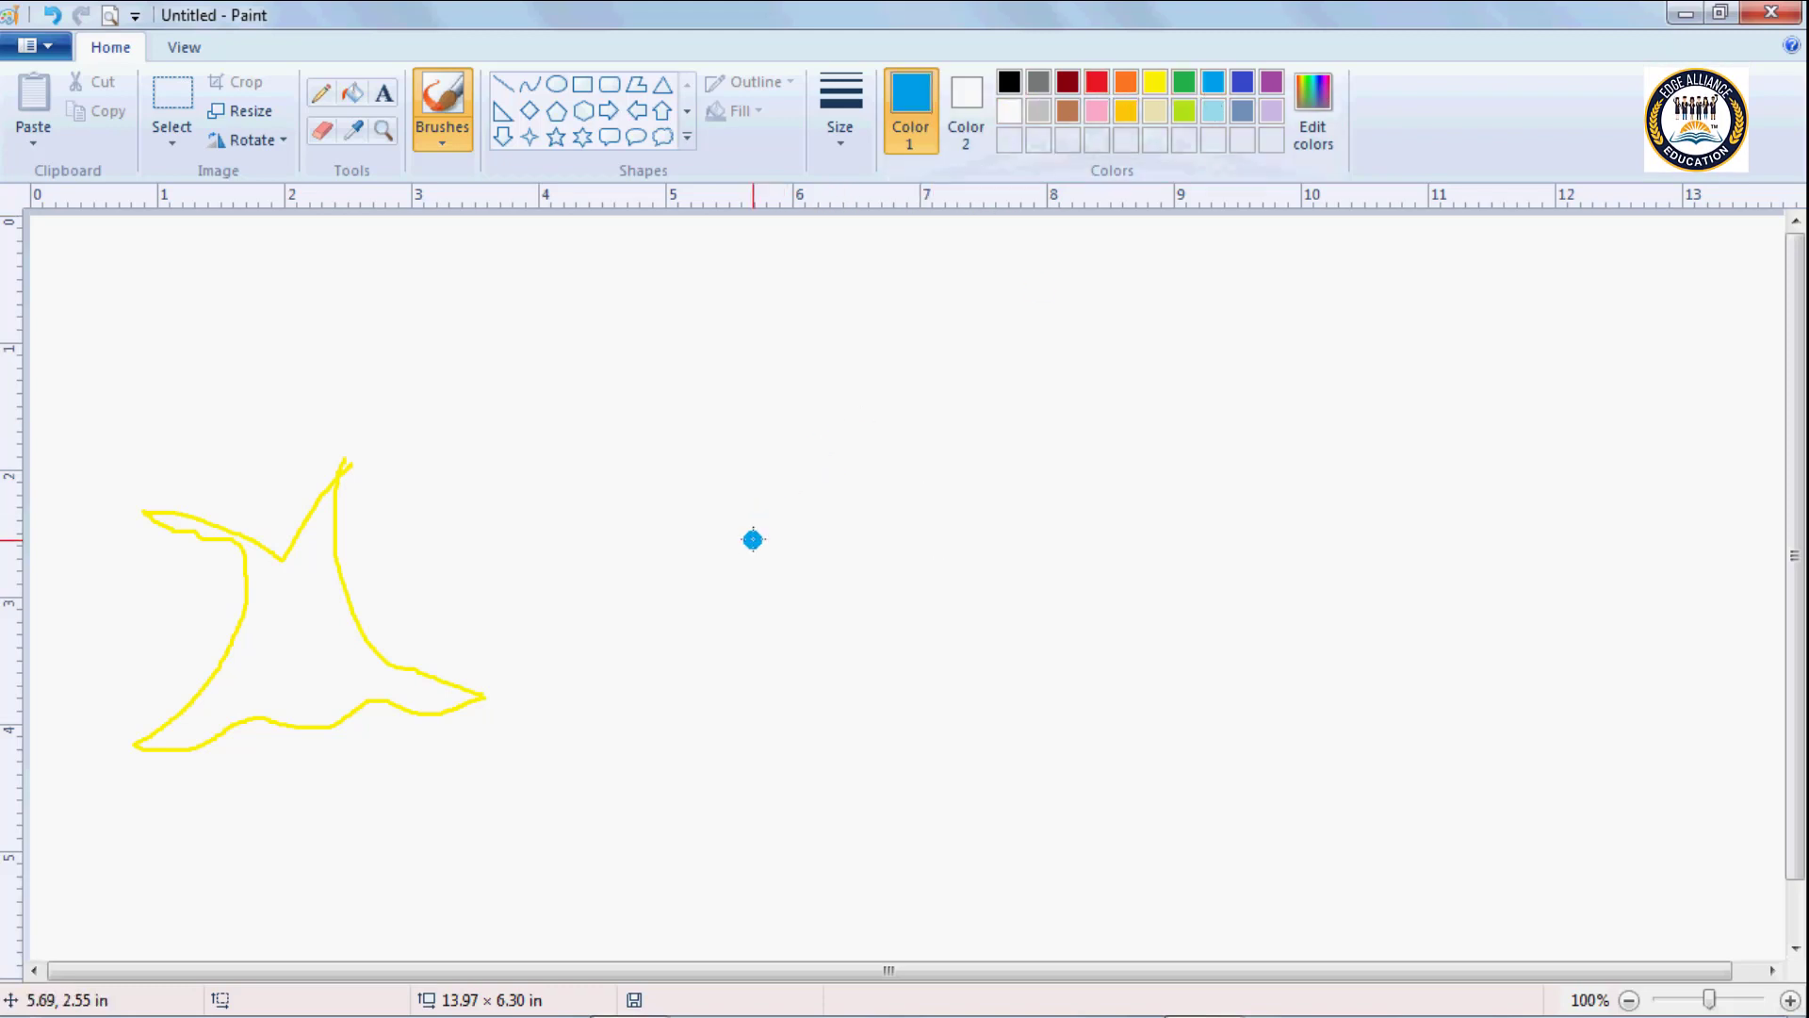
mouse_move(685, 571)
left_mouse_down()
mouse_move(804, 374)
mouse_move(883, 582)
mouse_move(993, 377)
mouse_move(1018, 435)
mouse_move(1117, 511)
left_mouse_up()
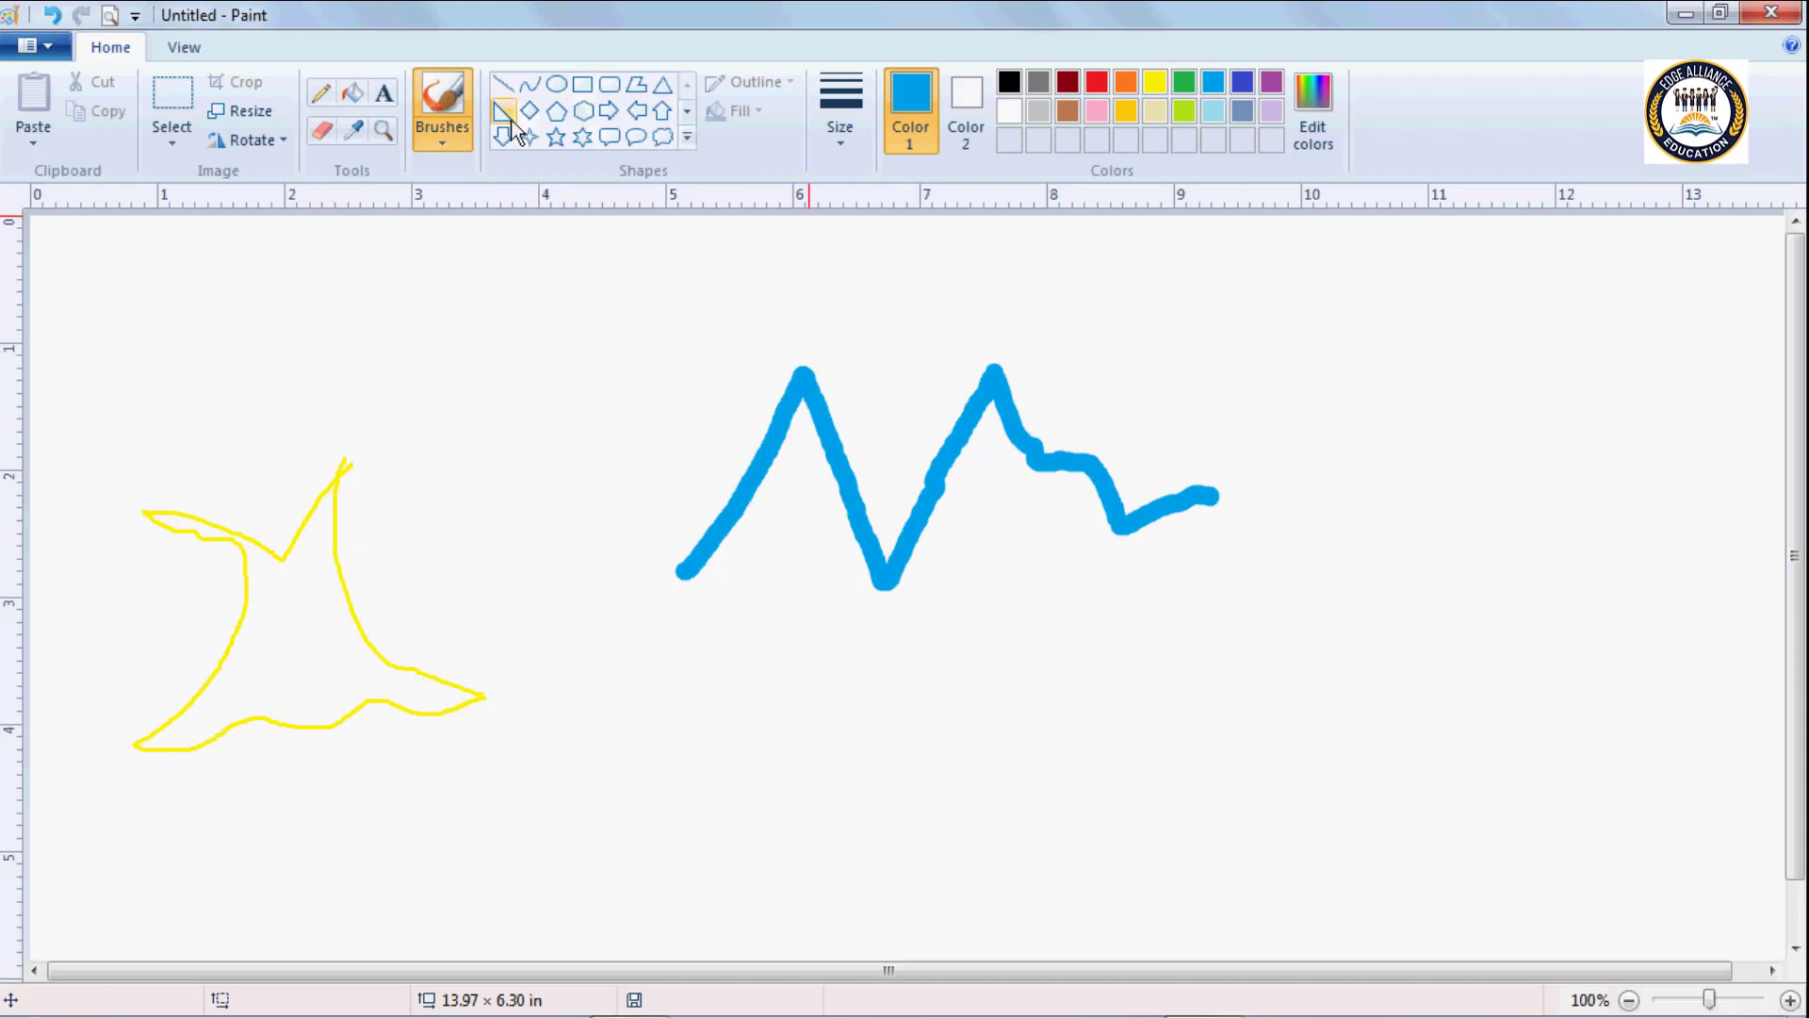
Handwrite the letters JNE in light blue with the Airbrush below the zigzag, adding a small circle above the J.
left_click(452, 143)
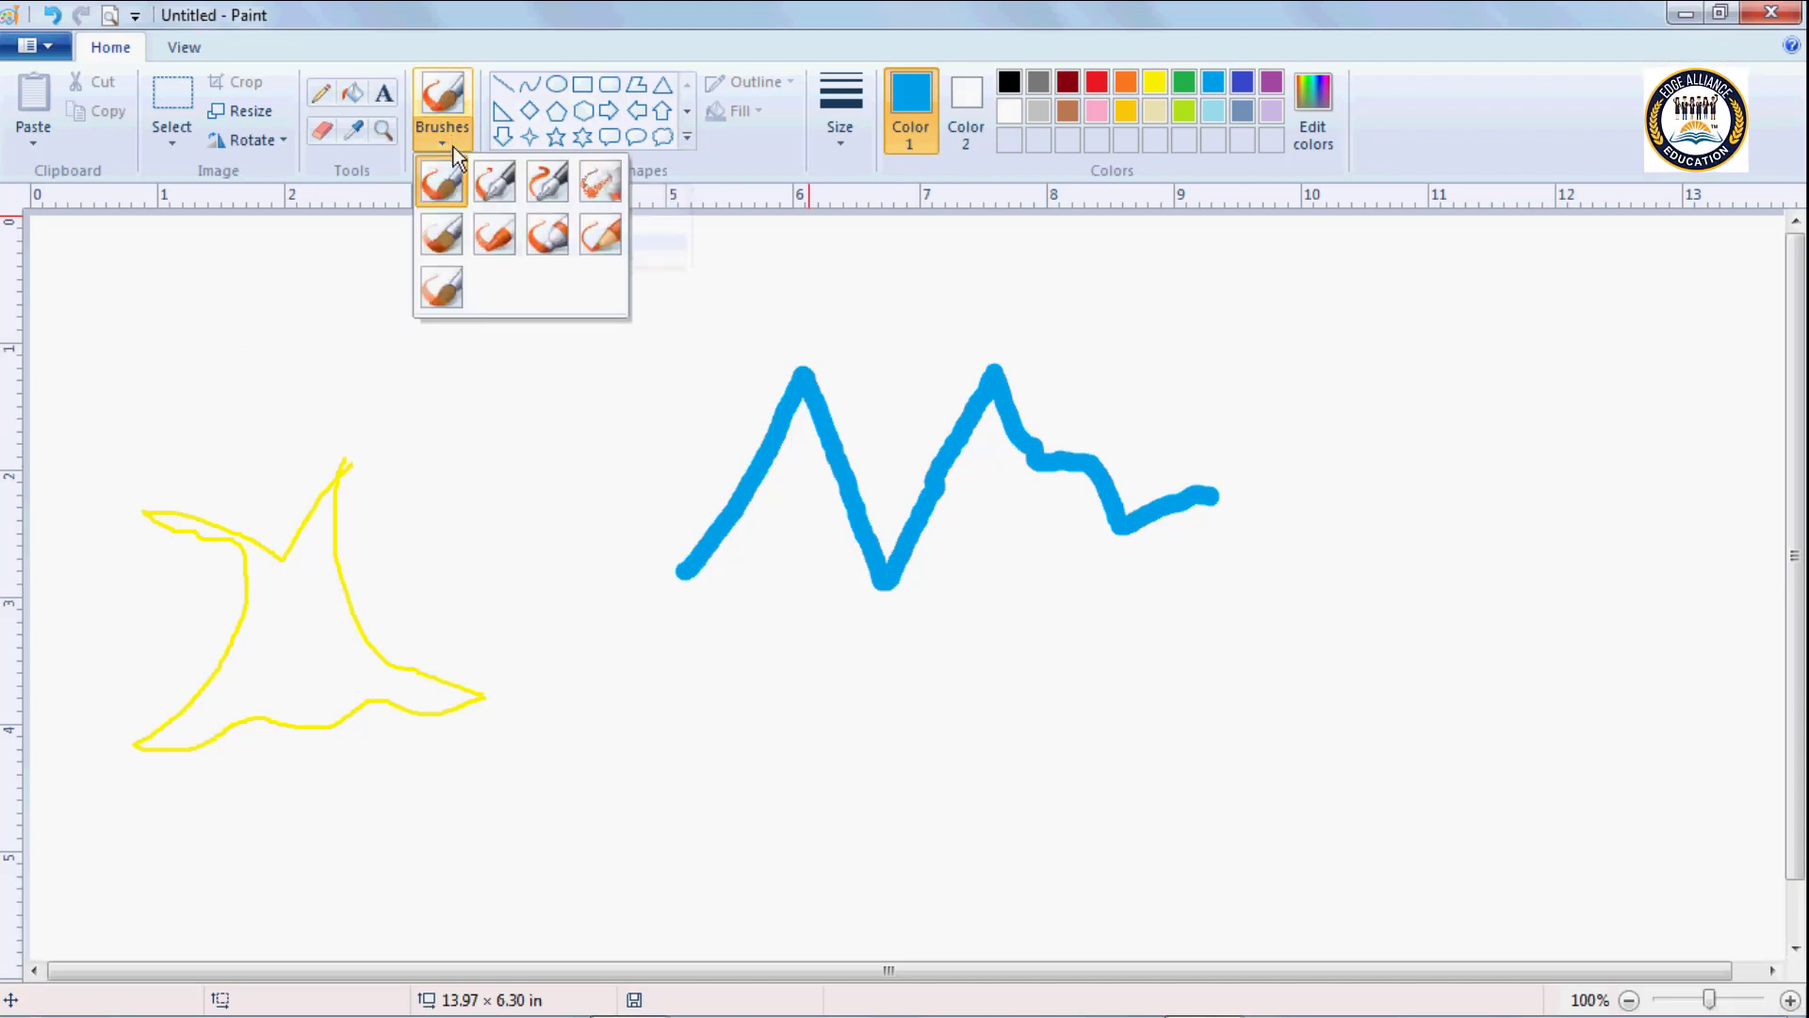
left_click(591, 189)
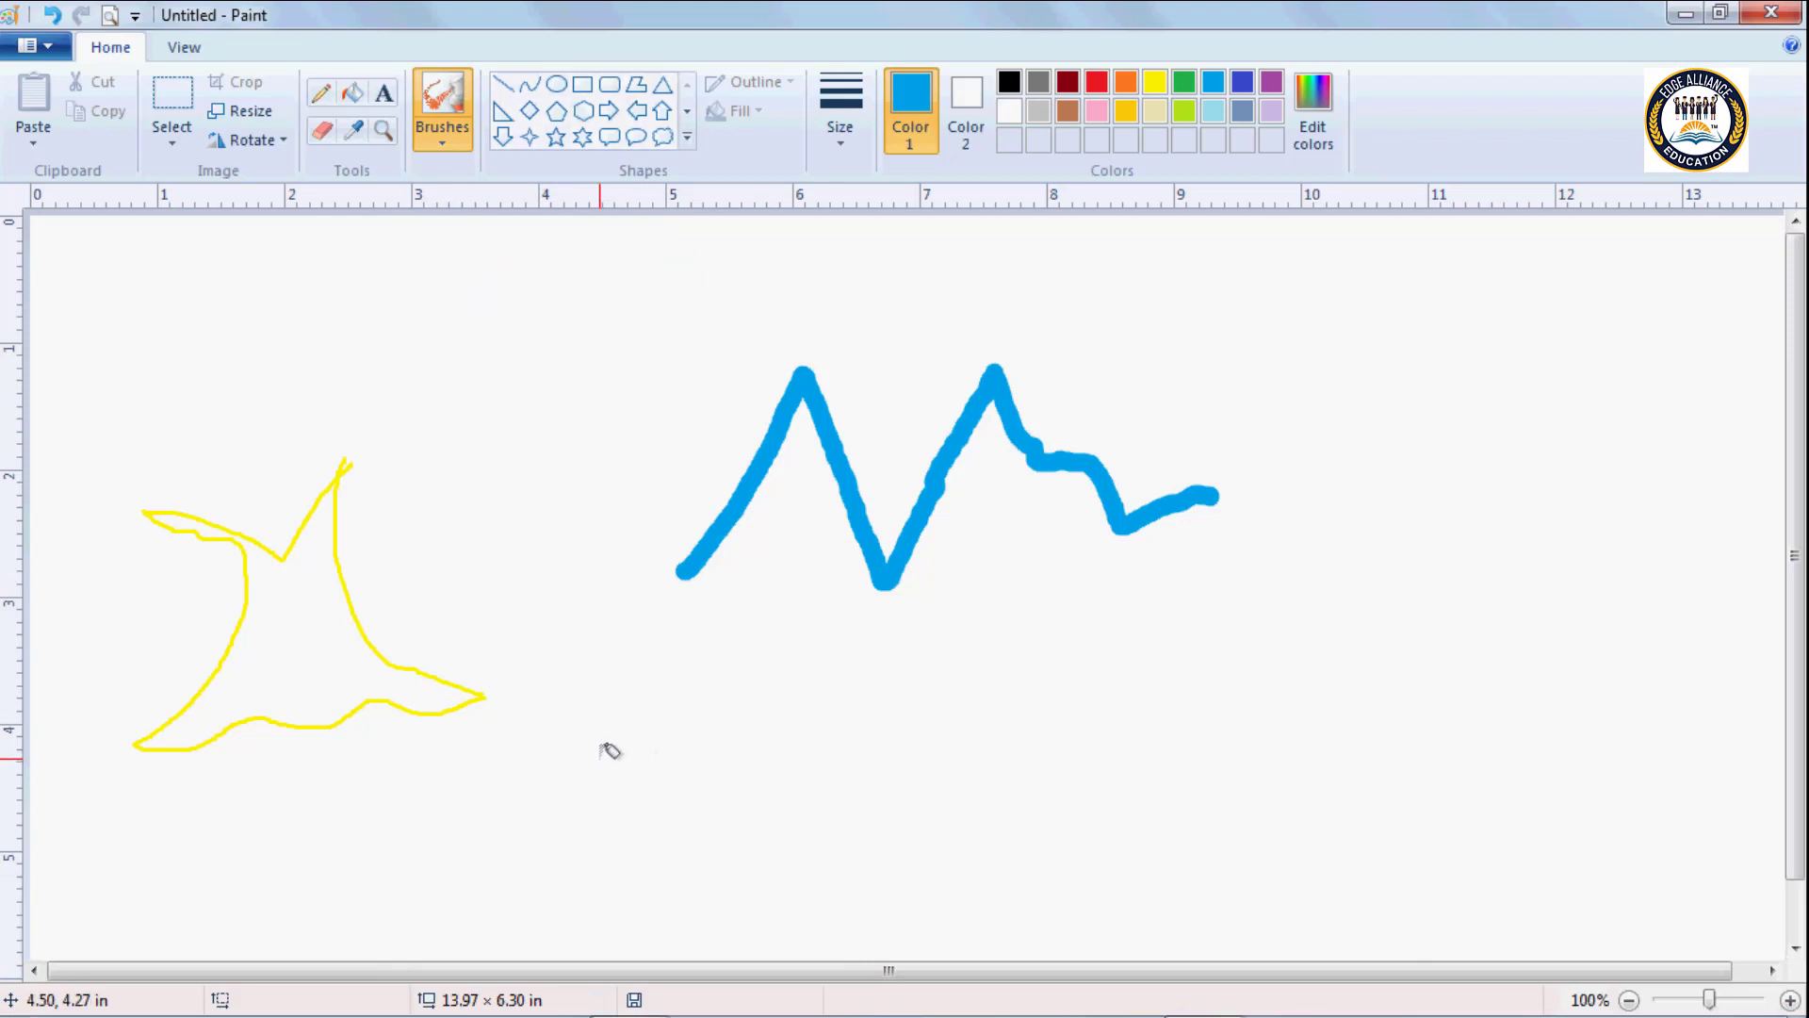
mouse_move(674, 687)
left_mouse_down()
mouse_move(702, 724)
mouse_move(721, 853)
mouse_move(636, 890)
mouse_move(627, 857)
left_mouse_up()
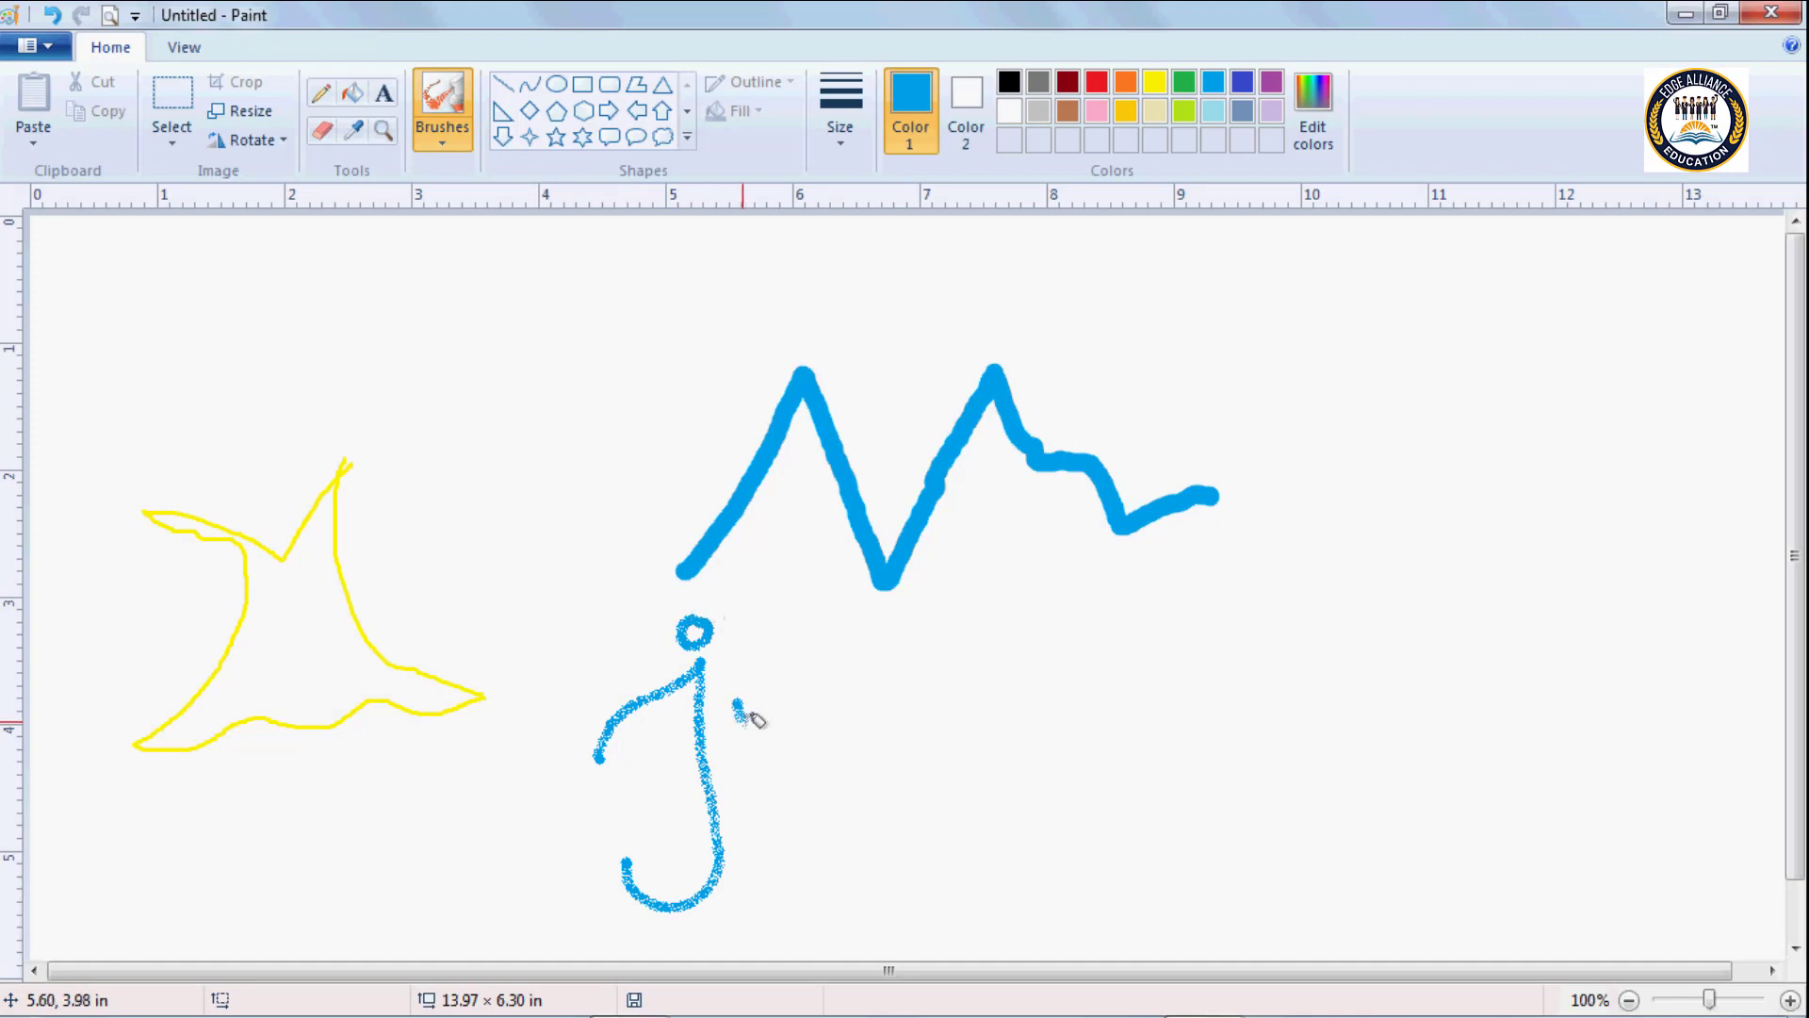
mouse_move(740, 702)
left_mouse_down()
mouse_move(891, 800)
mouse_move(848, 637)
mouse_move(939, 624)
mouse_move(889, 673)
mouse_move(908, 758)
mouse_move(1024, 773)
left_mouse_up()
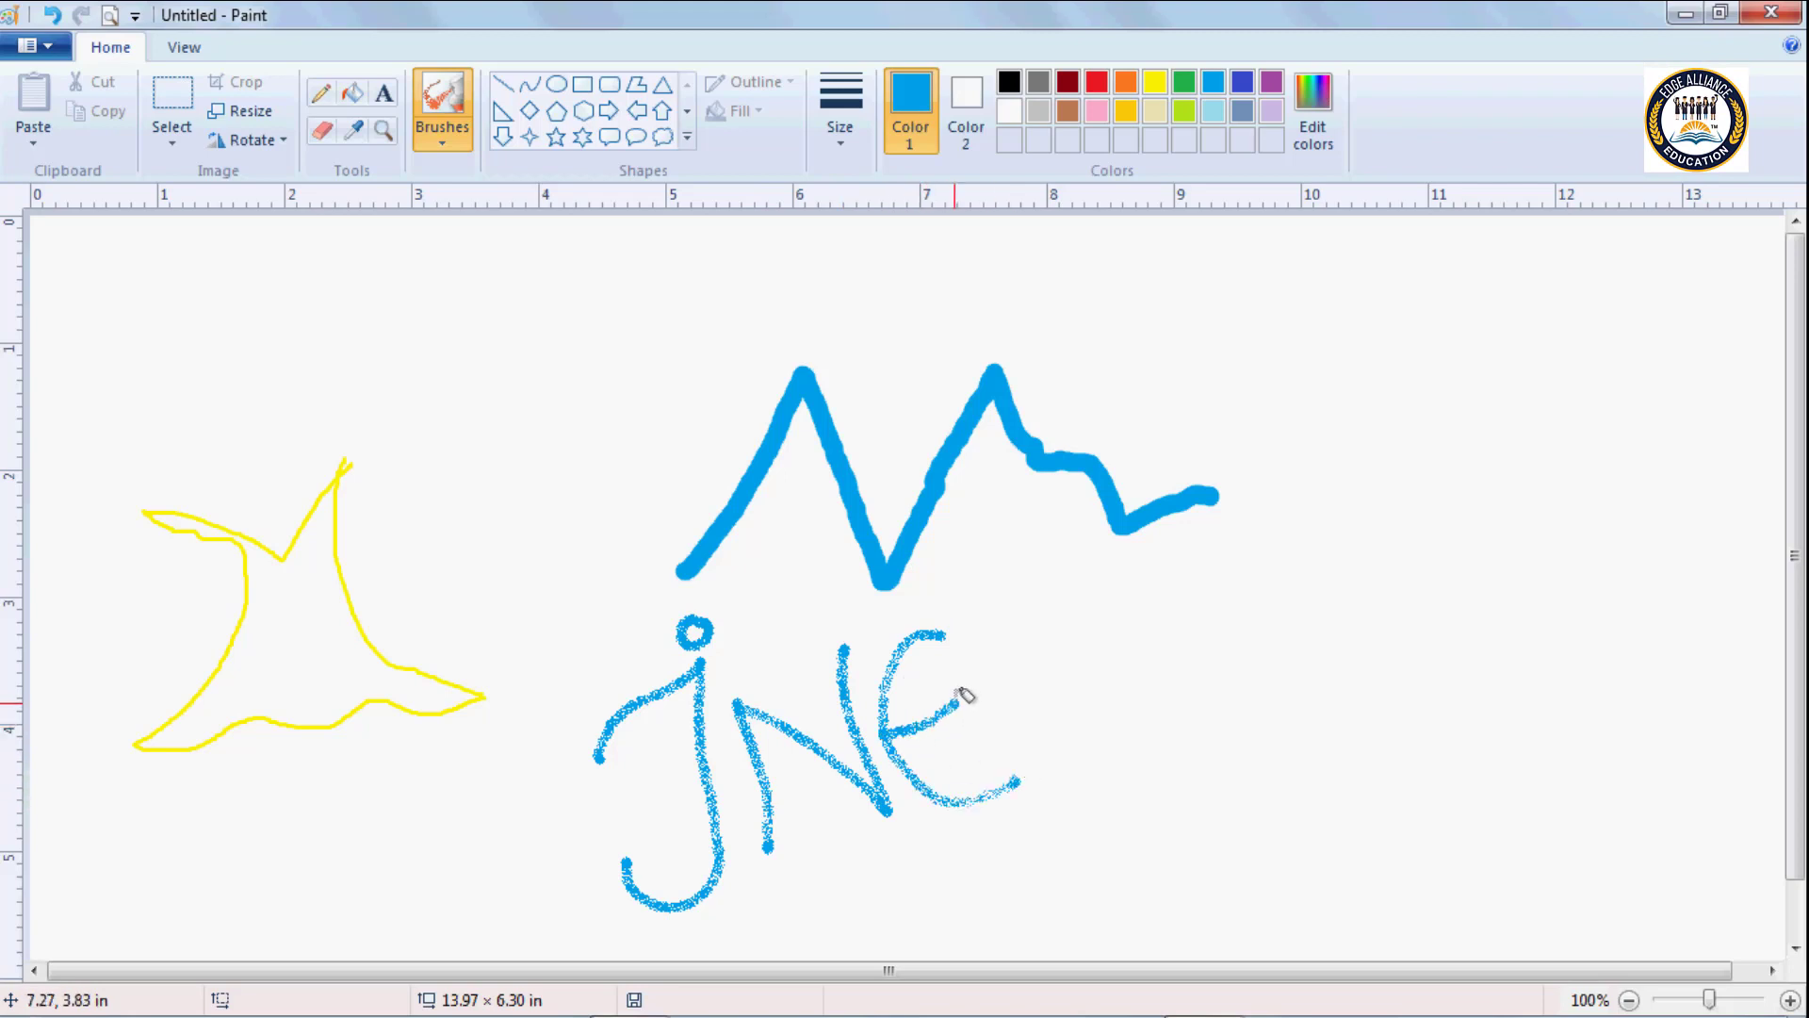
Continue the handwritten letters with TH in red Airbrush strokes, ending the H in a curled tail.
left_click(1096, 81)
mouse_move(974, 643)
left_mouse_down()
mouse_move(1089, 550)
mouse_move(1048, 617)
mouse_move(1094, 716)
left_mouse_up()
left_click_drag(1123, 554, 1189, 686)
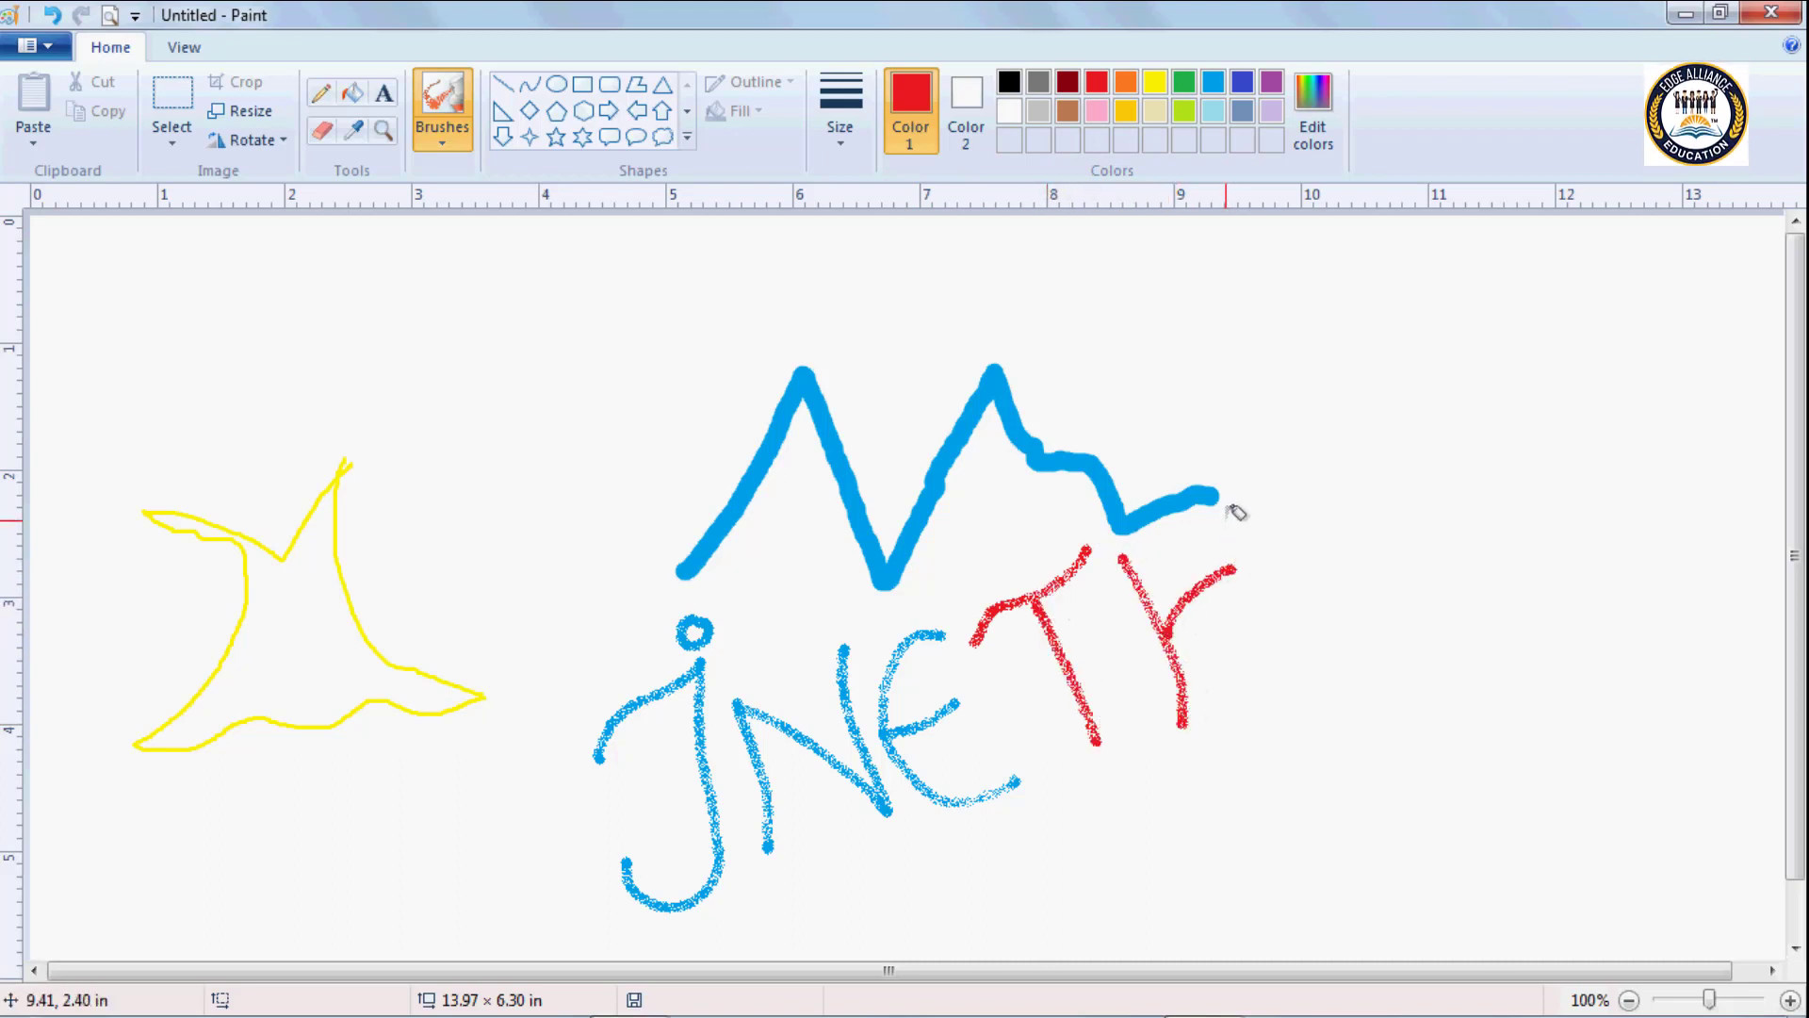
mouse_move(1227, 515)
left_mouse_down()
mouse_move(1269, 603)
mouse_move(1356, 657)
mouse_move(1401, 612)
mouse_move(1354, 565)
left_mouse_up()
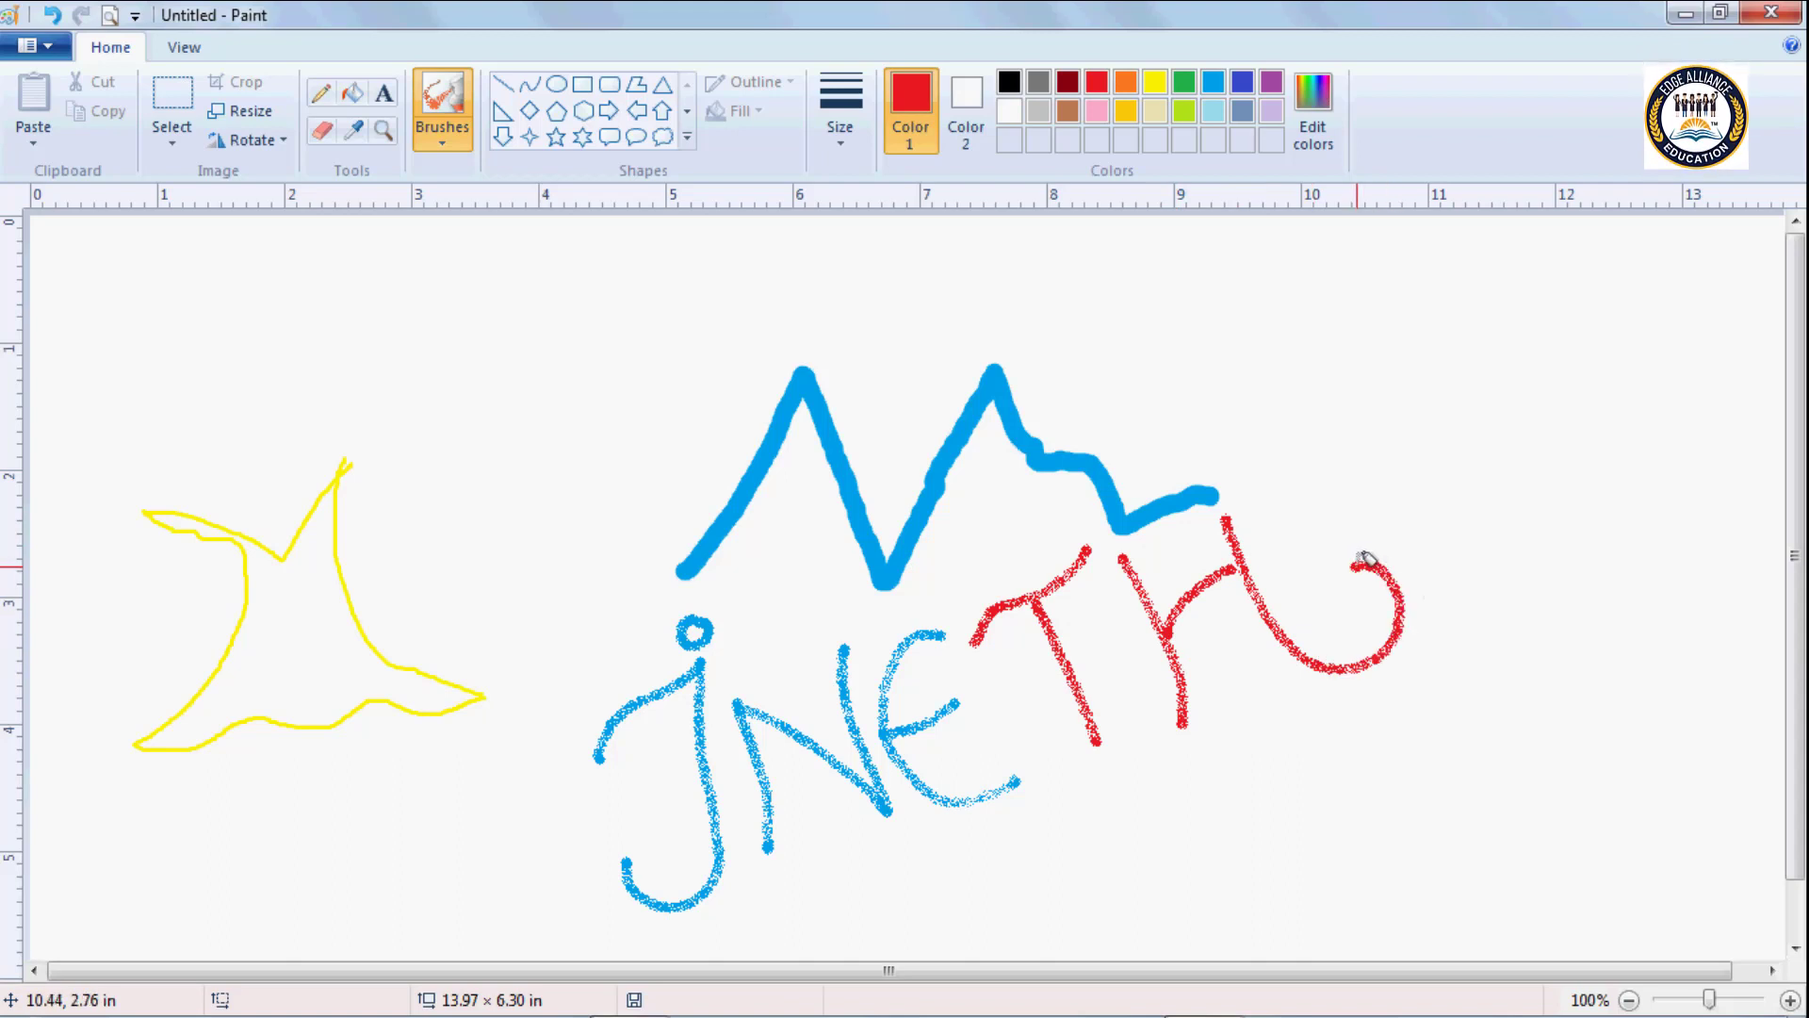
Draw a small red trunk outline with the Natural pencil brush, about 1.9 in wide, between the yellow outline and the zigzag.
left_click(451, 137)
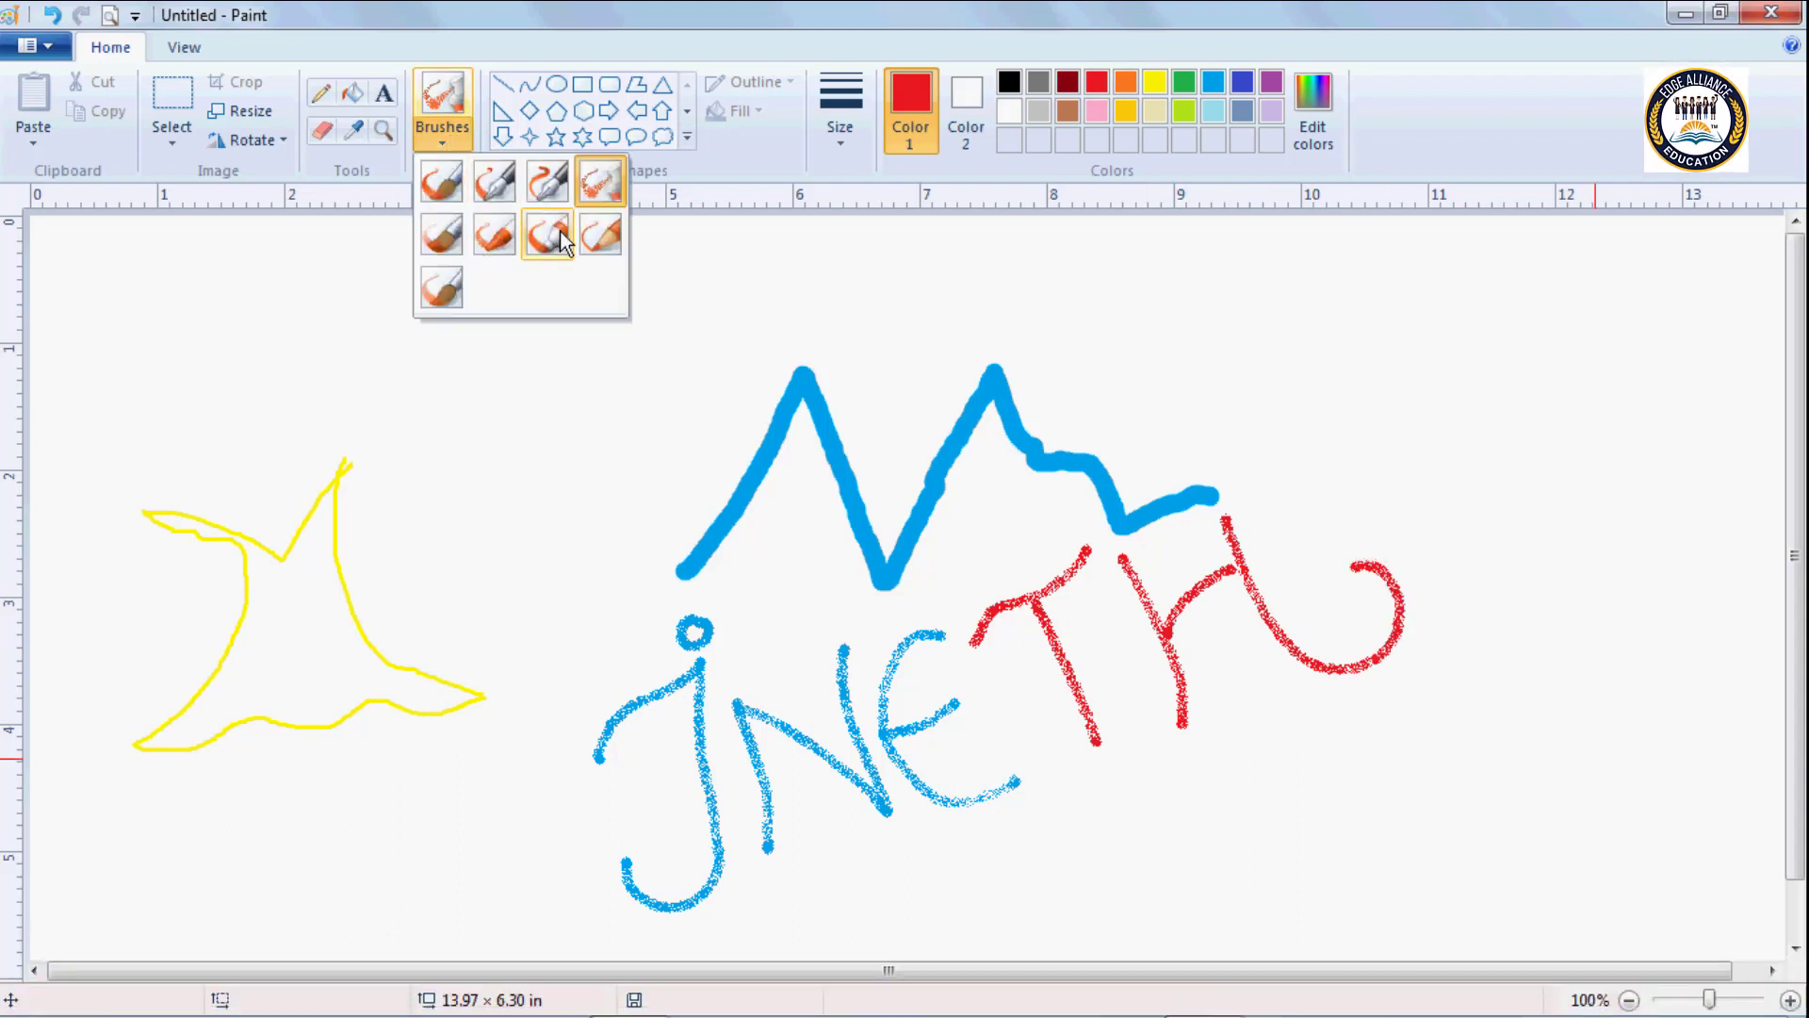
left_click(613, 240)
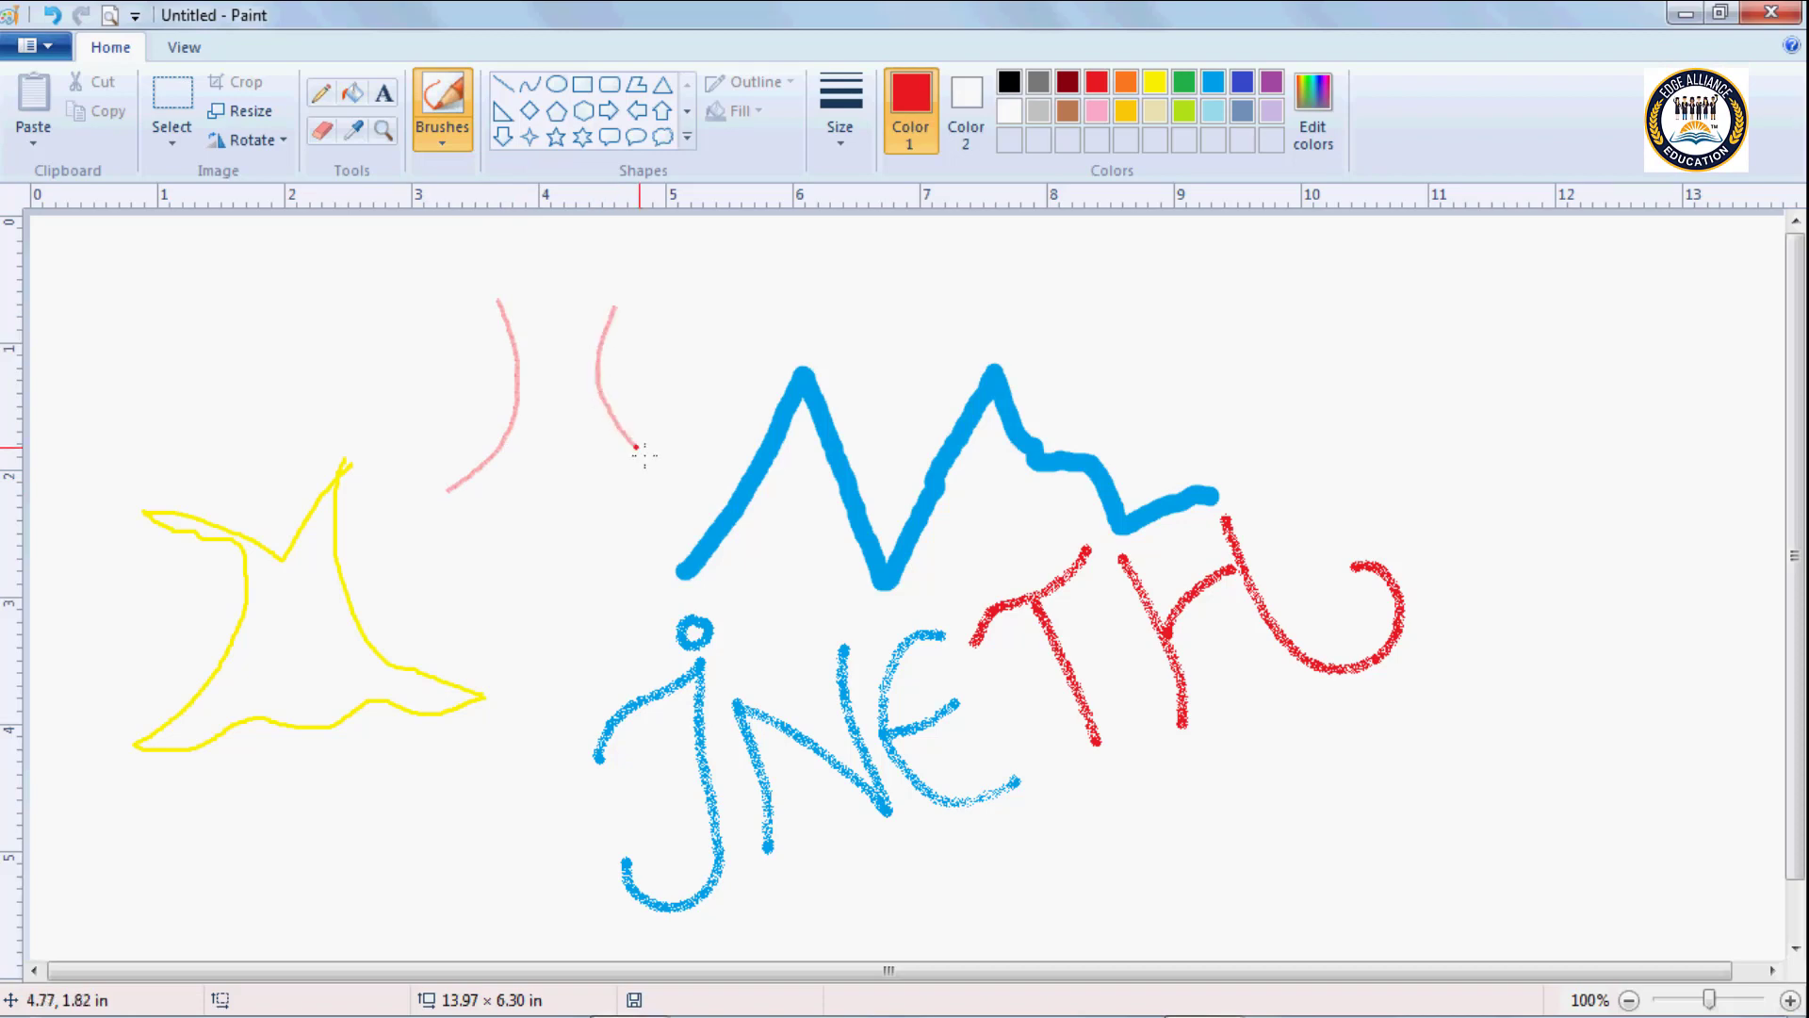
left_click_drag(451, 490, 657, 482)
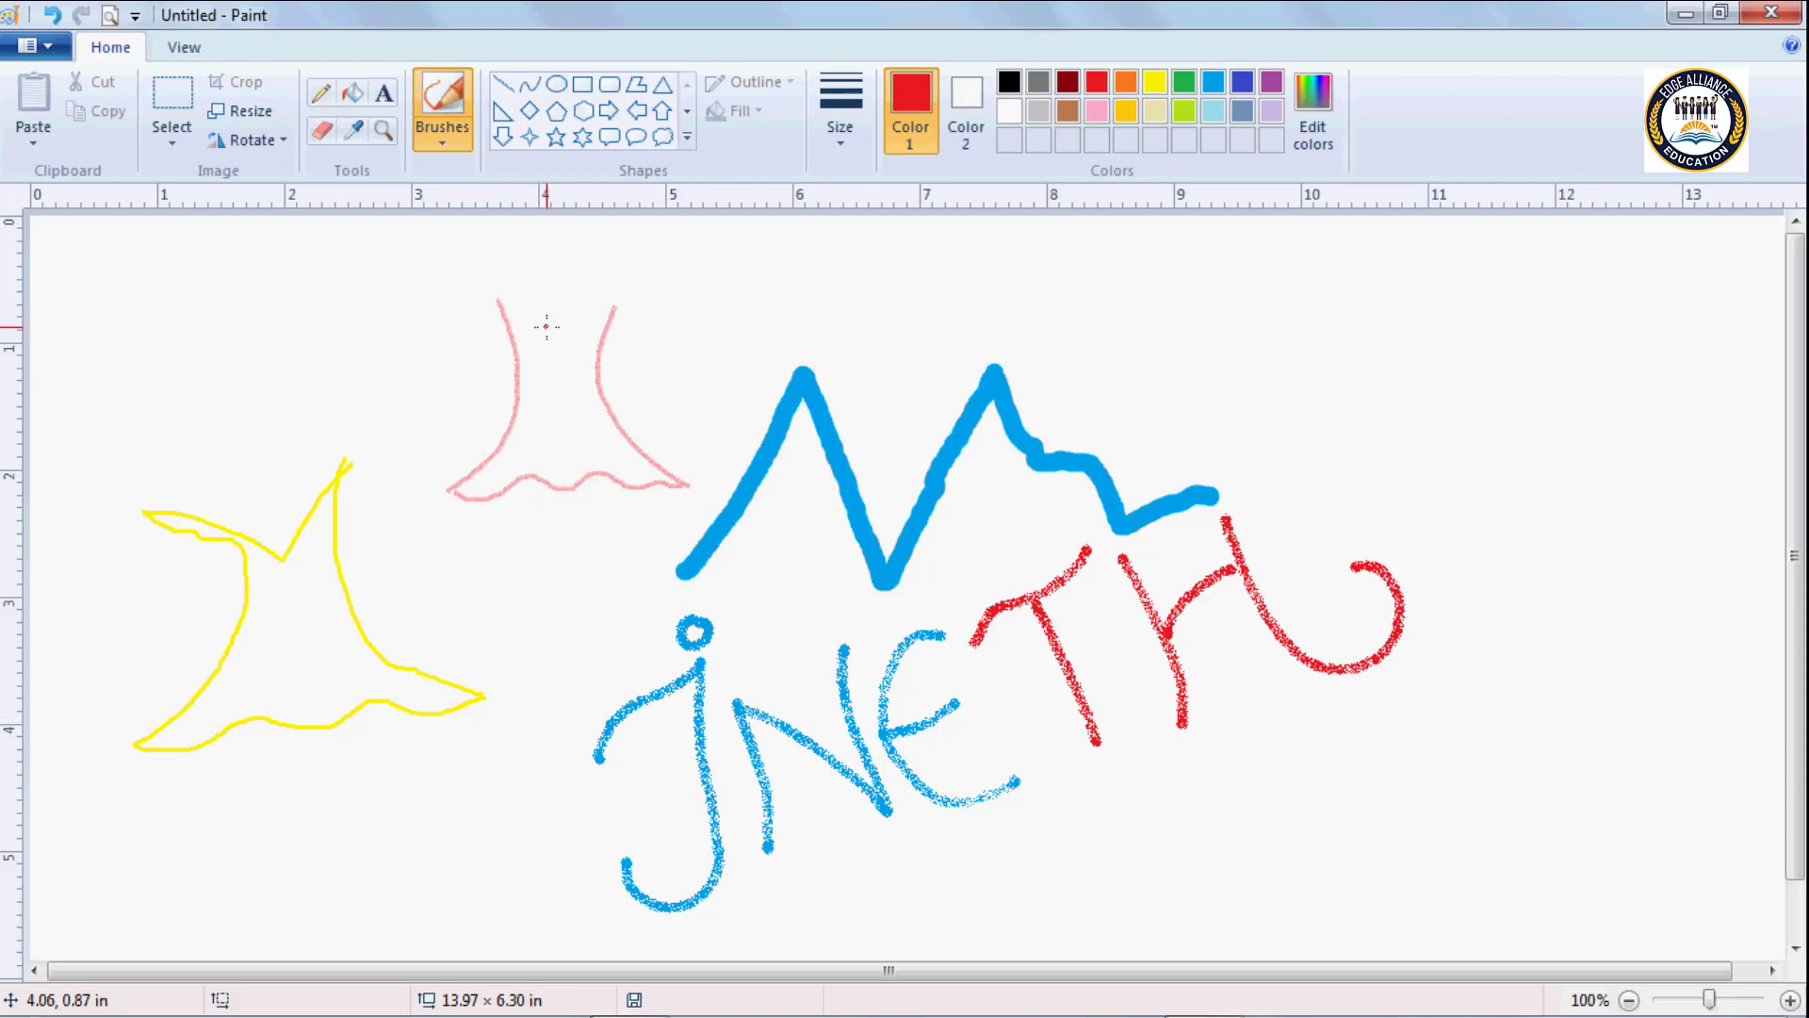
Delete everything drawn on the canvas.
key("ctrl+a")
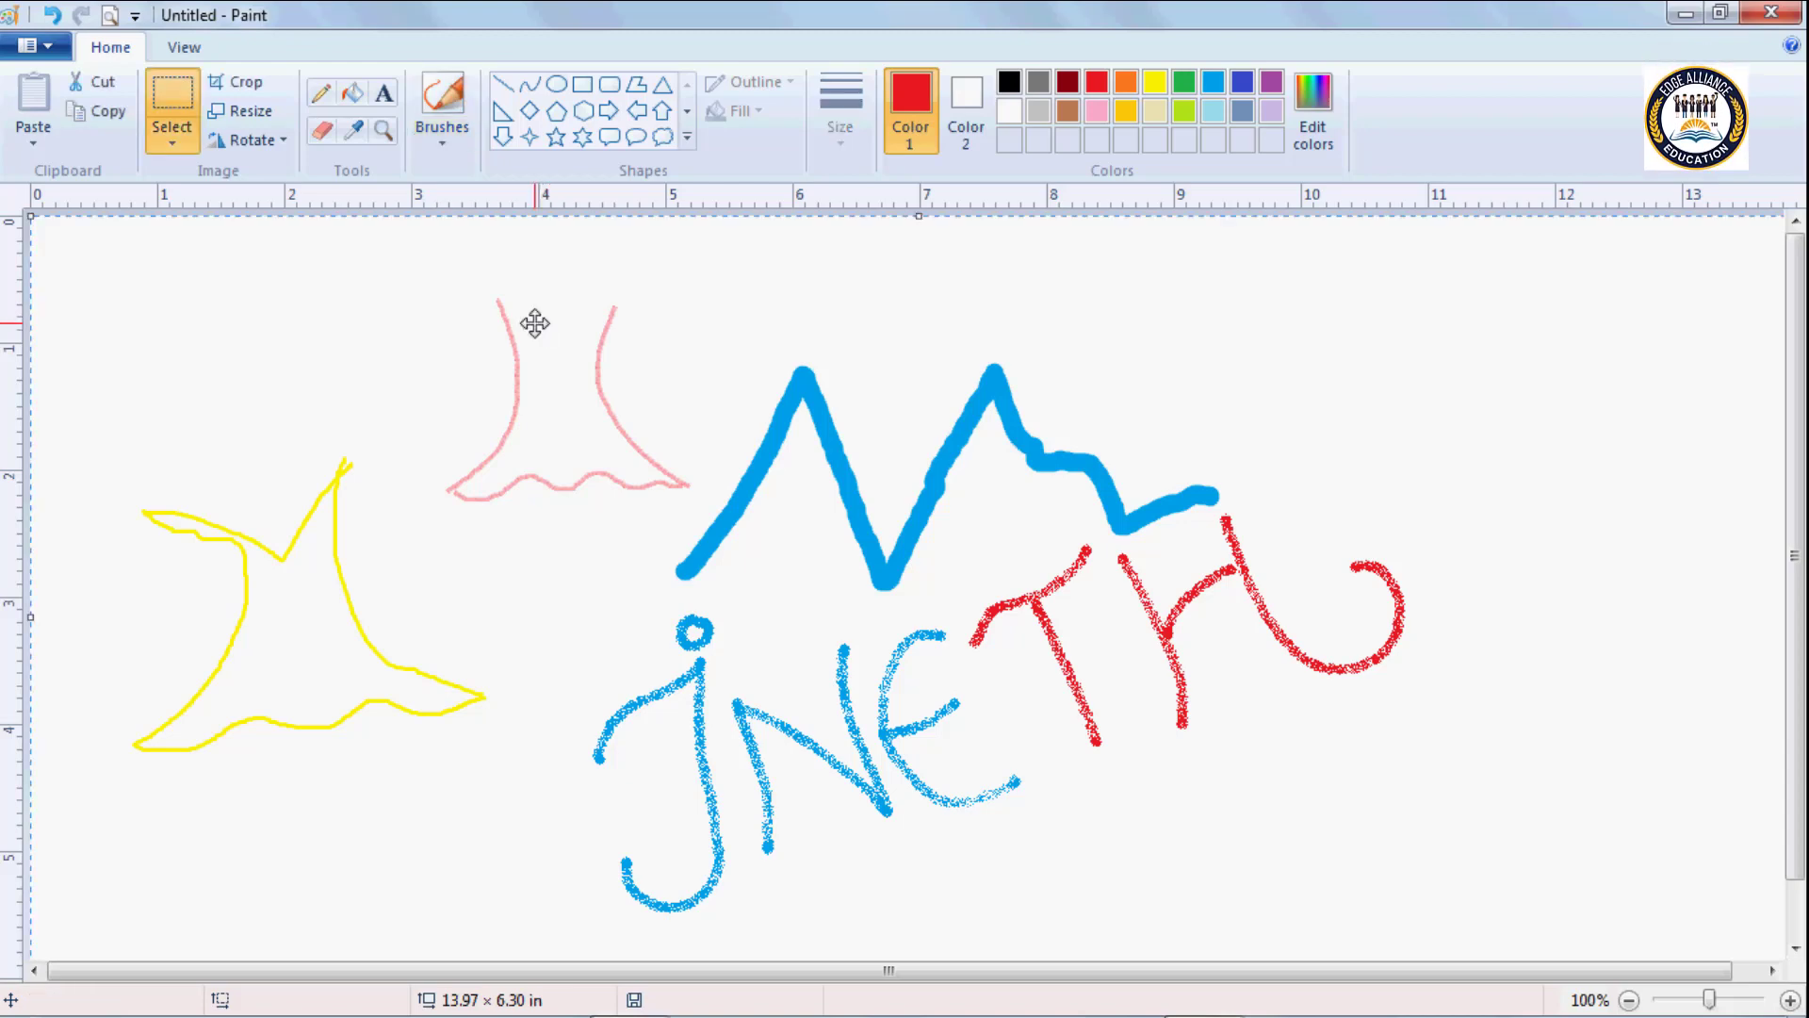
key("Delete")
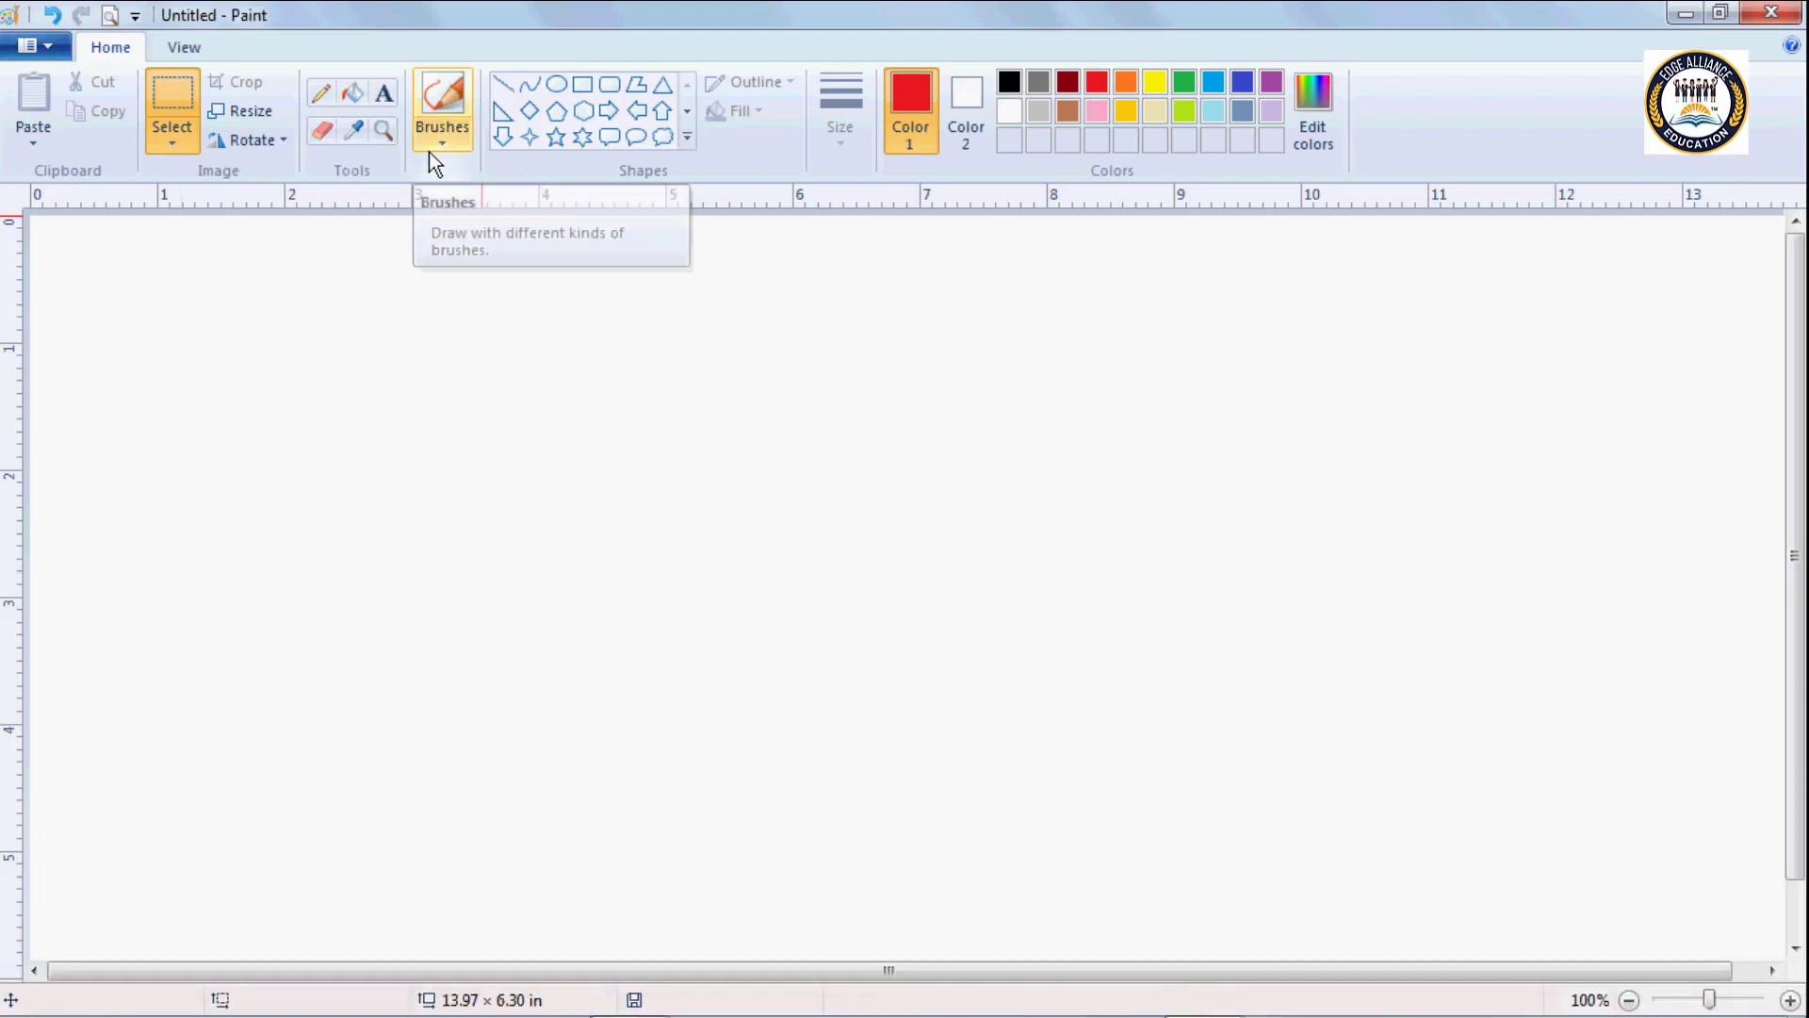
Draw a thin brown tree-trunk outline with a wavy base using the Pencil, about 3 in wide and 2.2 in tall.
left_click(322, 130)
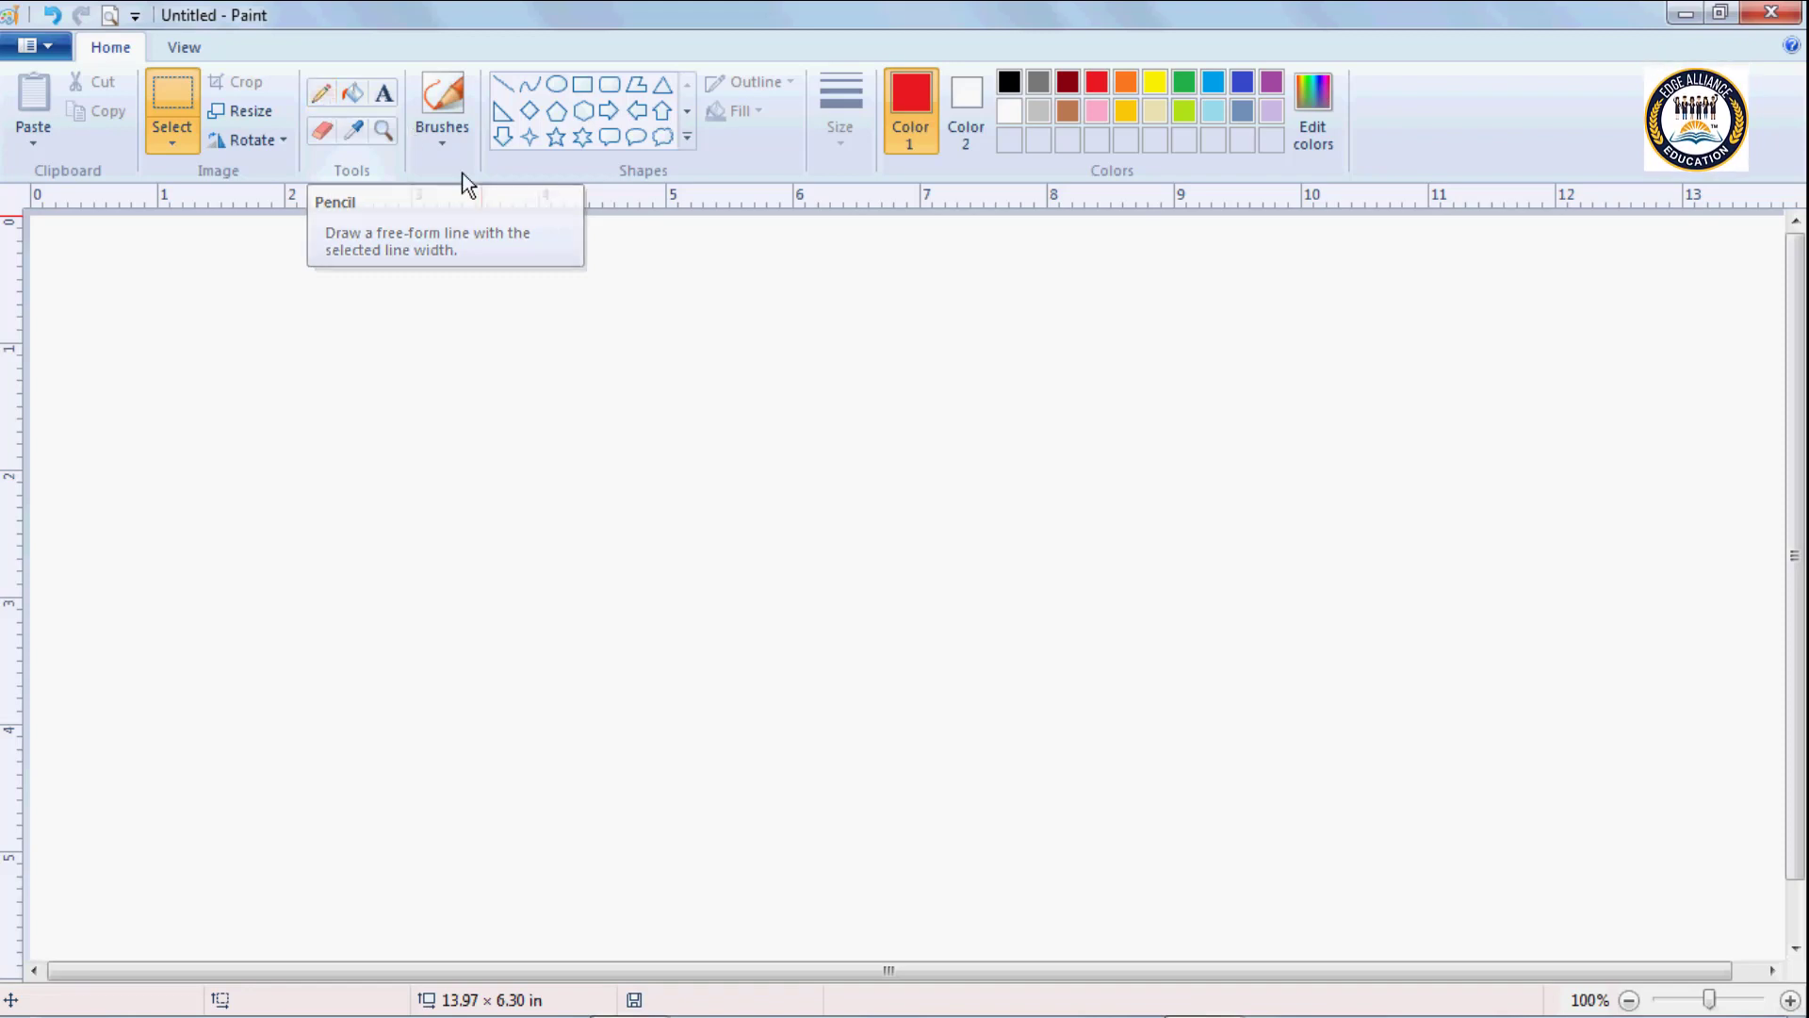
left_click(322, 94)
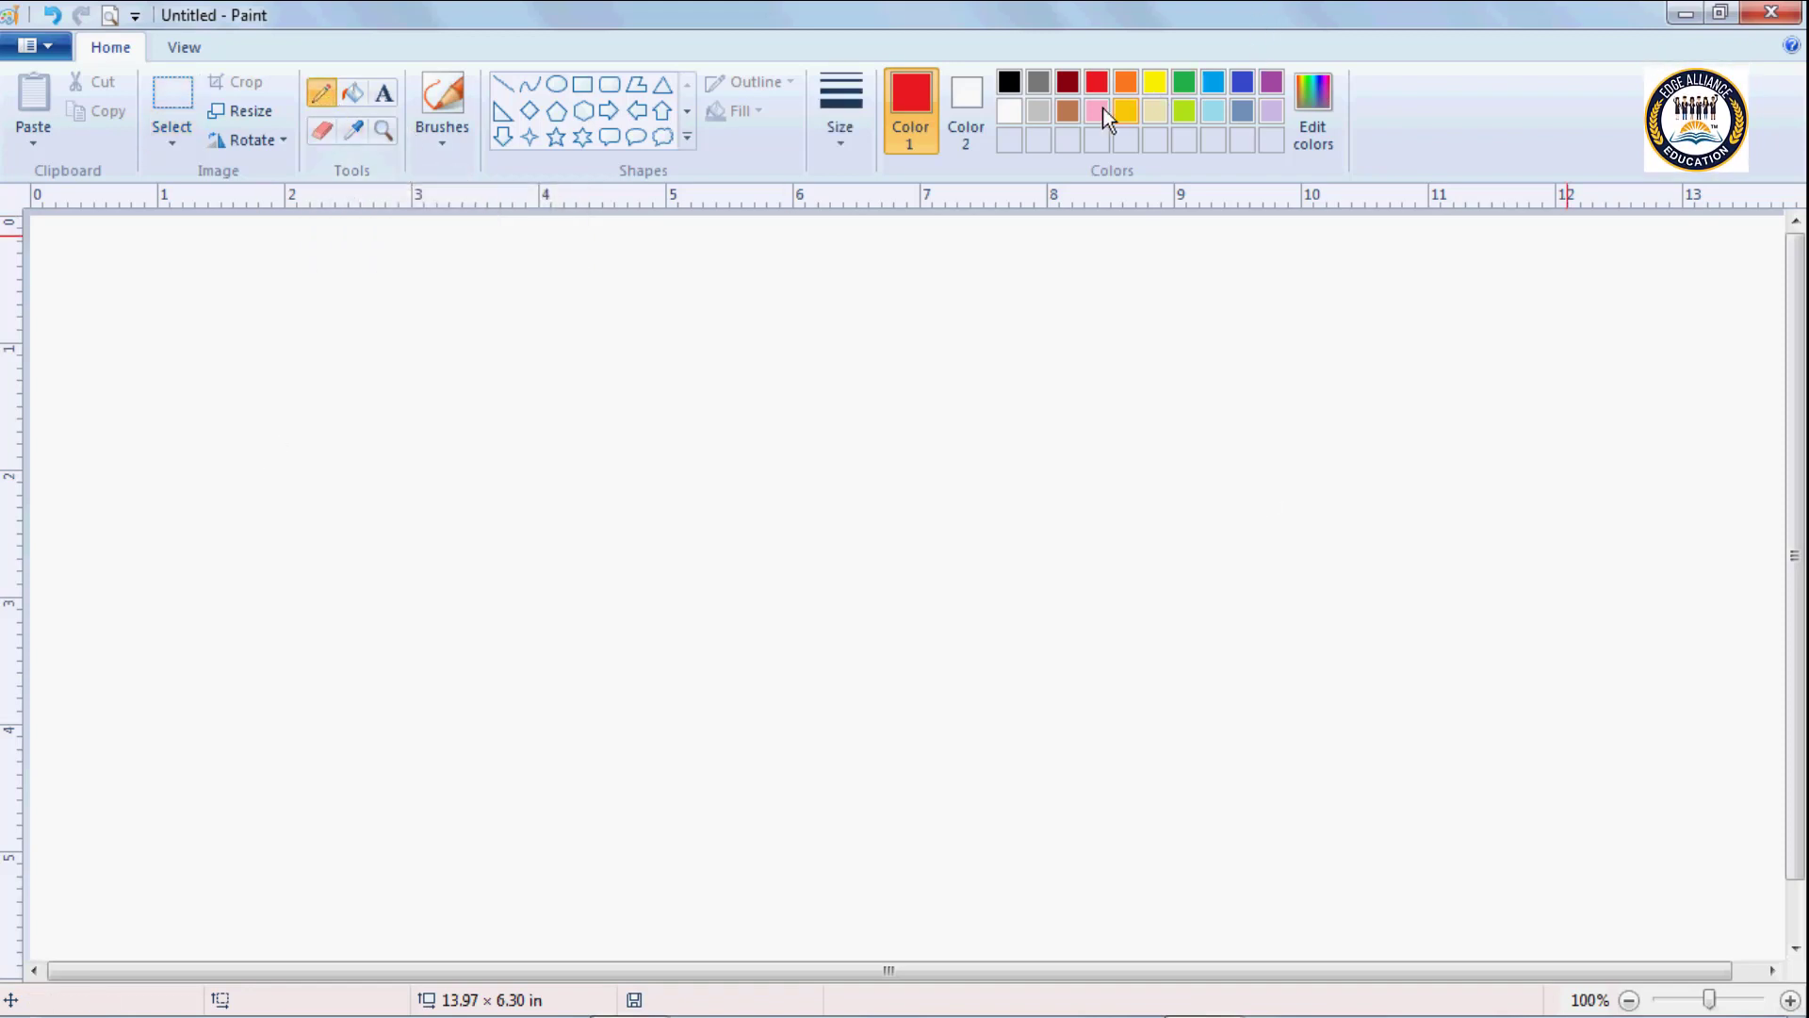
left_click(1068, 107)
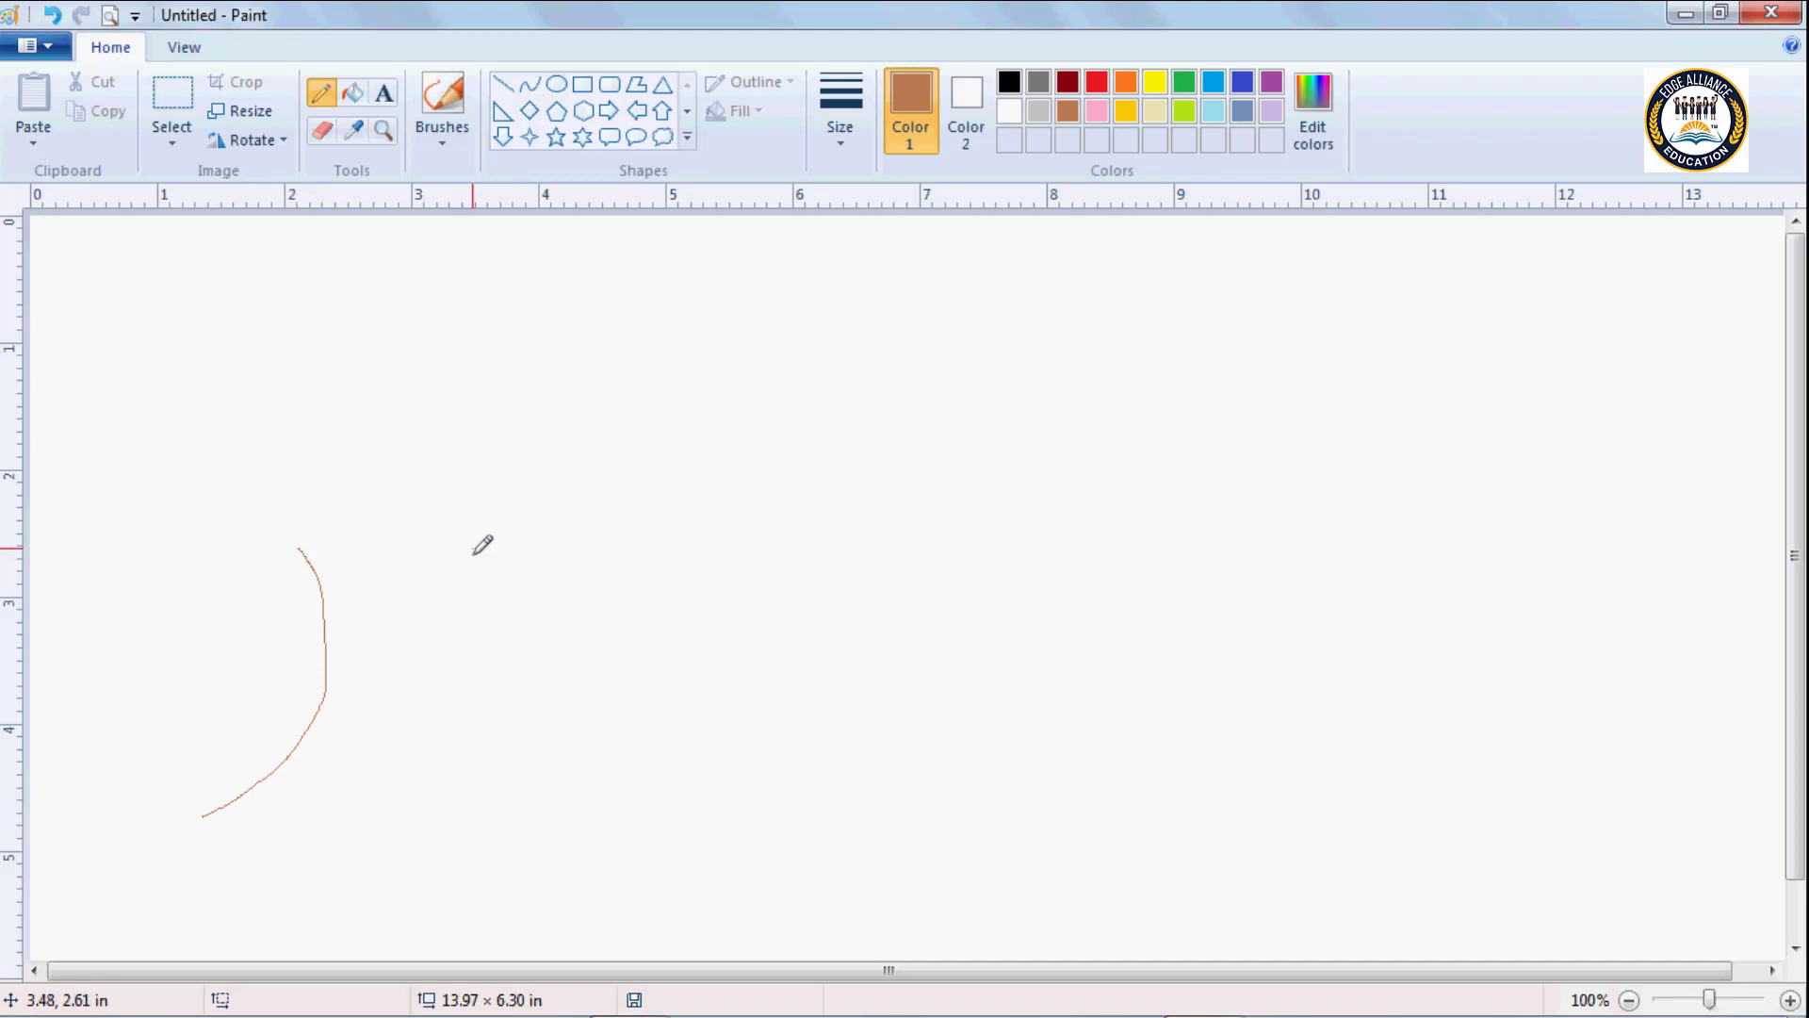
mouse_move(473, 548)
left_mouse_down()
mouse_move(469, 716)
mouse_move(580, 811)
left_mouse_up()
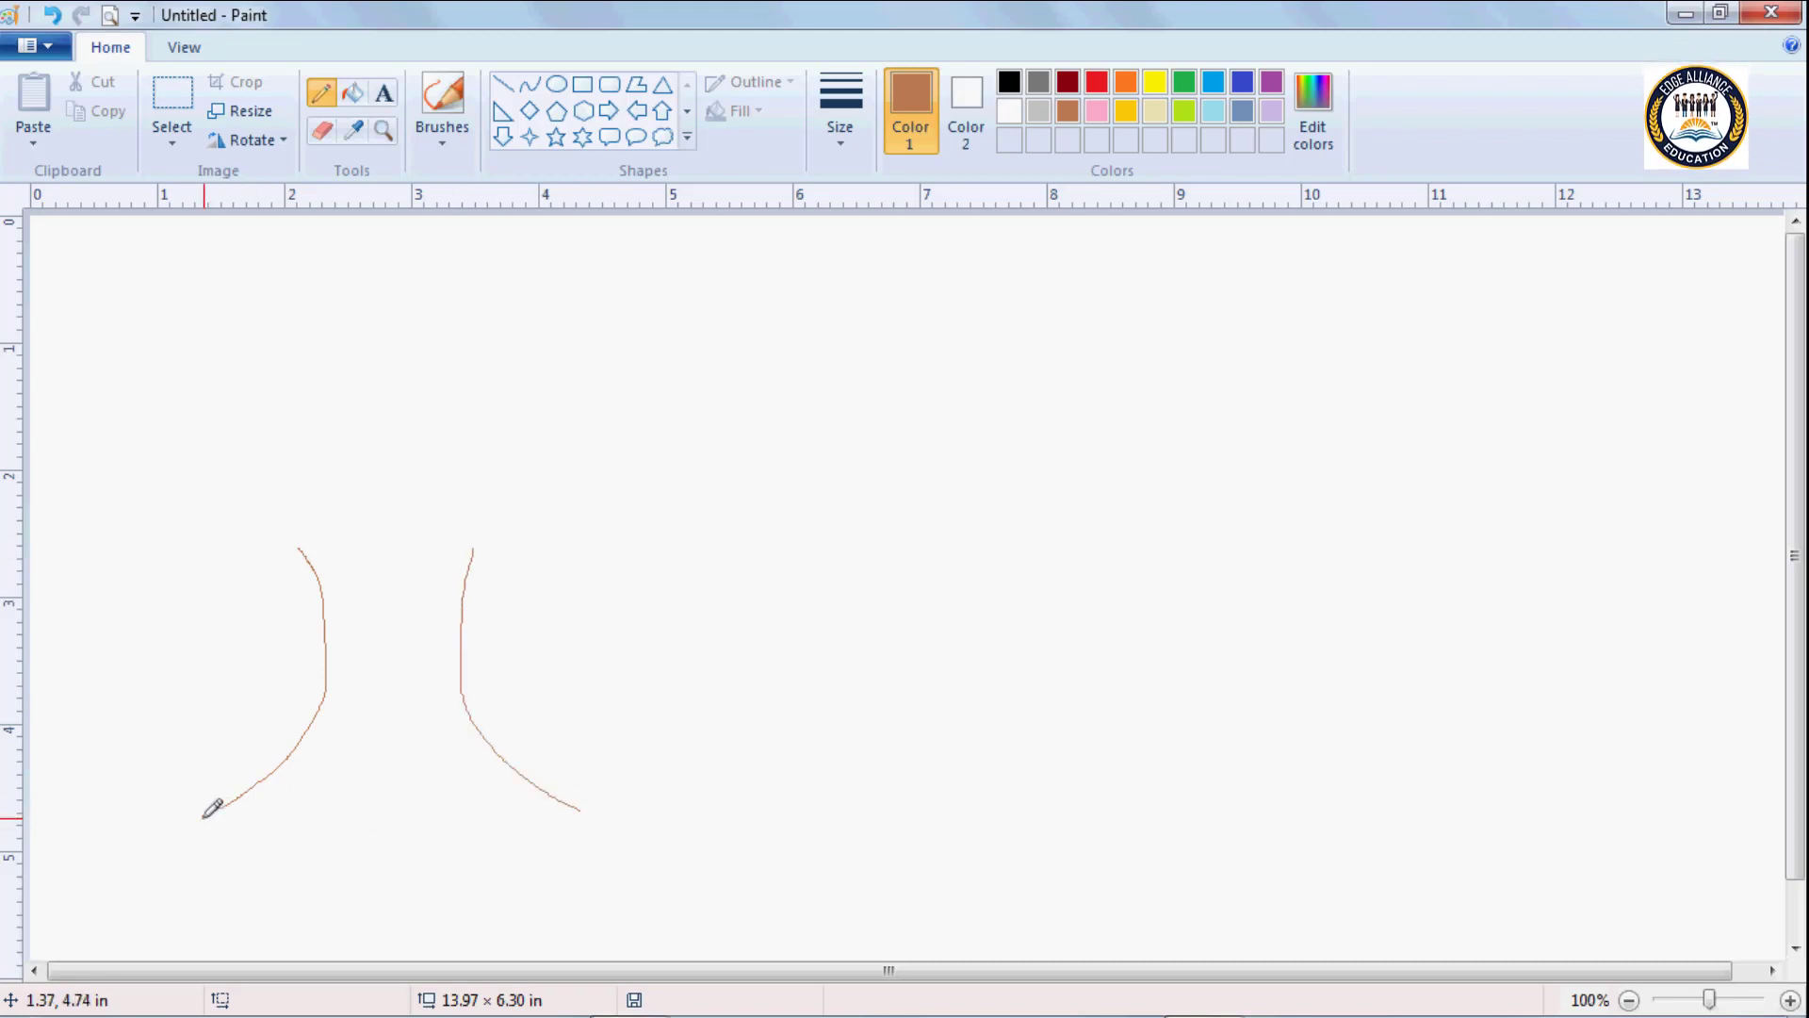
left_click_drag(204, 817, 260, 830)
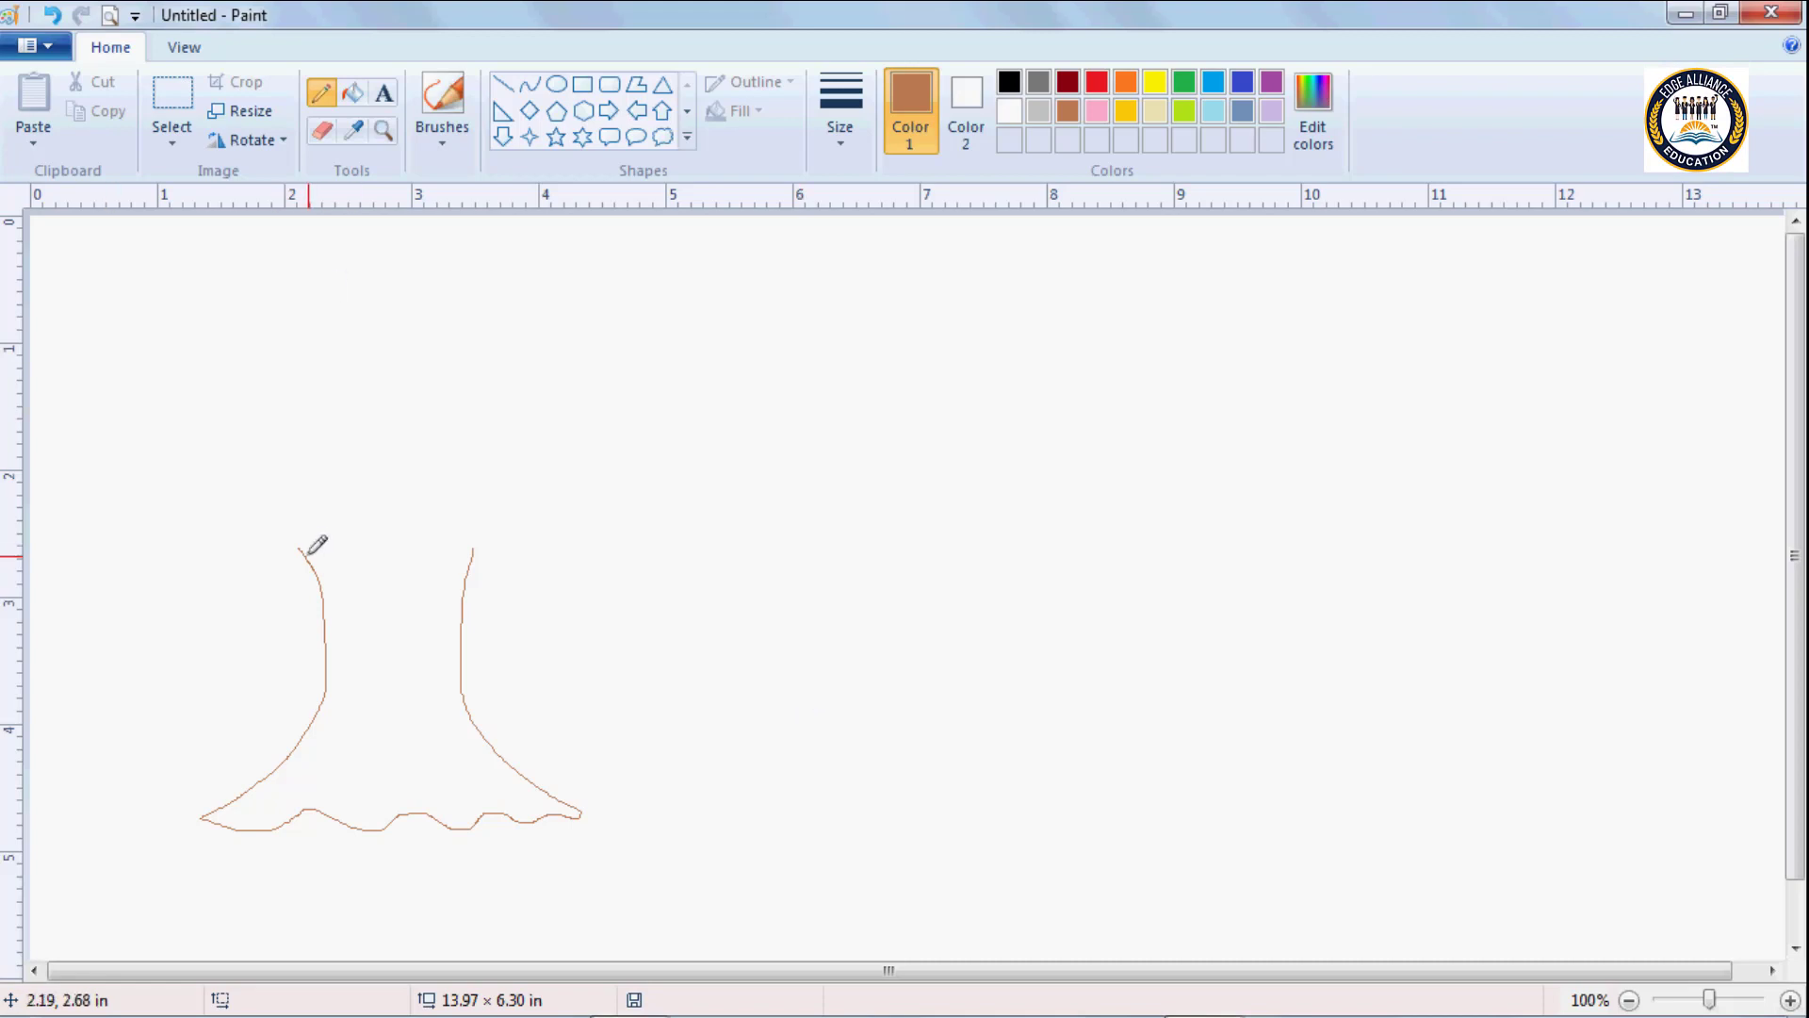
Retrace the trunk in a much thicker brown Pencil line and draw a bear-head outline about 5 in wide to its right.
mouse_move(304, 550)
left_mouse_down()
mouse_move(330, 550)
mouse_move(392, 659)
mouse_move(414, 603)
mouse_move(490, 539)
mouse_move(459, 607)
mouse_move(584, 799)
left_mouse_up()
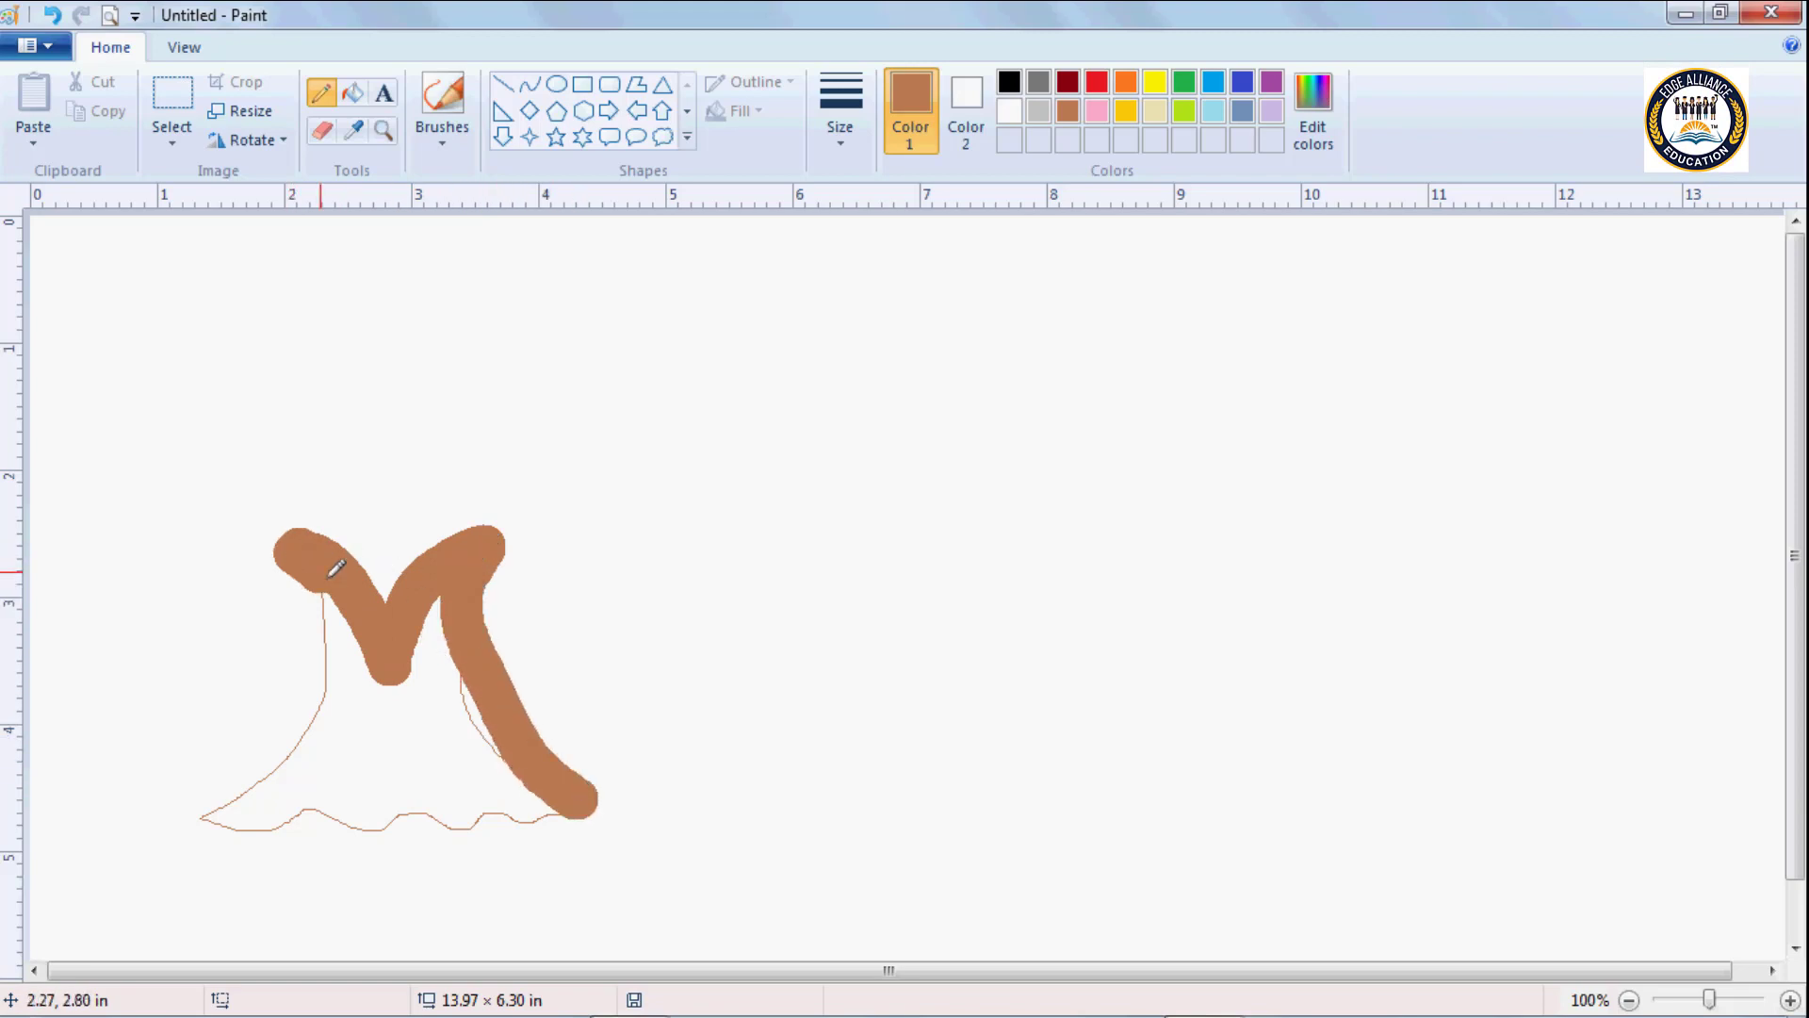
mouse_move(332, 573)
left_mouse_down()
mouse_move(349, 675)
mouse_move(324, 722)
mouse_move(227, 789)
mouse_move(251, 821)
mouse_move(295, 797)
mouse_move(589, 799)
left_mouse_up()
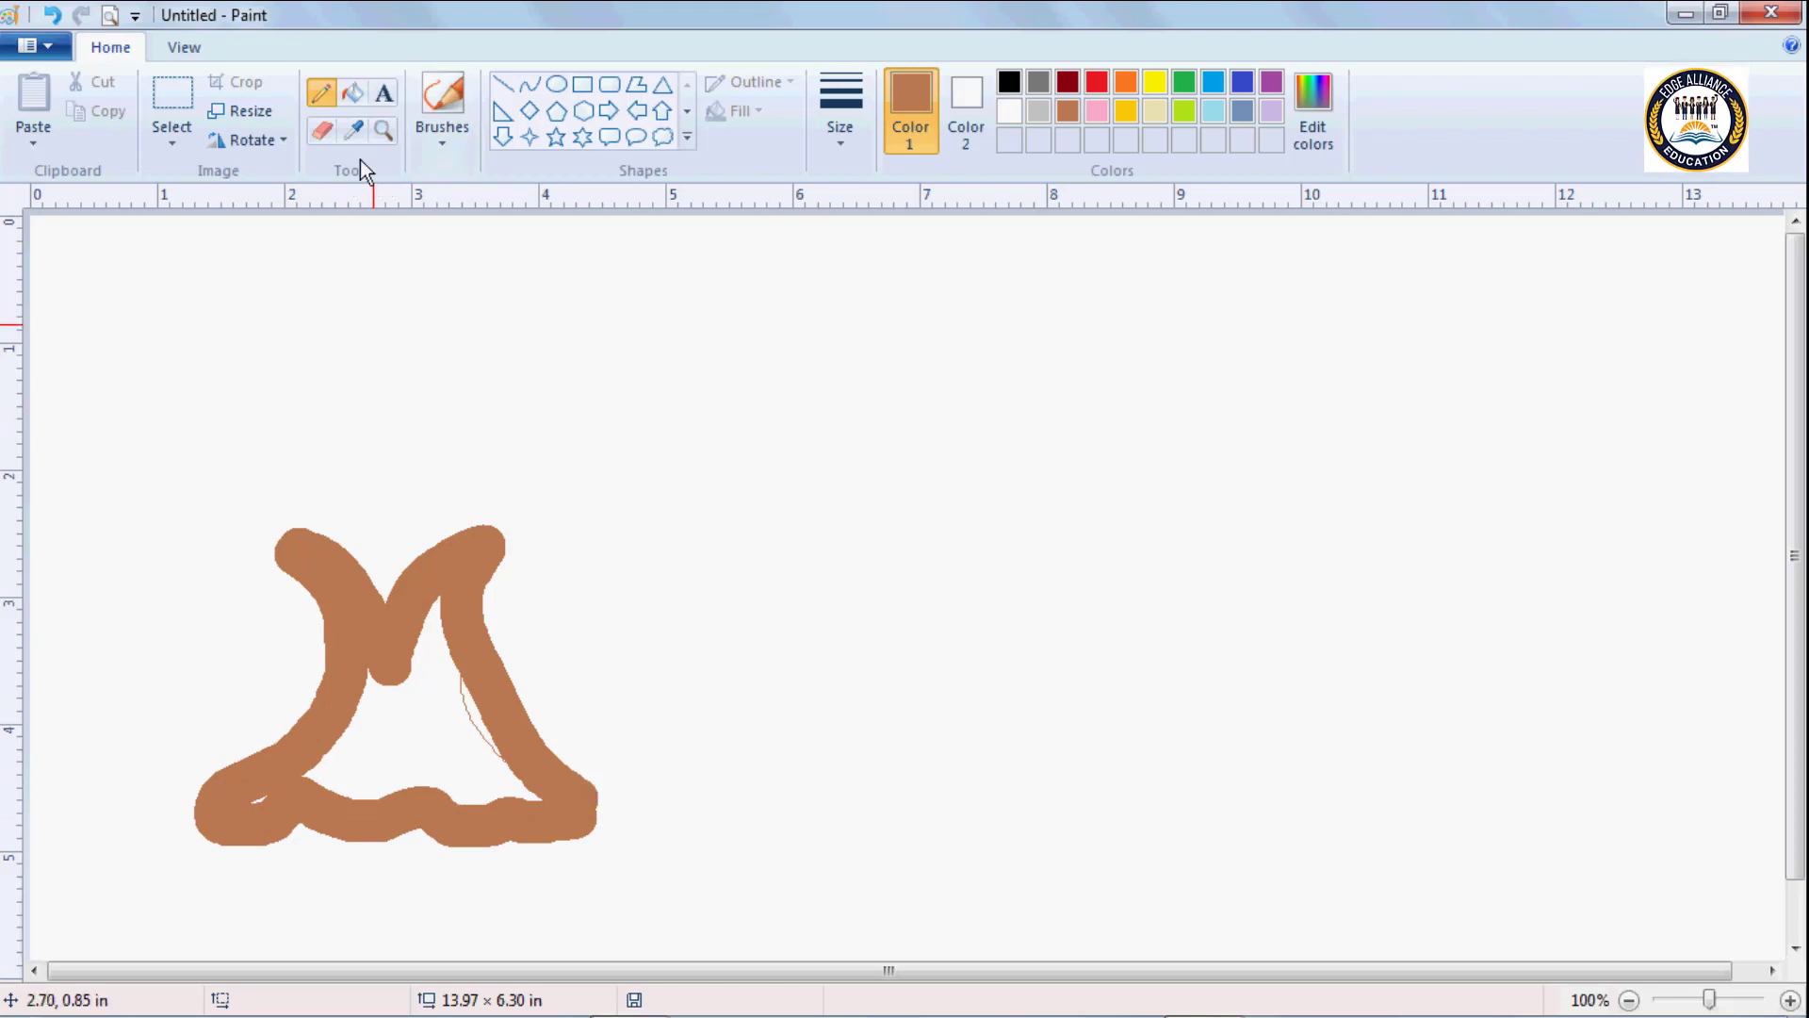
left_click(912, 536)
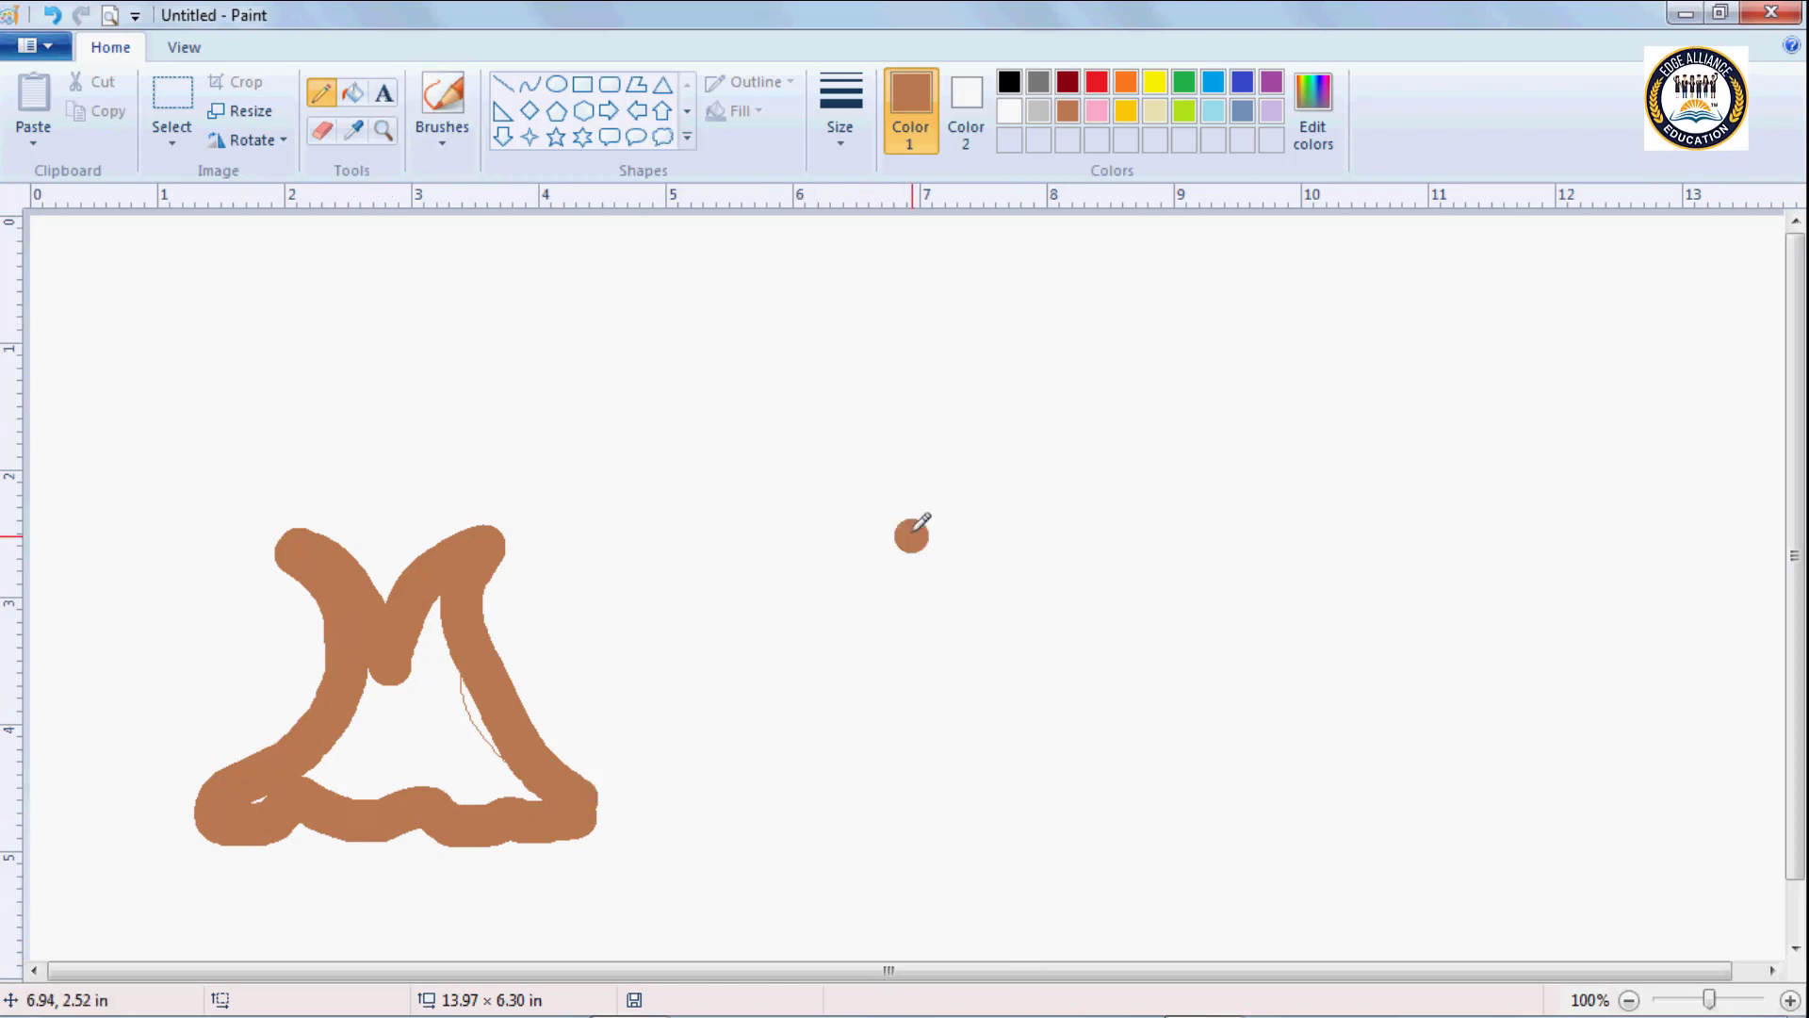
mouse_move(912, 536)
left_mouse_down()
mouse_move(811, 412)
mouse_move(937, 365)
mouse_move(1026, 457)
mouse_move(1166, 436)
mouse_move(1207, 457)
mouse_move(1207, 430)
mouse_move(1309, 324)
mouse_move(1347, 329)
mouse_move(1402, 396)
mouse_move(1397, 453)
mouse_move(1330, 530)
mouse_move(1324, 754)
mouse_move(1284, 788)
mouse_move(1012, 806)
mouse_move(867, 686)
mouse_move(873, 632)
mouse_move(923, 552)
left_mouse_up()
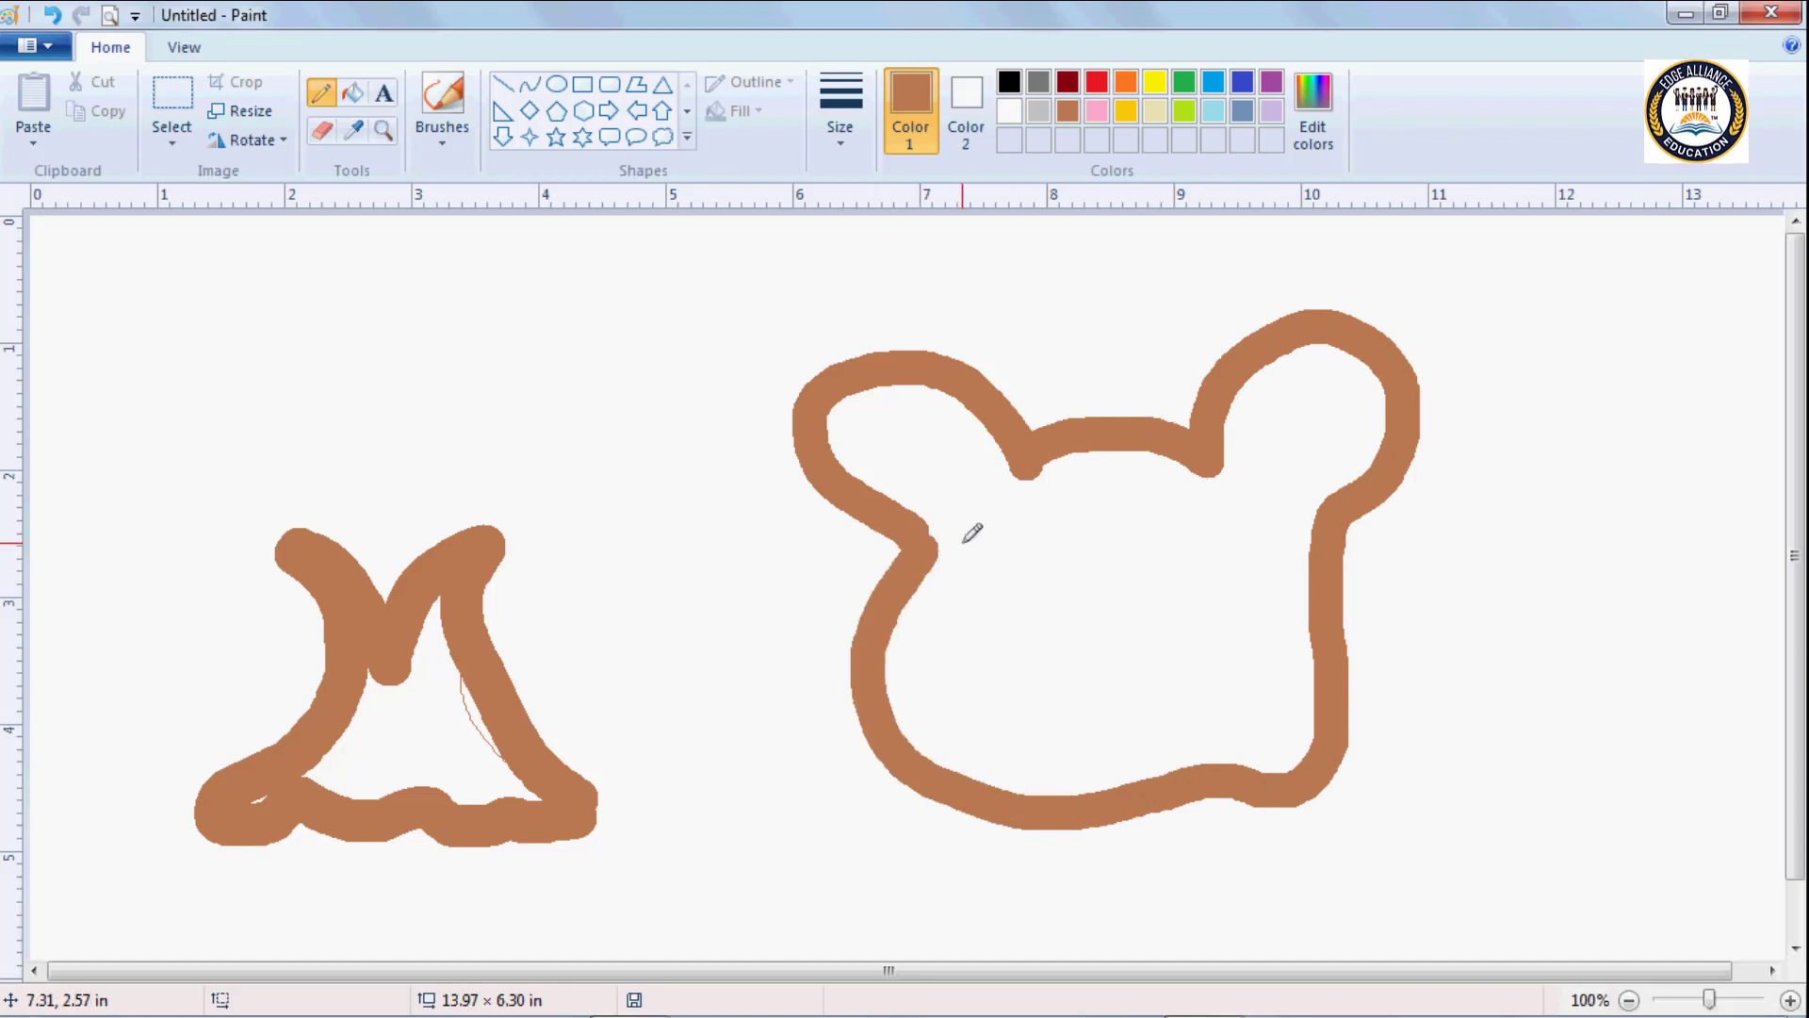
Erase the entire bear-head outline with an enlarged Eraser, leaving the trunk drawing in place.
left_click(325, 133)
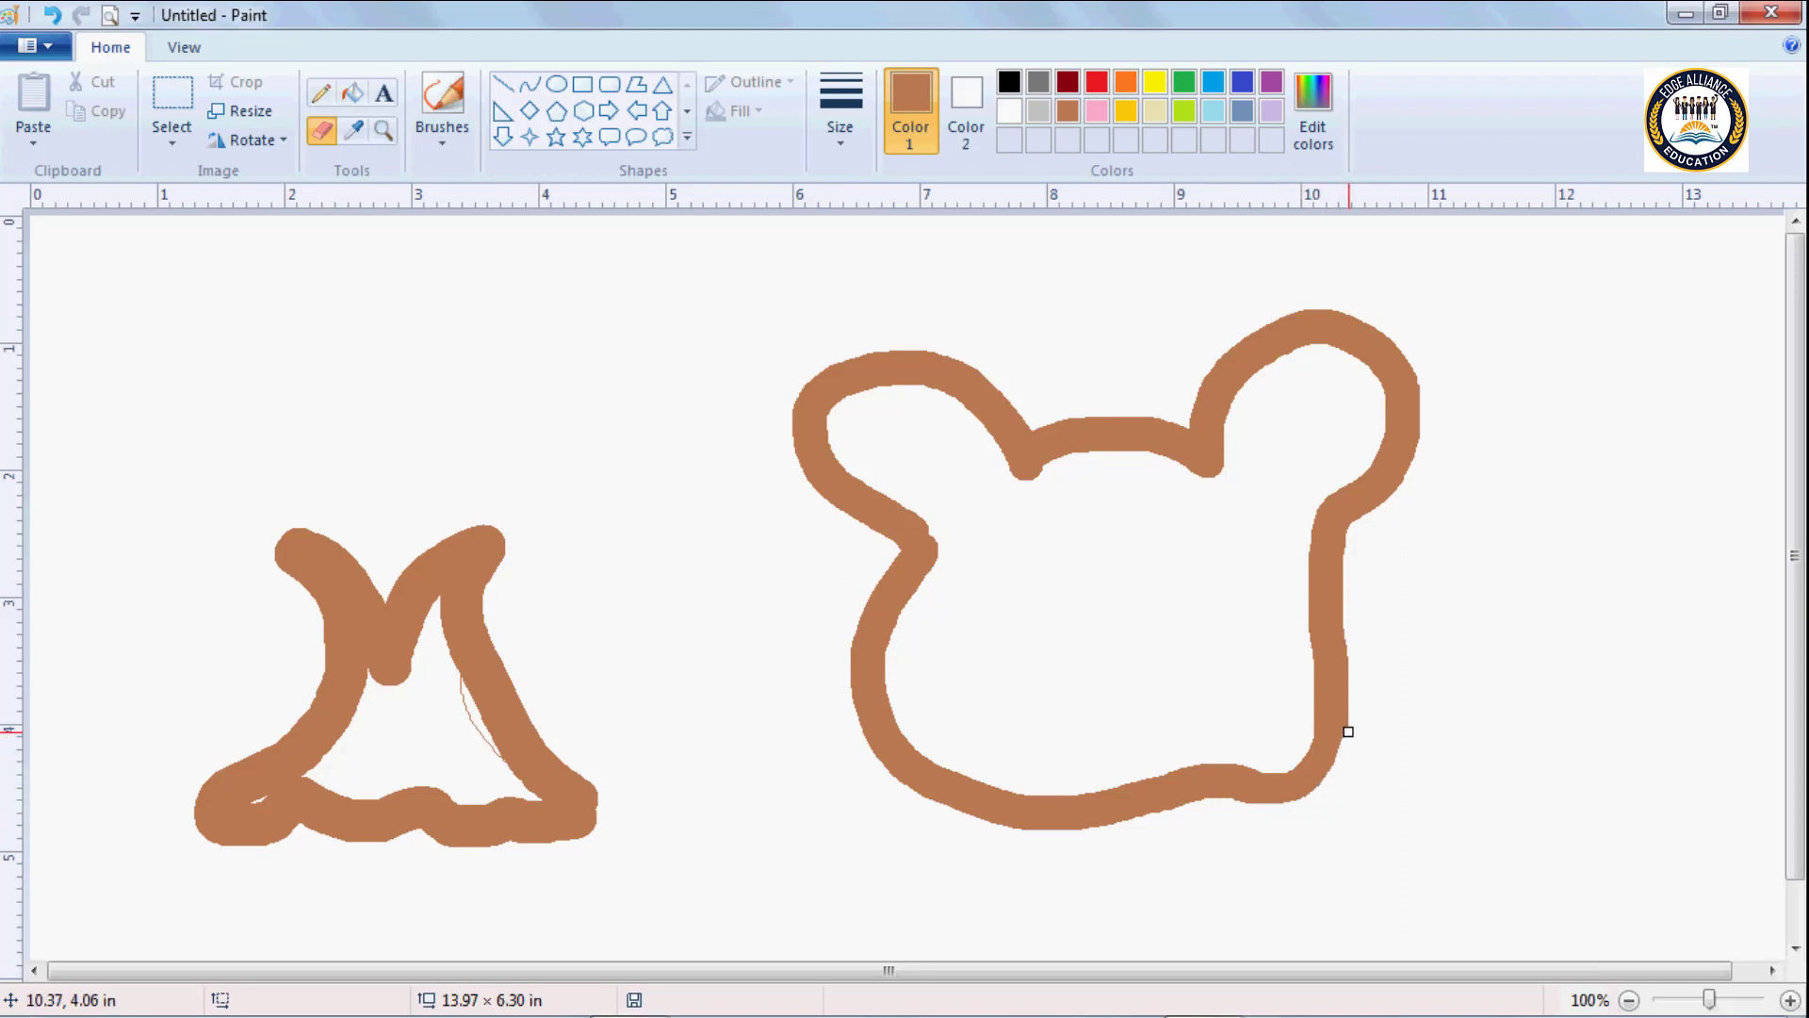
left_click_drag(1349, 732, 1345, 615)
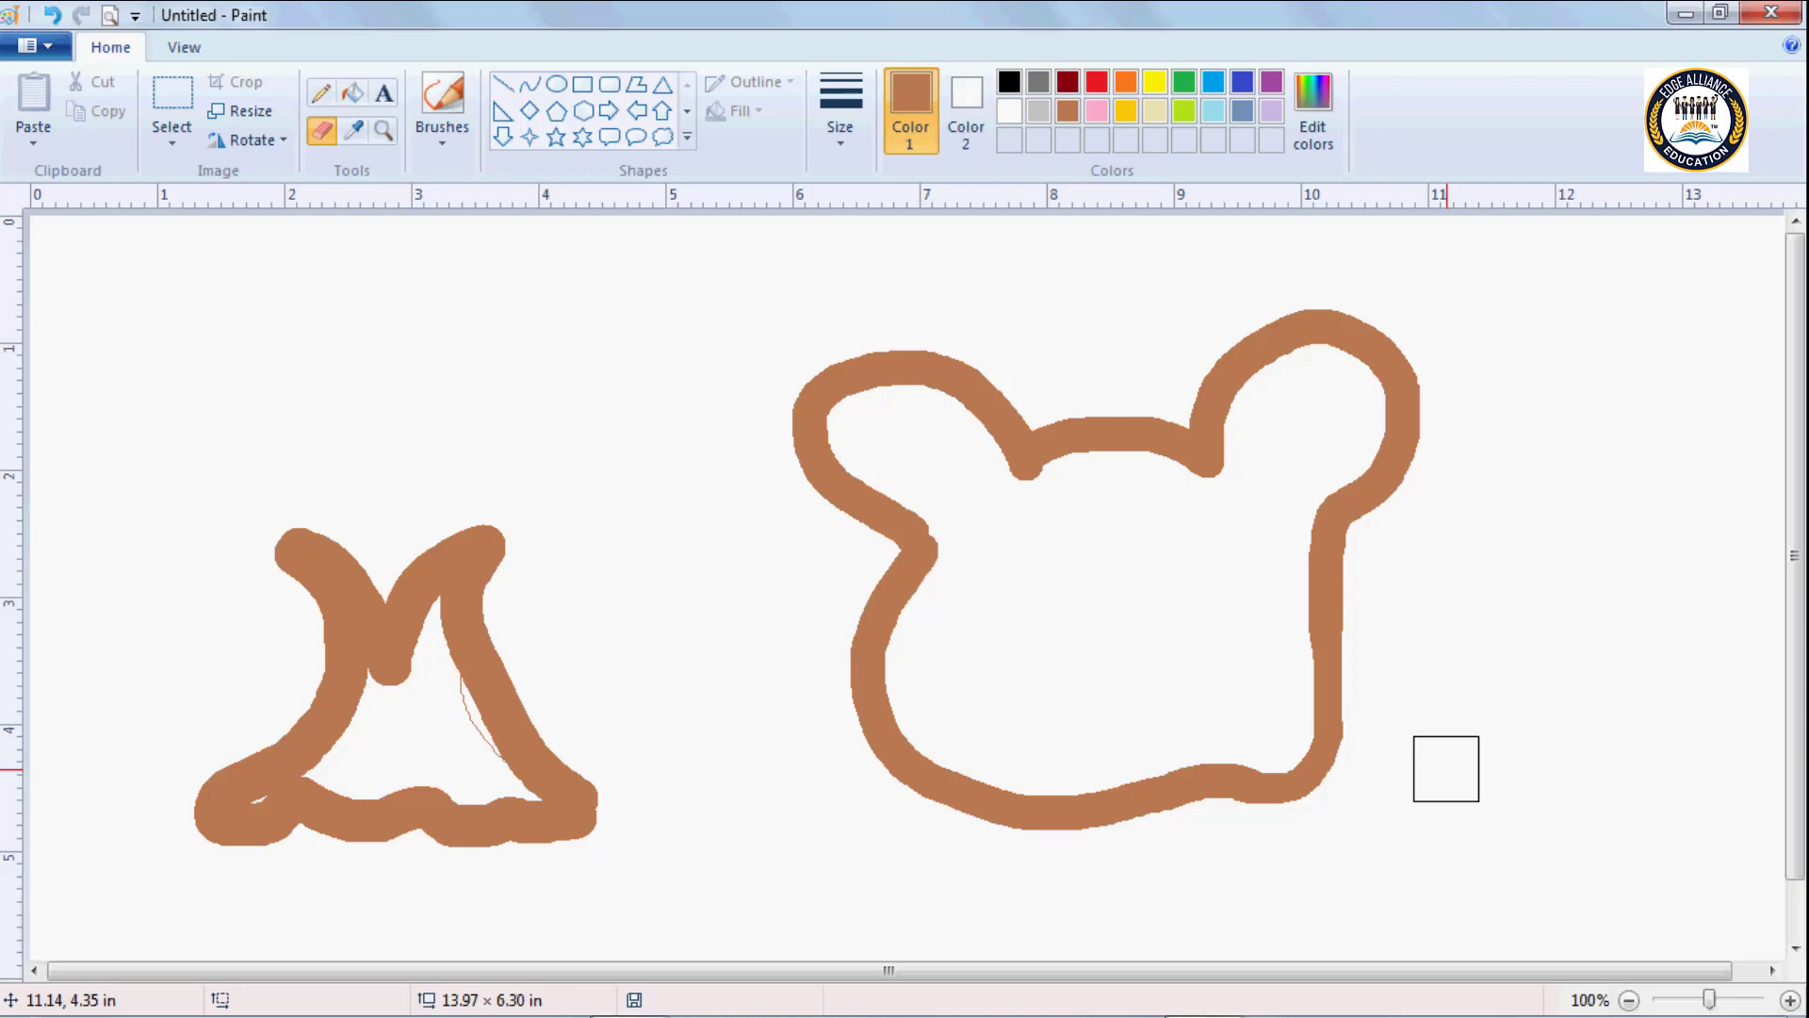
key("ctrl+minus")
key("ctrl+minus")
key("ctrl+minus")
key("ctrl+minus")
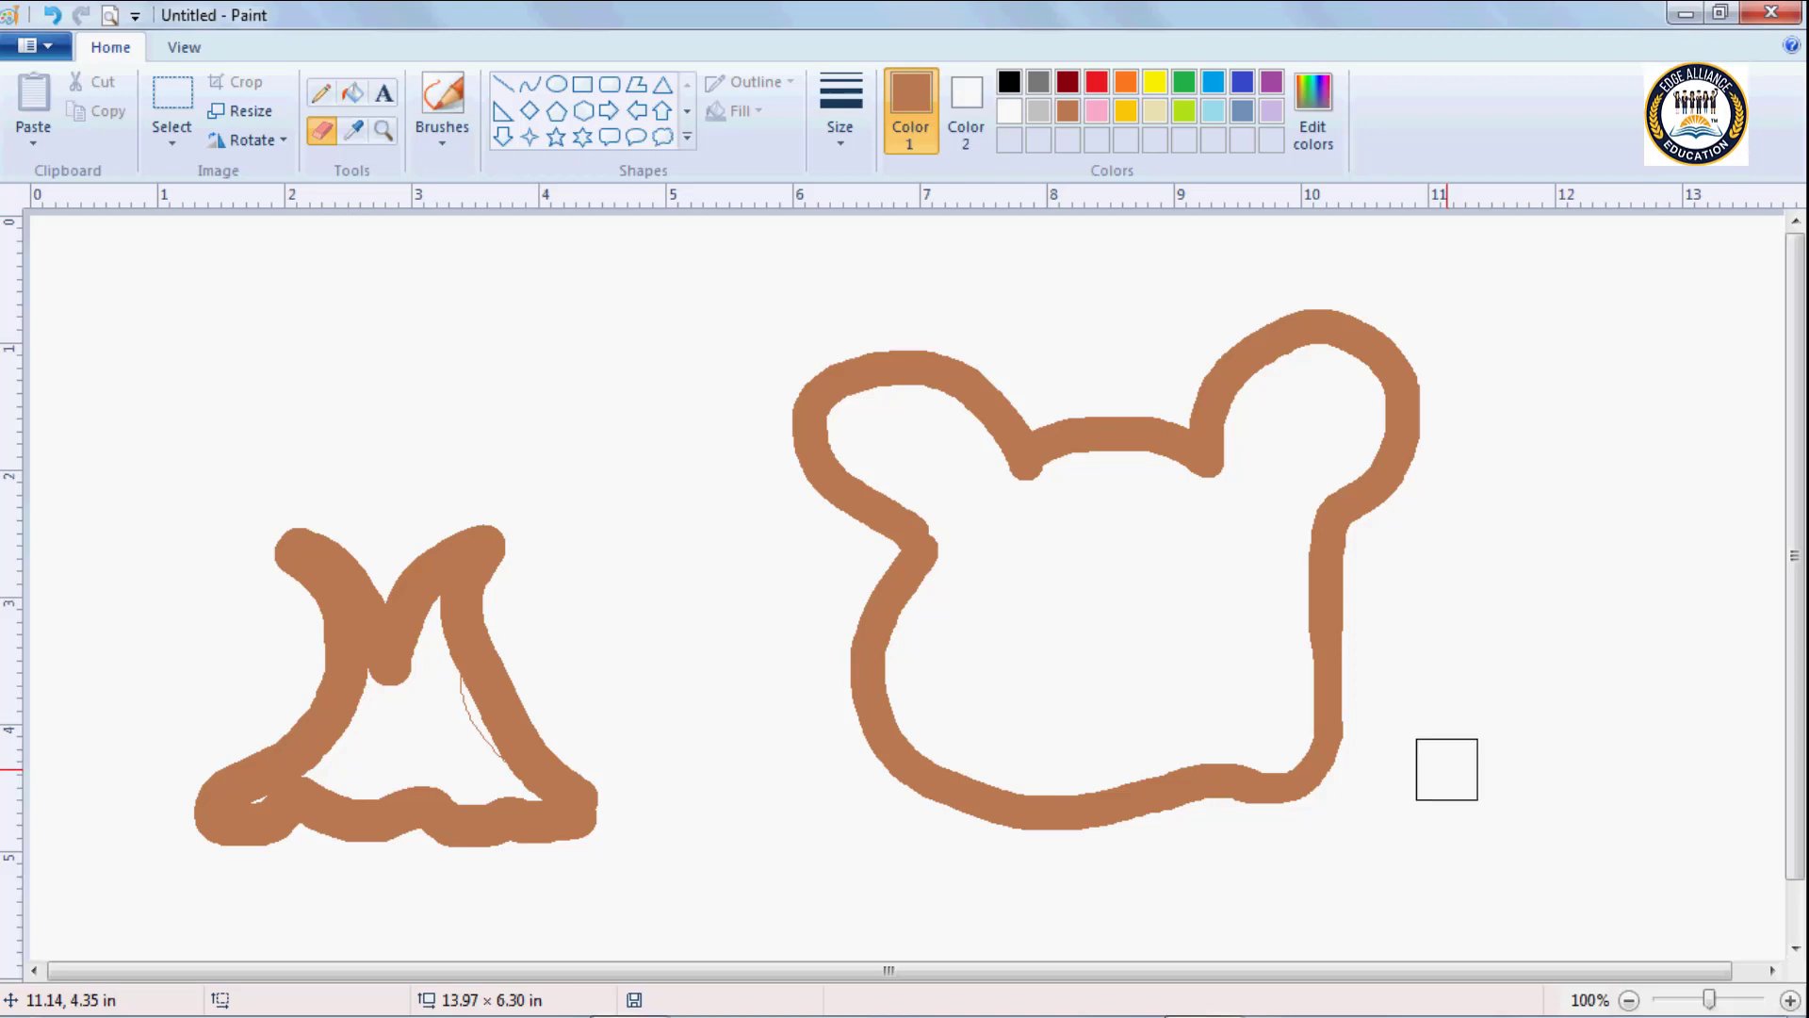
mouse_move(1090, 500)
left_mouse_down()
mouse_move(1133, 436)
mouse_move(1173, 420)
mouse_move(943, 433)
mouse_move(792, 367)
left_mouse_up()
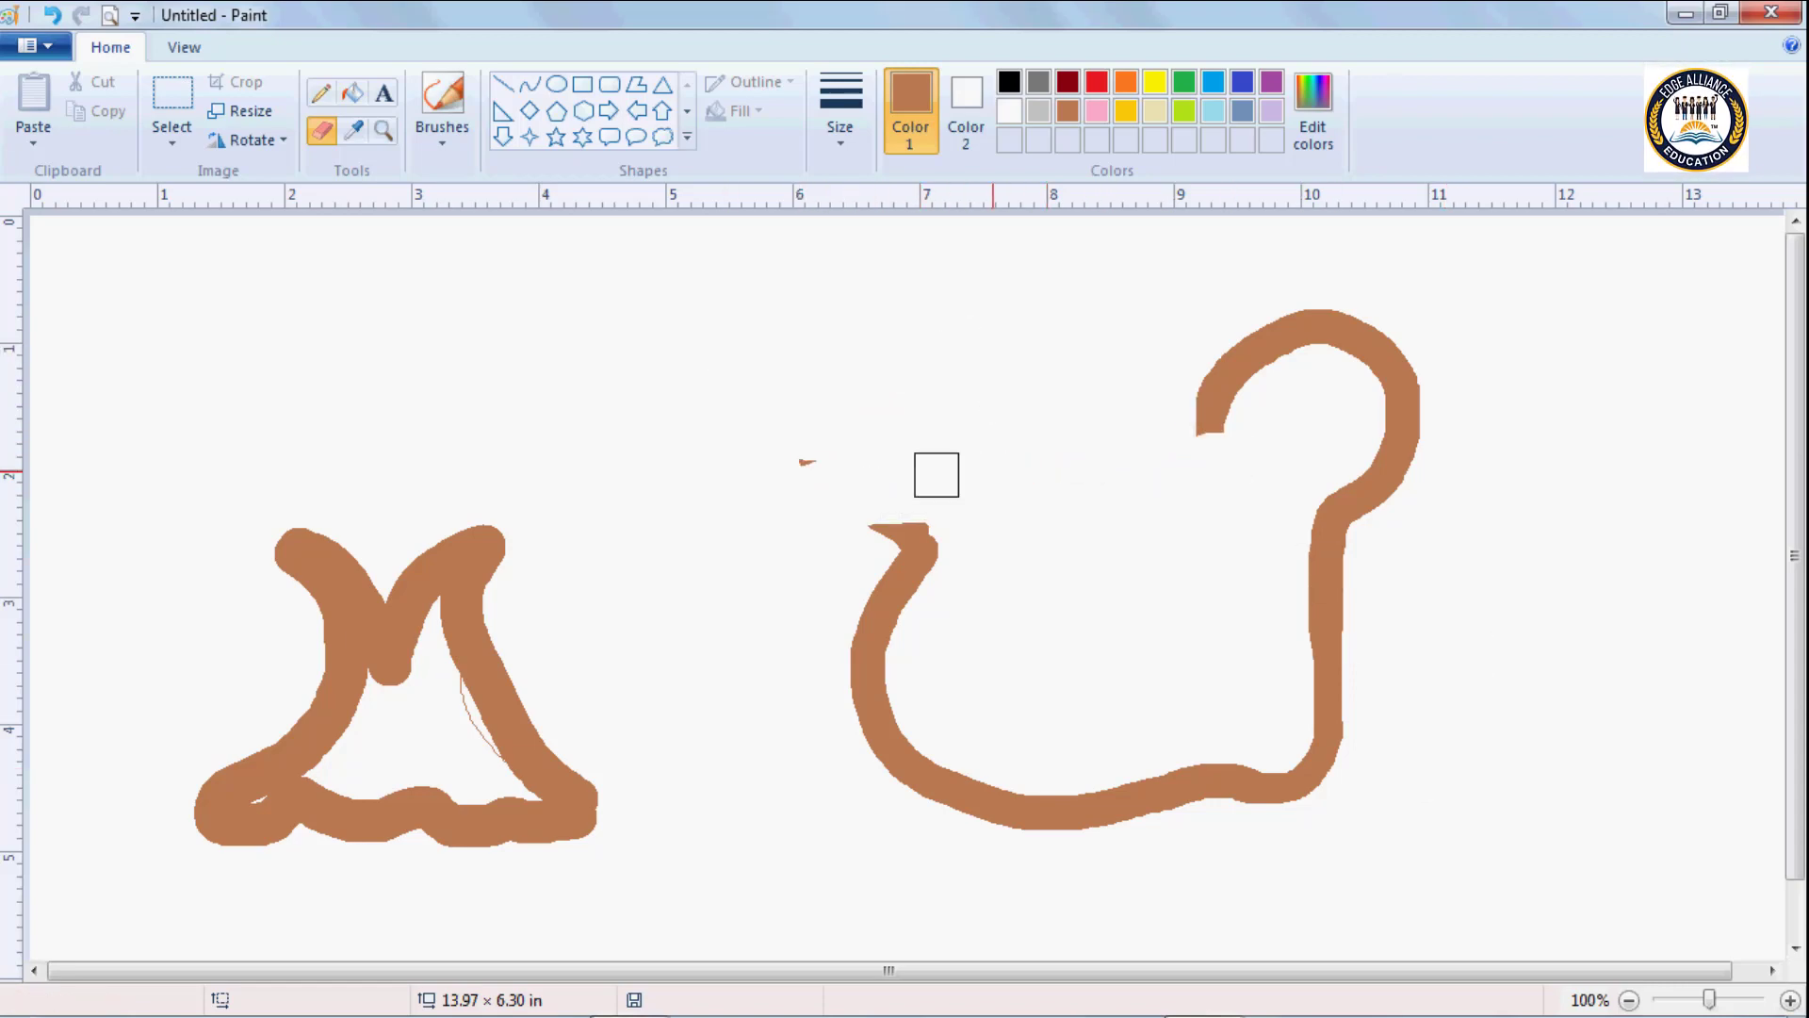
mouse_move(921, 534)
left_mouse_down()
mouse_move(840, 616)
mouse_move(917, 654)
mouse_move(864, 684)
mouse_move(927, 714)
mouse_move(893, 736)
mouse_move(911, 758)
mouse_move(1011, 773)
mouse_move(945, 789)
mouse_move(1008, 819)
mouse_move(1215, 783)
left_mouse_up()
left_click_drag(1313, 734, 1315, 508)
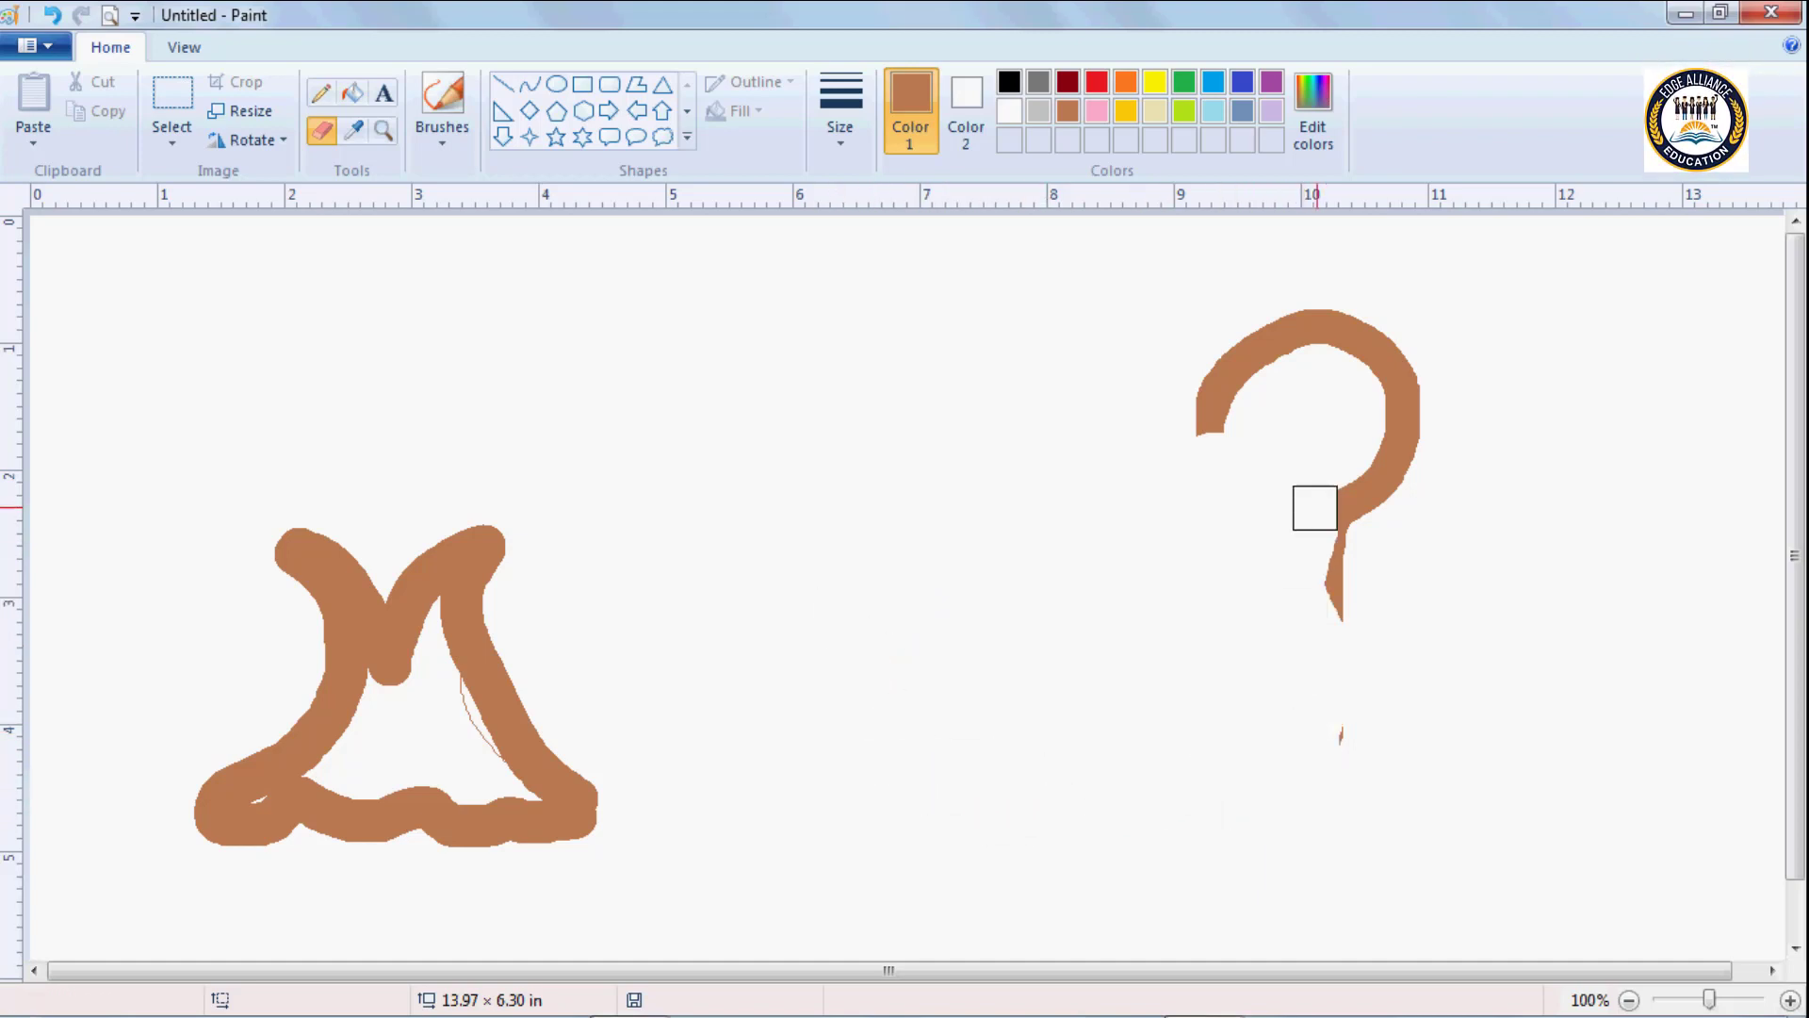
mouse_move(1339, 616)
left_mouse_down()
mouse_move(1377, 477)
mouse_move(1354, 352)
mouse_move(1275, 348)
mouse_move(1205, 456)
mouse_move(1300, 330)
mouse_move(1441, 399)
left_mouse_up()
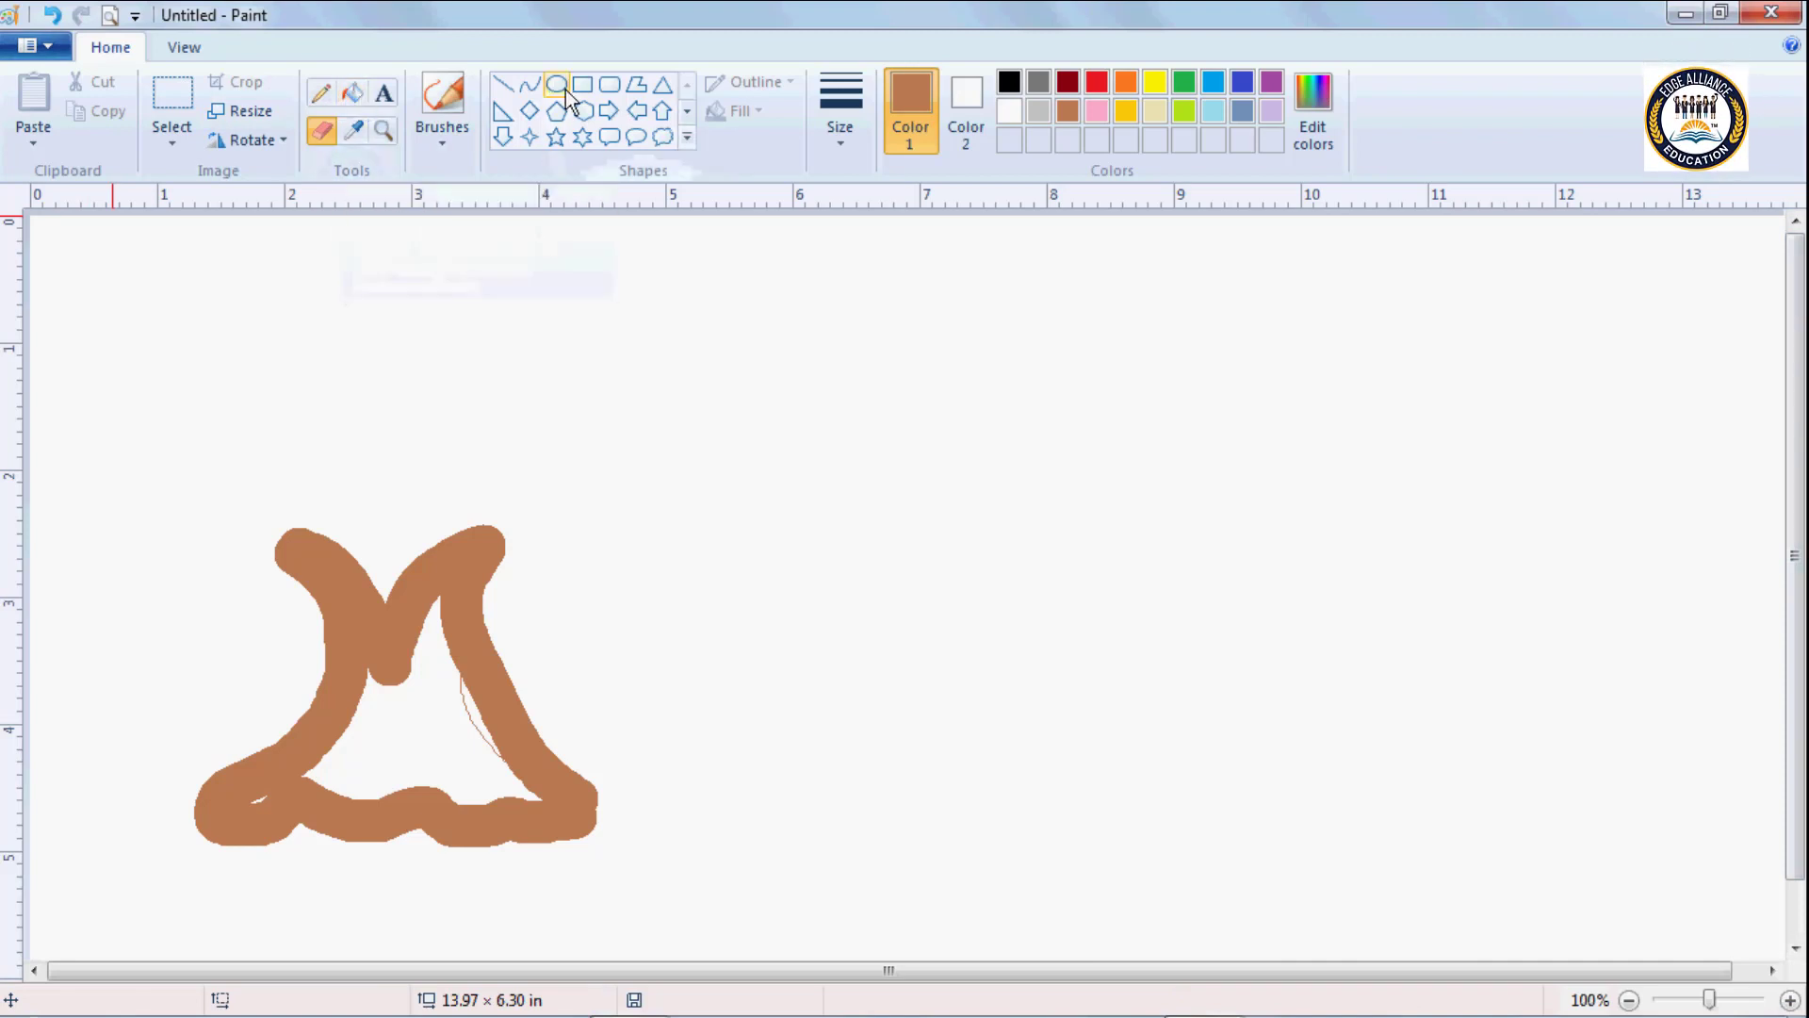
Clear the whole canvas and draw a brown ellipse outline about 3.9 in wide and 3.7 in tall on its right half.
key("ctrl+a")
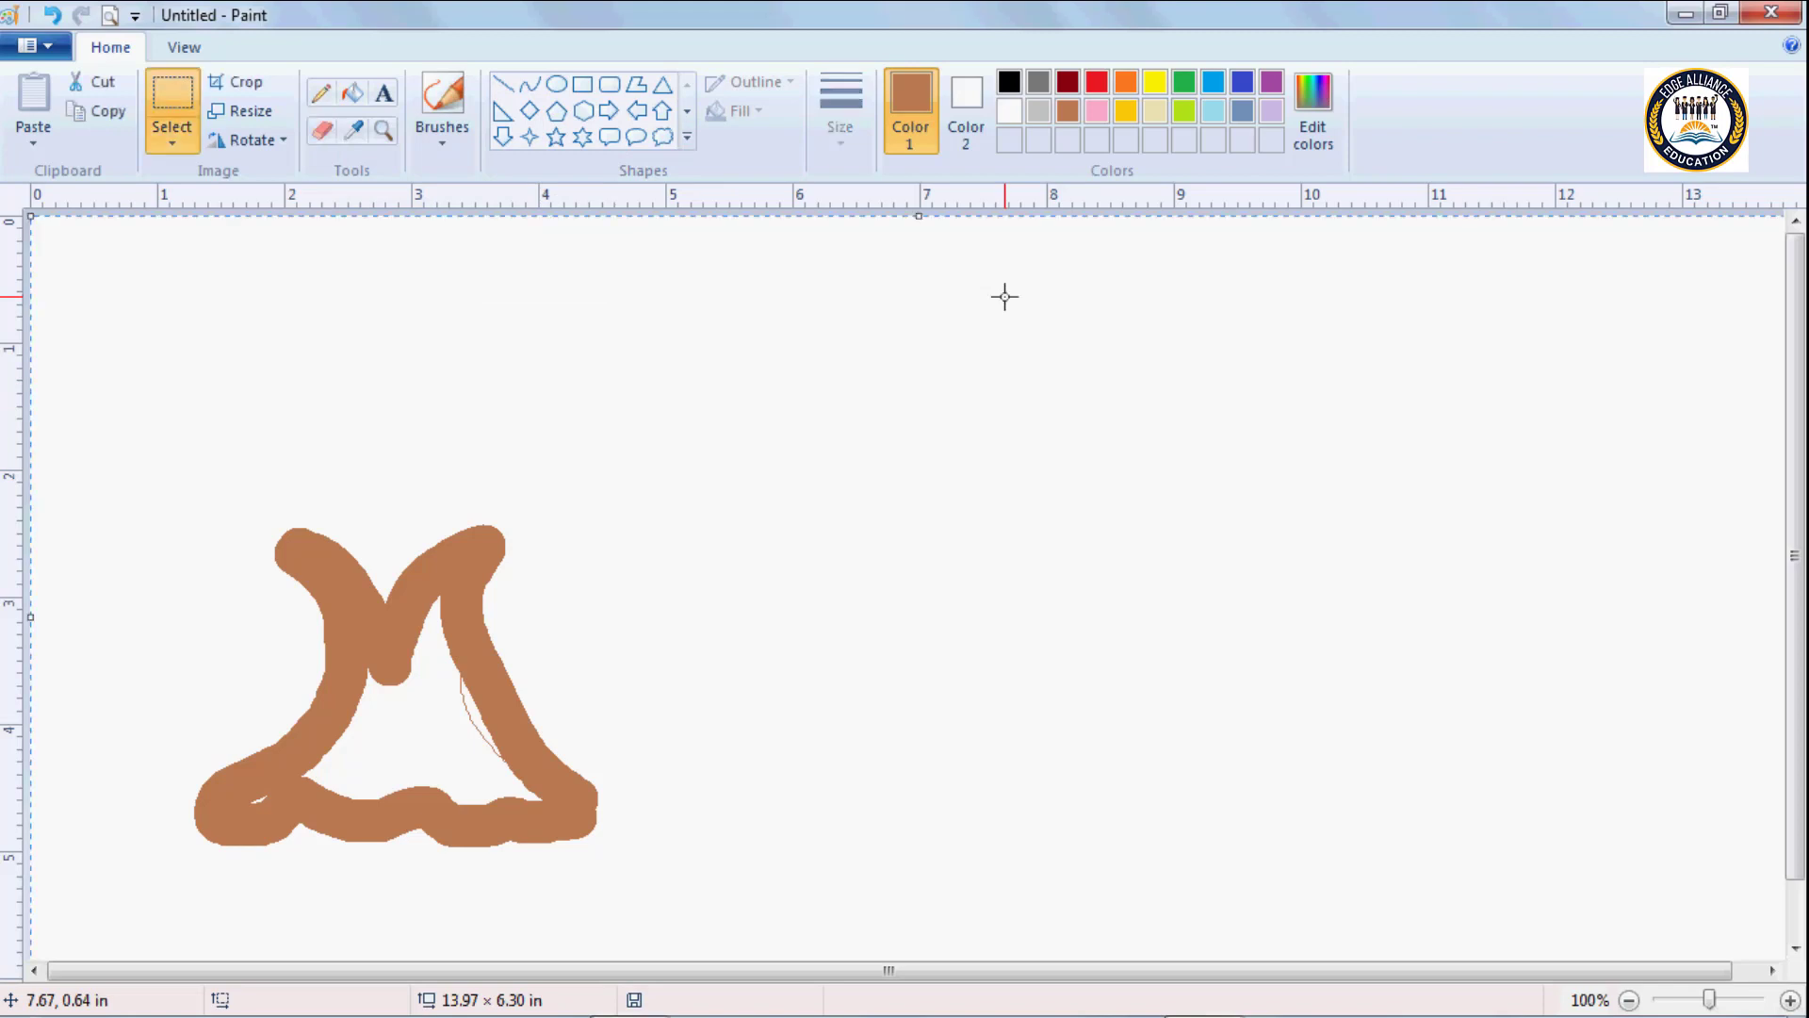
key("Delete")
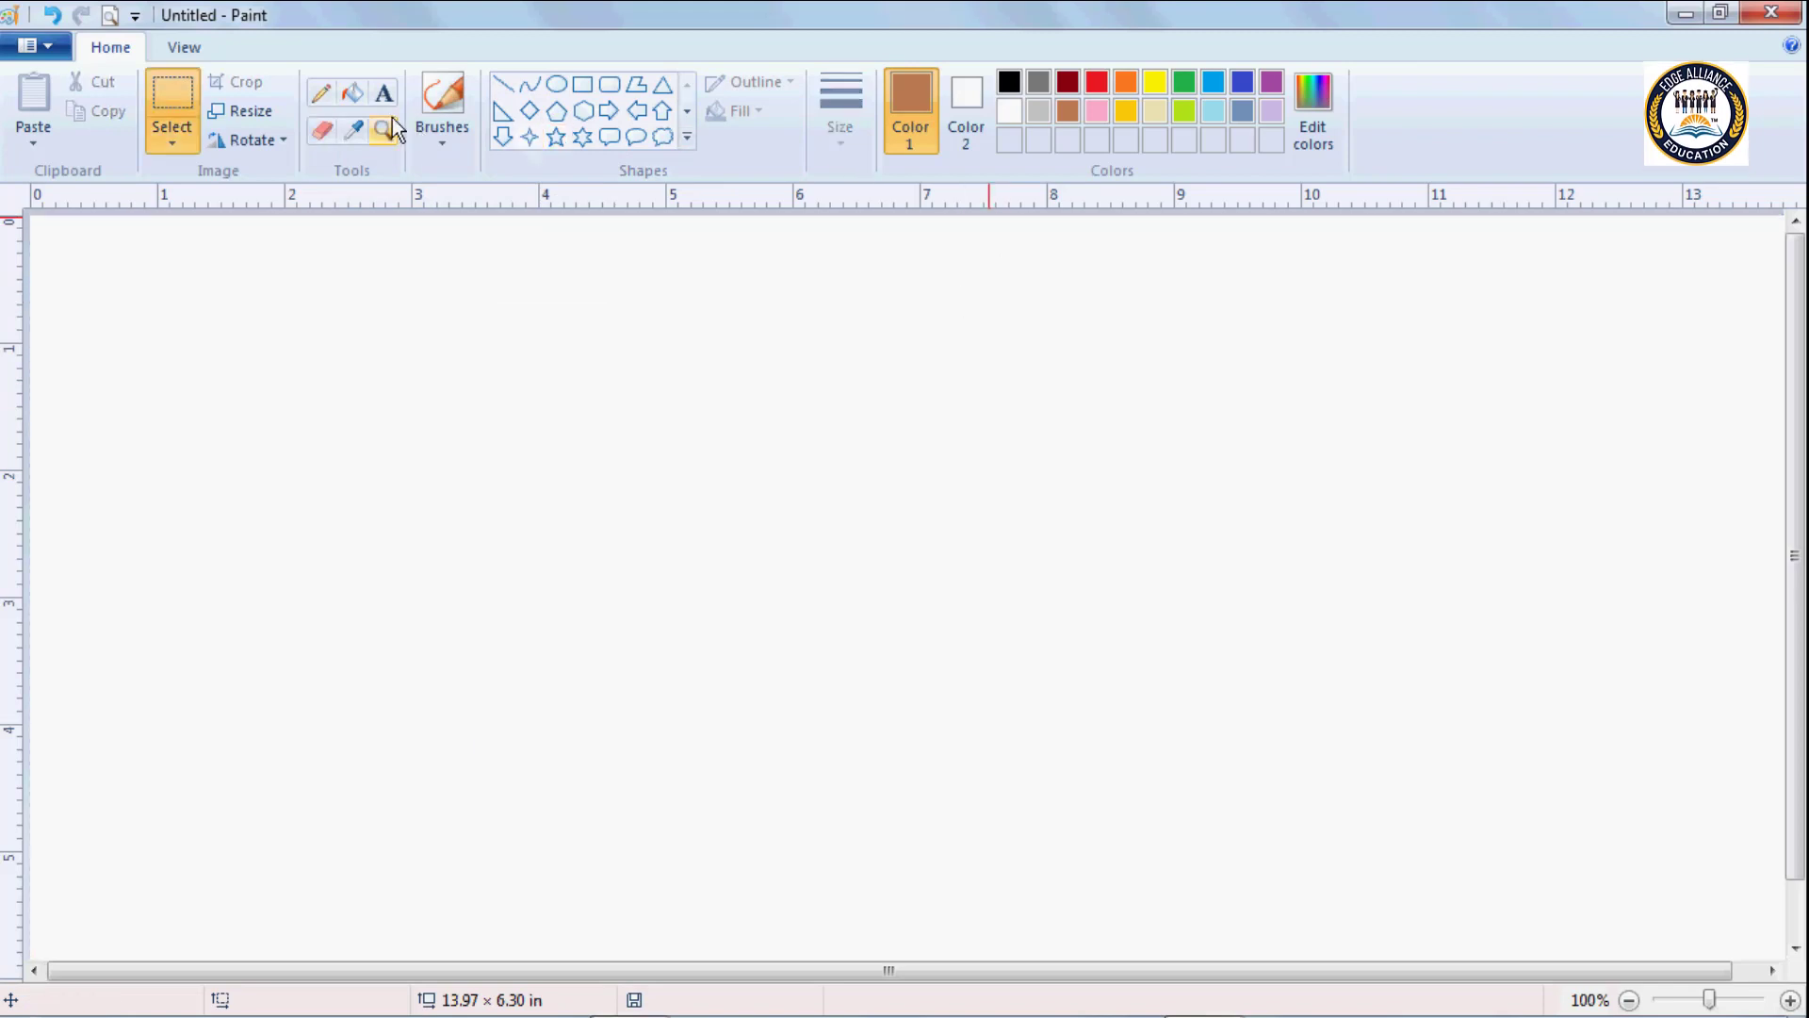
left_click(558, 85)
left_click_drag(951, 284, 1440, 757)
mouse_move(1154, 483)
left_mouse_down()
mouse_move(1163, 528)
mouse_move(1164, 508)
left_mouse_up()
left_click(566, 343)
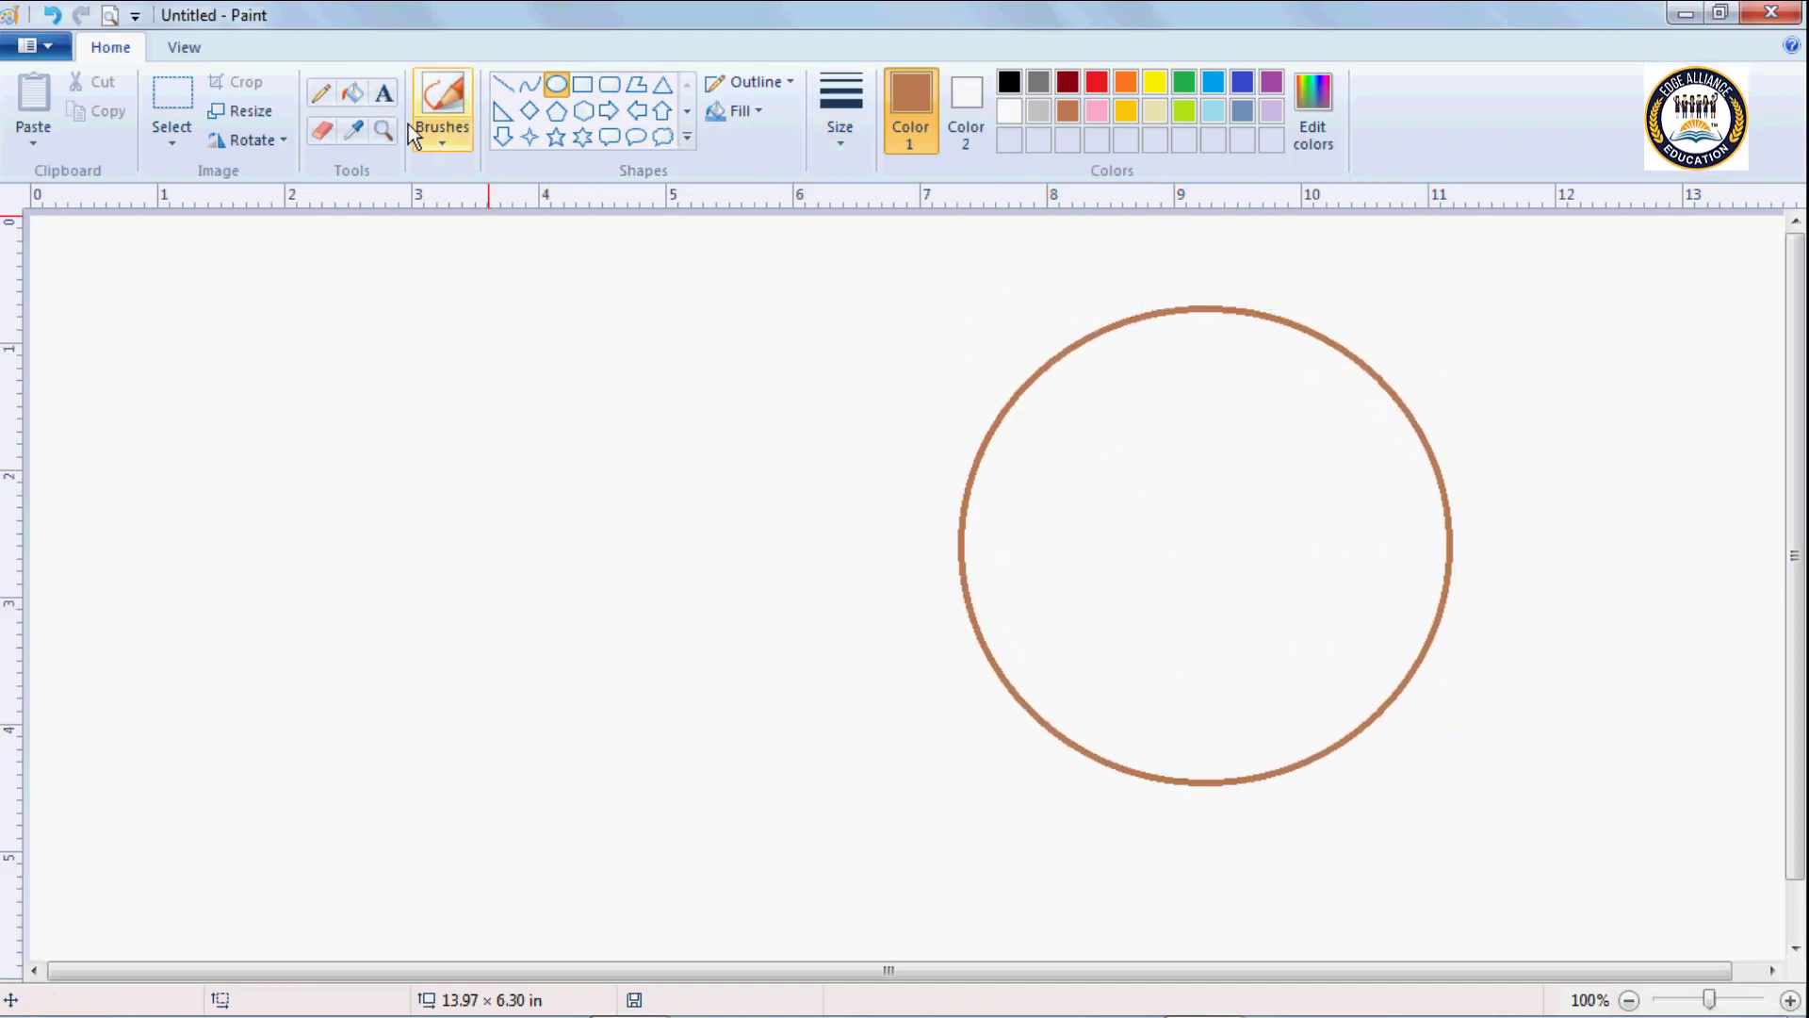
Fill the inside of the brown circle with gold.
left_click(353, 92)
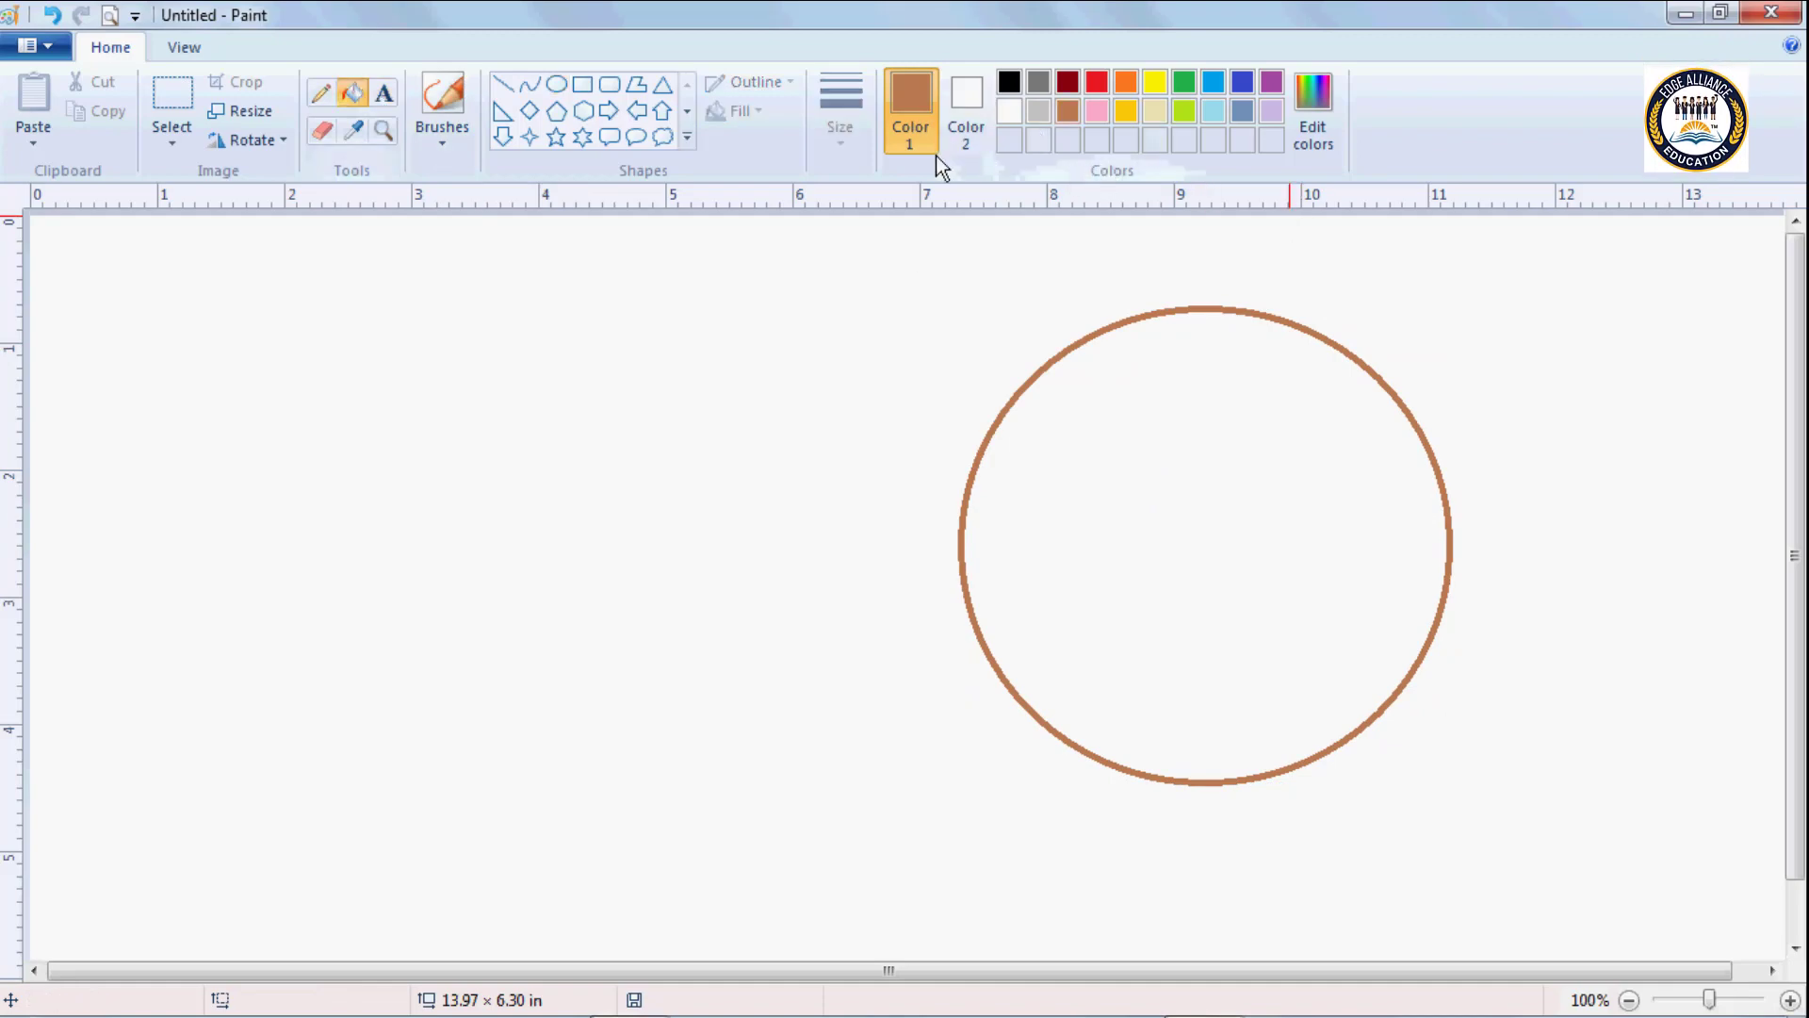
left_click(1126, 111)
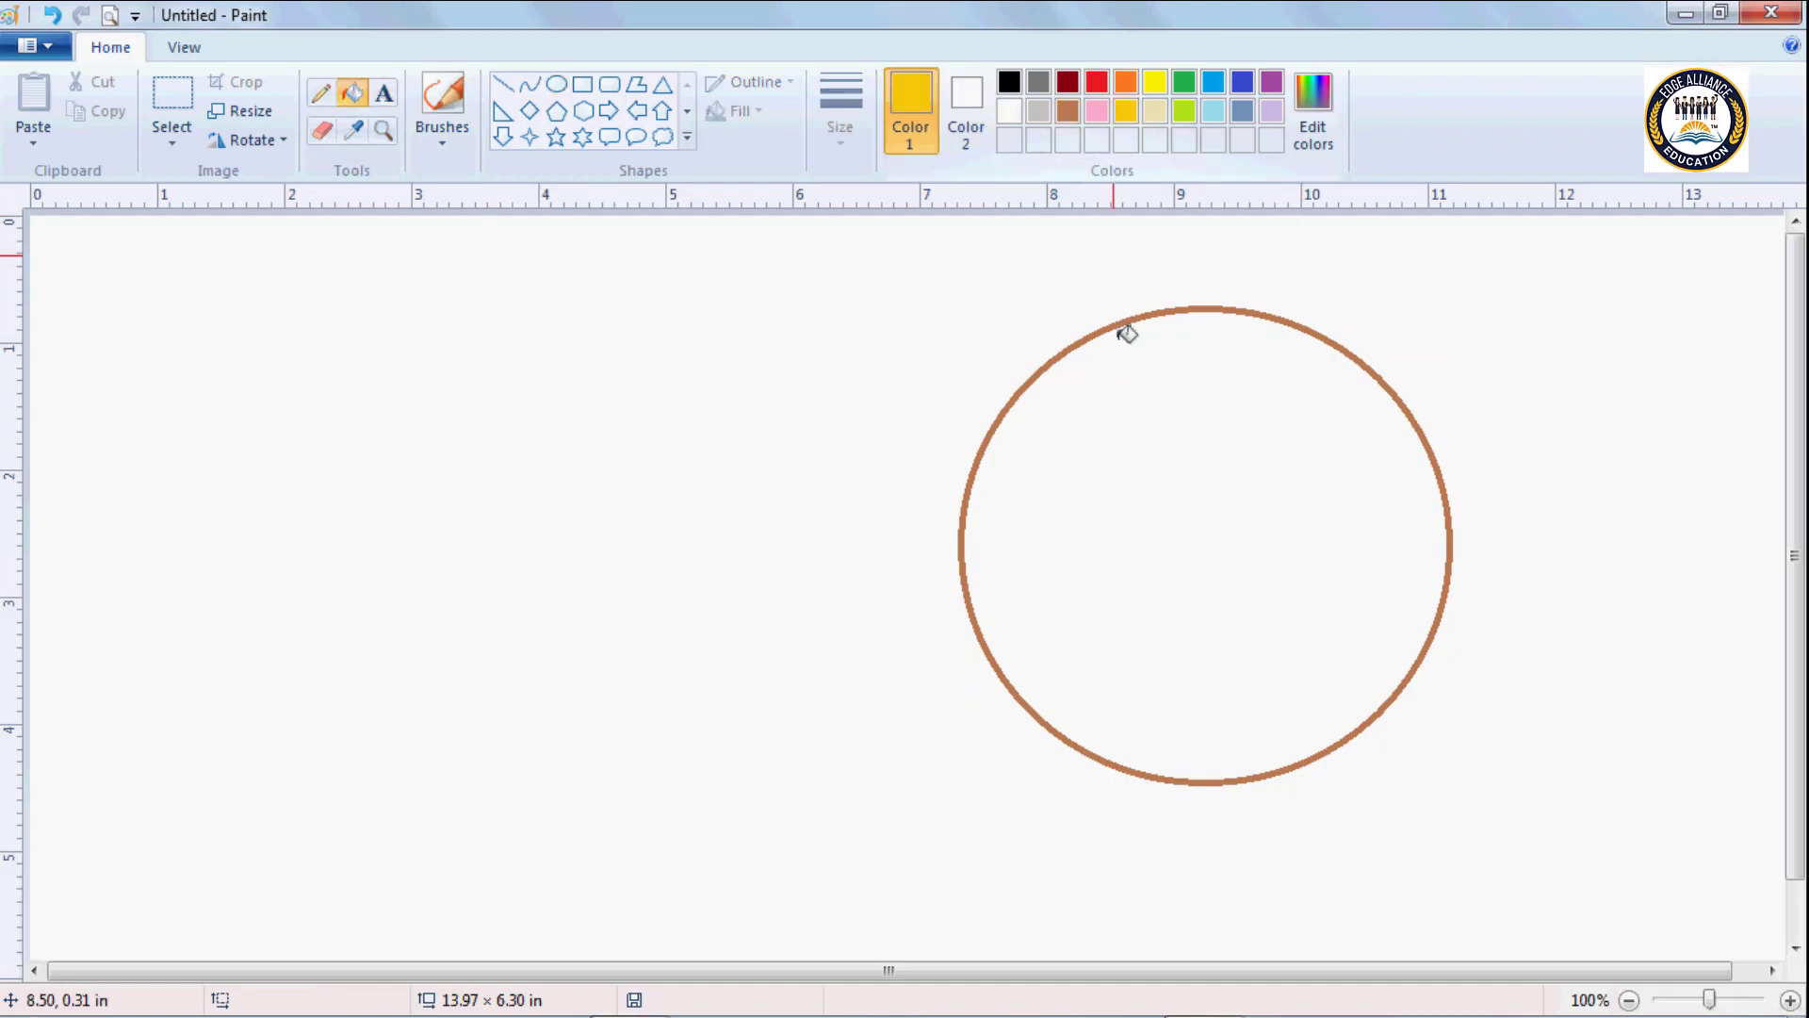
left_click(1137, 478)
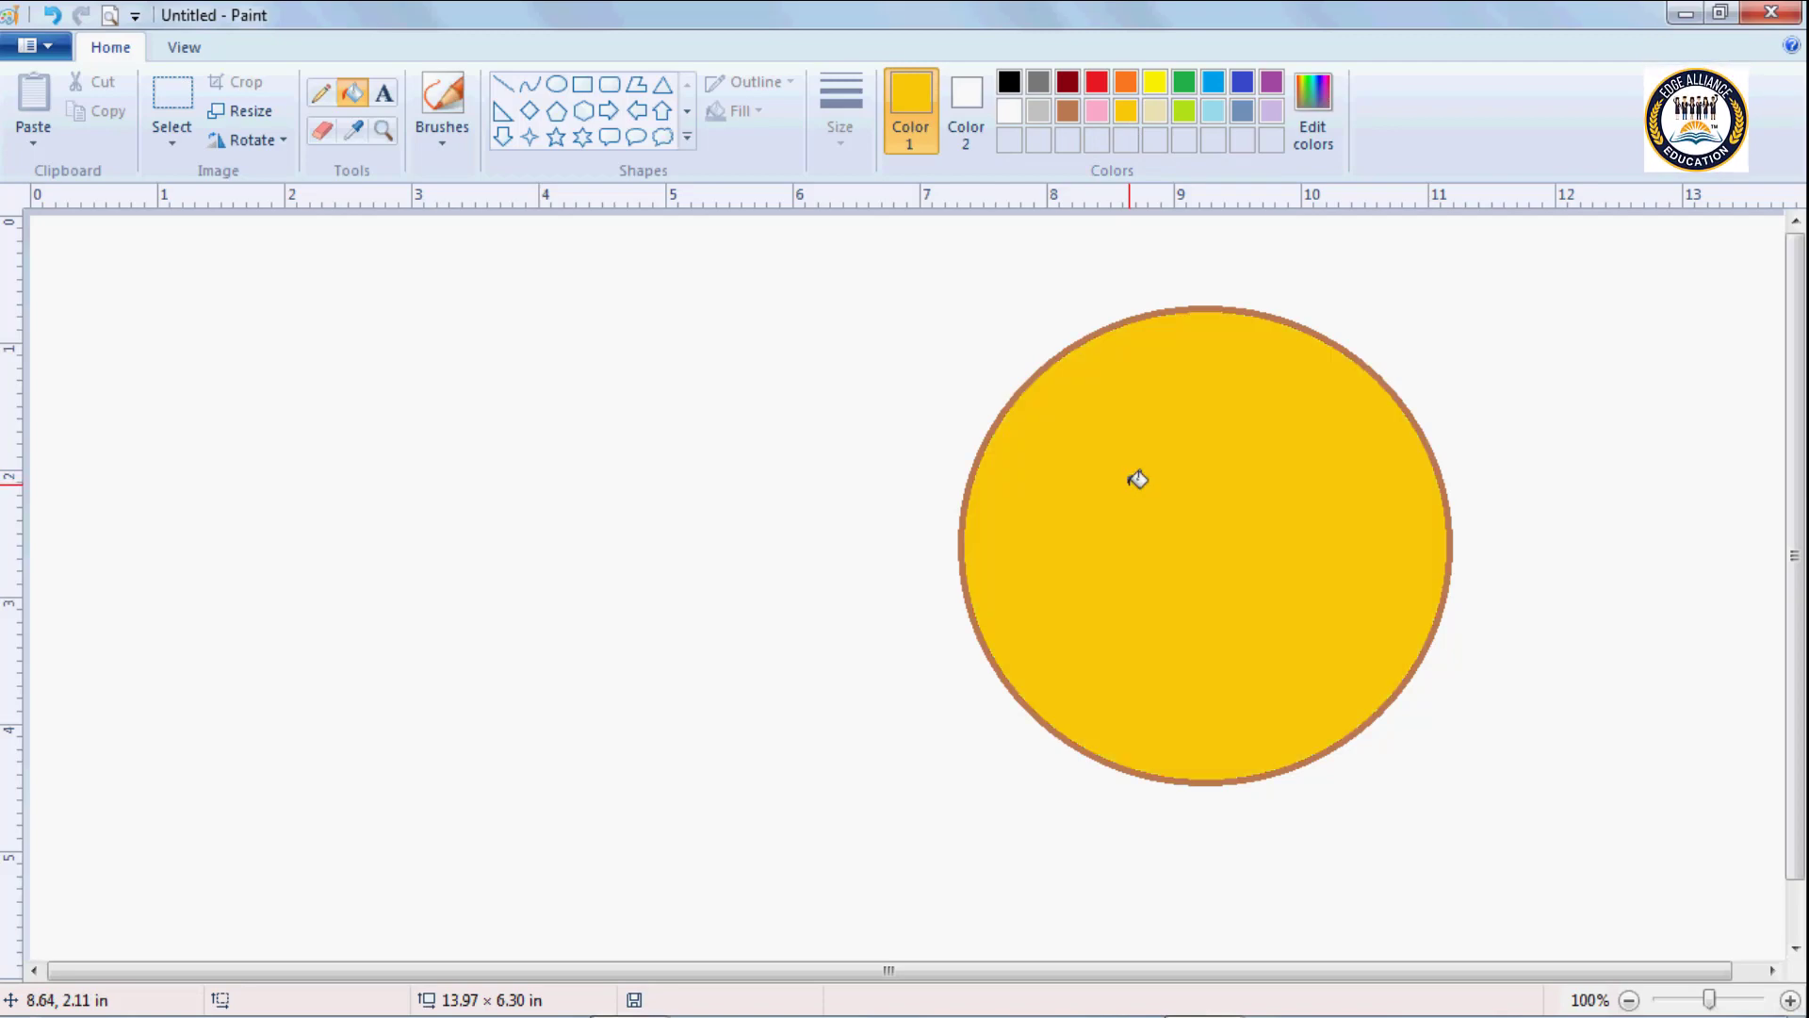
Draw a gold cloud callout about 3.6 × 3.5 in to the circle's left and fill its main body with red.
left_click(663, 137)
left_click_drag(208, 358, 663, 805)
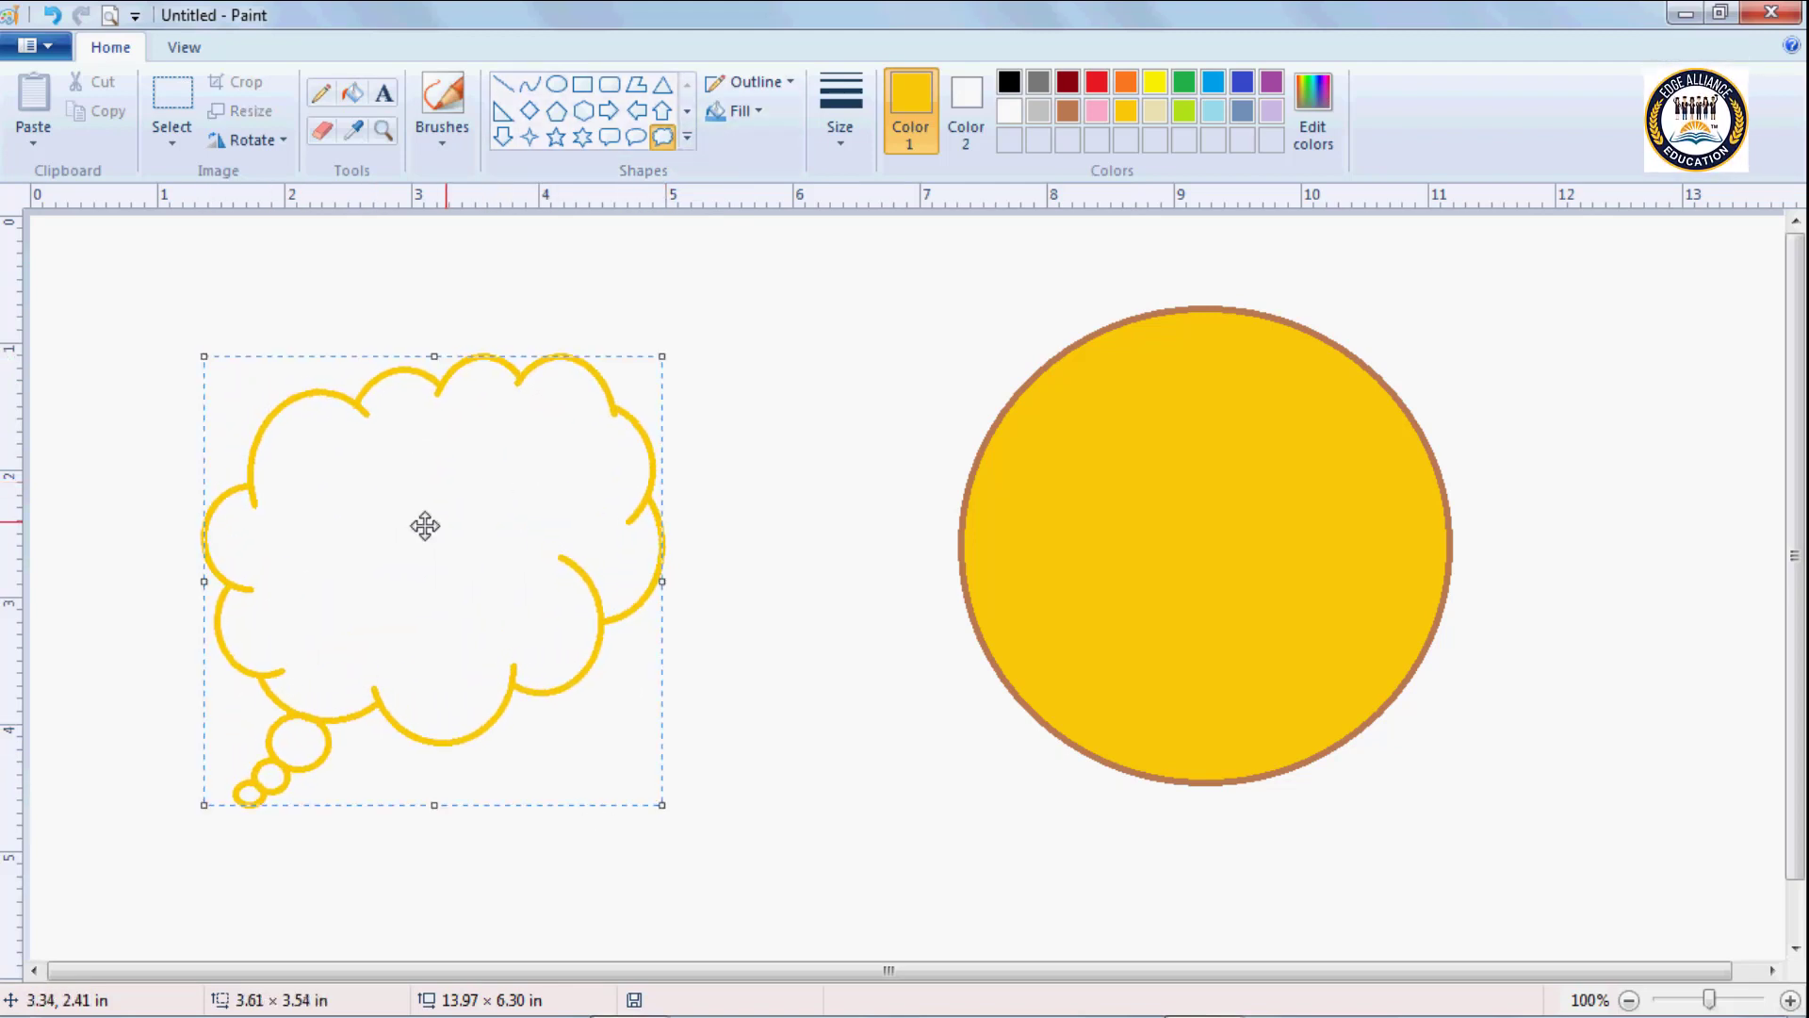
left_click(347, 91)
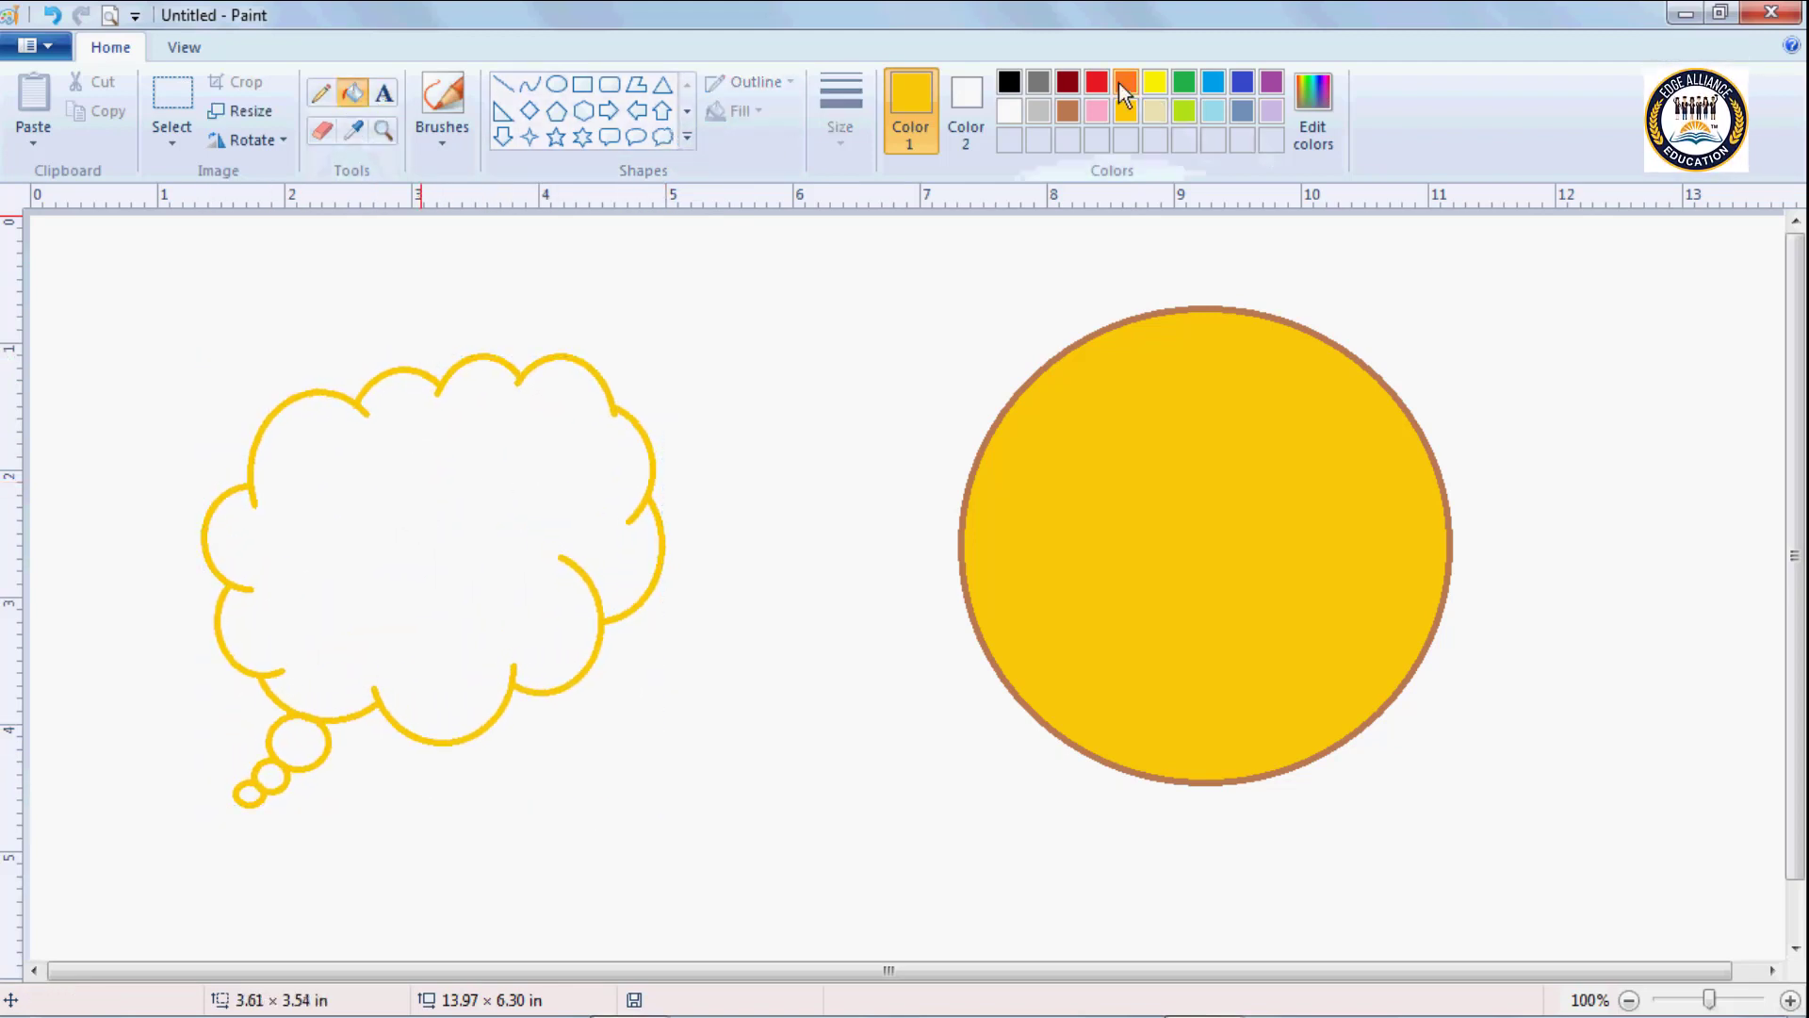
left_click(1099, 83)
left_click(468, 511)
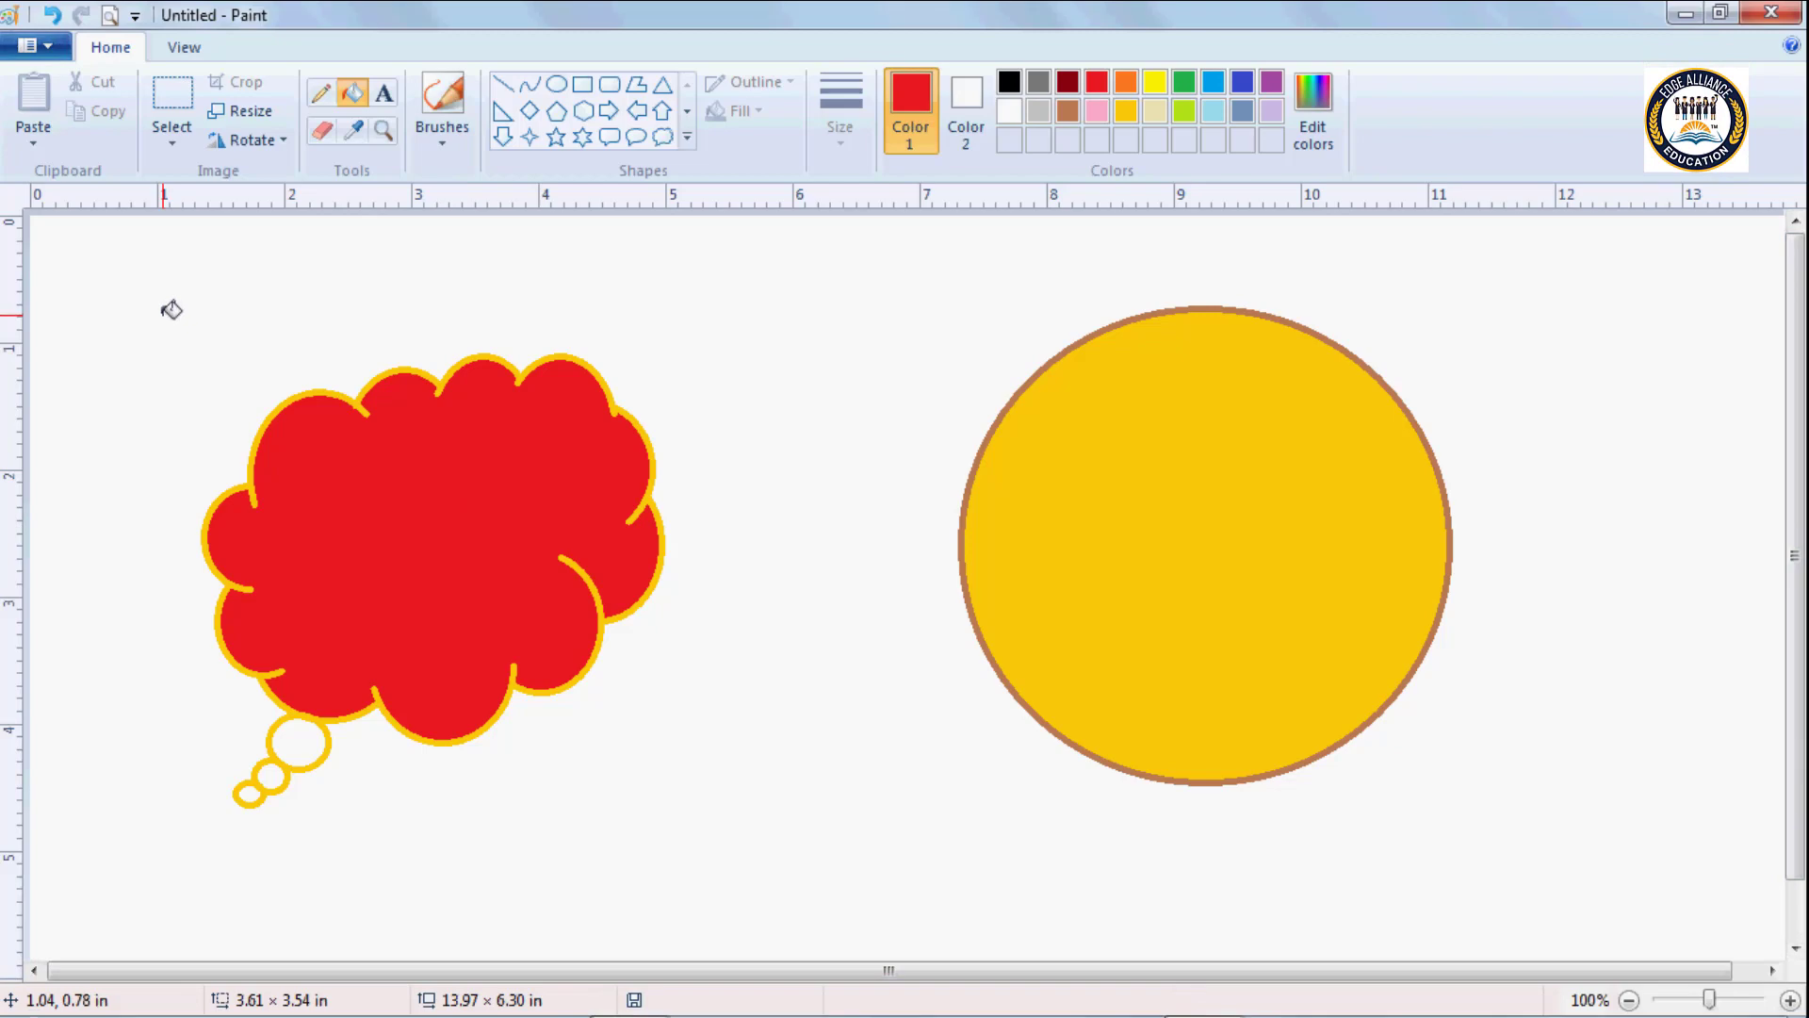
Magnify the gold circle's upper-right edge up to 600% and return the view to 100%.
left_click(382, 133)
left_click(1053, 487)
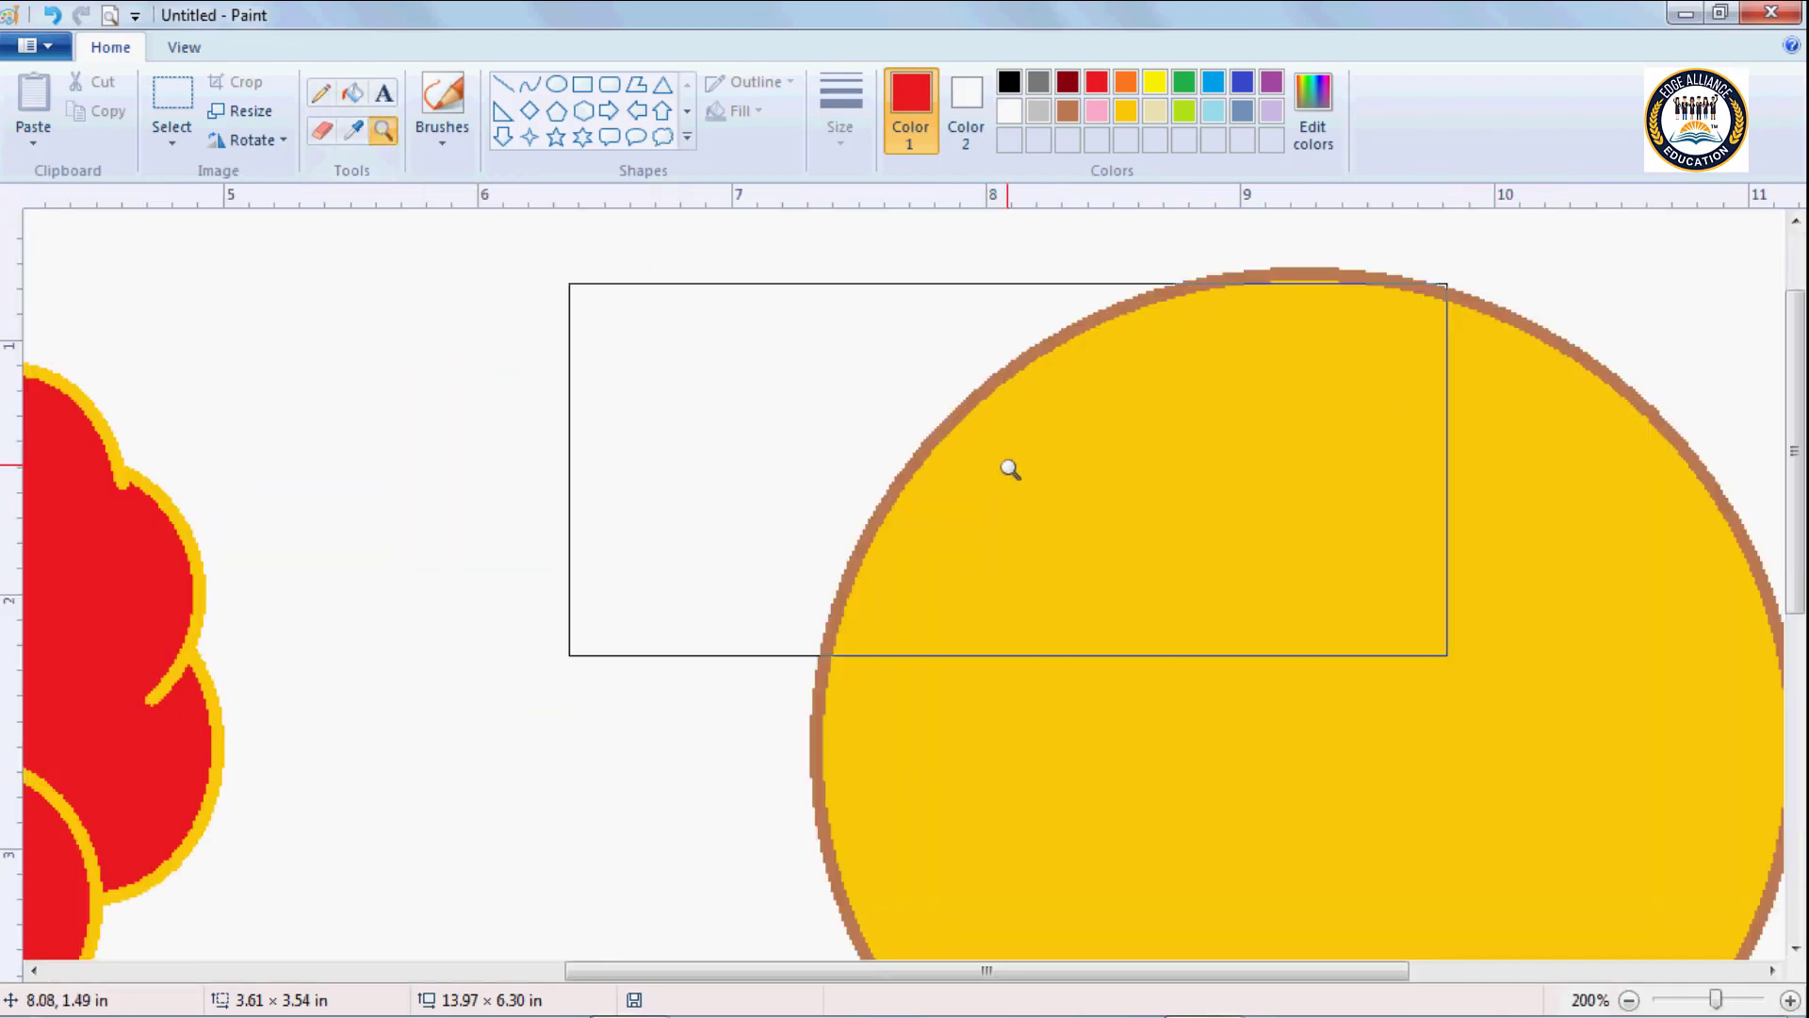
left_click(1138, 410)
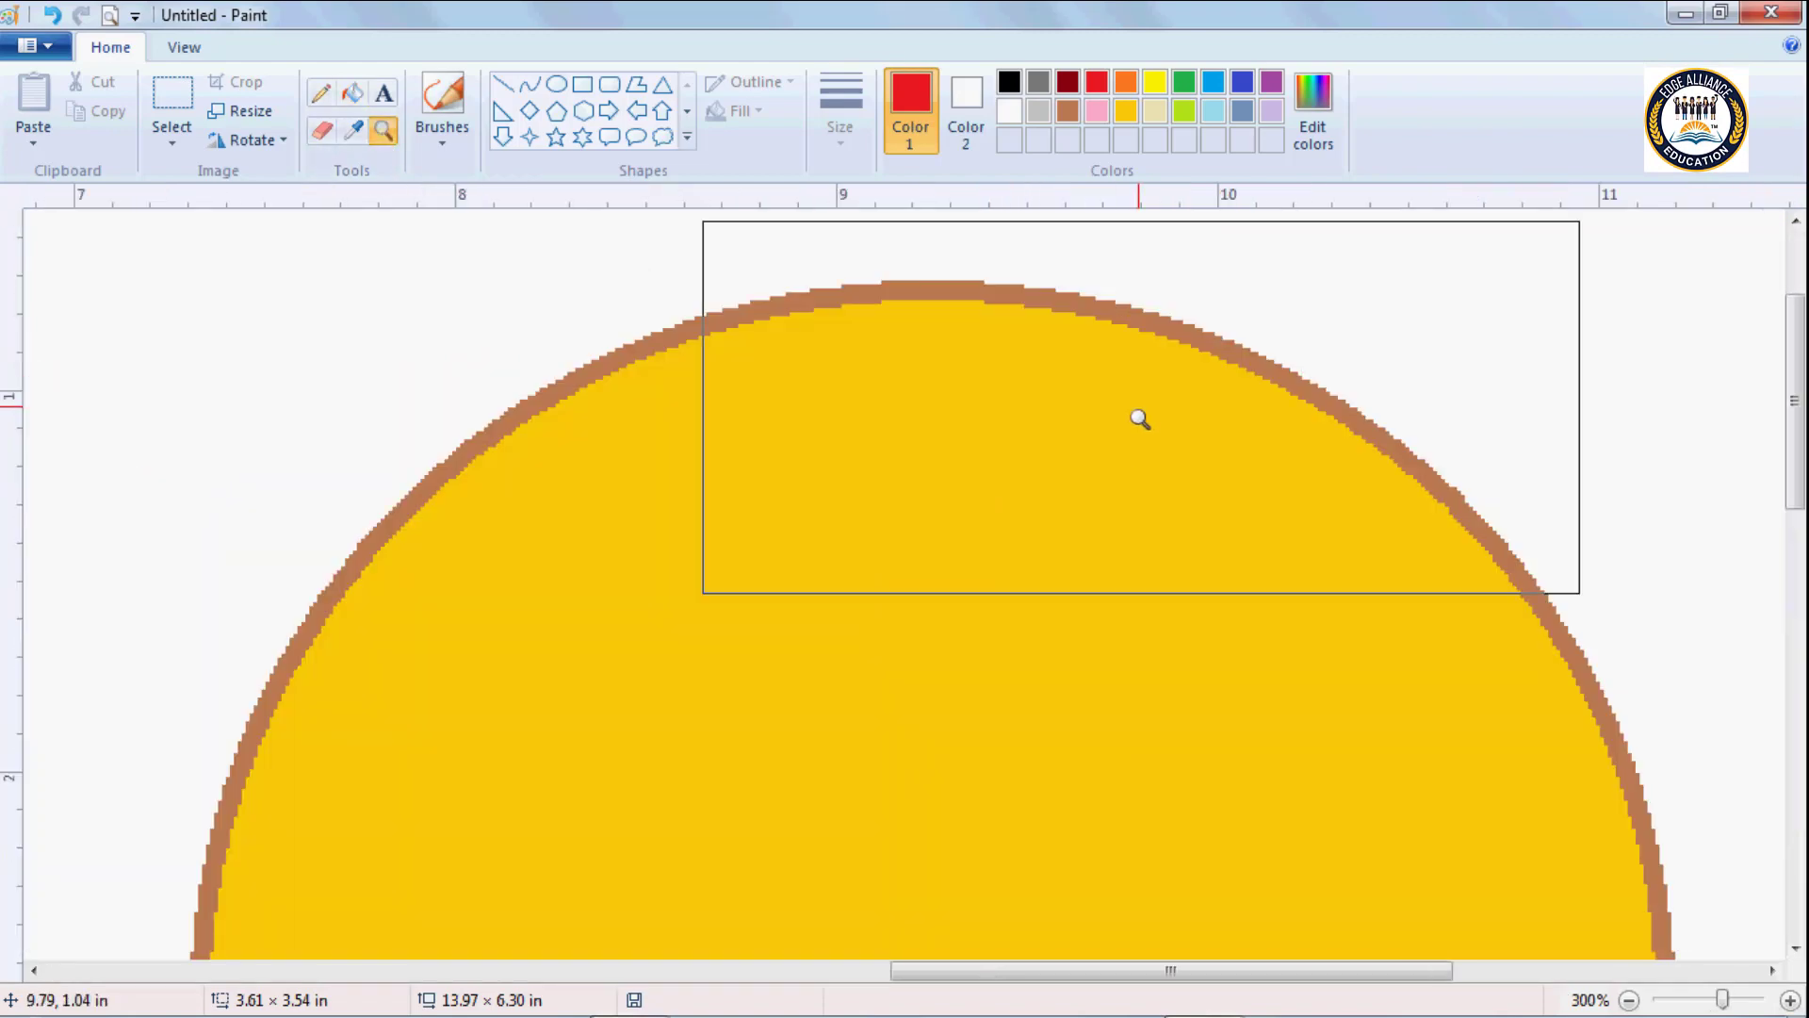
left_click(1092, 471)
left_click(880, 449)
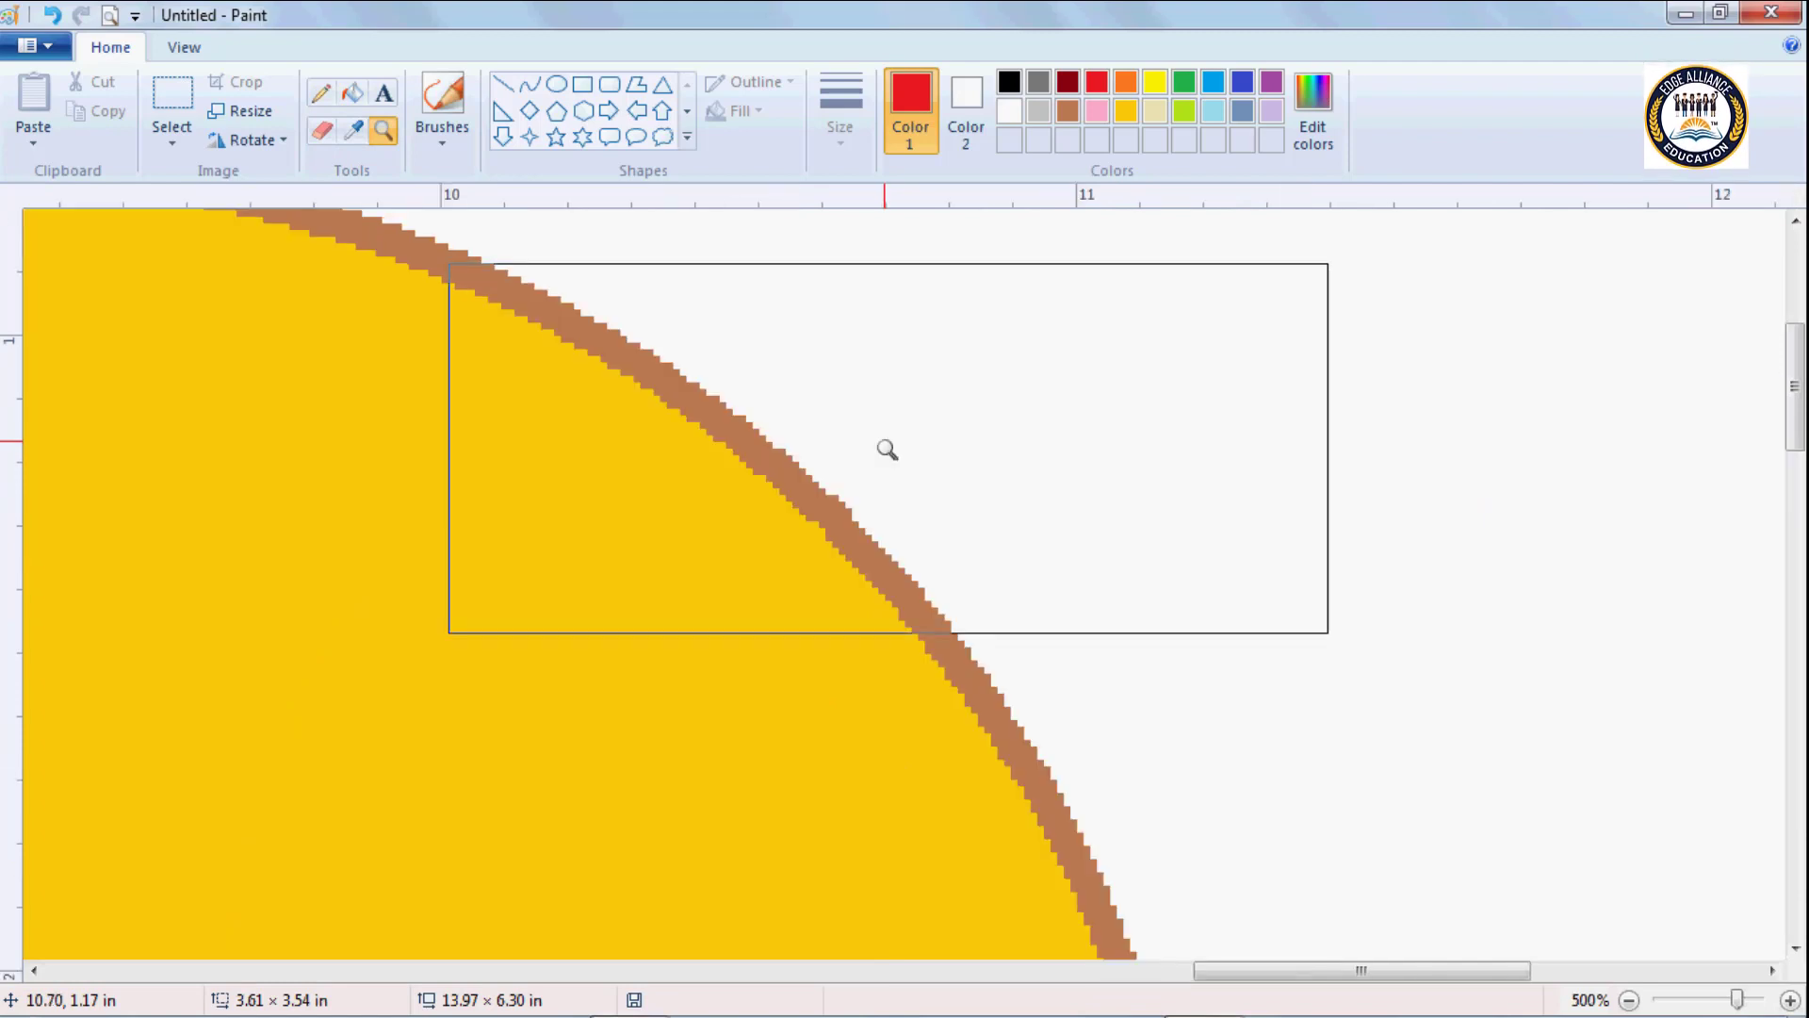
left_click(724, 563)
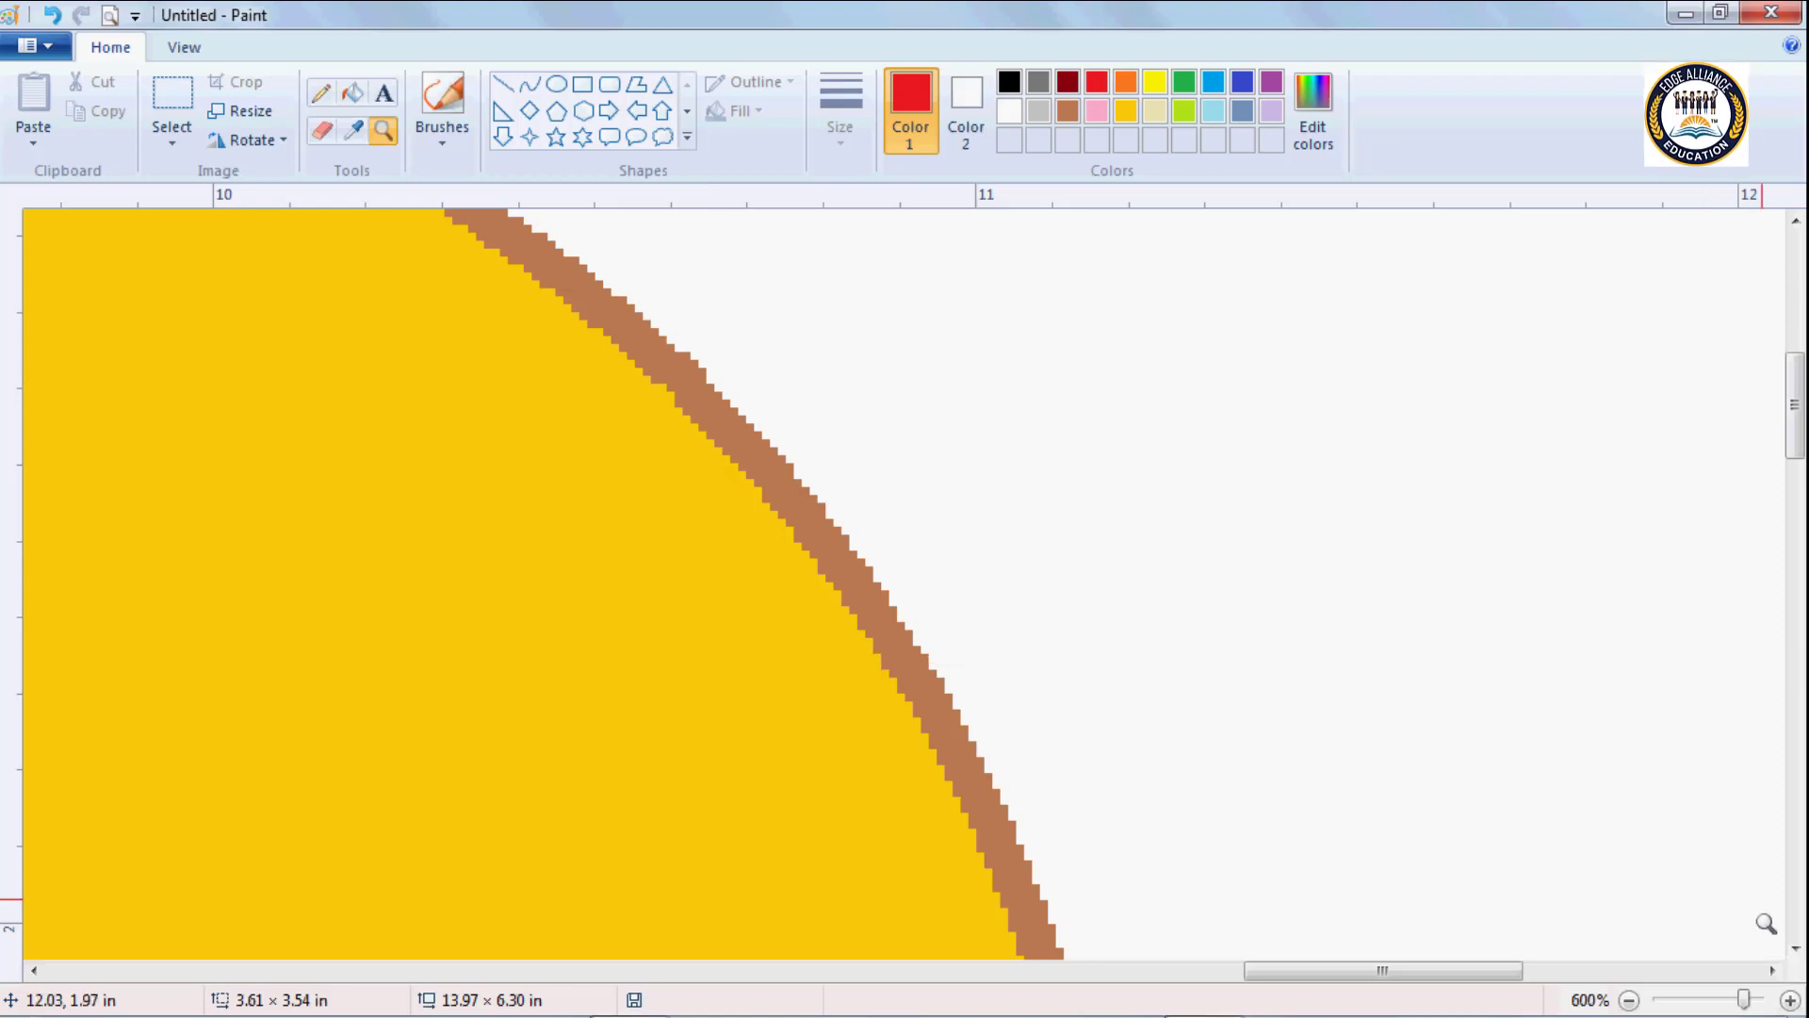
left_click(1630, 1001)
left_click(1630, 1000)
left_click(1630, 1000)
left_click(1630, 1000)
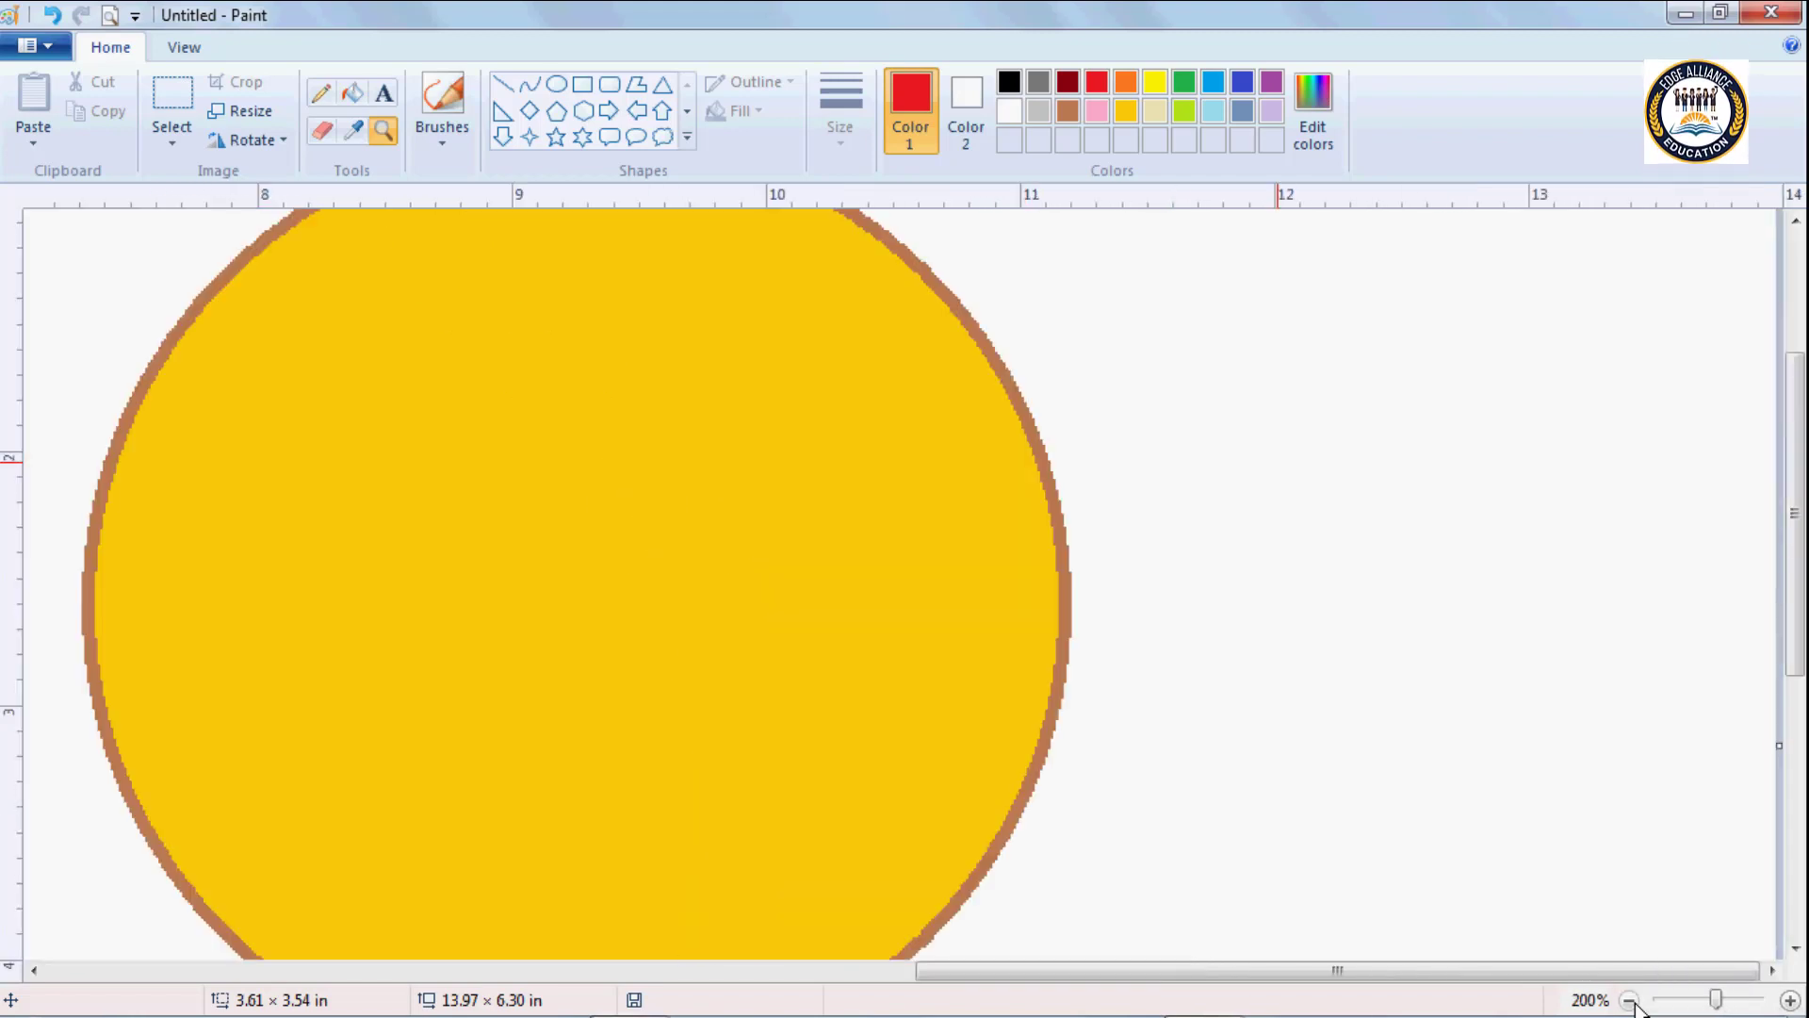
left_click(1630, 1001)
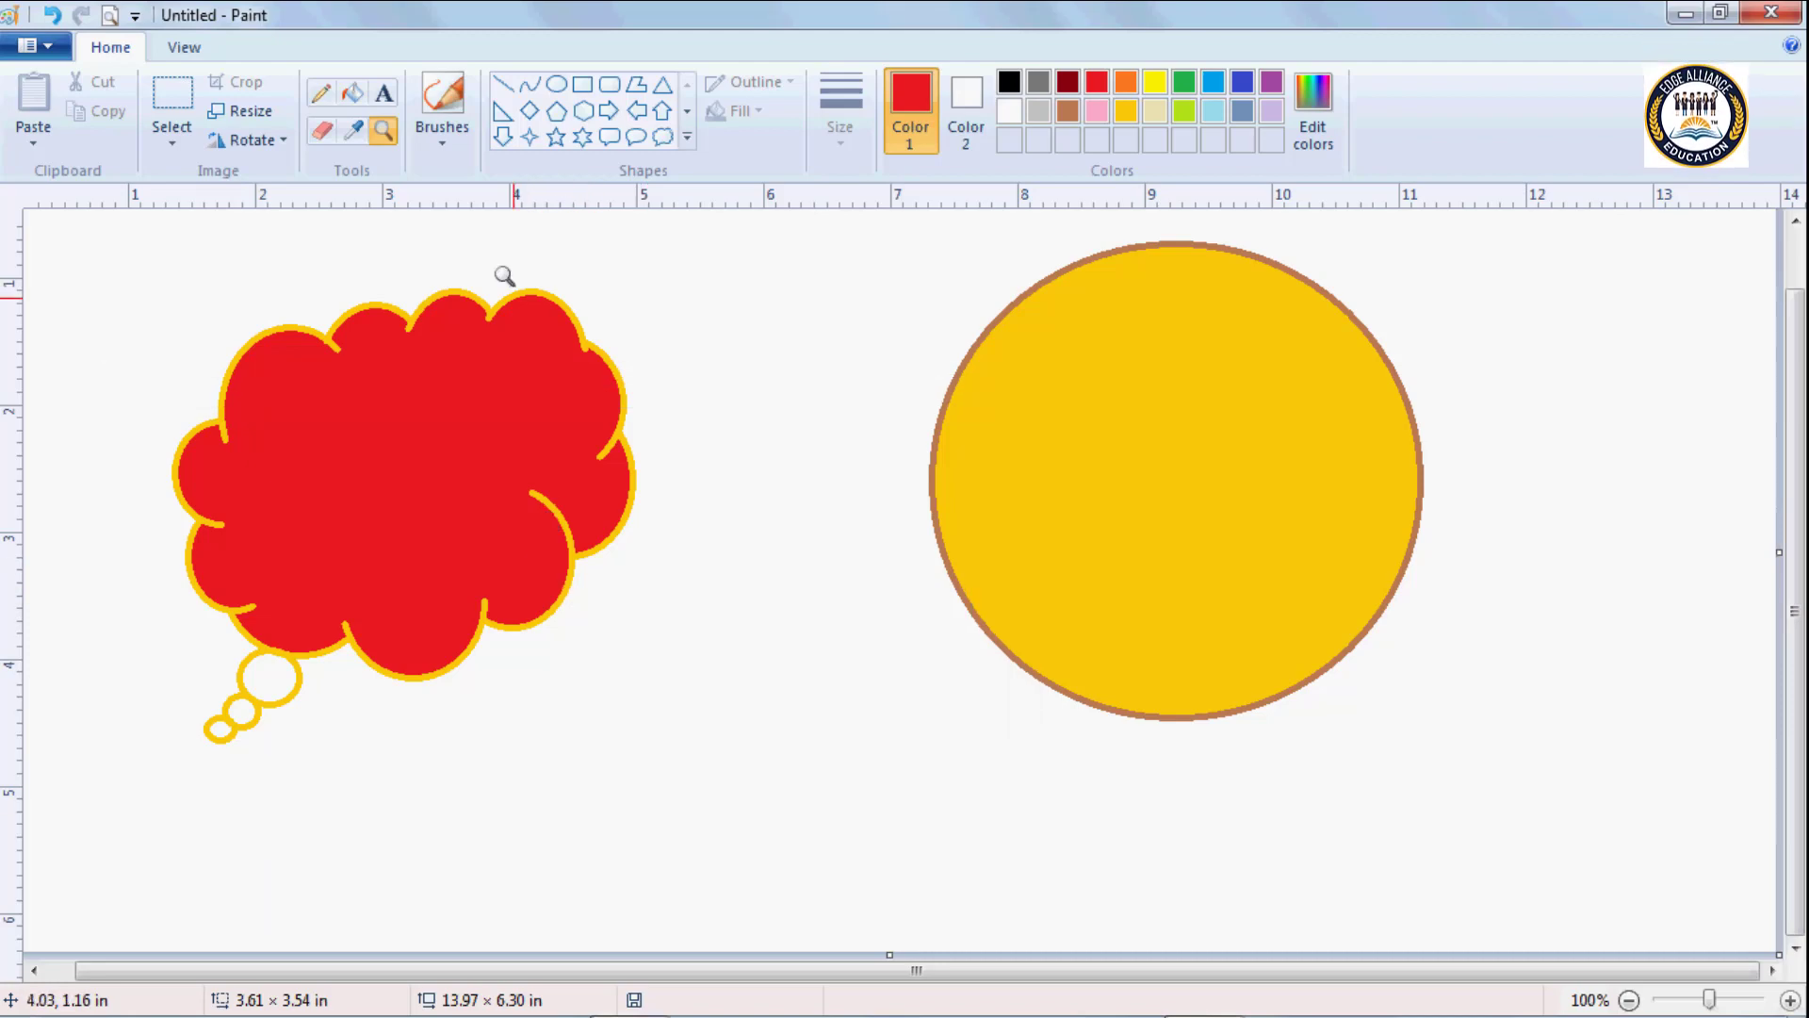
Delete the cloud callout and the circle by selecting the whole canvas.
left_click(385, 132)
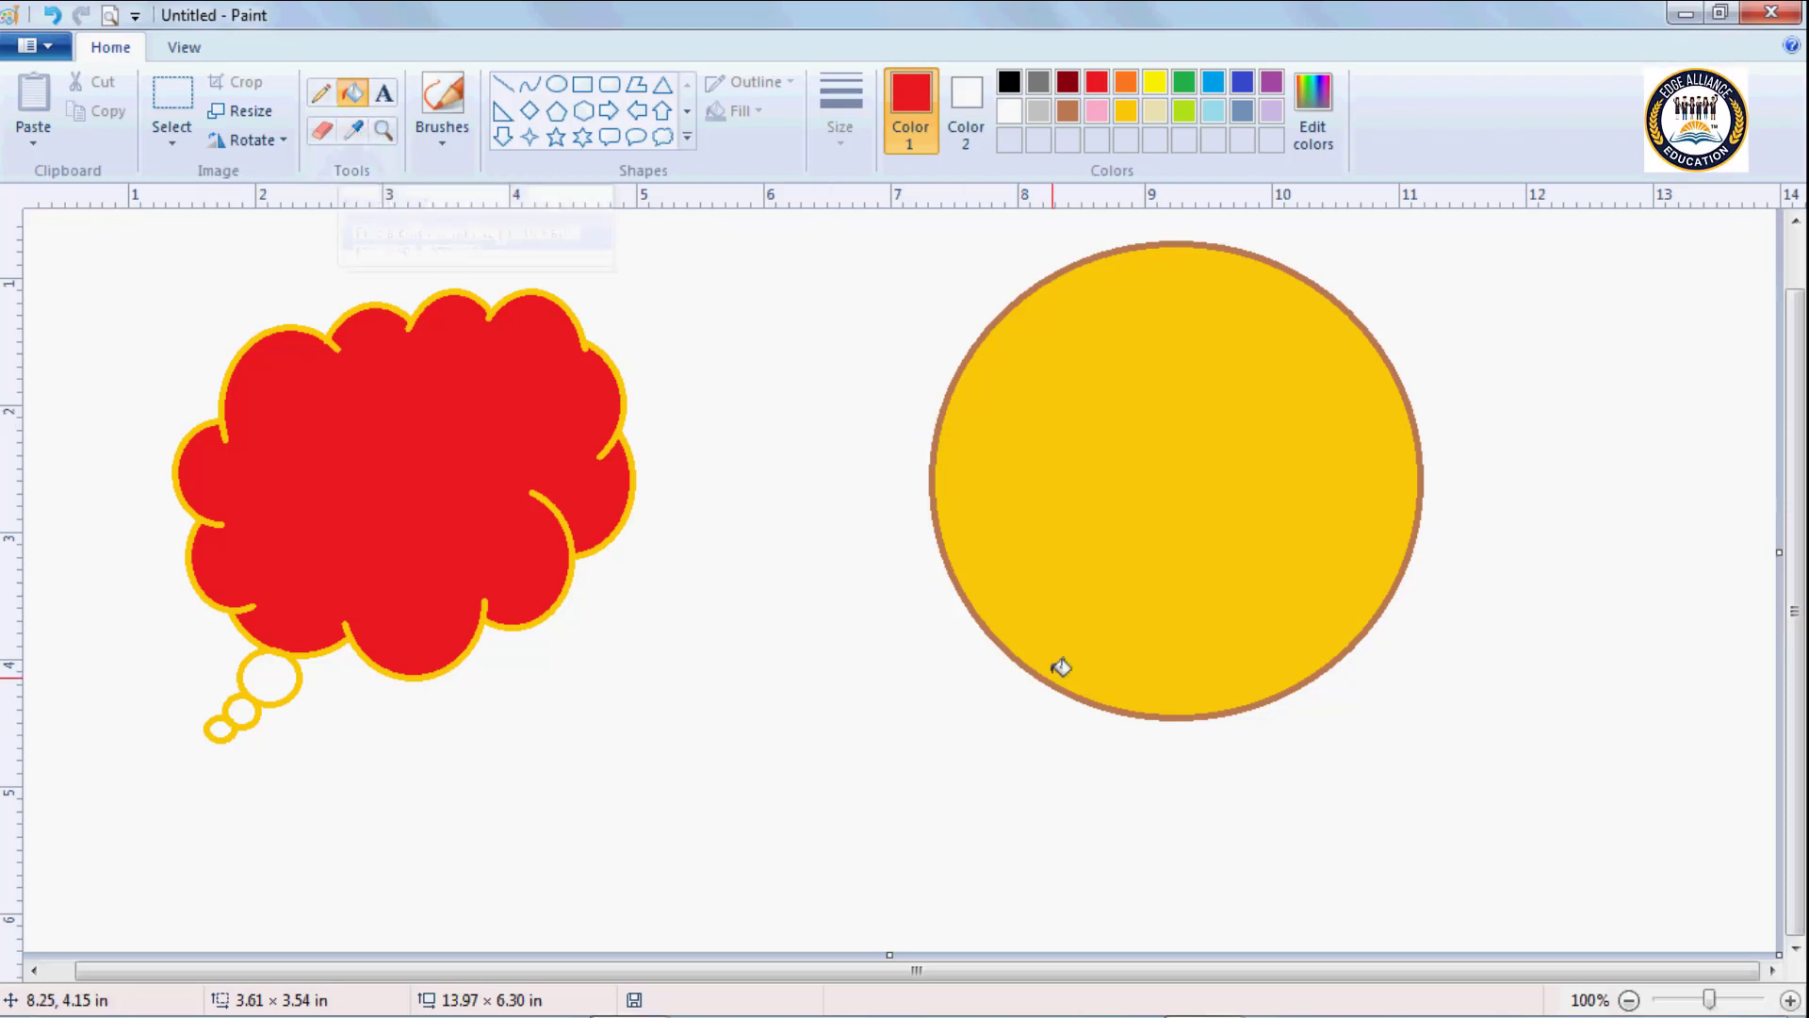
key("ctrl+a")
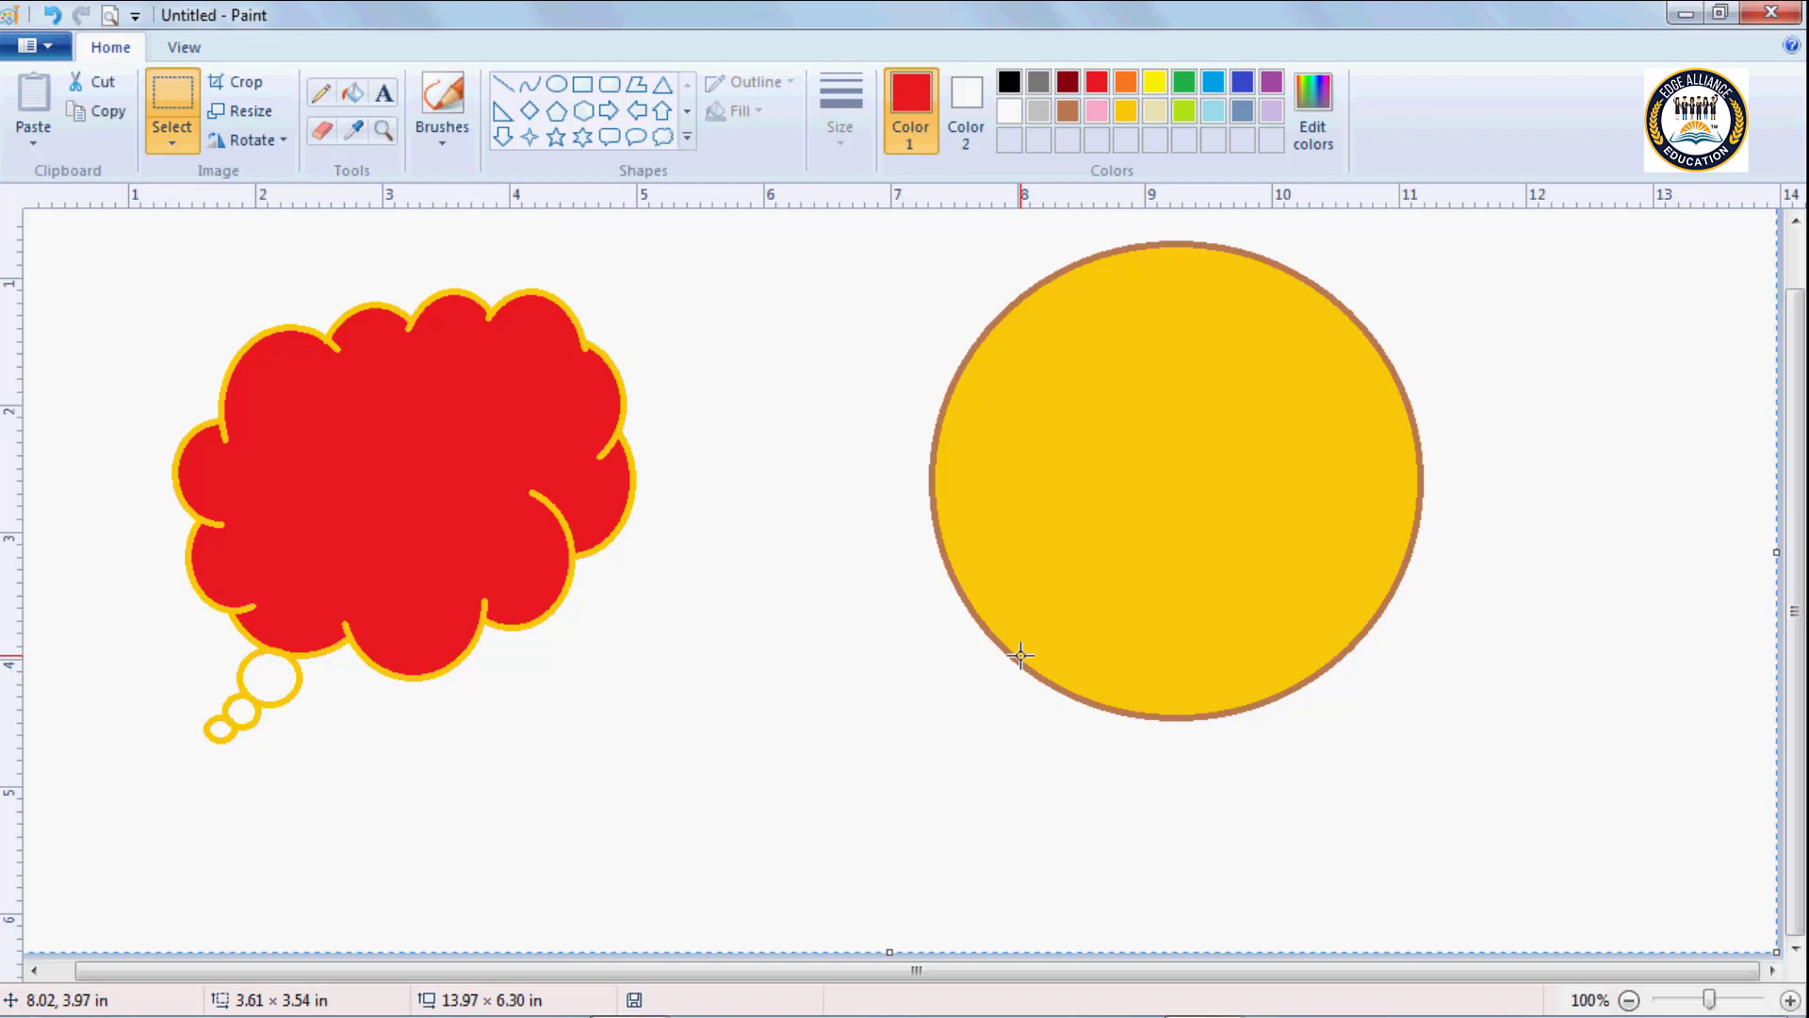
key("Delete")
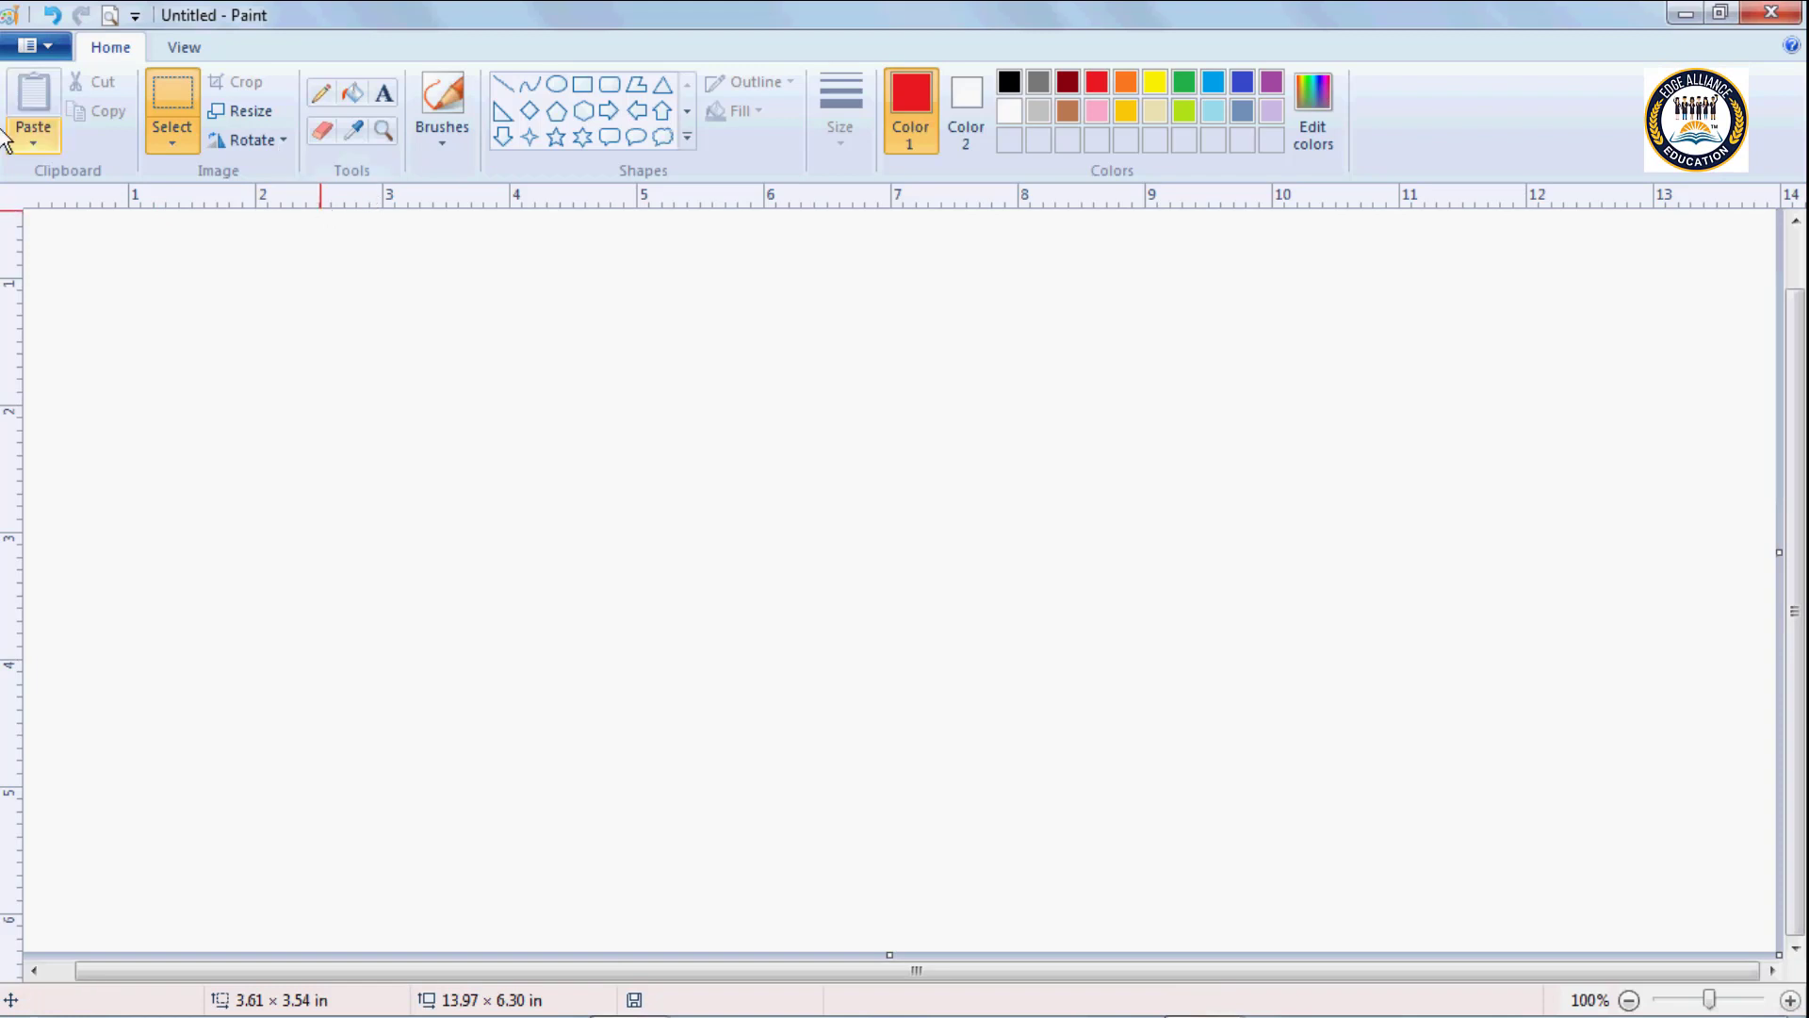
Paste the picture Hydrangeas.jpg from the Sample Pictures folder of the Pictures library onto the canvas.
left_click(33, 147)
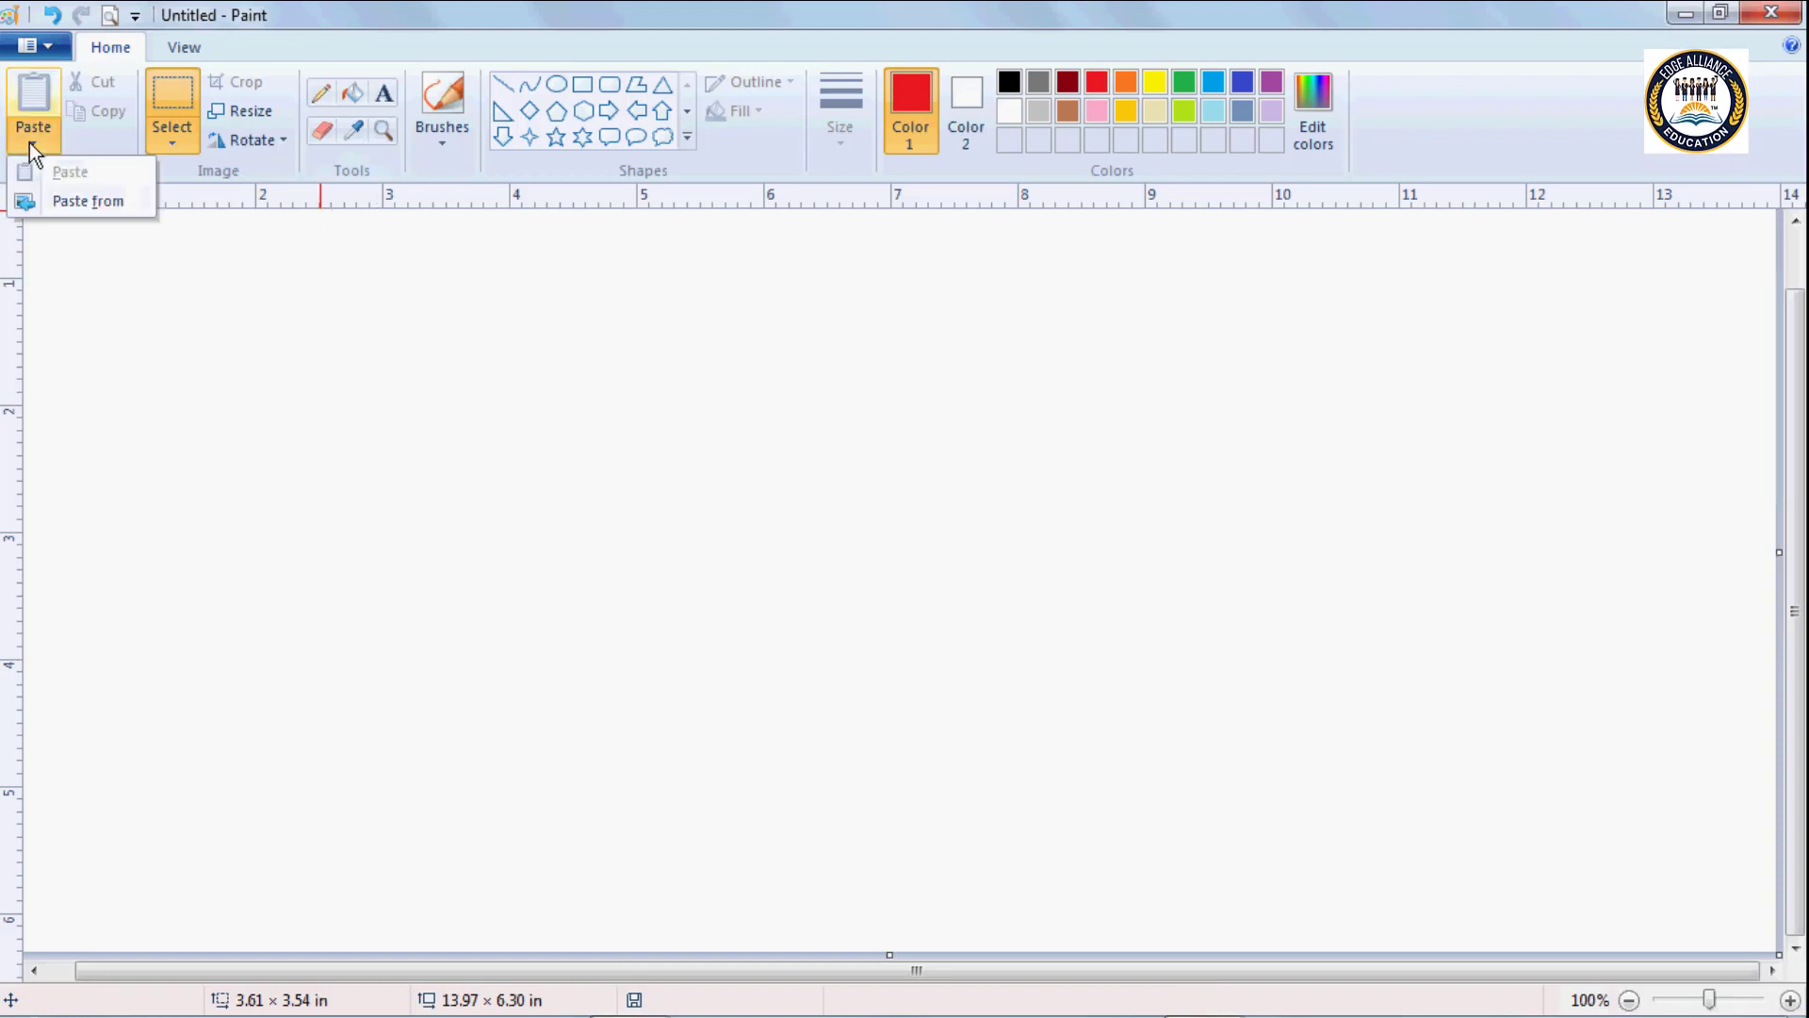
left_click(64, 203)
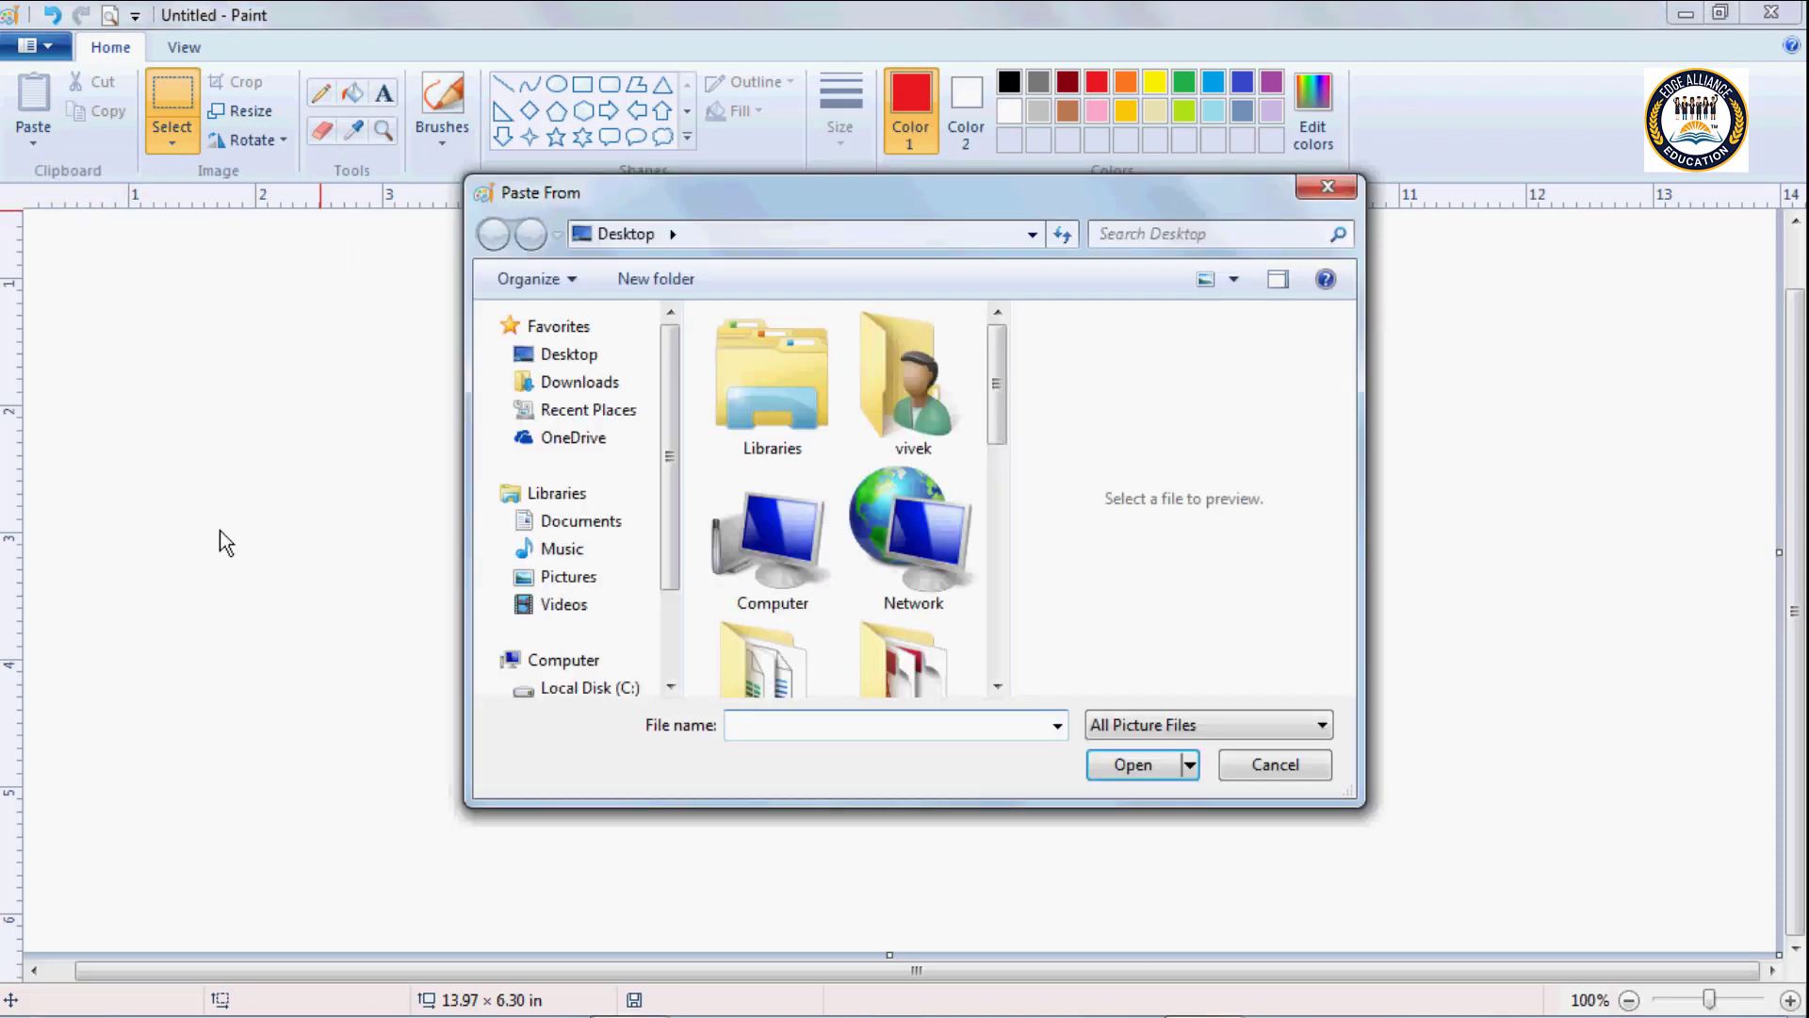
left_click(571, 582)
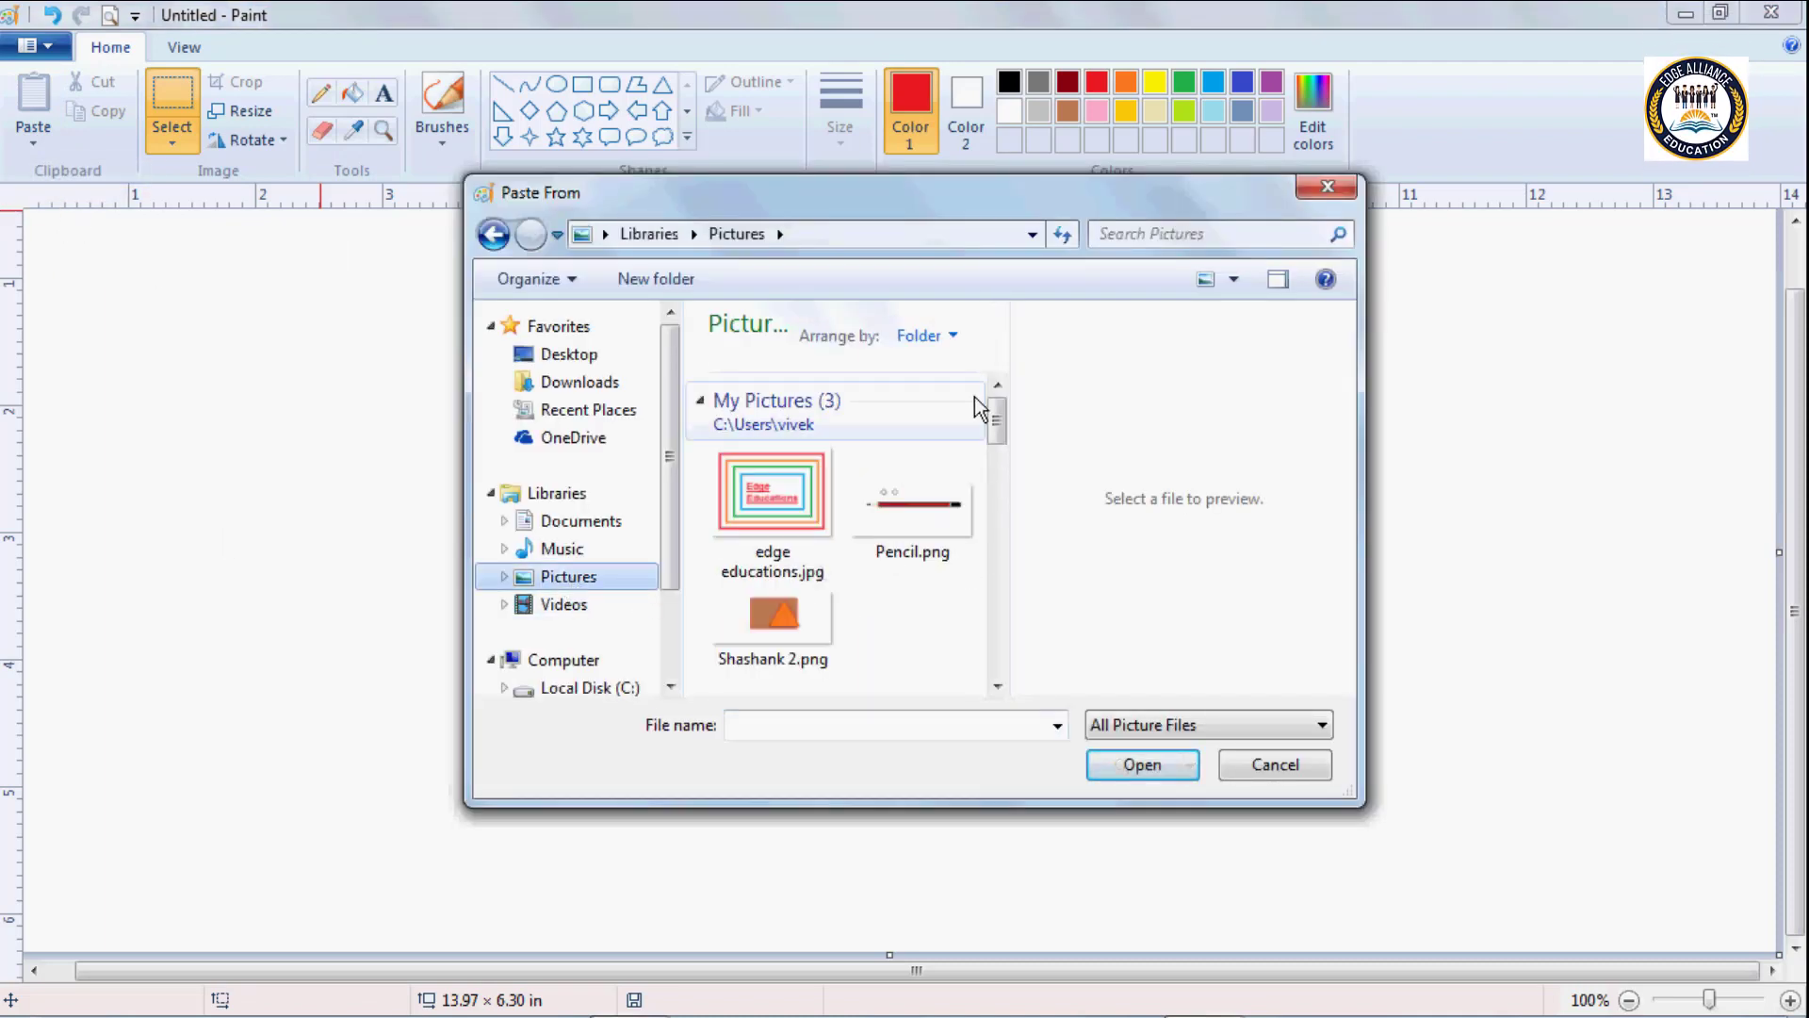
left_click_drag(992, 407, 994, 493)
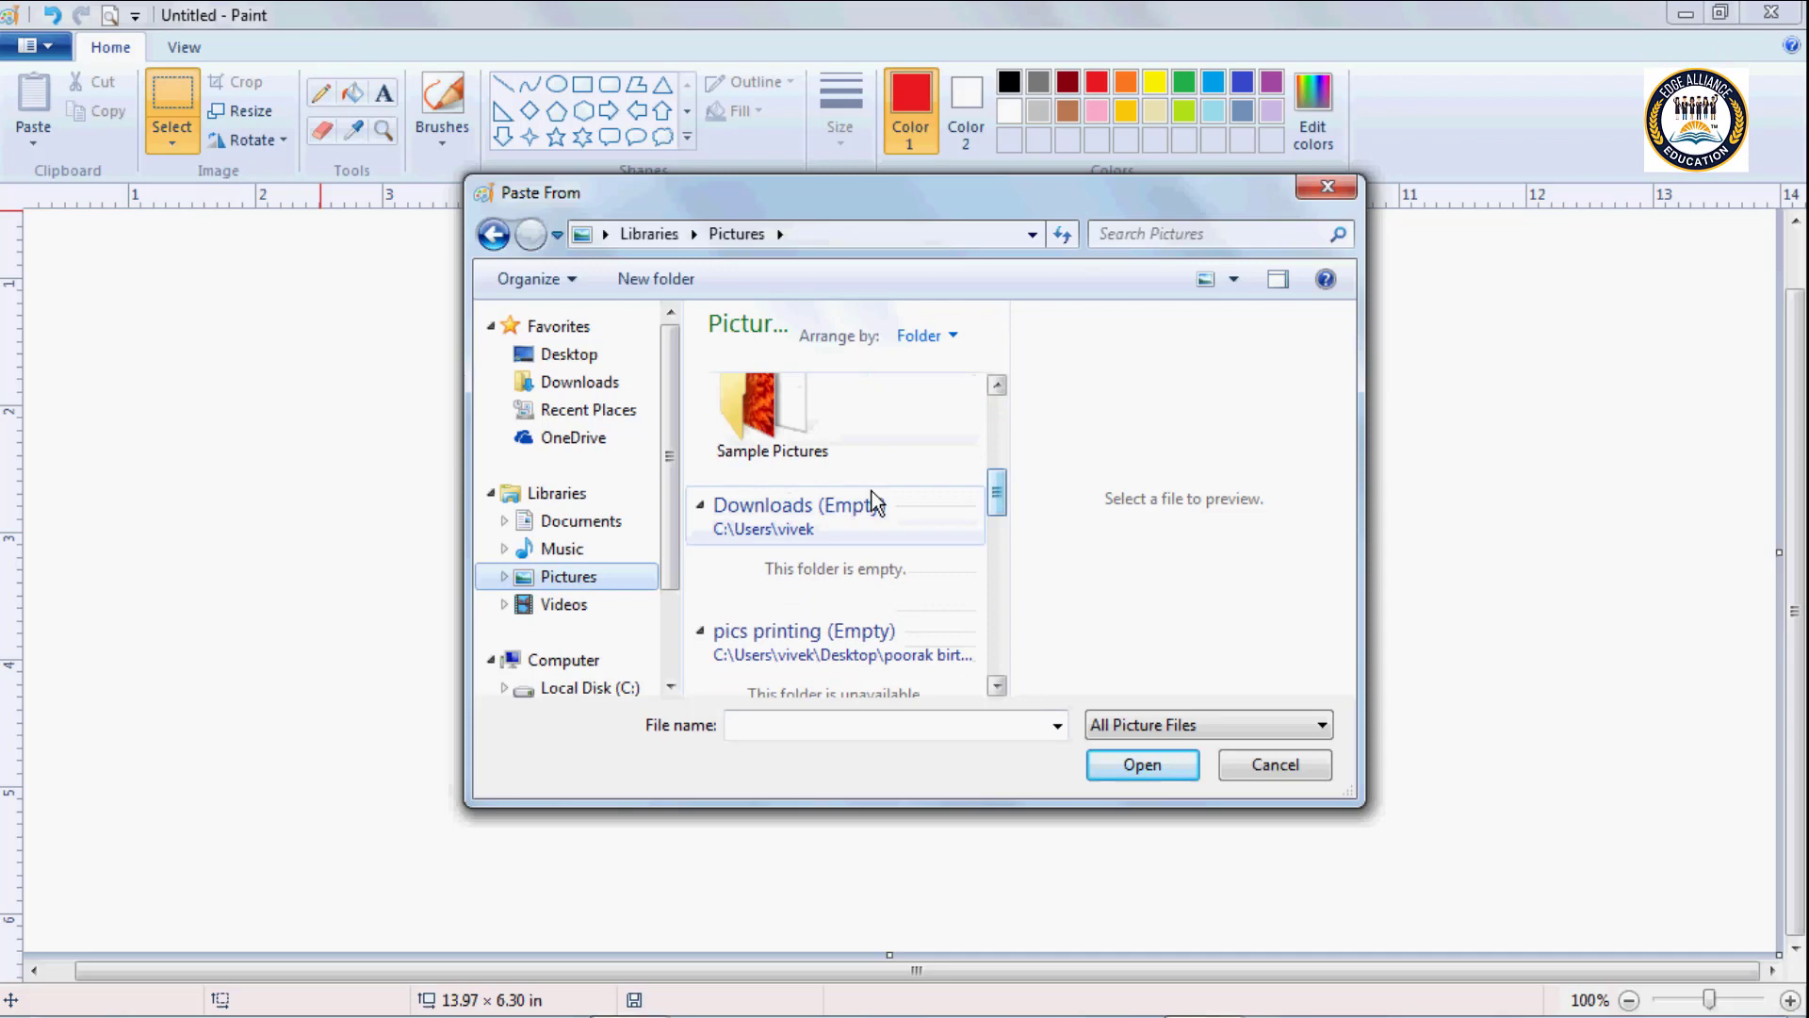
double_click(761, 407)
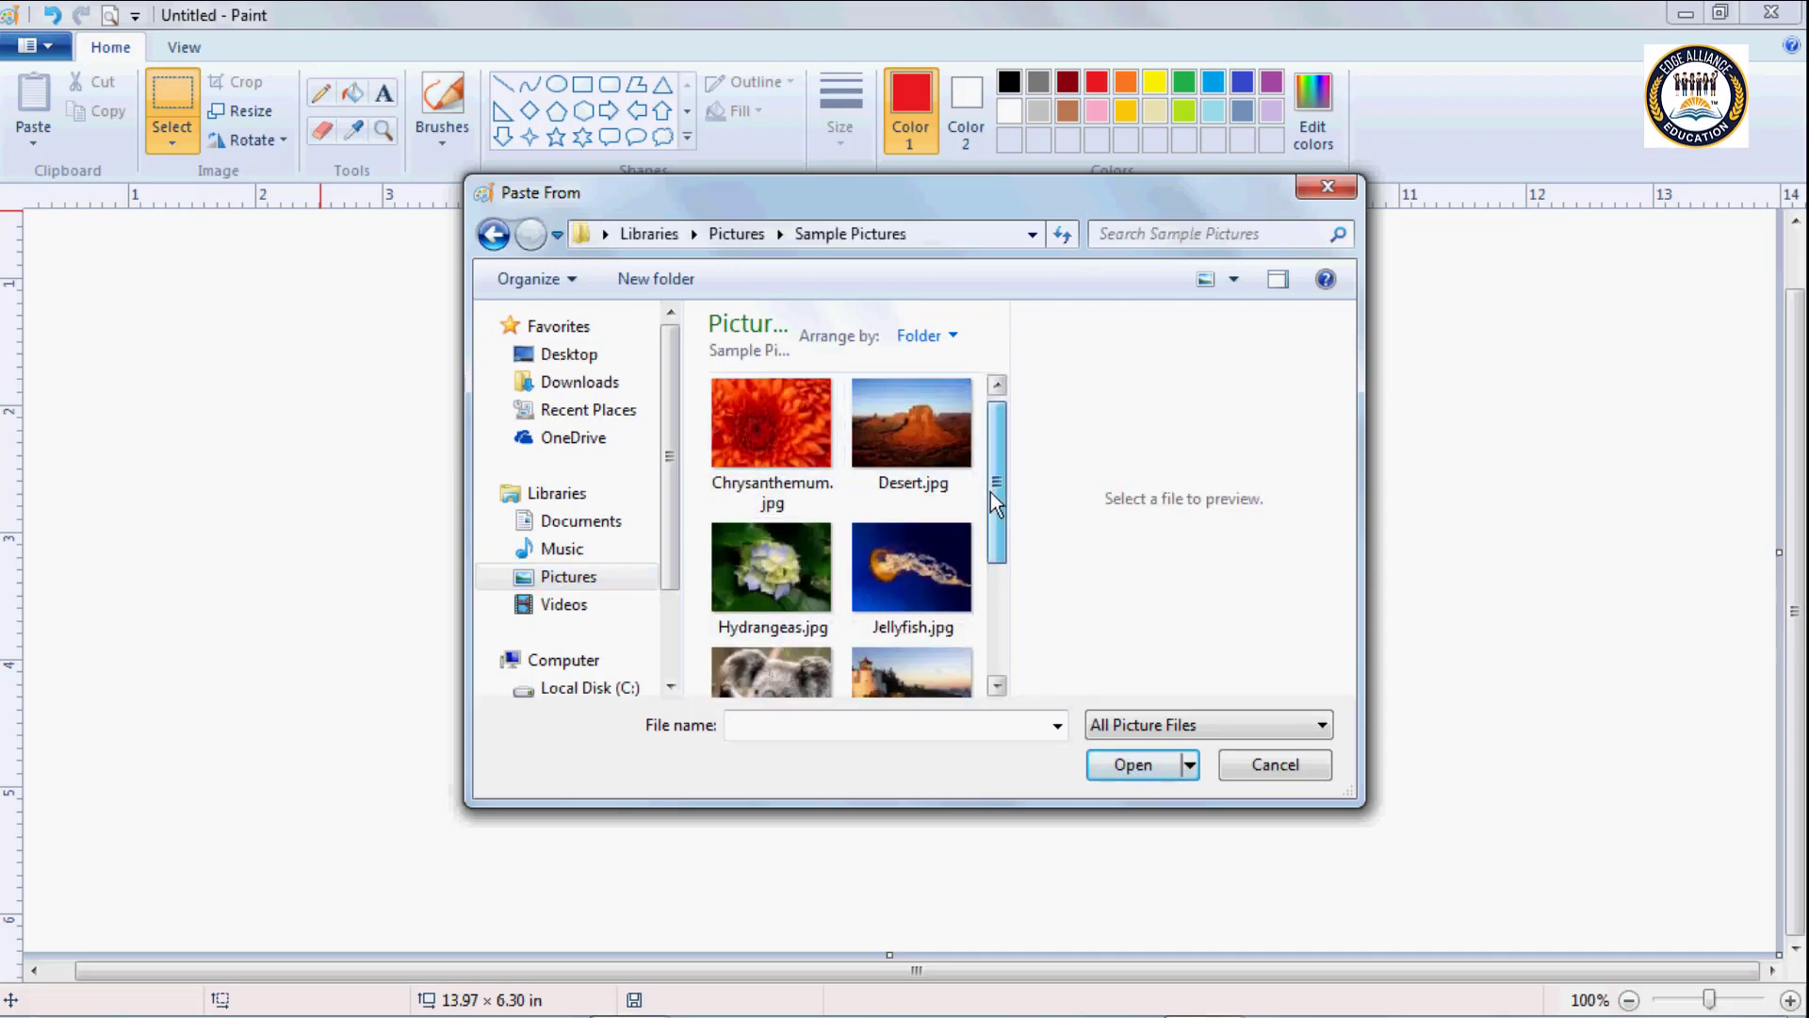
mouse_move(993, 492)
left_mouse_down()
mouse_move(1005, 577)
mouse_move(998, 472)
mouse_move(1010, 521)
left_mouse_up()
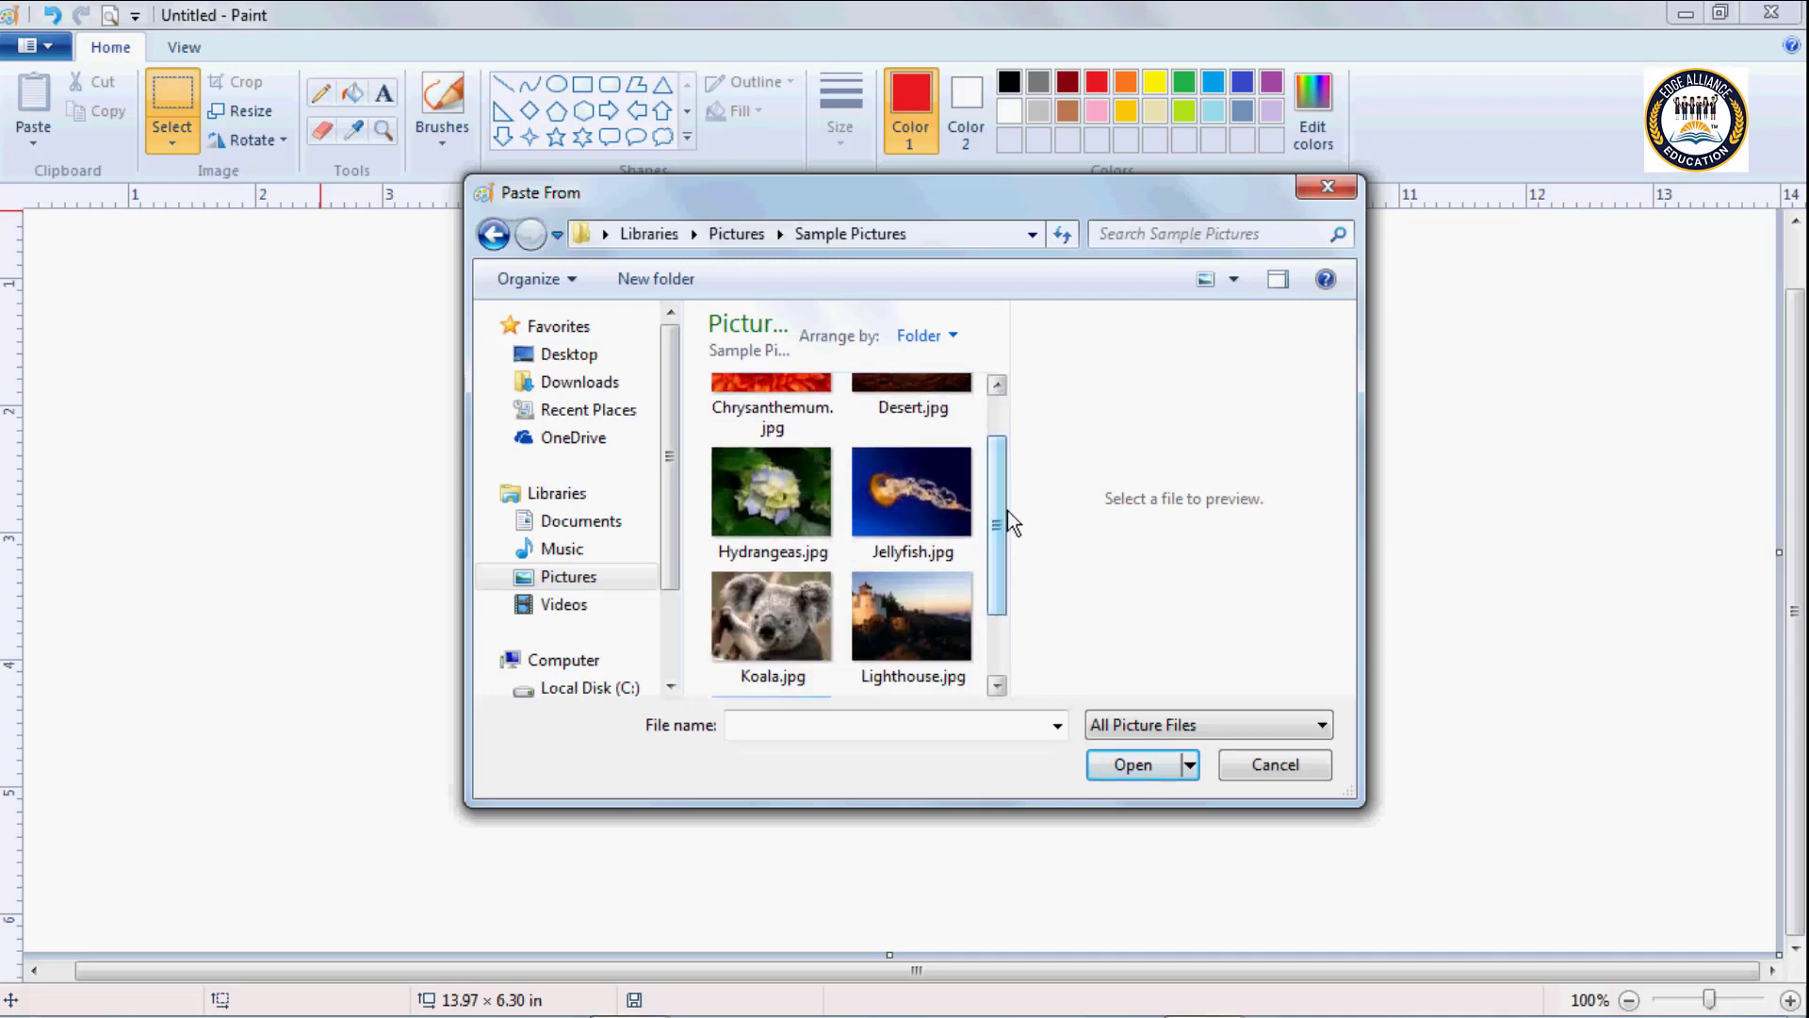
left_click(788, 488)
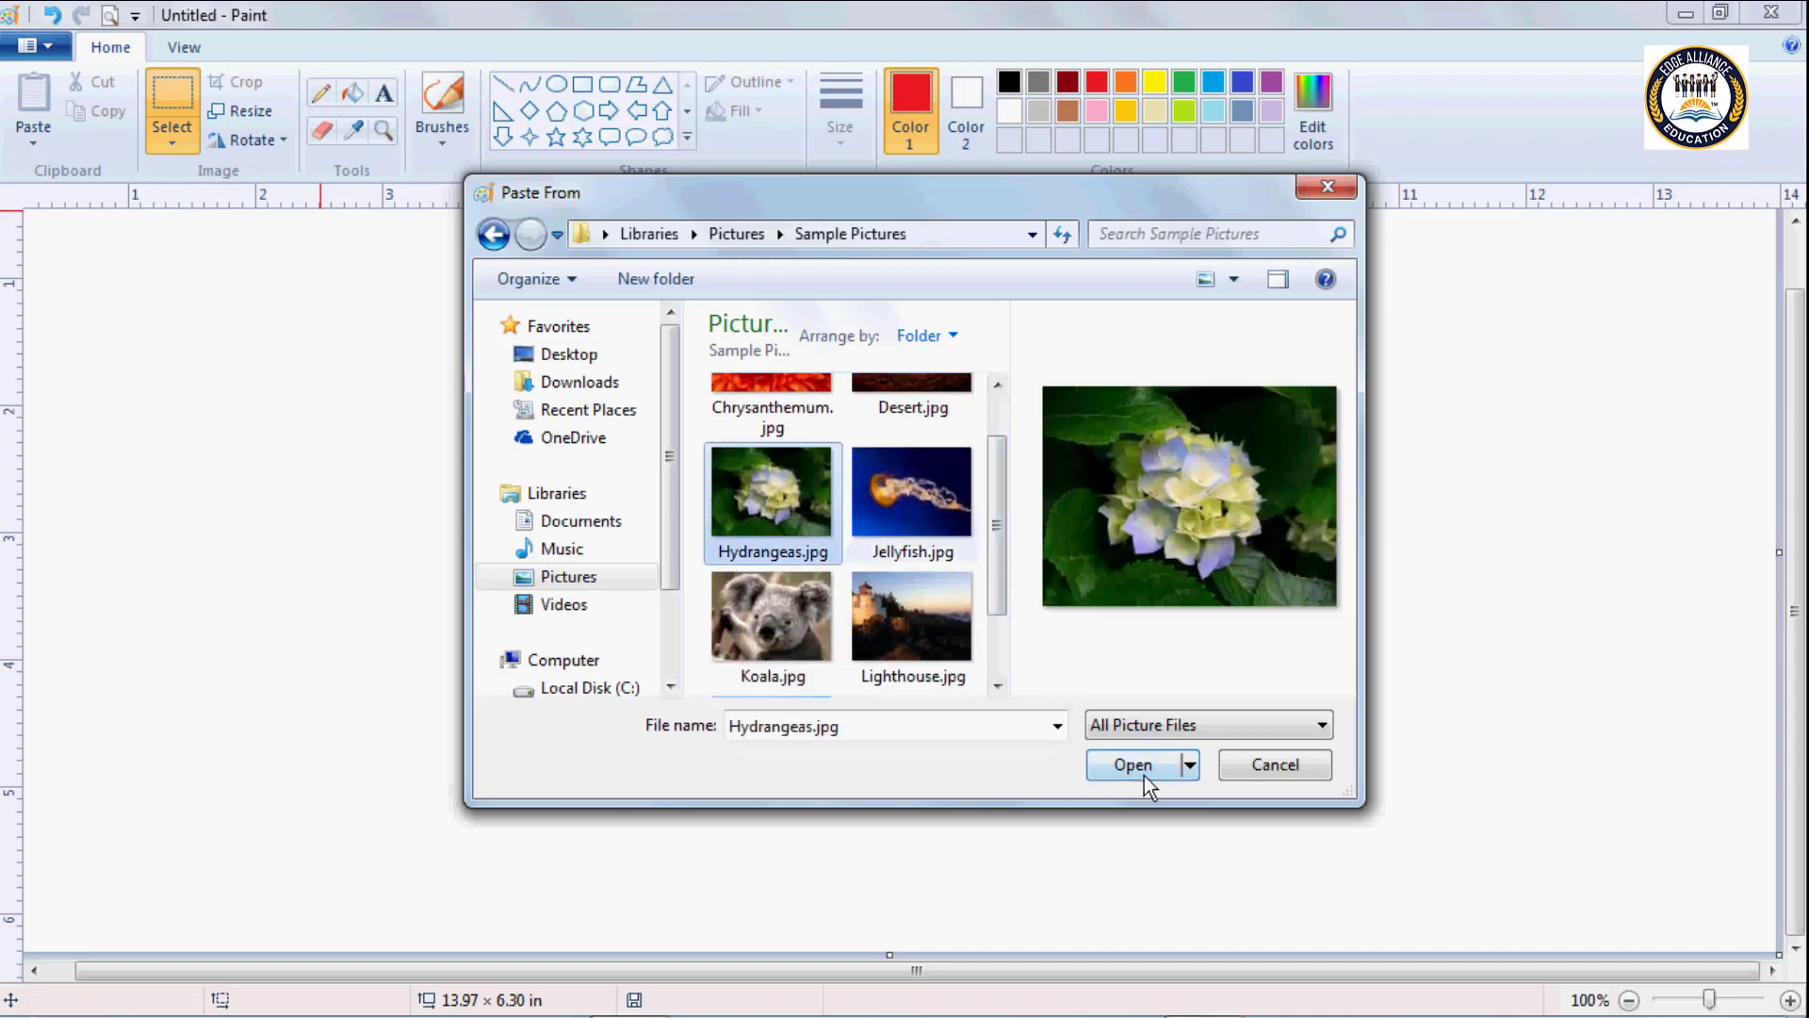
left_click(1143, 775)
Shrink the pasted hydrangea picture to about 5.35 × 3.06 in and place it in the canvas's upper-left area.
left_click_drag(827, 450, 1067, 560)
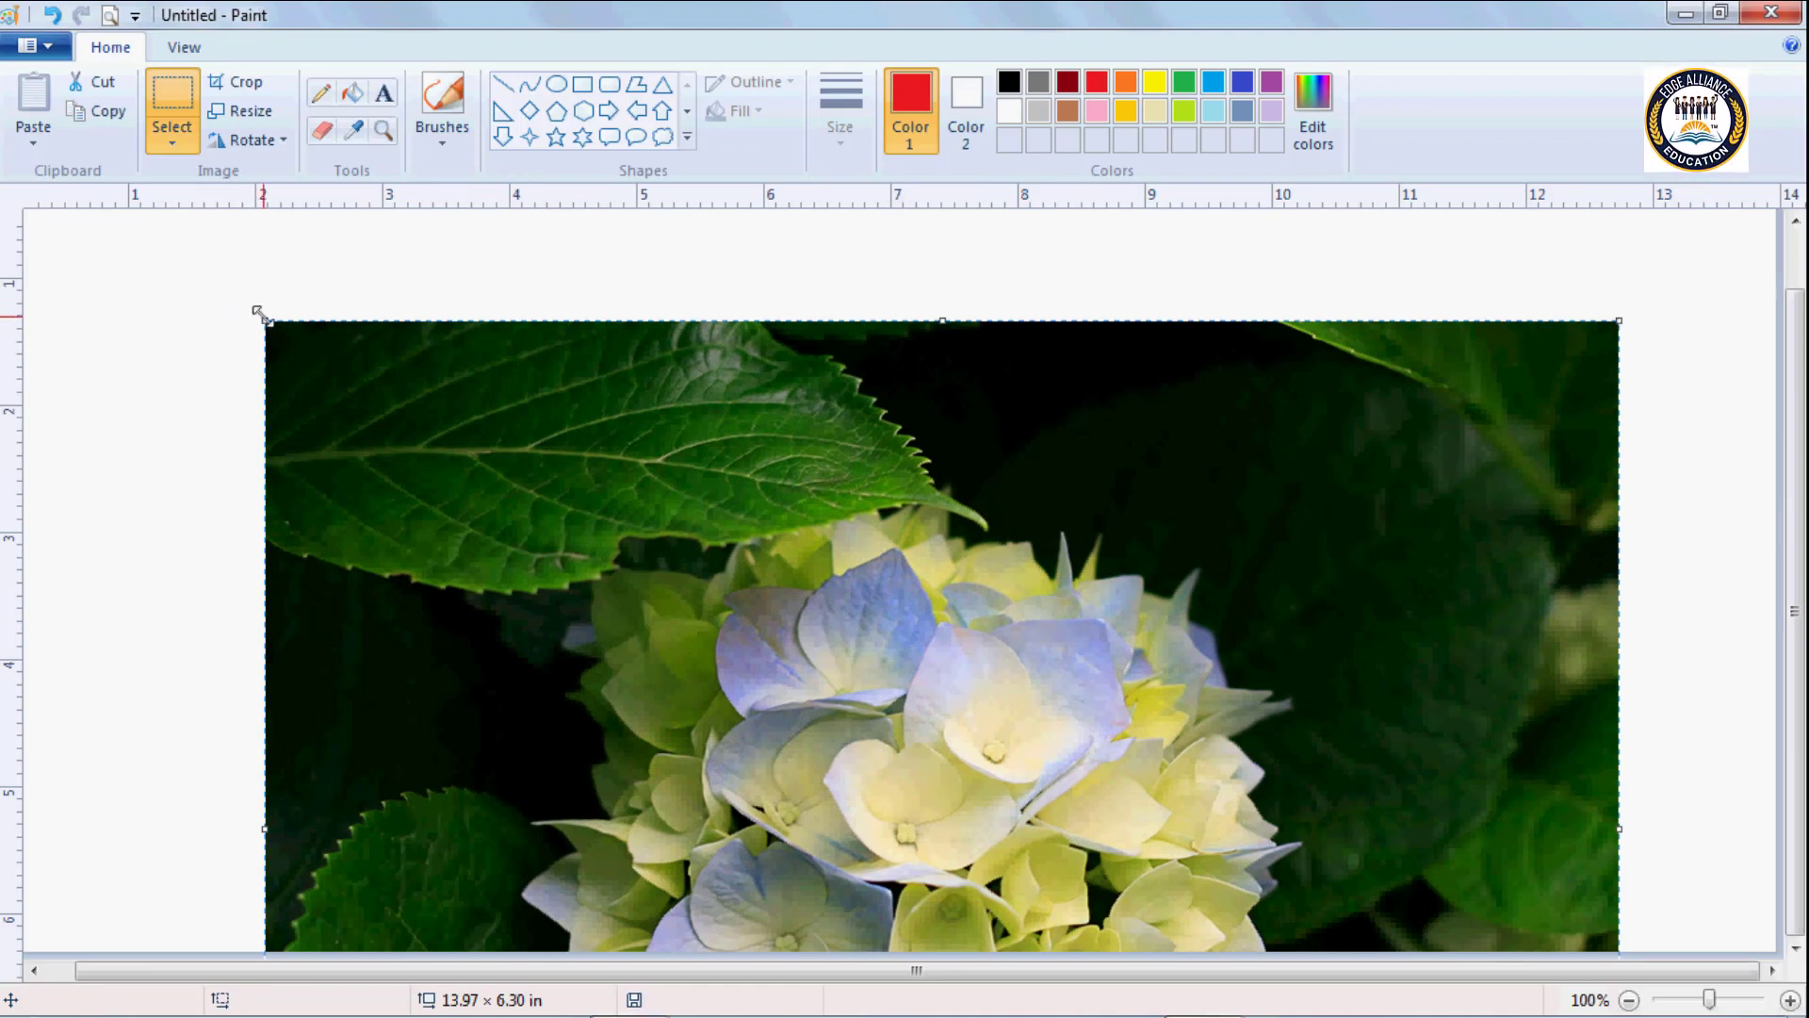
left_click_drag(257, 312, 931, 703)
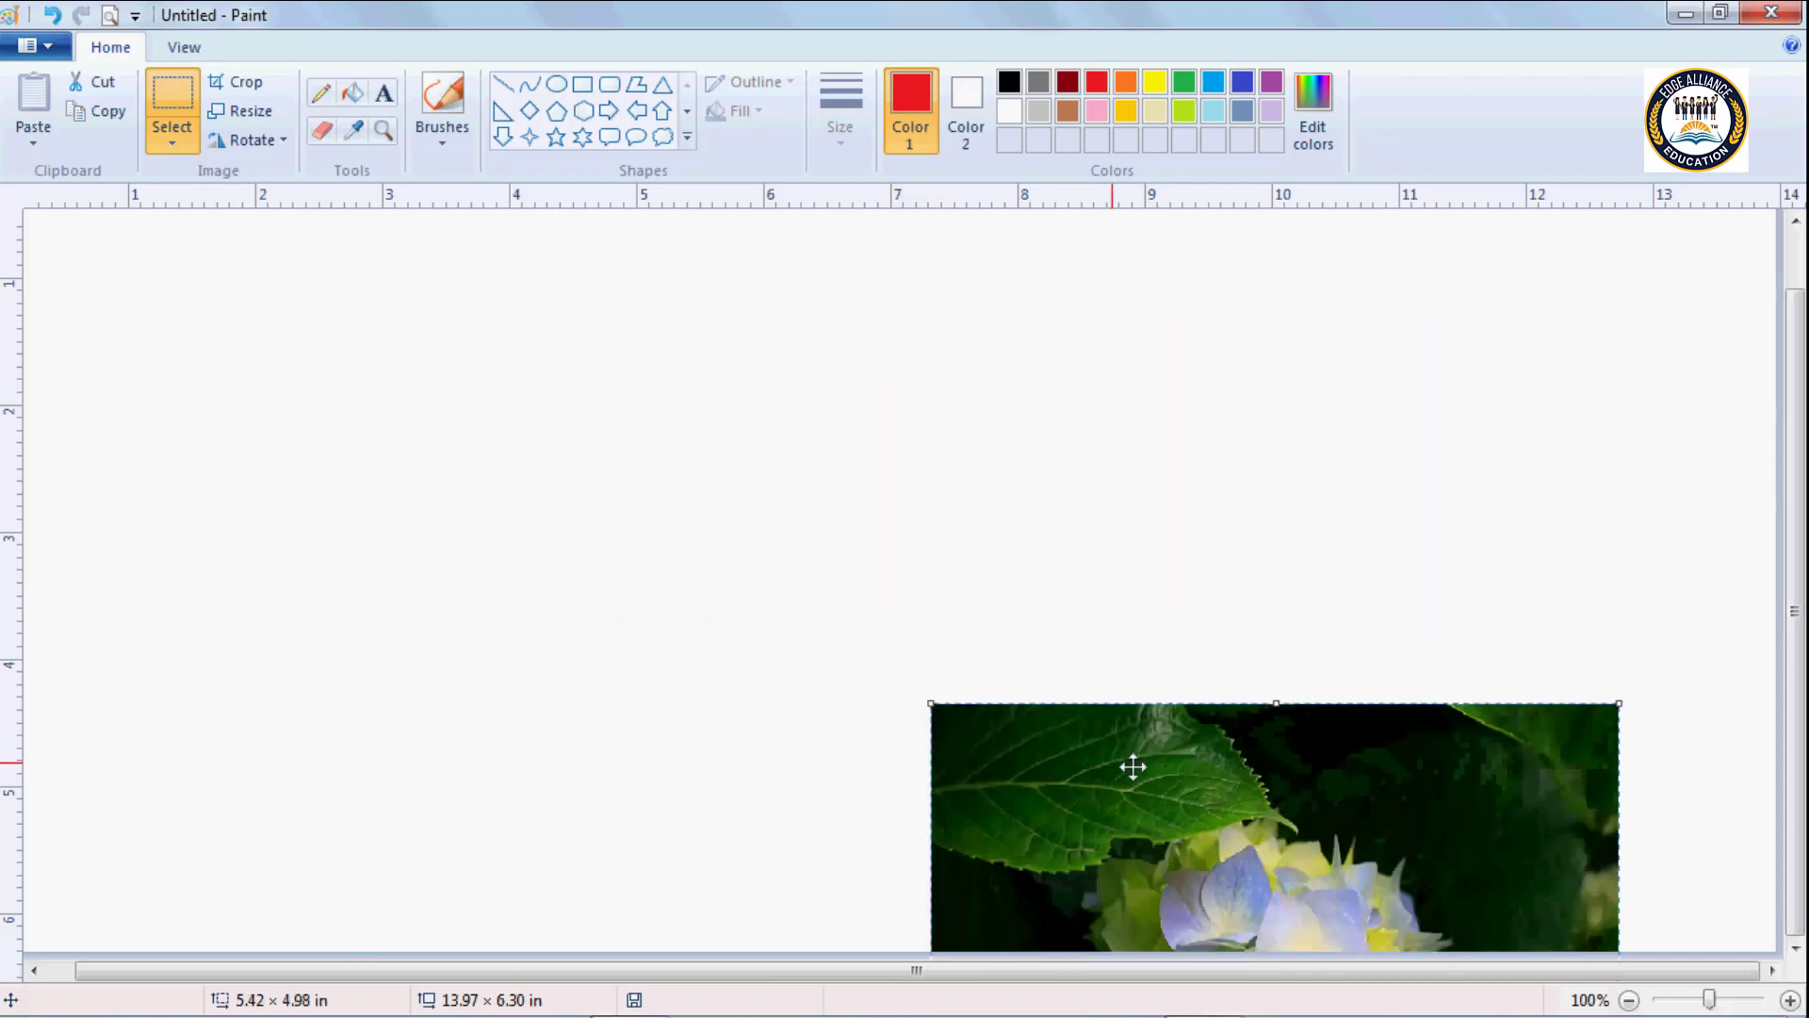
left_click_drag(1133, 767, 538, 365)
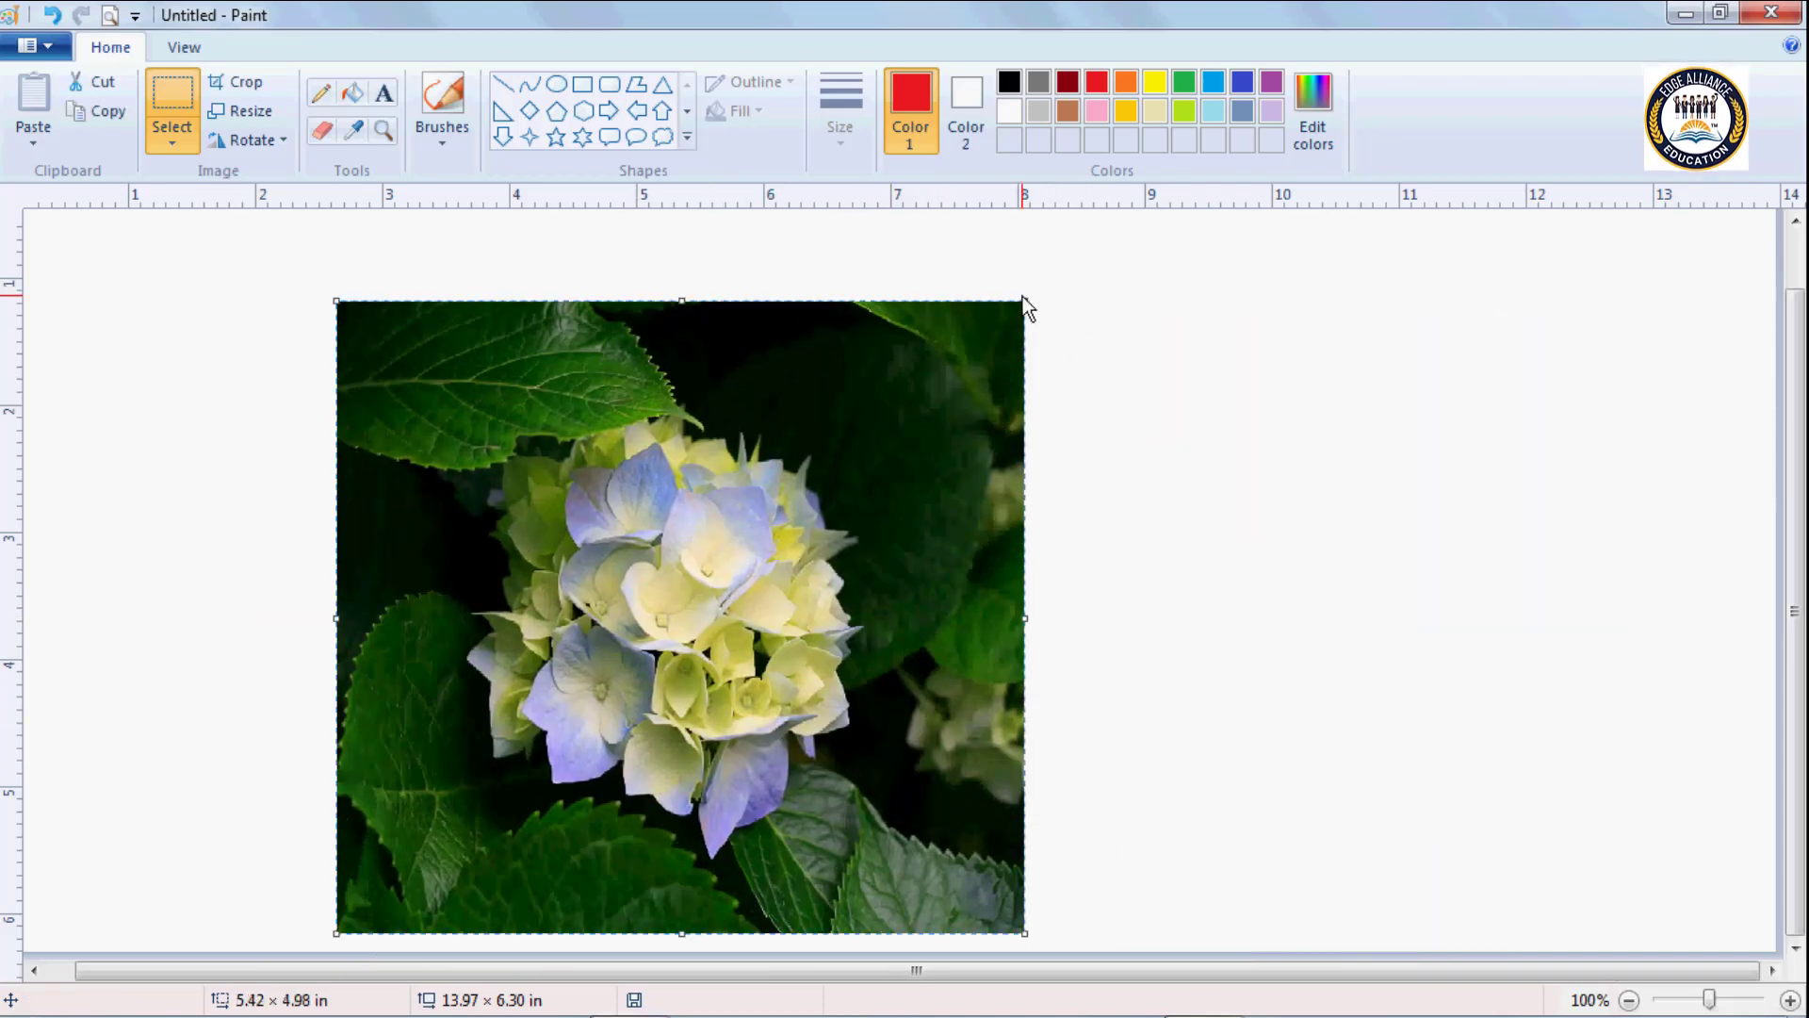
left_click_drag(1028, 296, 1025, 546)
left_click_drag(704, 667, 470, 373)
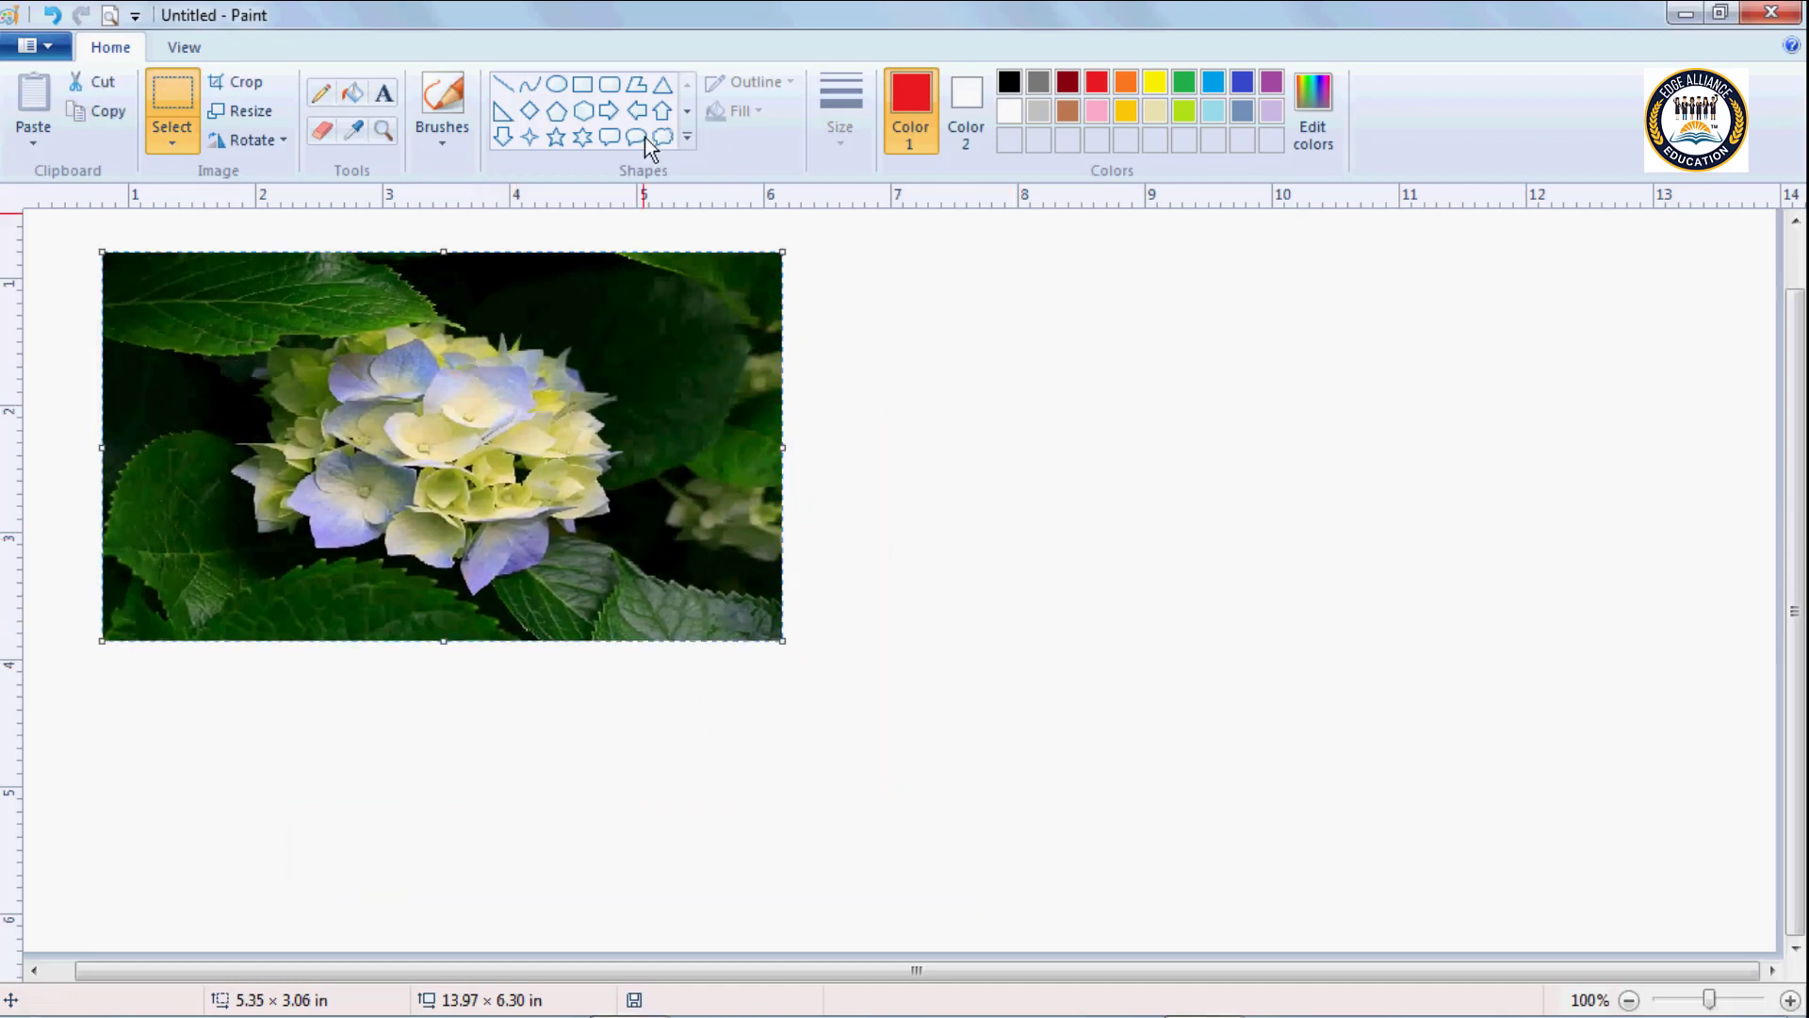
Draw a red rectangle outline about 4.29 × 3.06 in and position it to the right of the hydrangea picture.
left_click(584, 84)
left_click_drag(1080, 381, 1627, 765)
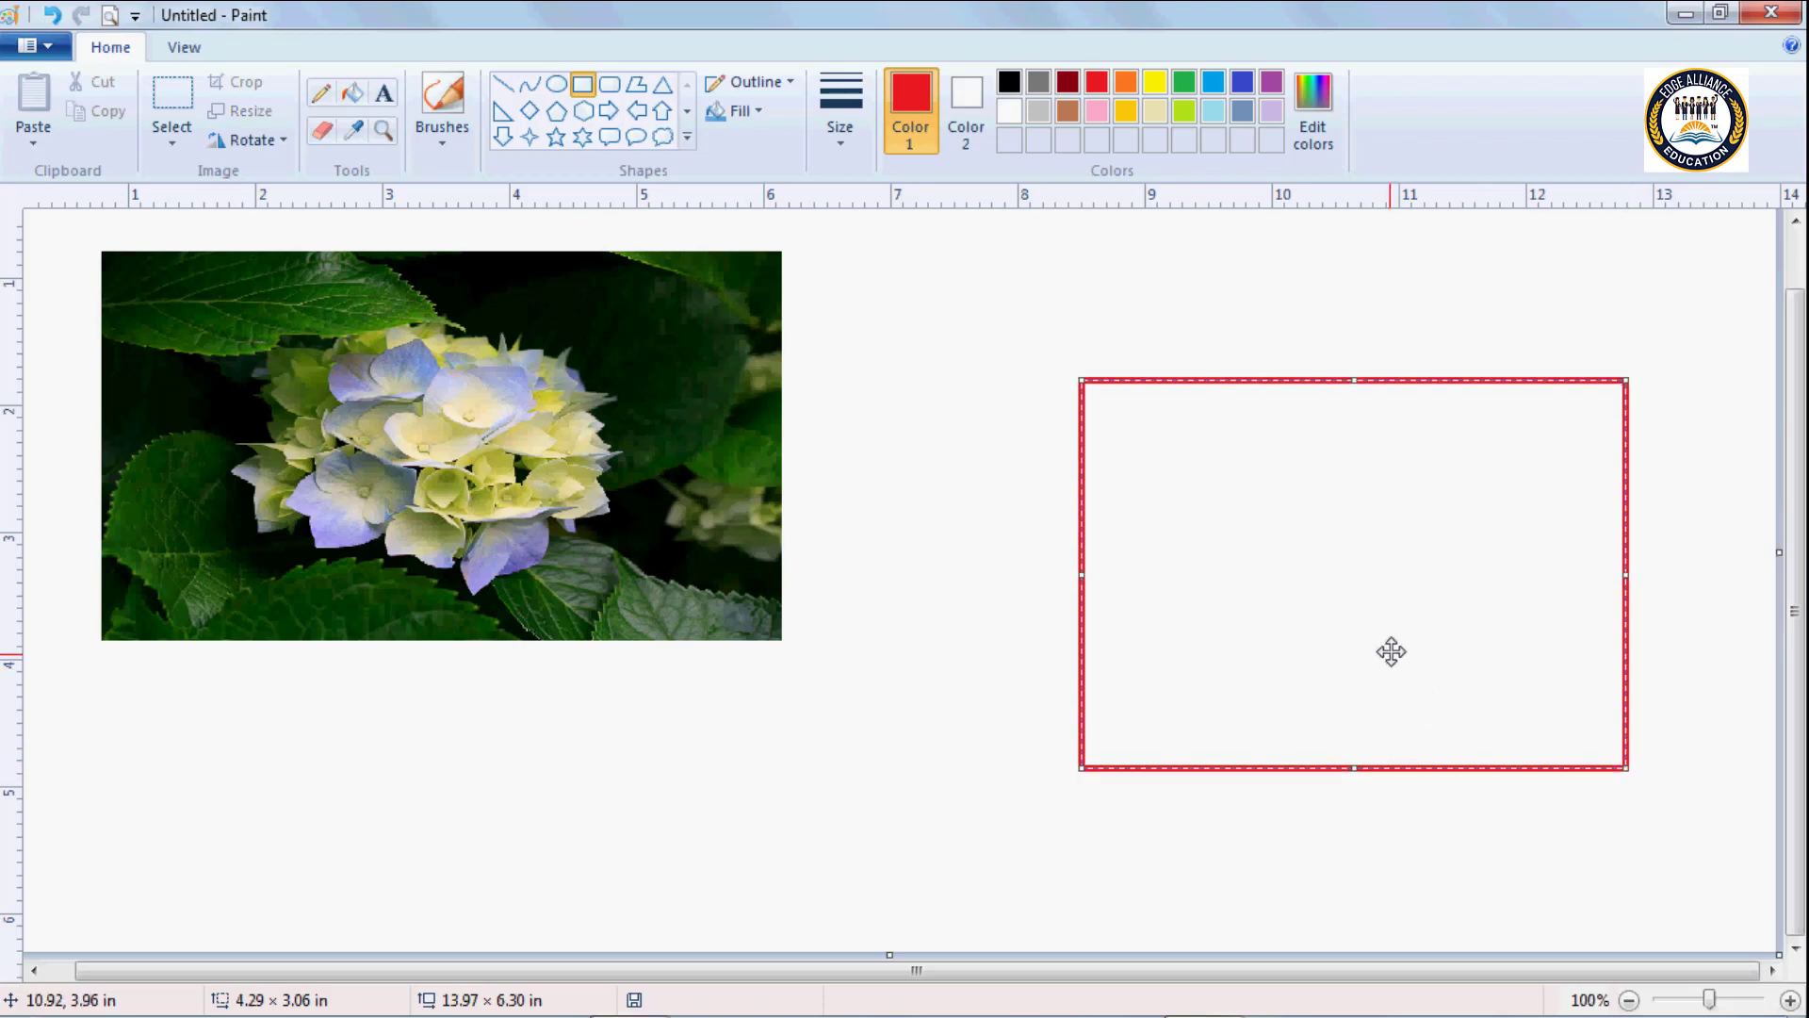
left_click_drag(1389, 650, 1392, 572)
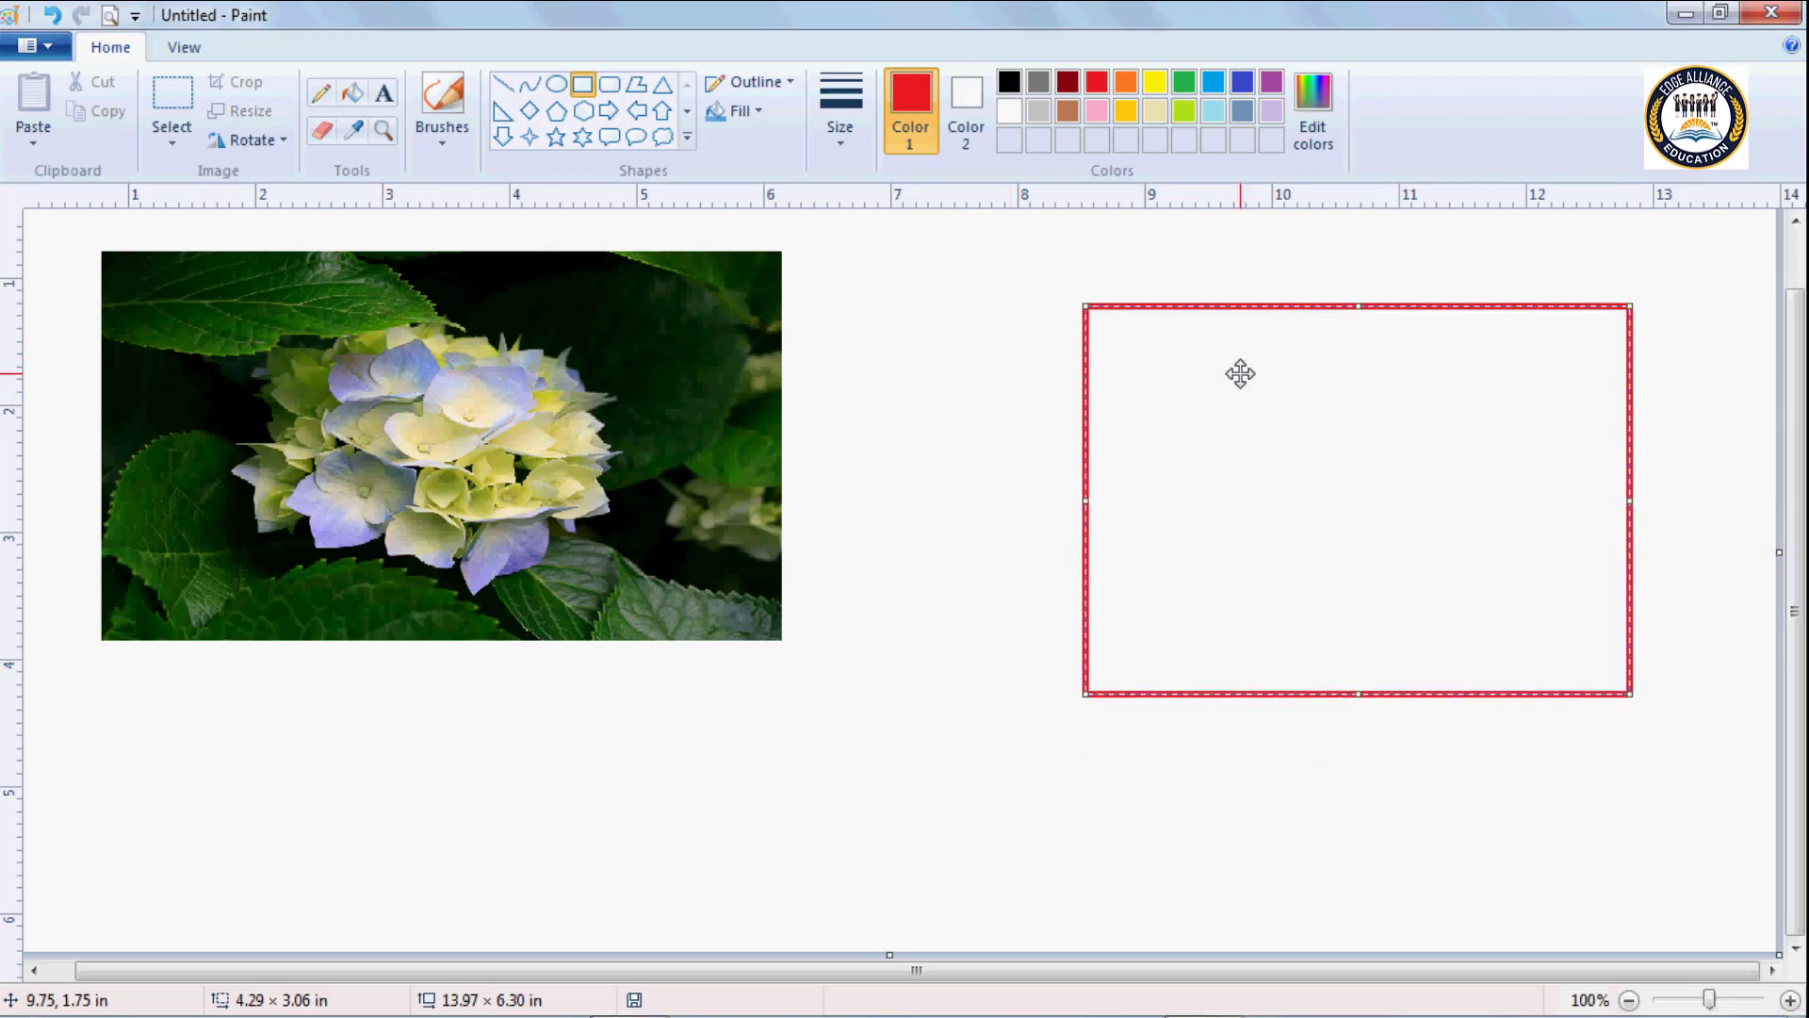
Sample the dark green of the picture's upper-left leaf with the Color picker and fill the red rectangle with it.
left_click(359, 132)
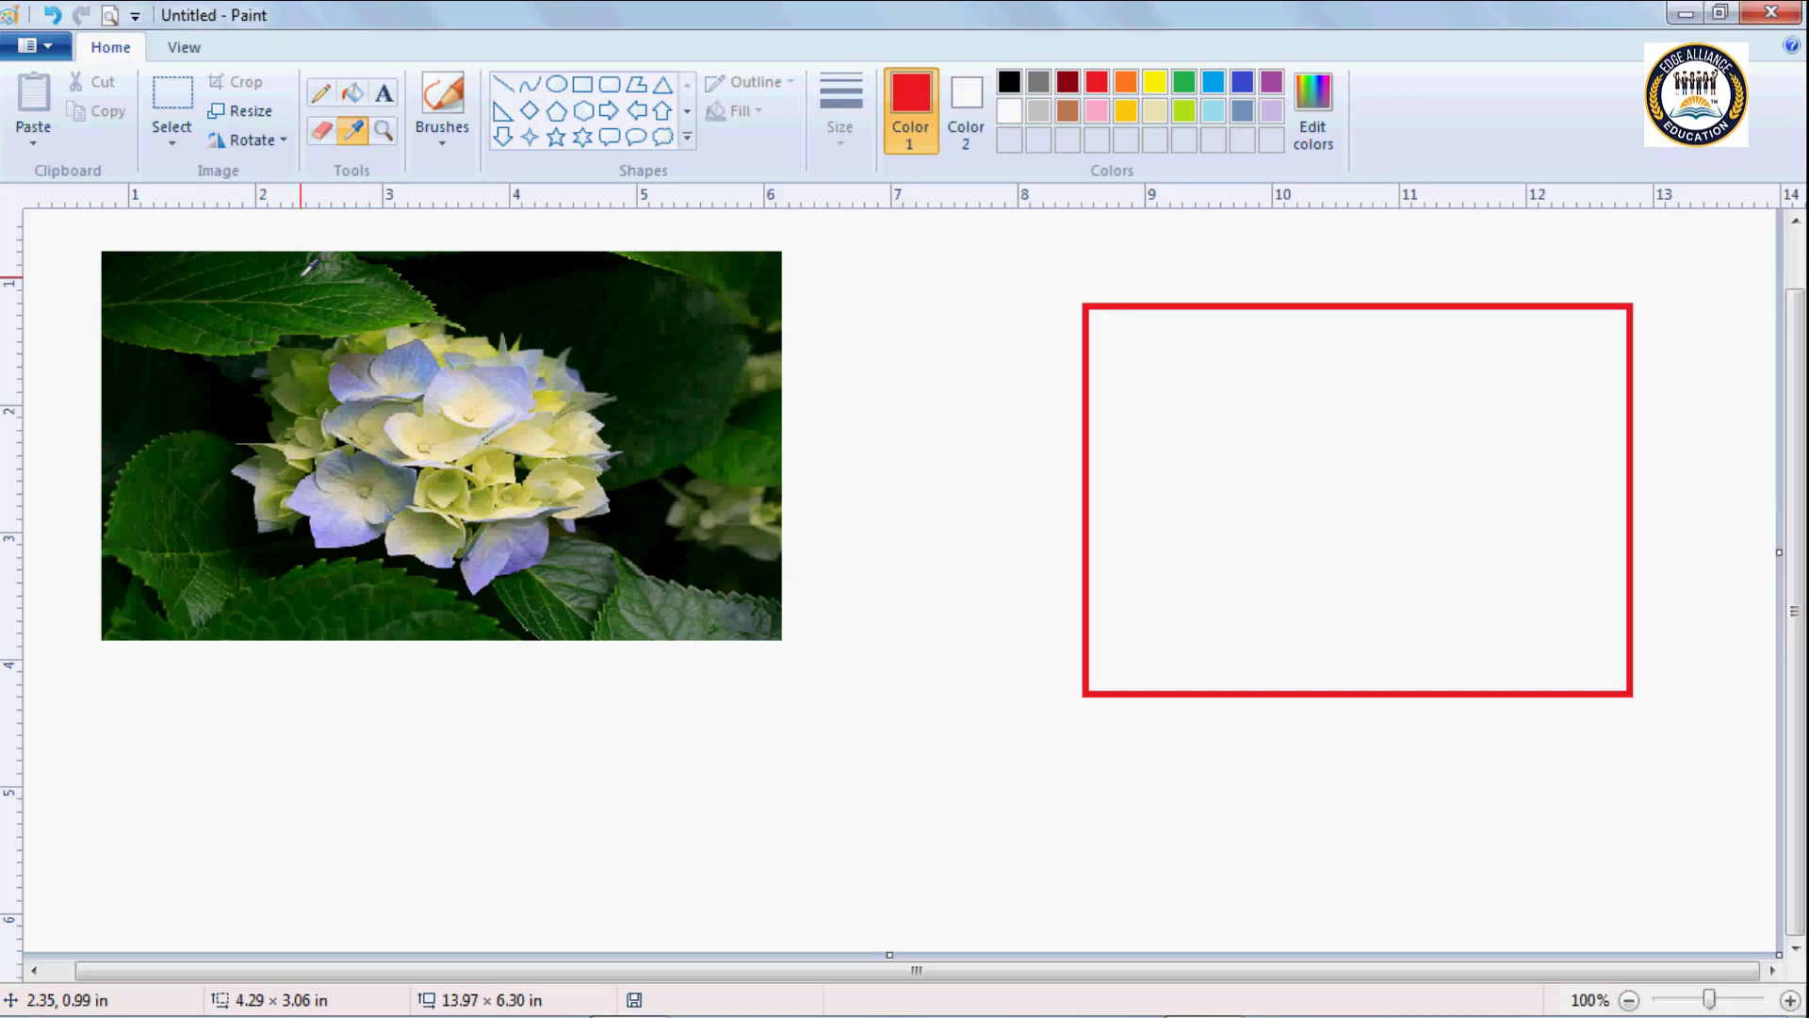
left_click(300, 275)
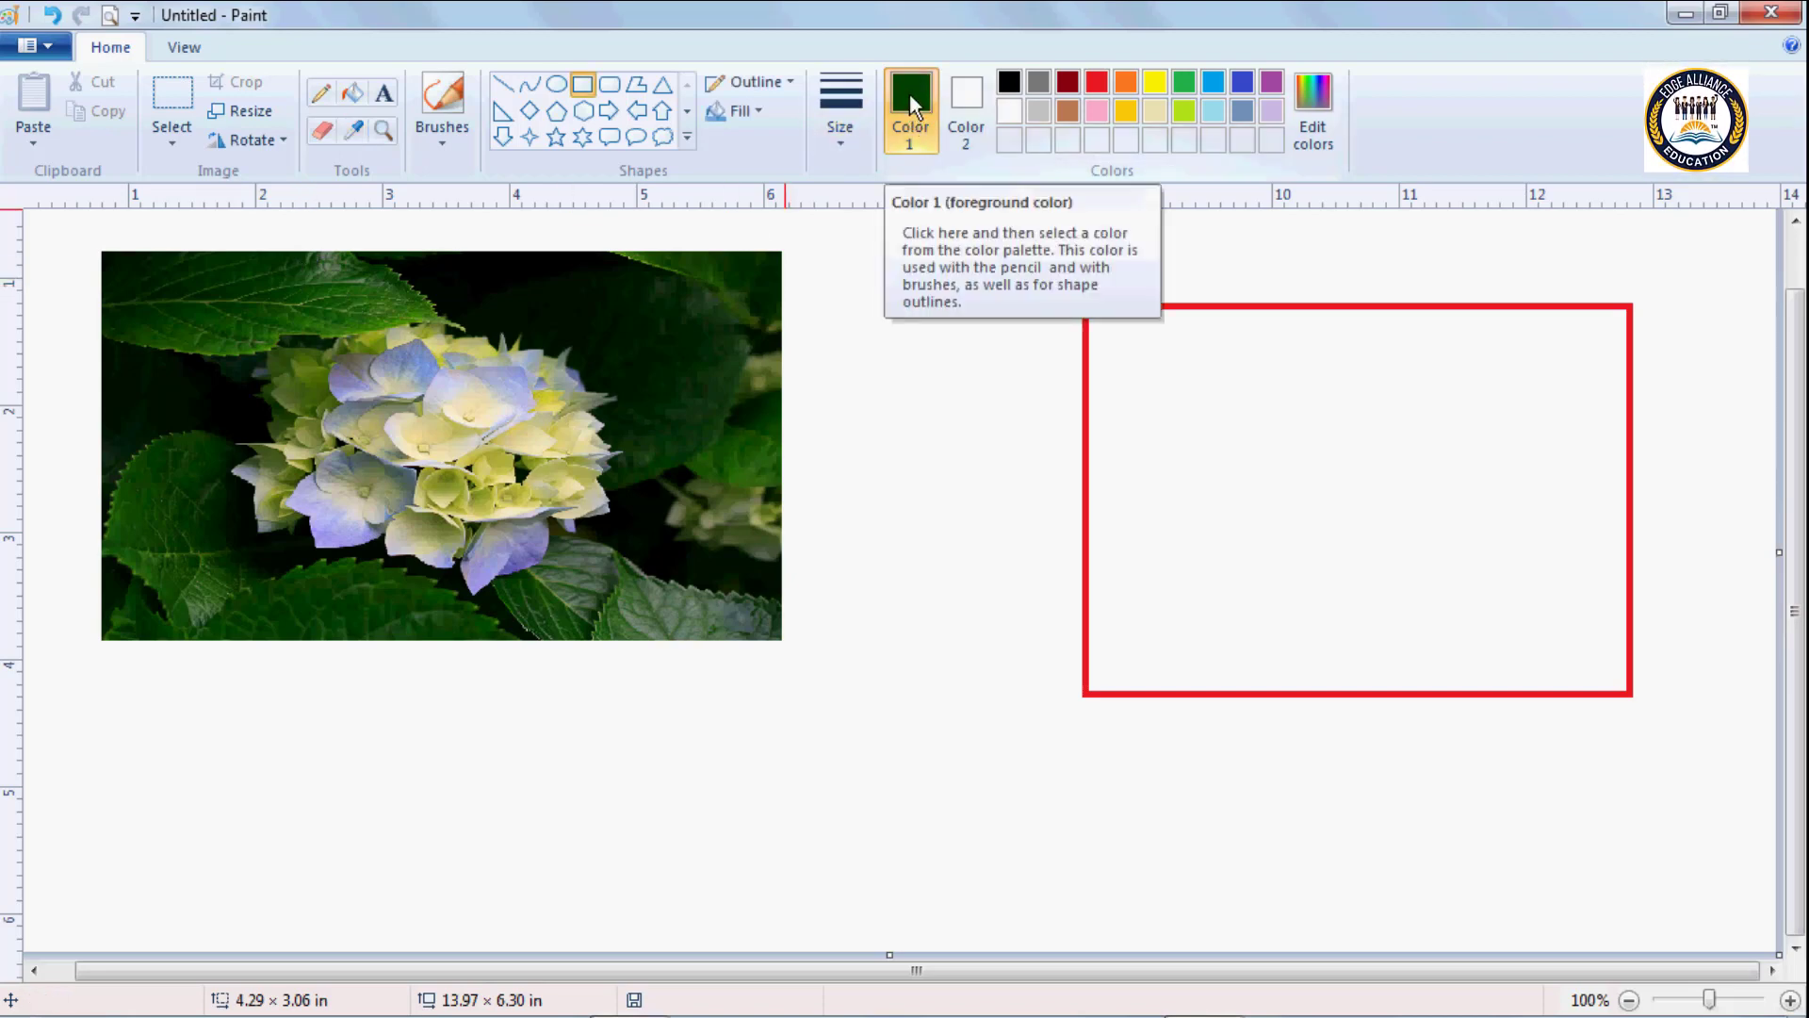
left_click(358, 93)
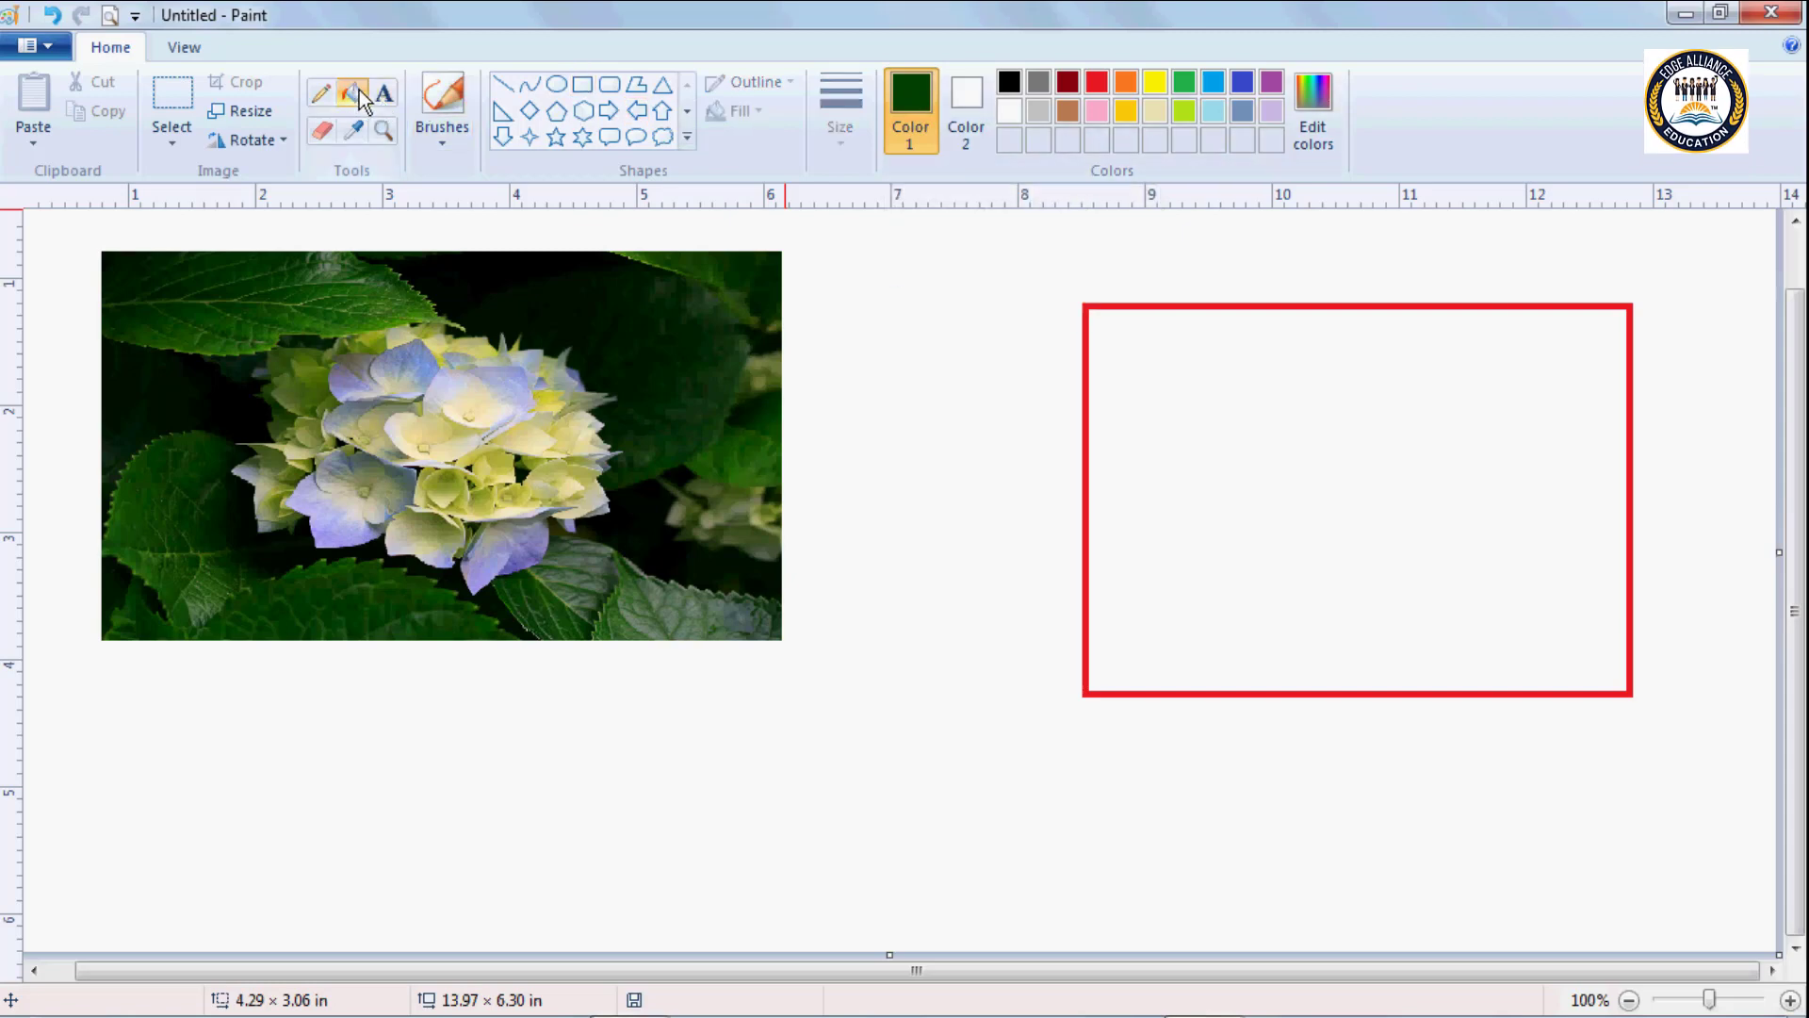
left_click(1291, 400)
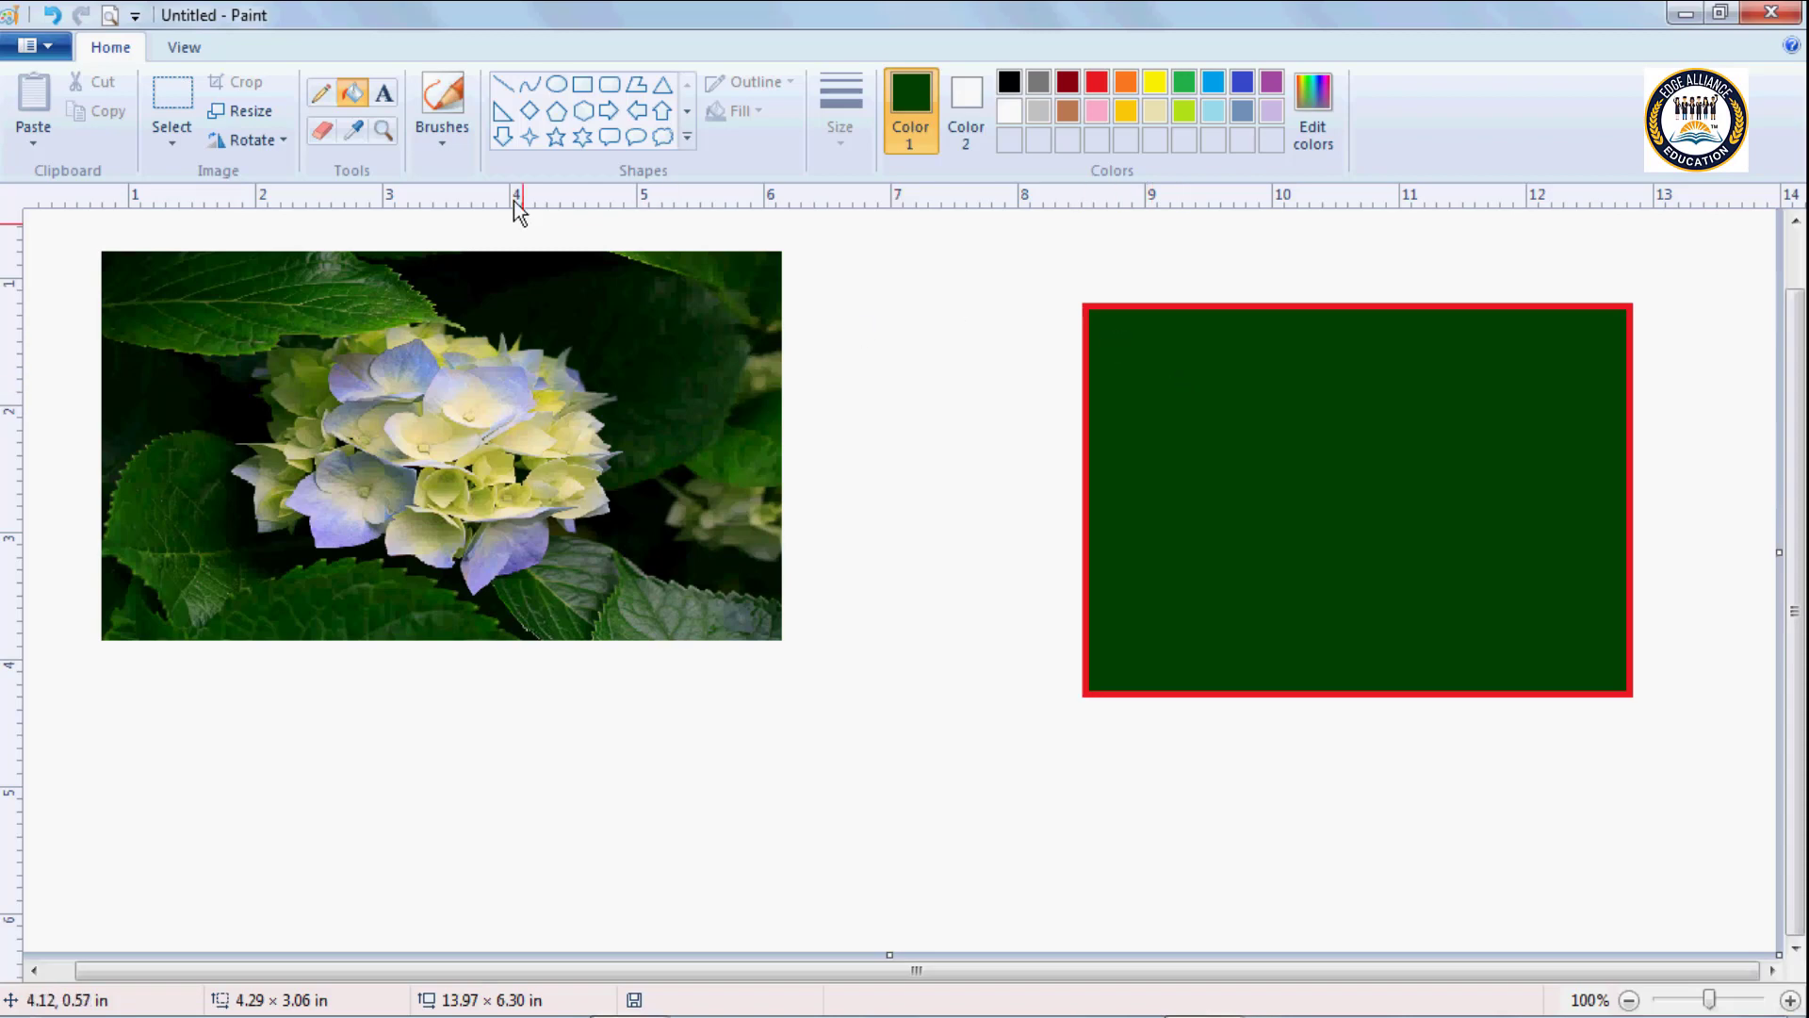
Sample the blue of the hydrangea's upper-left petal with the Color picker and fill the red-outlined rectangle with it.
left_click(354, 134)
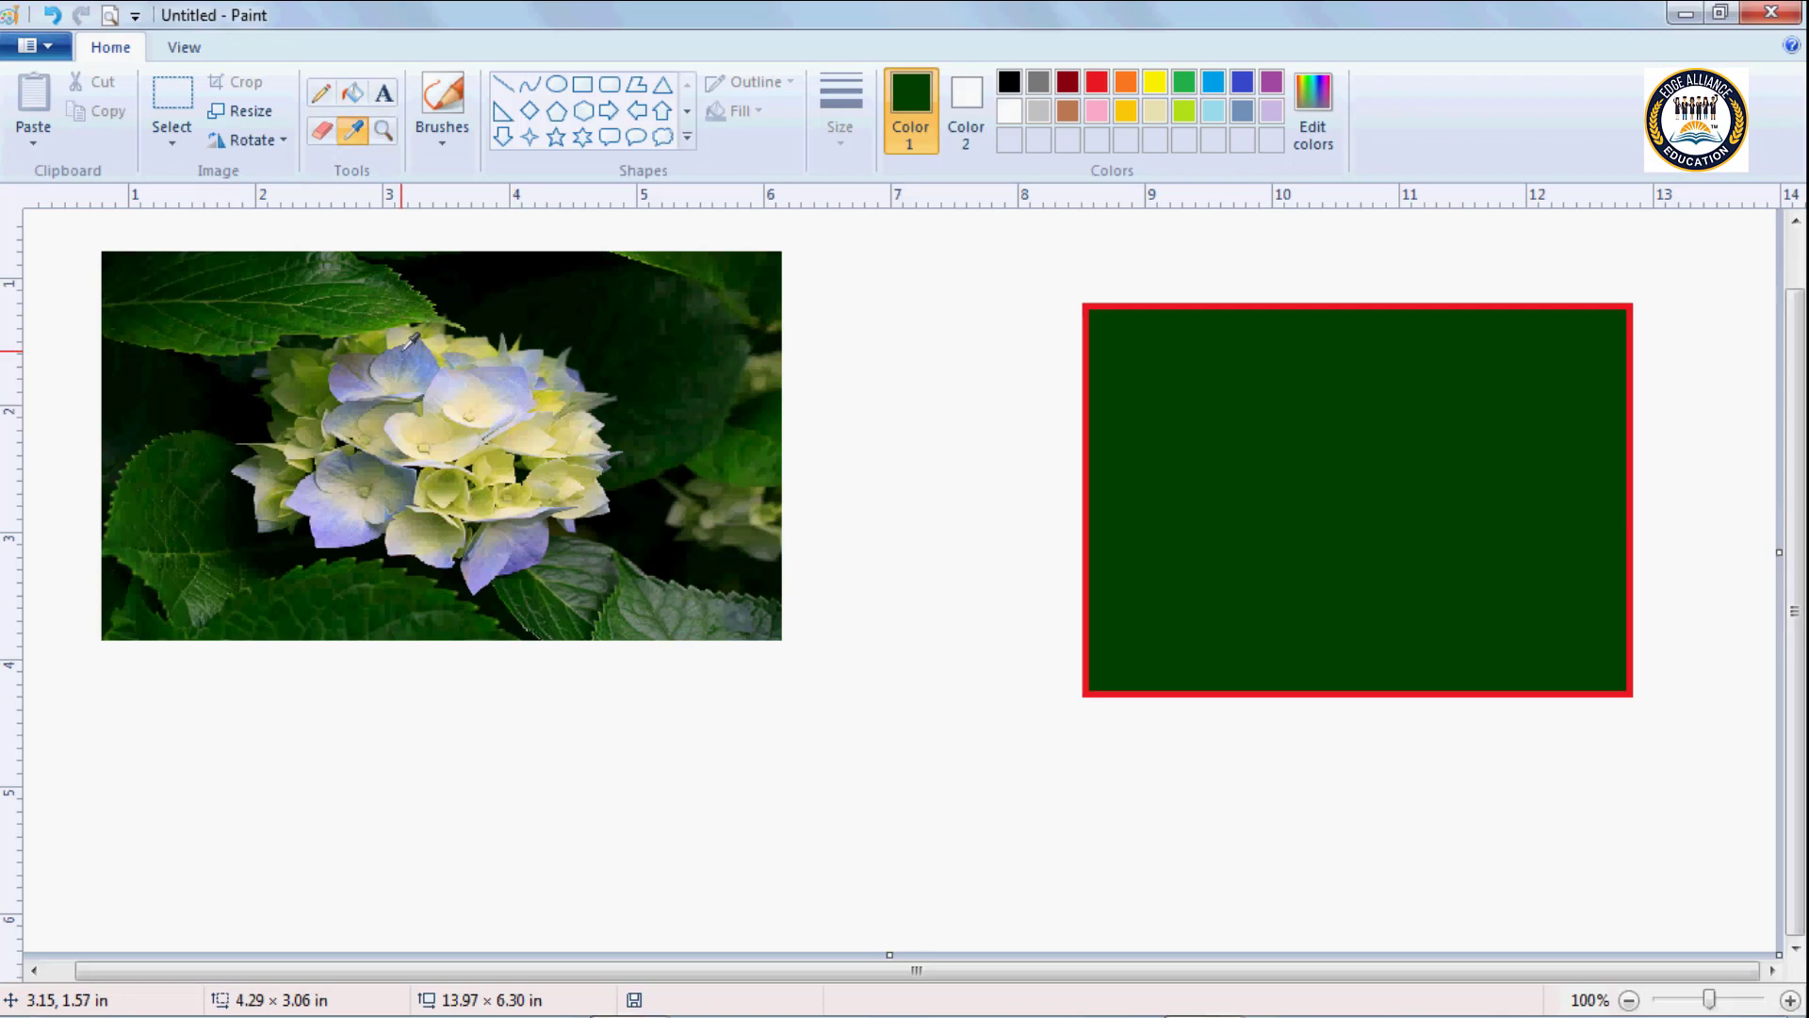
left_click(407, 345)
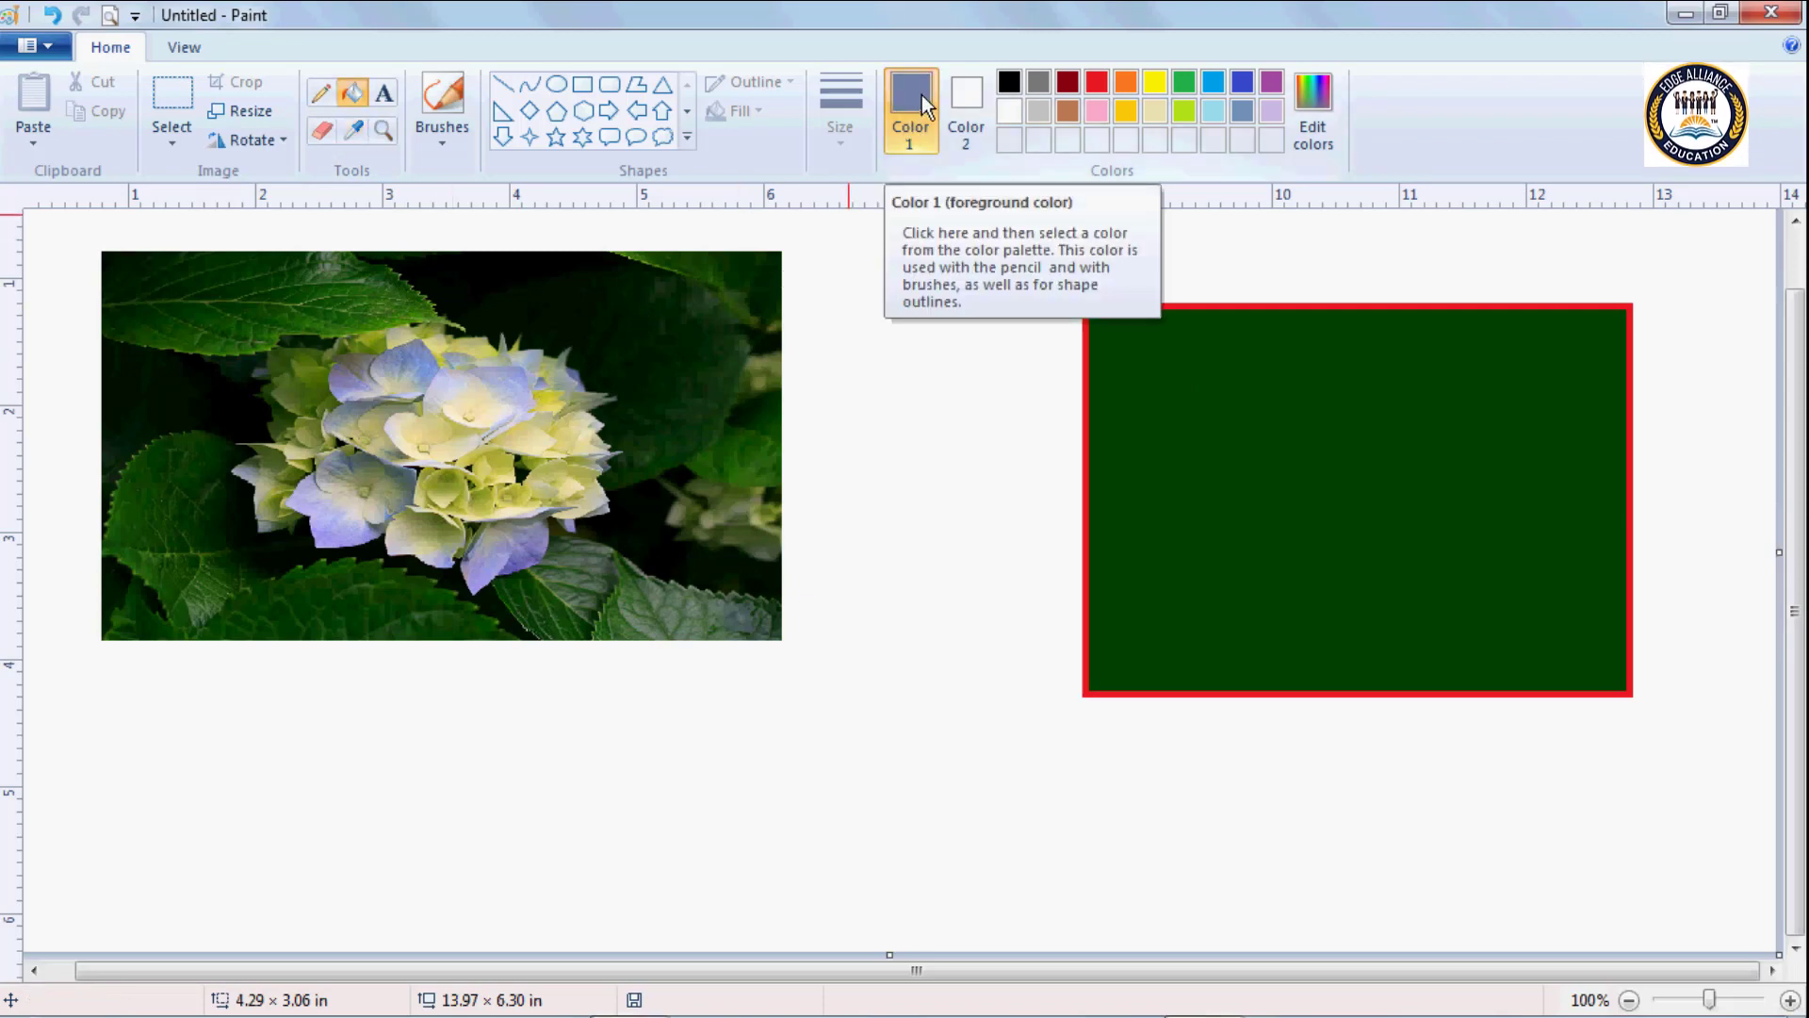
left_click(1310, 474)
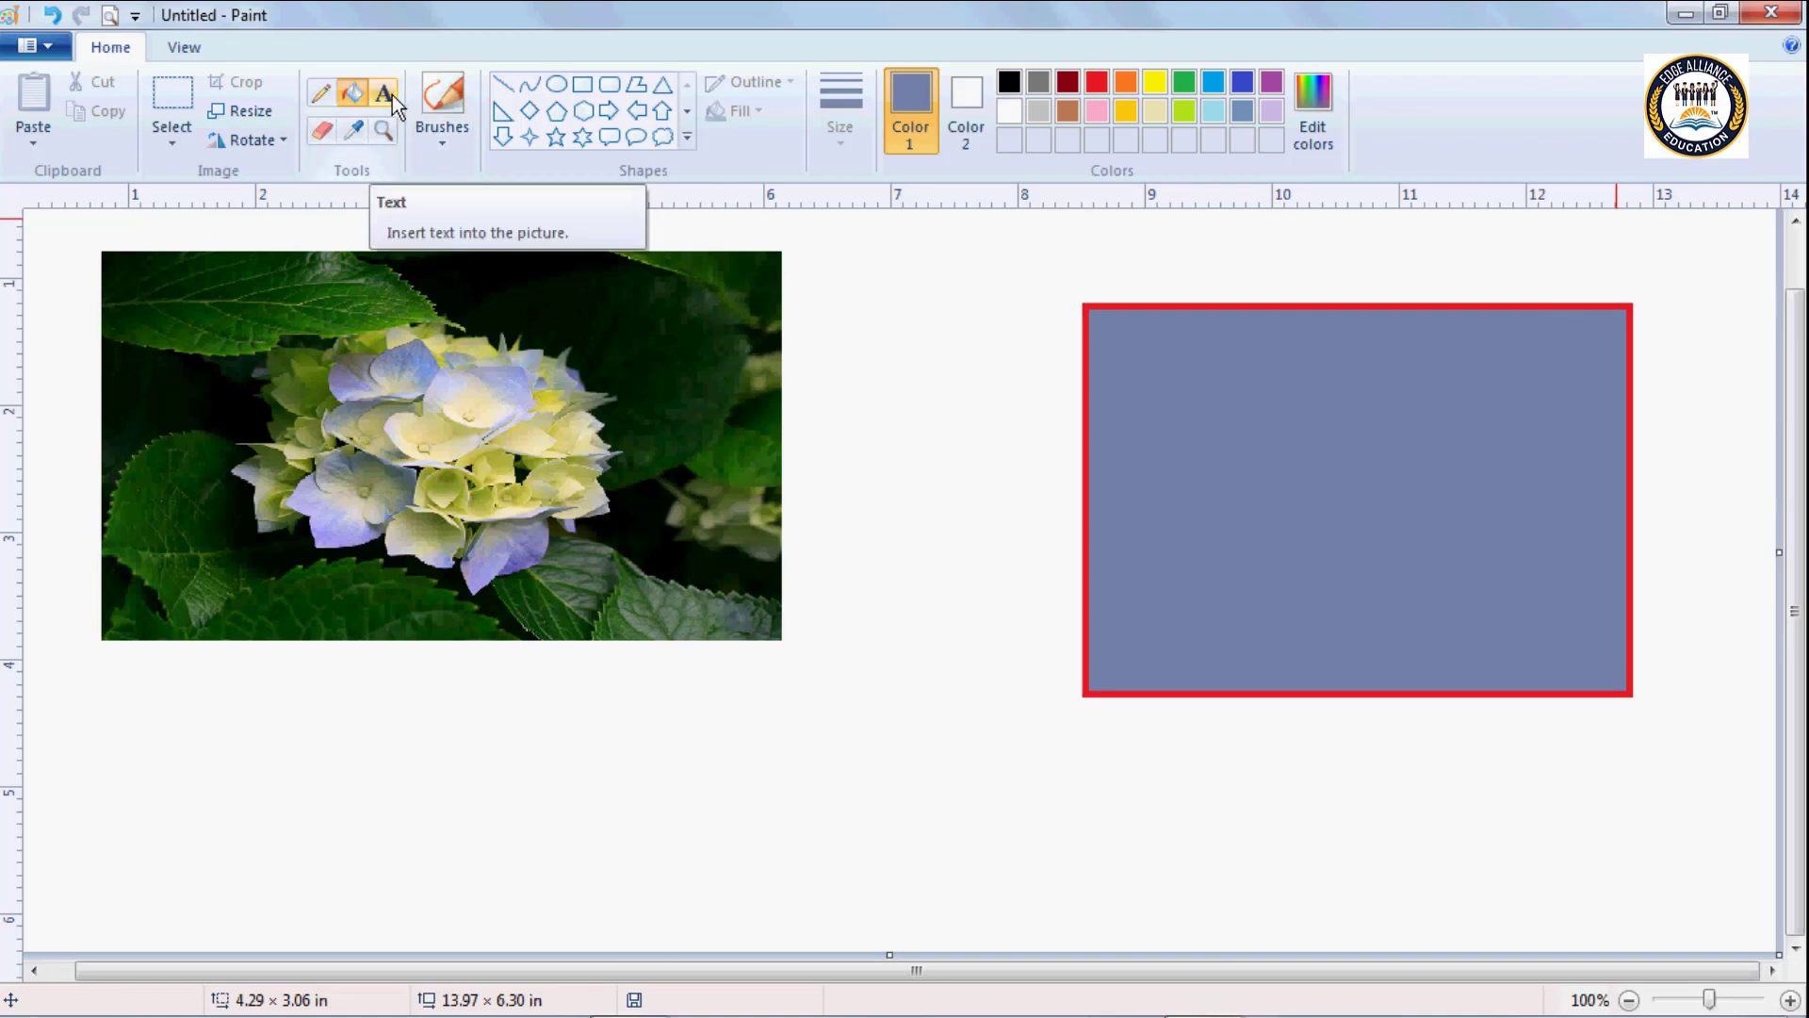
Delete everything on the canvas, including the hydrangea picture and the filled rectangle.
key("ctrl+a")
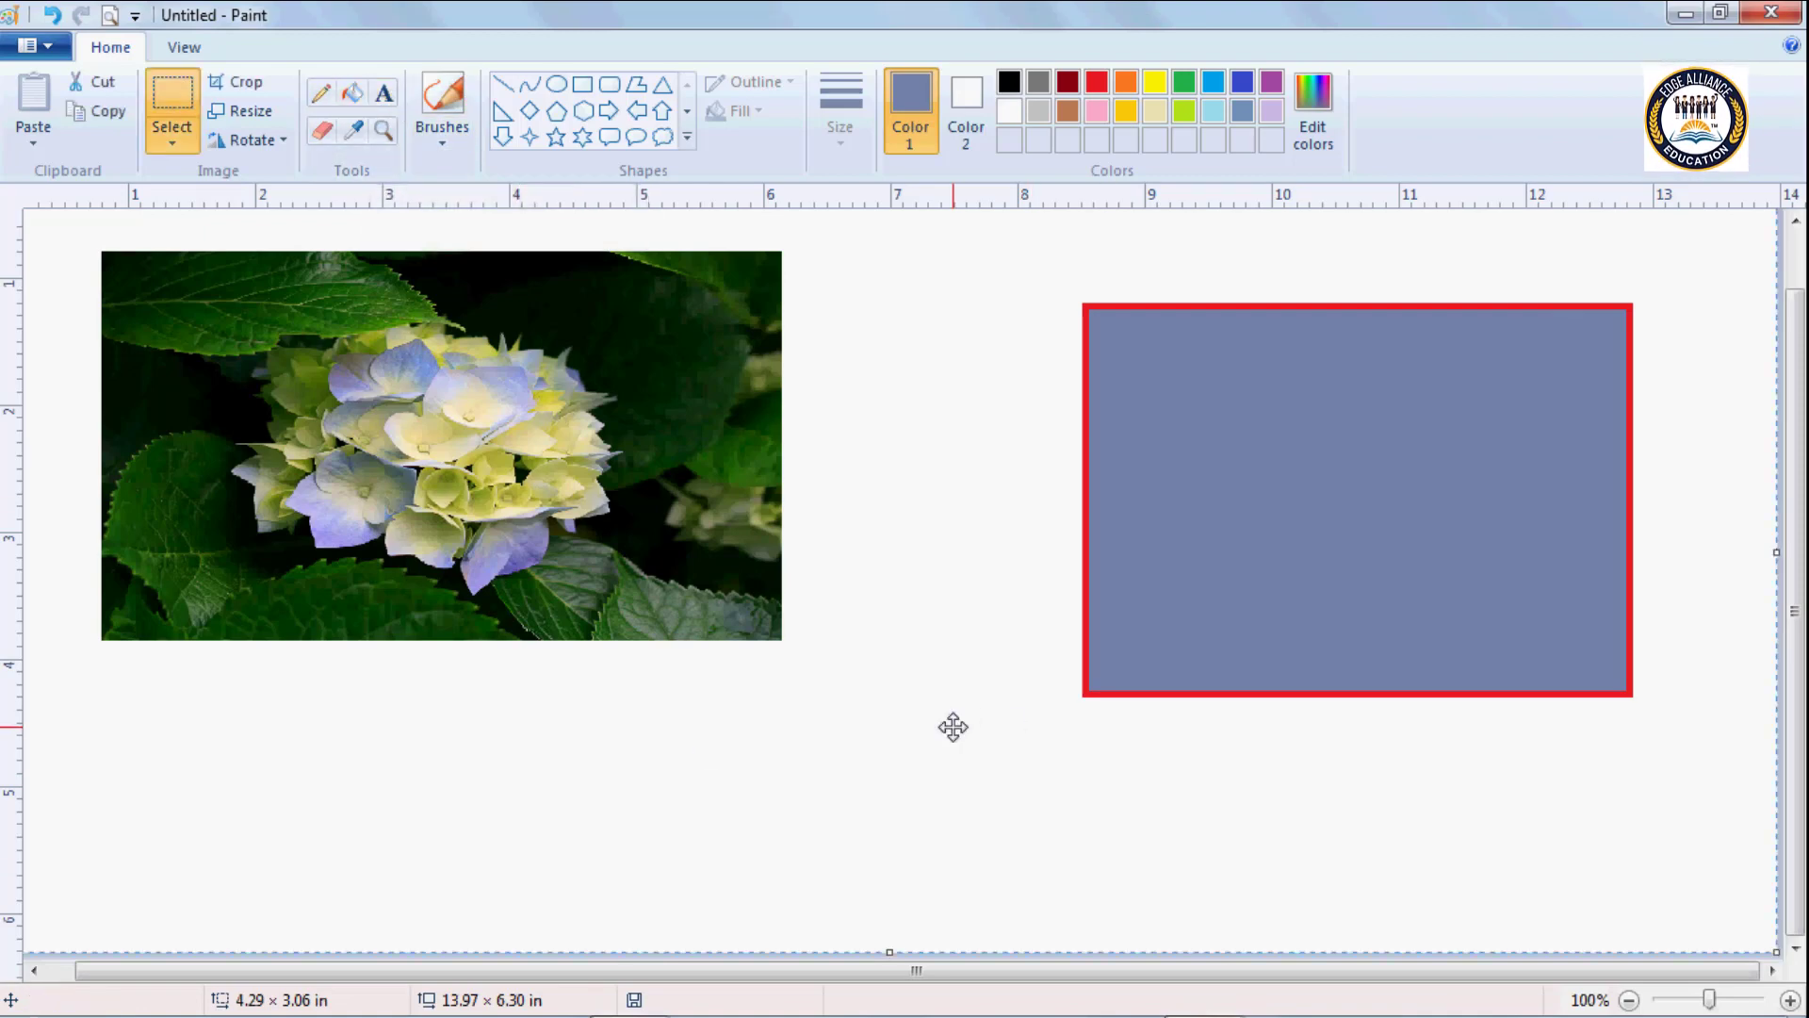
key("Delete")
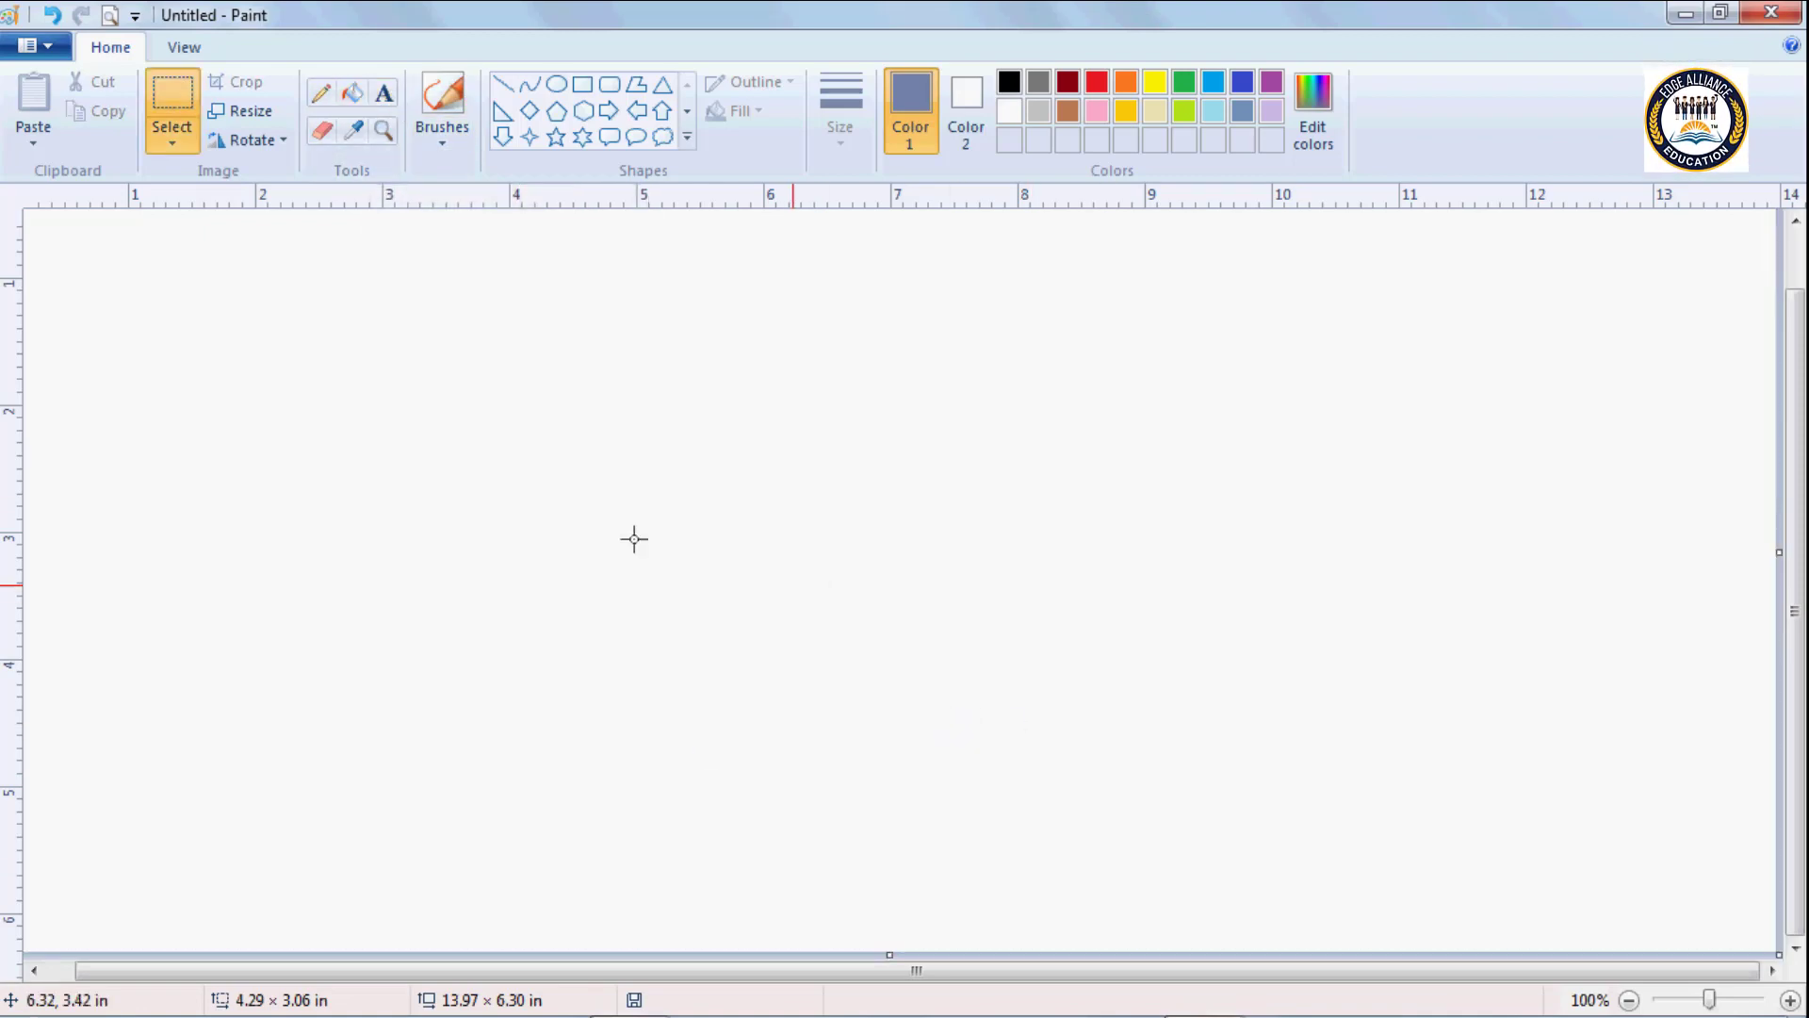
Draw a text box about 4.38 × 0.90 in in the upper part of the empty canvas and turn off bold.
left_click(382, 101)
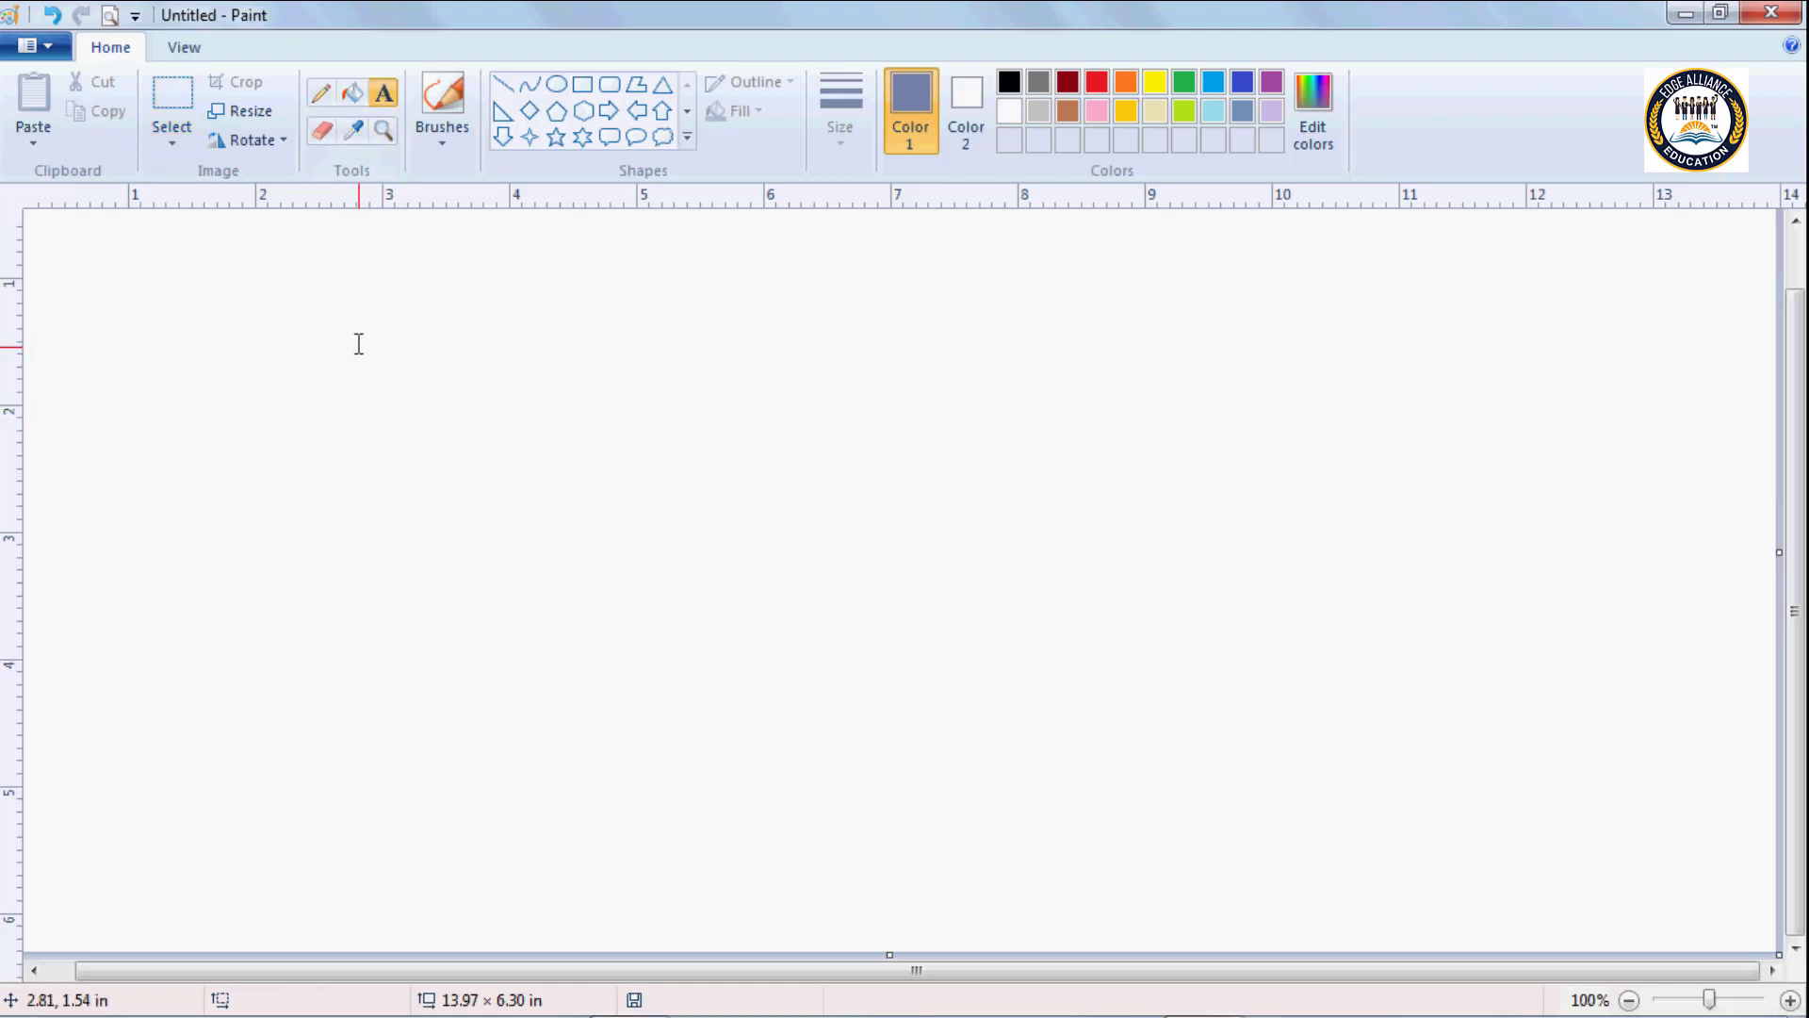
left_click_drag(359, 344, 916, 456)
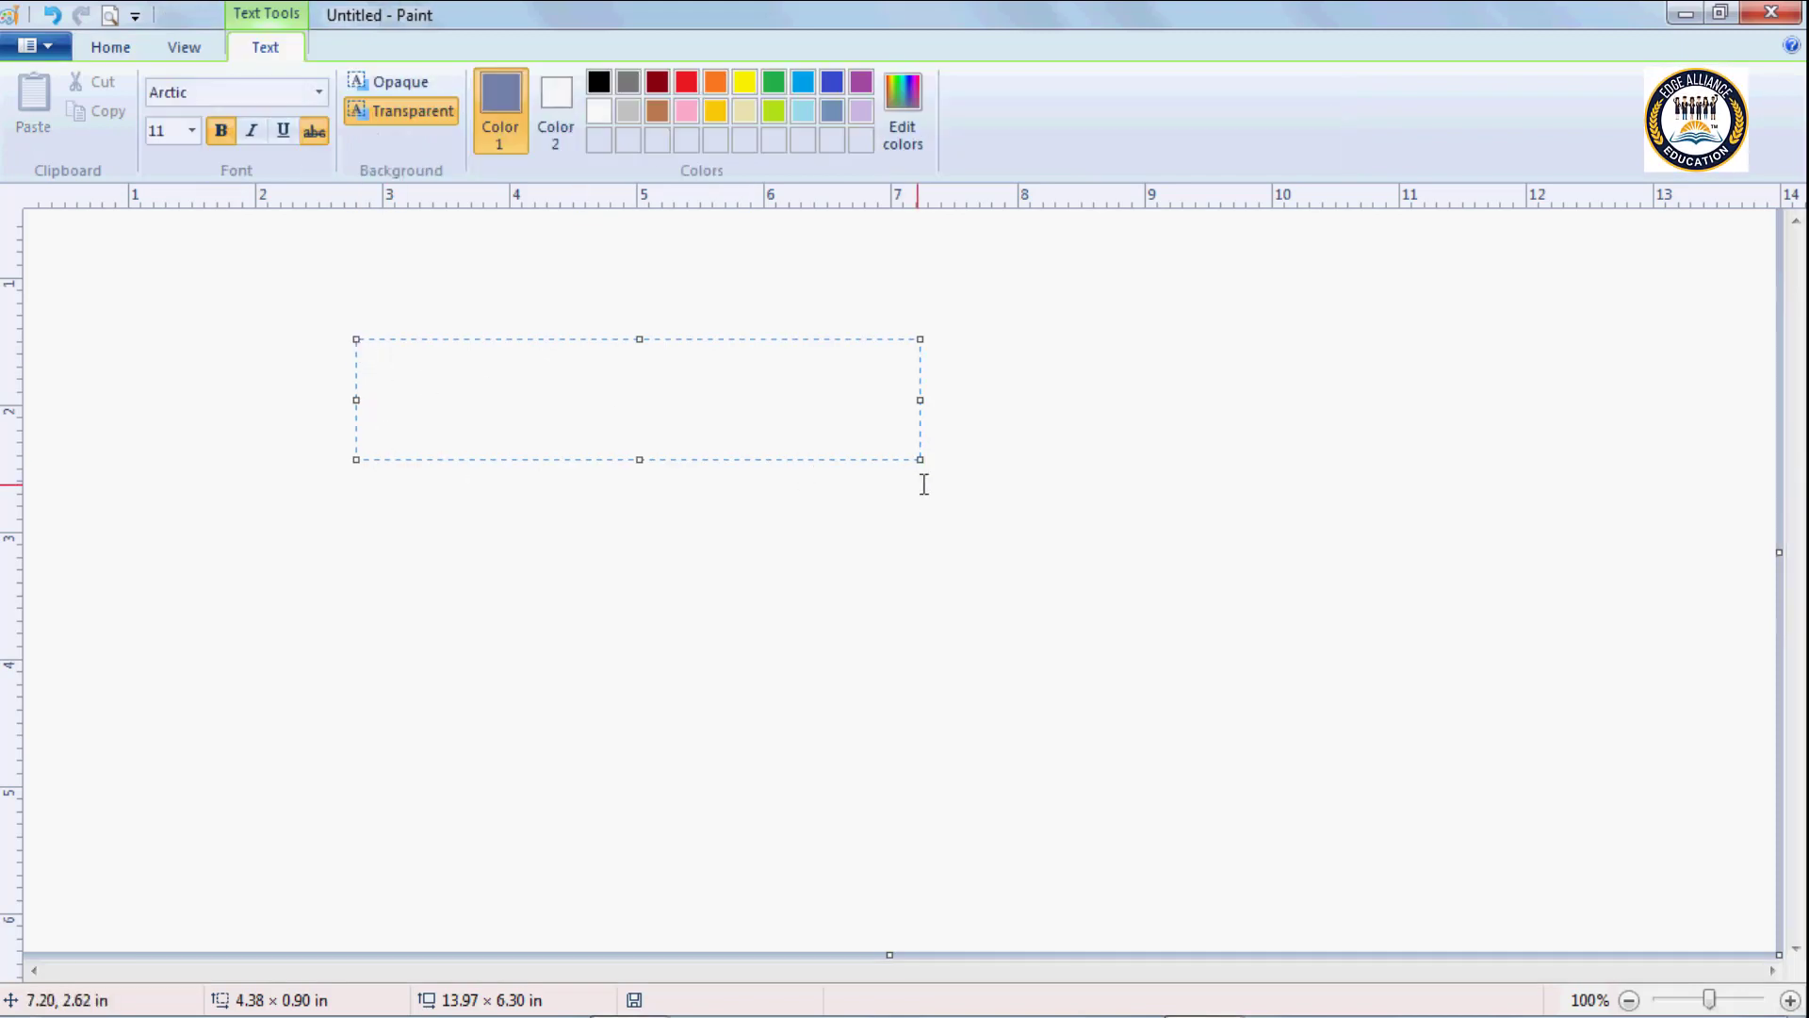
left_click(224, 133)
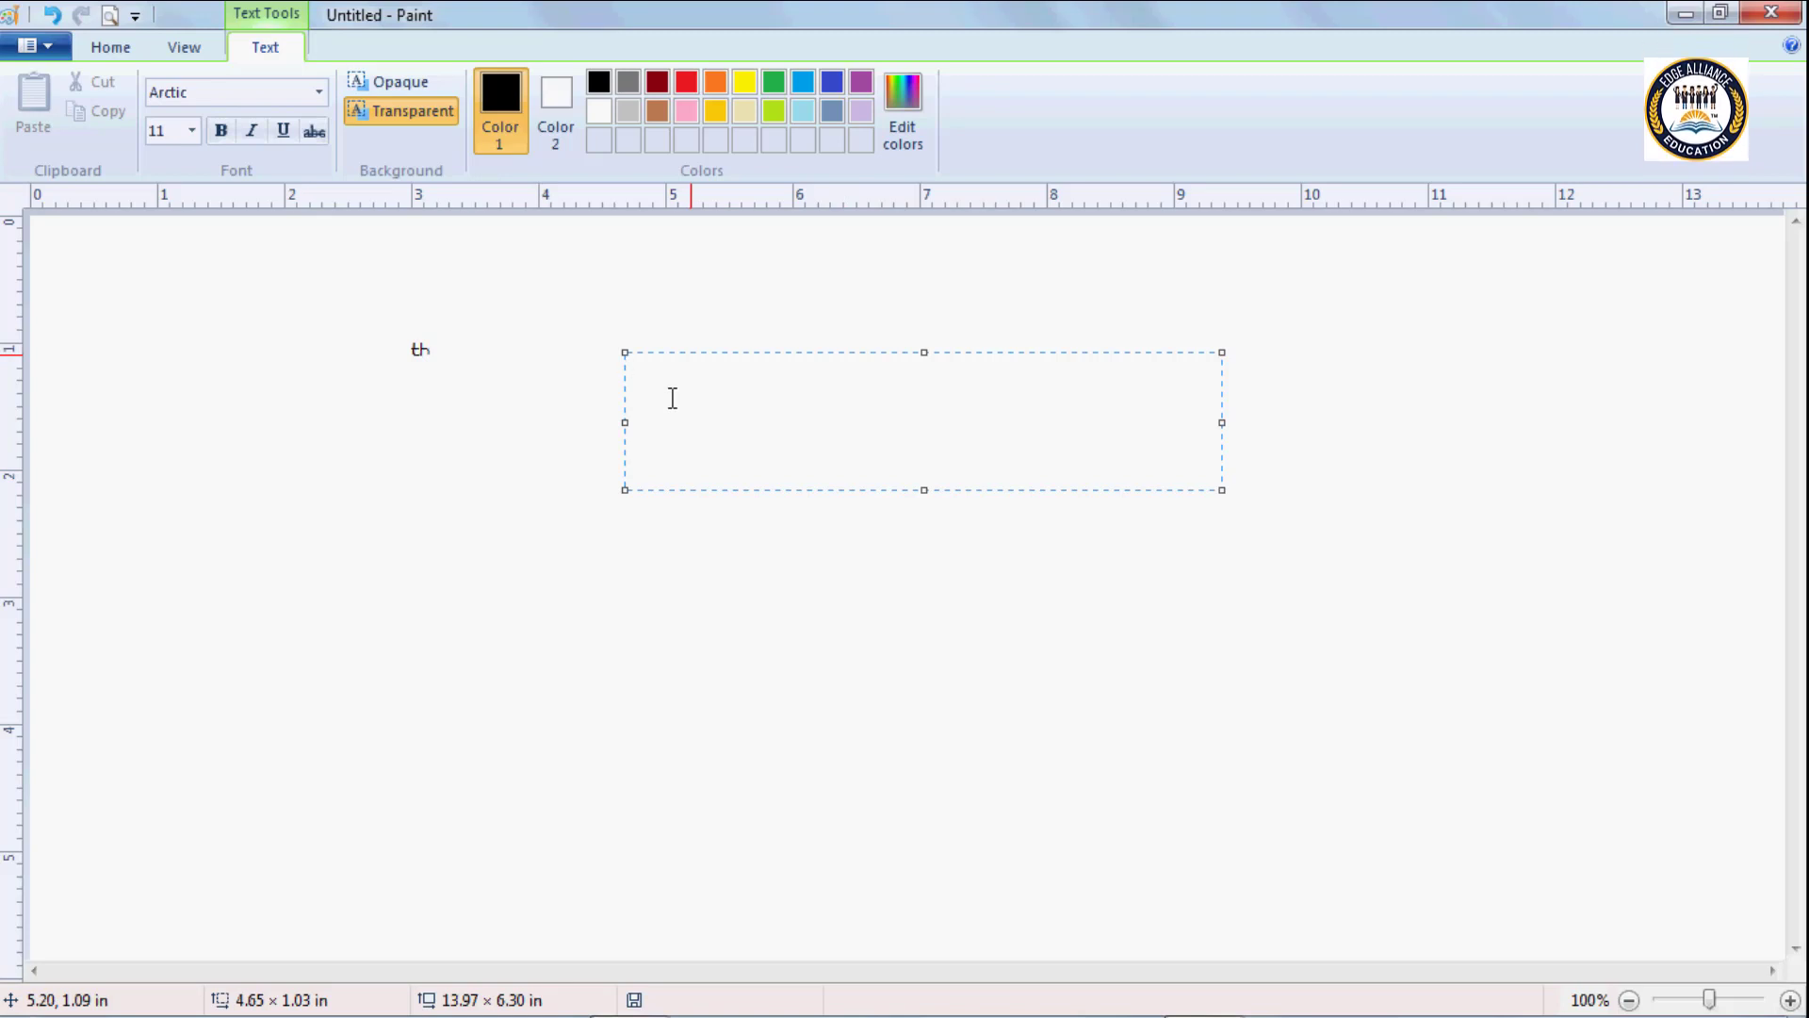
Enter the text "this is my drawing page" in the text box.
type("this i")
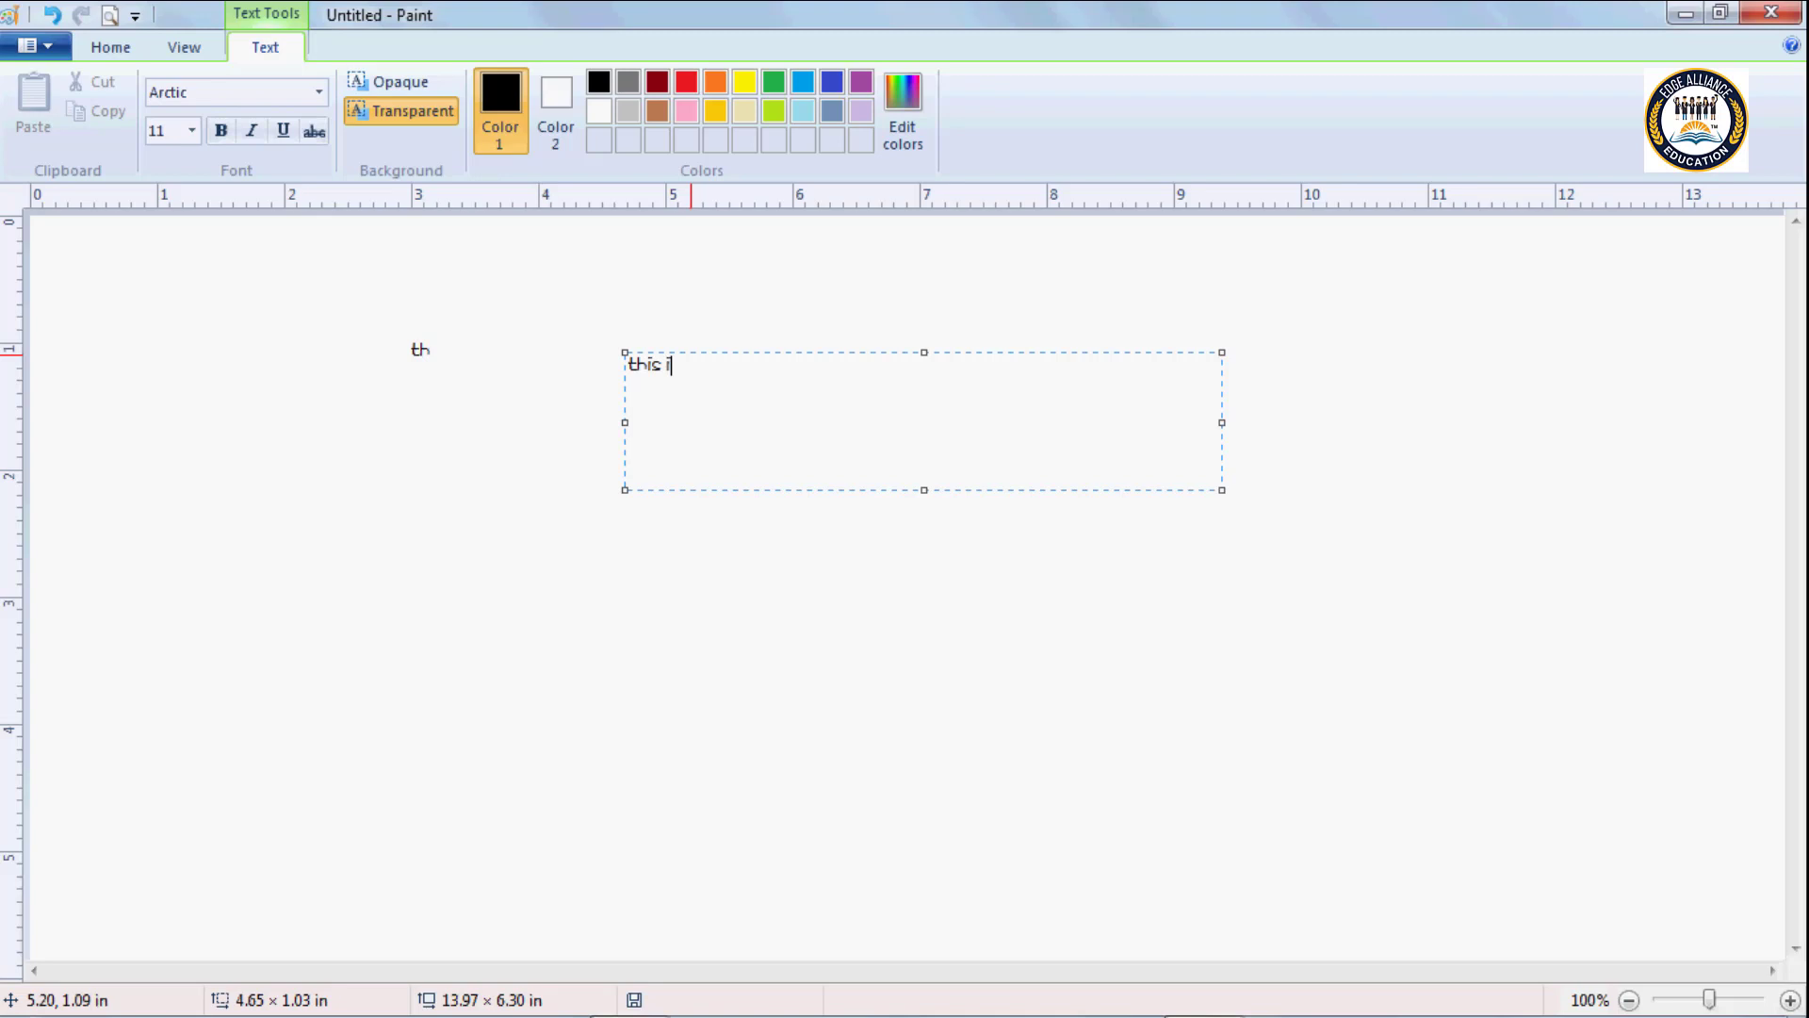
type("s my ")
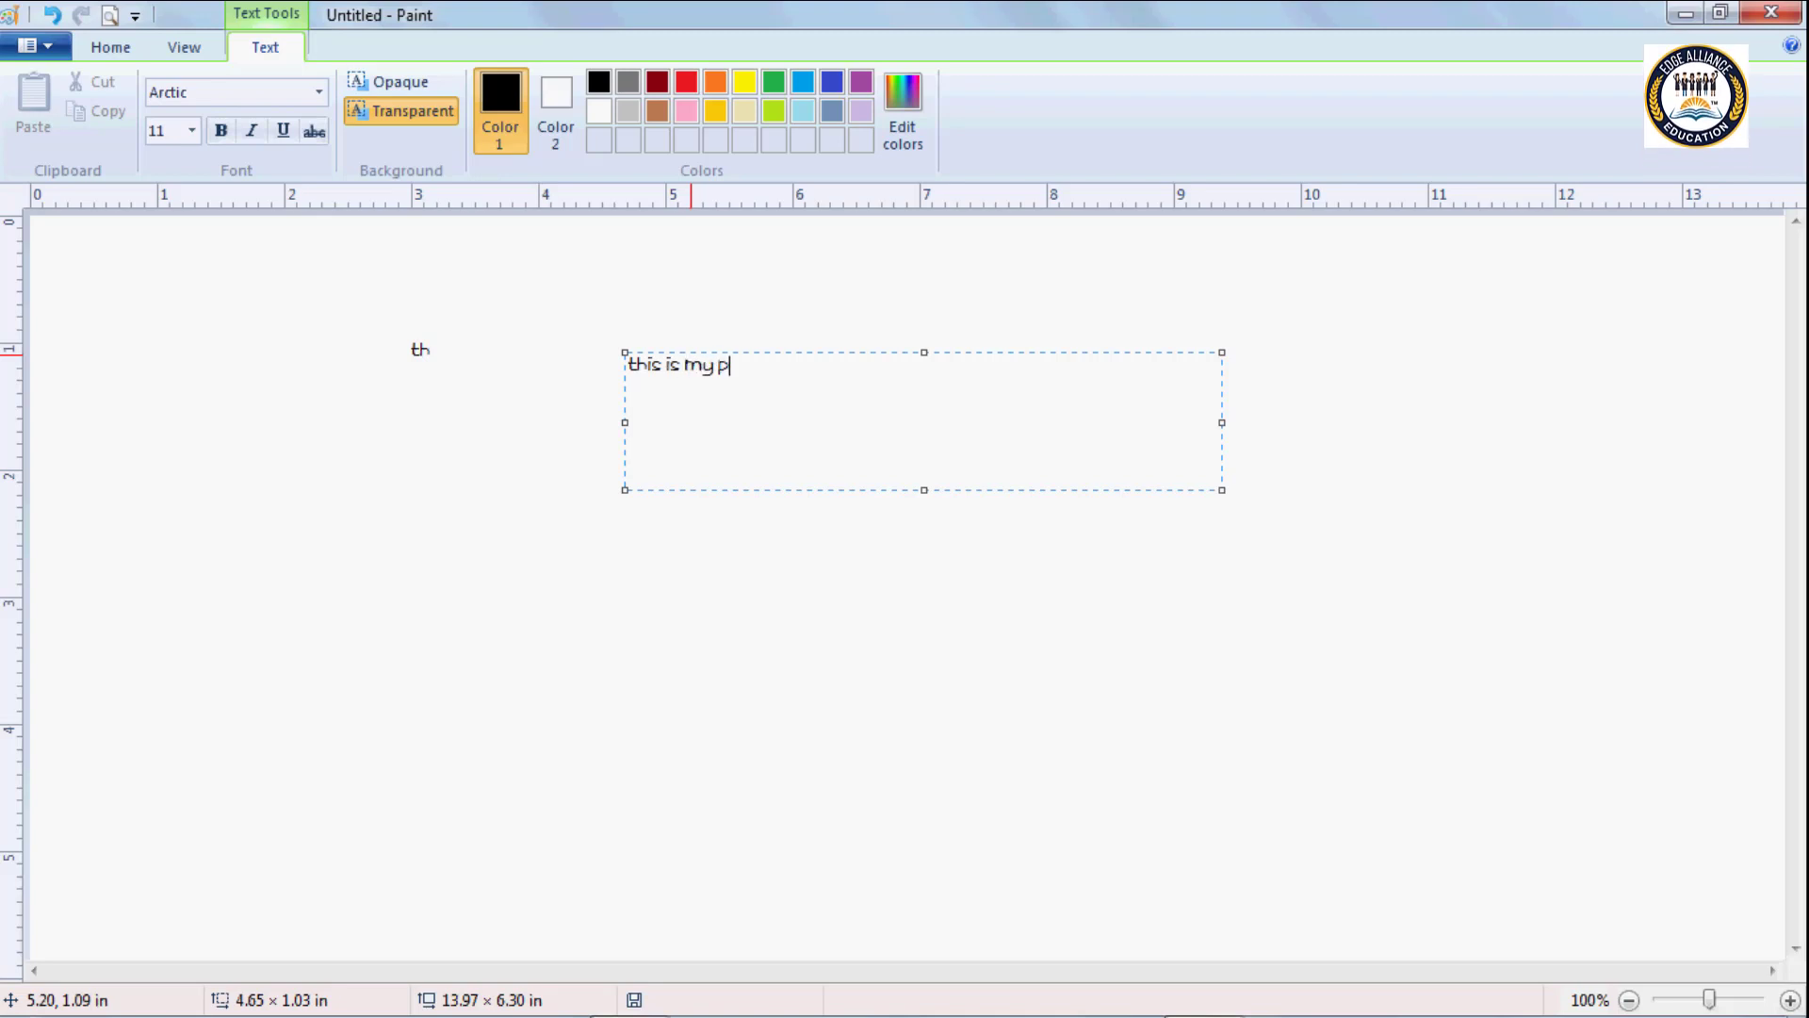
type("drawing")
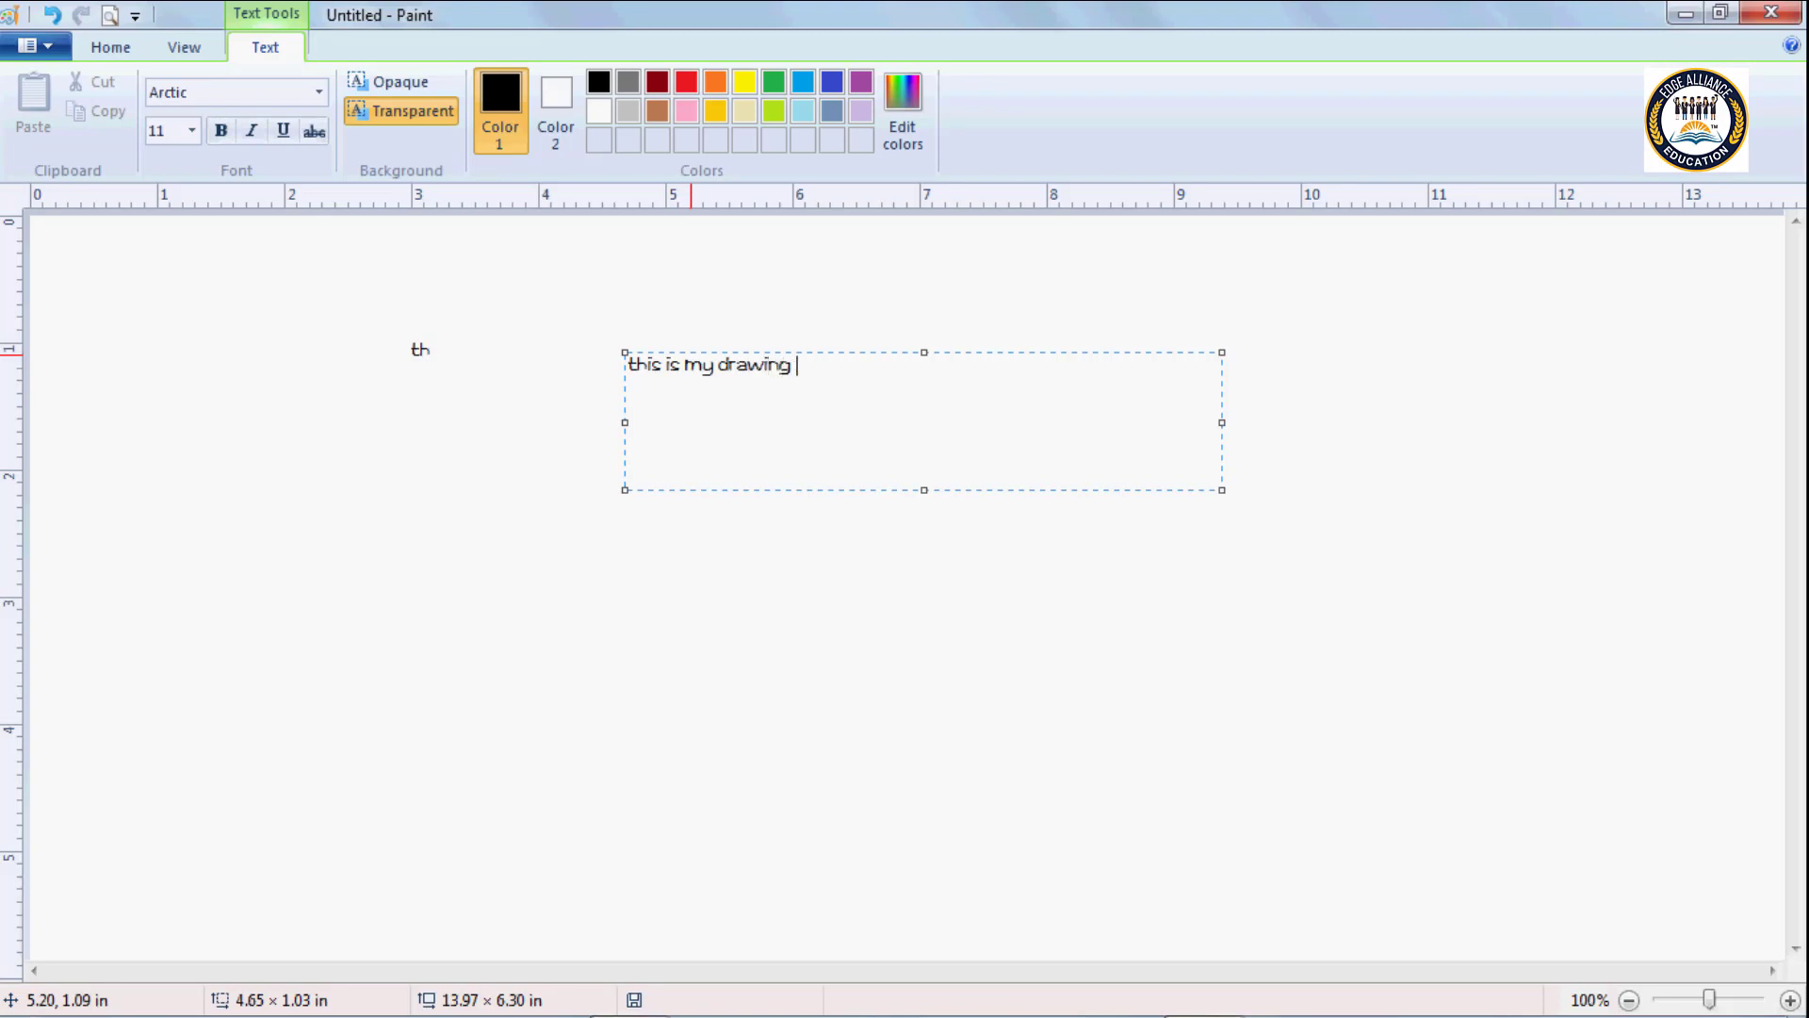
type(" page")
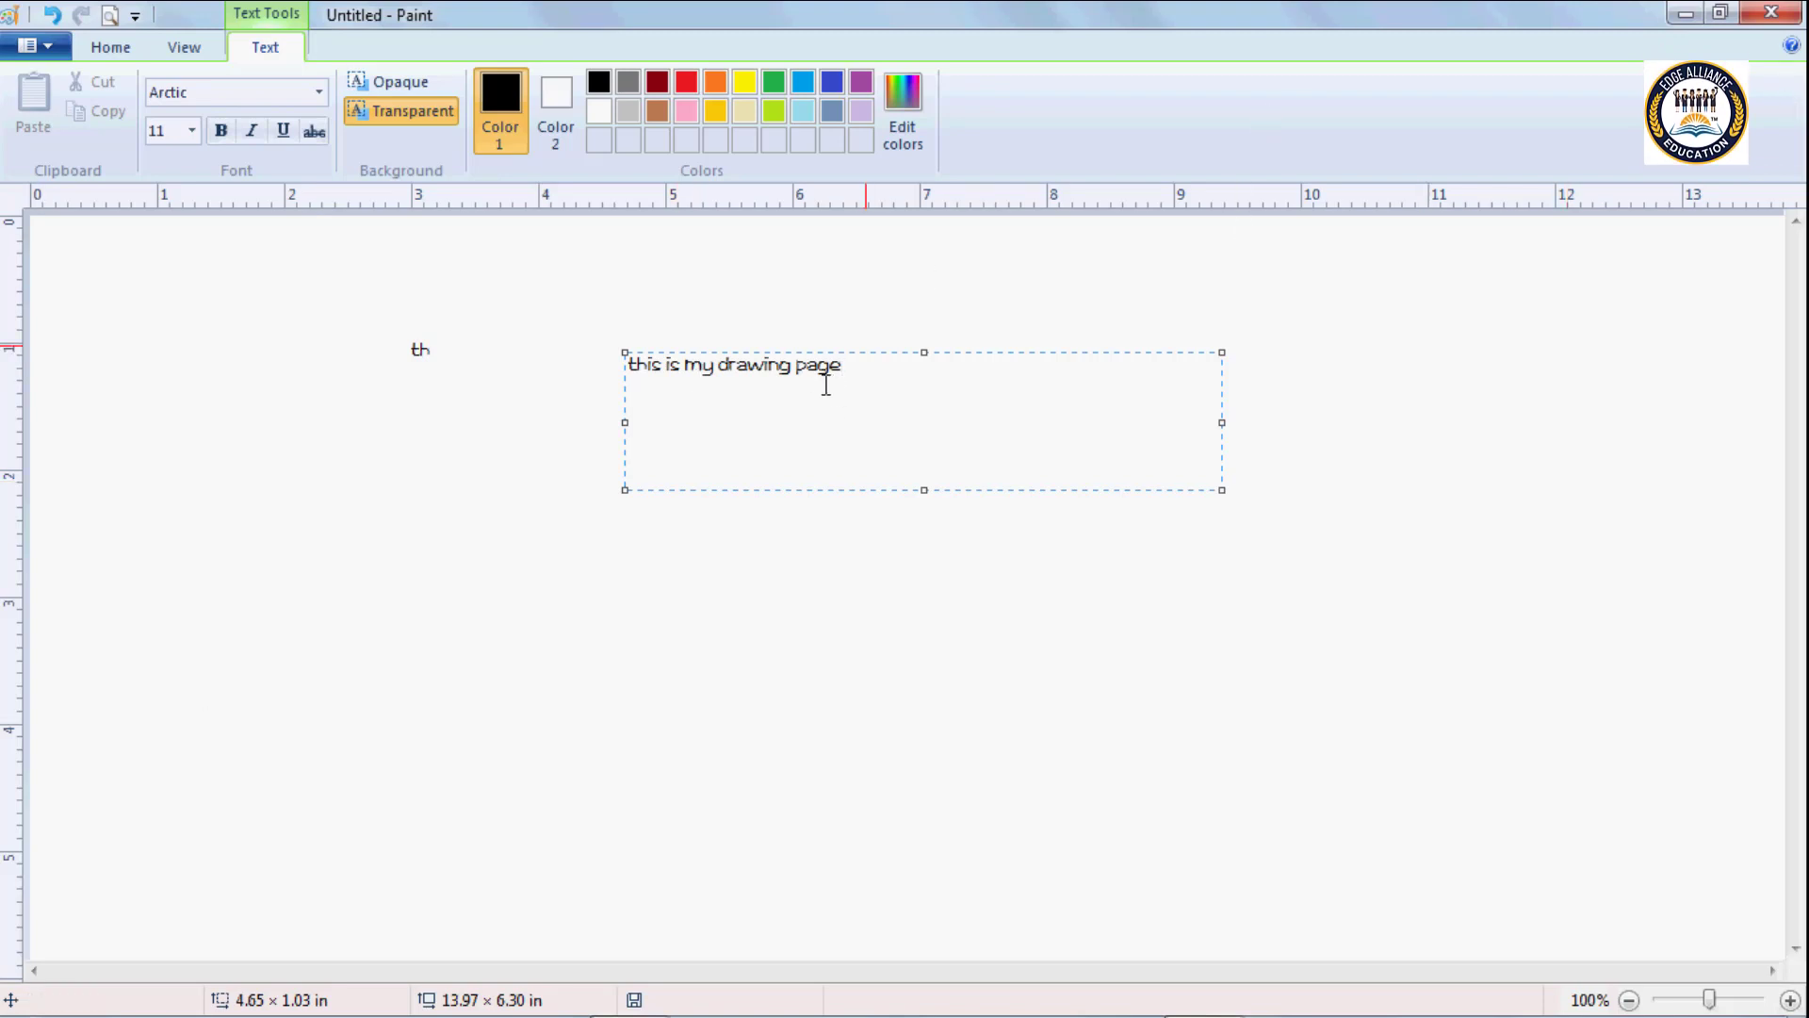
Set the sentence "this is my drawing page" in the font Bell Gothic Std Light at size 18.
left_click_drag(844, 373, 623, 364)
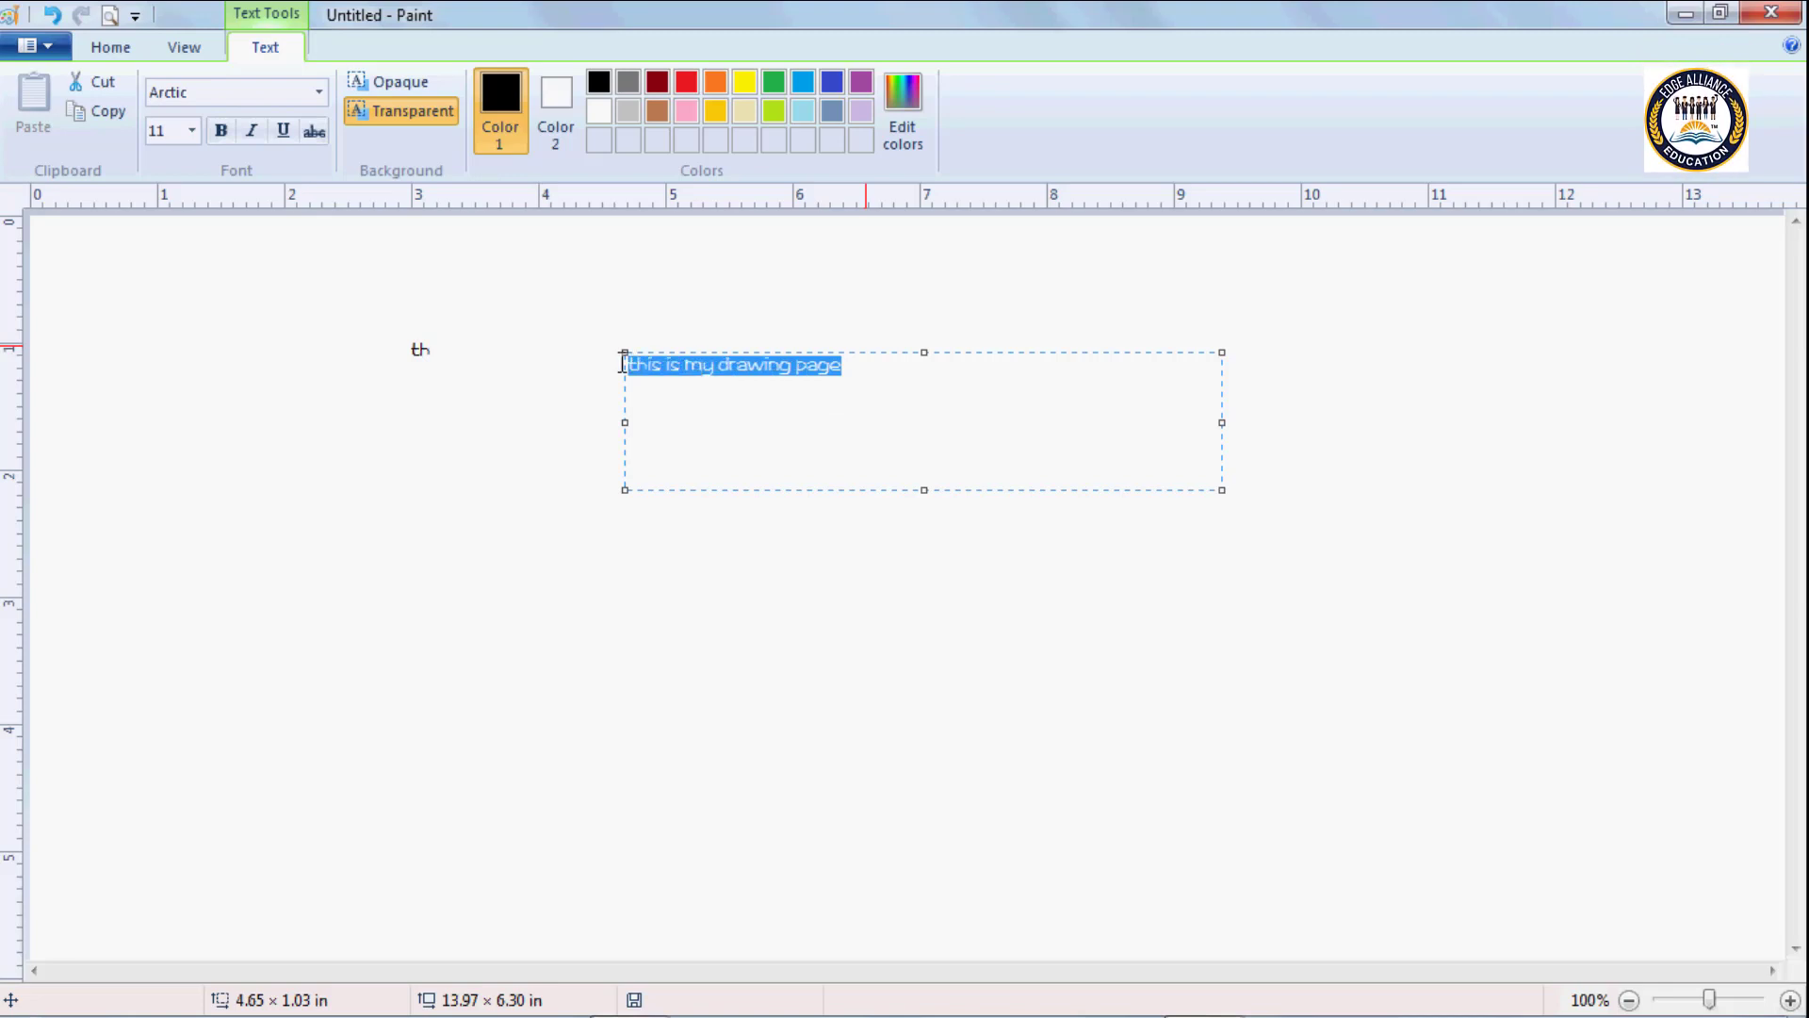
left_click(324, 98)
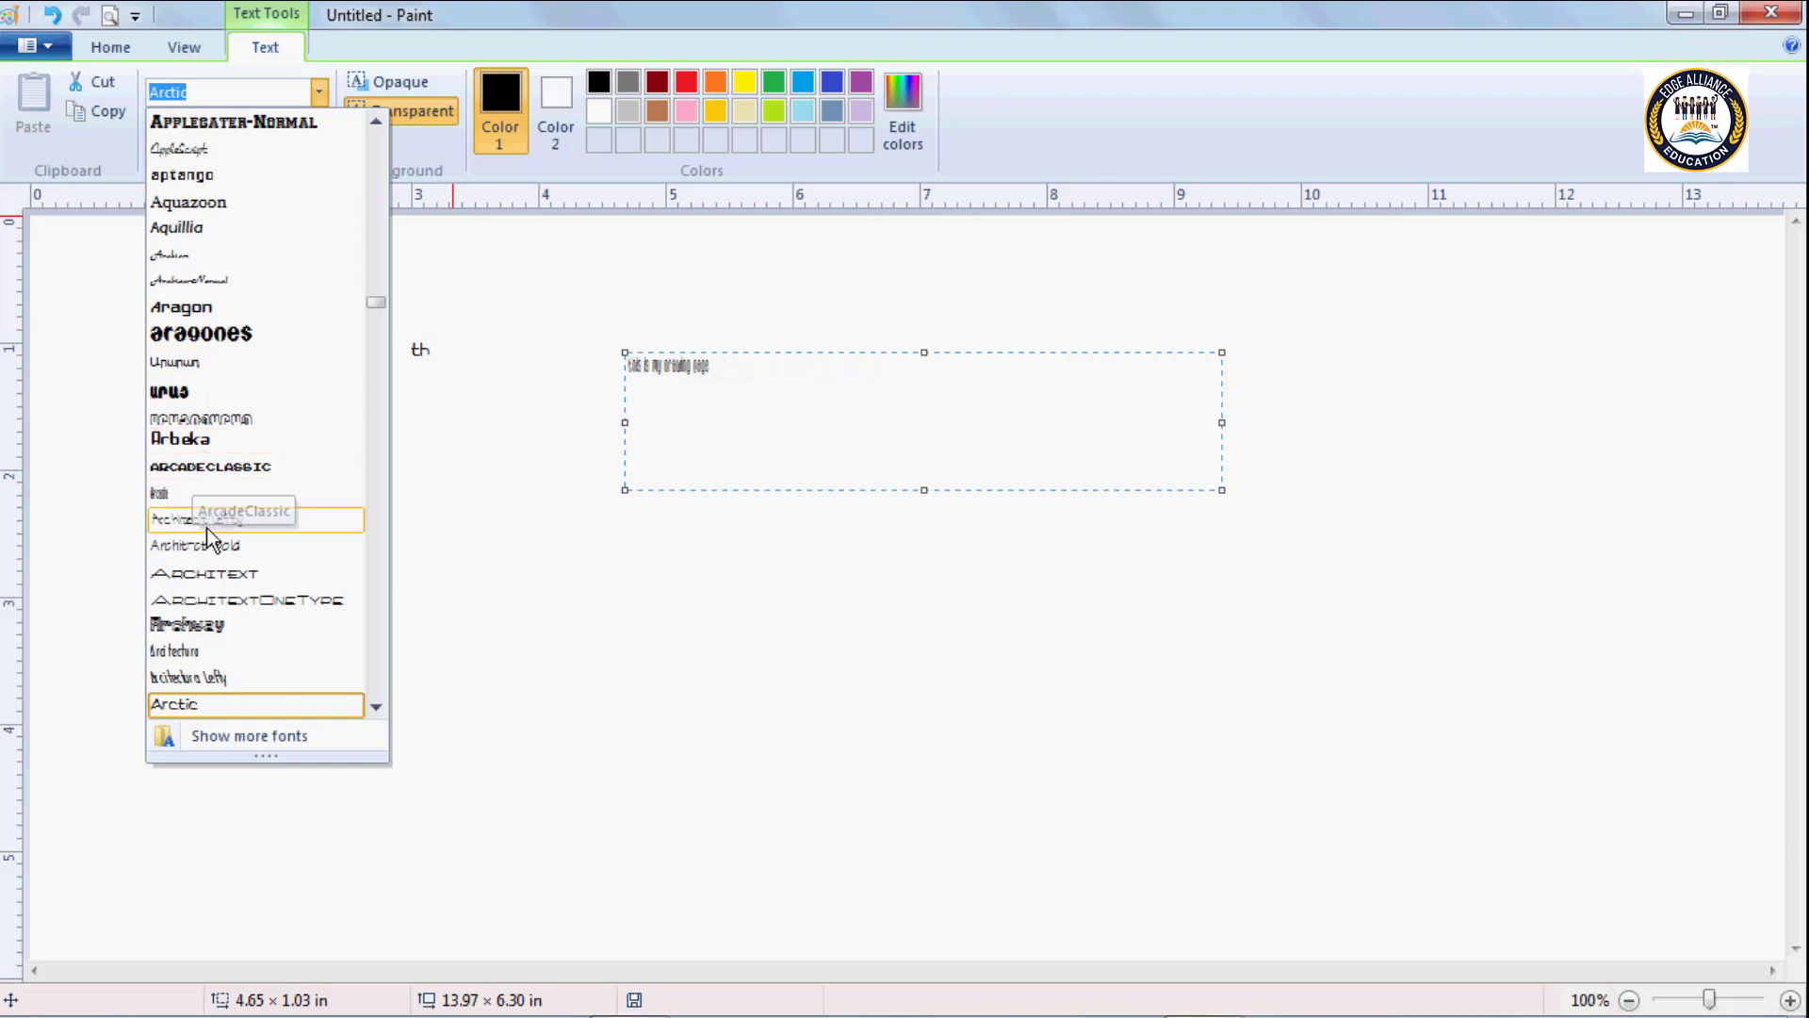
left_click_drag(375, 302, 377, 375)
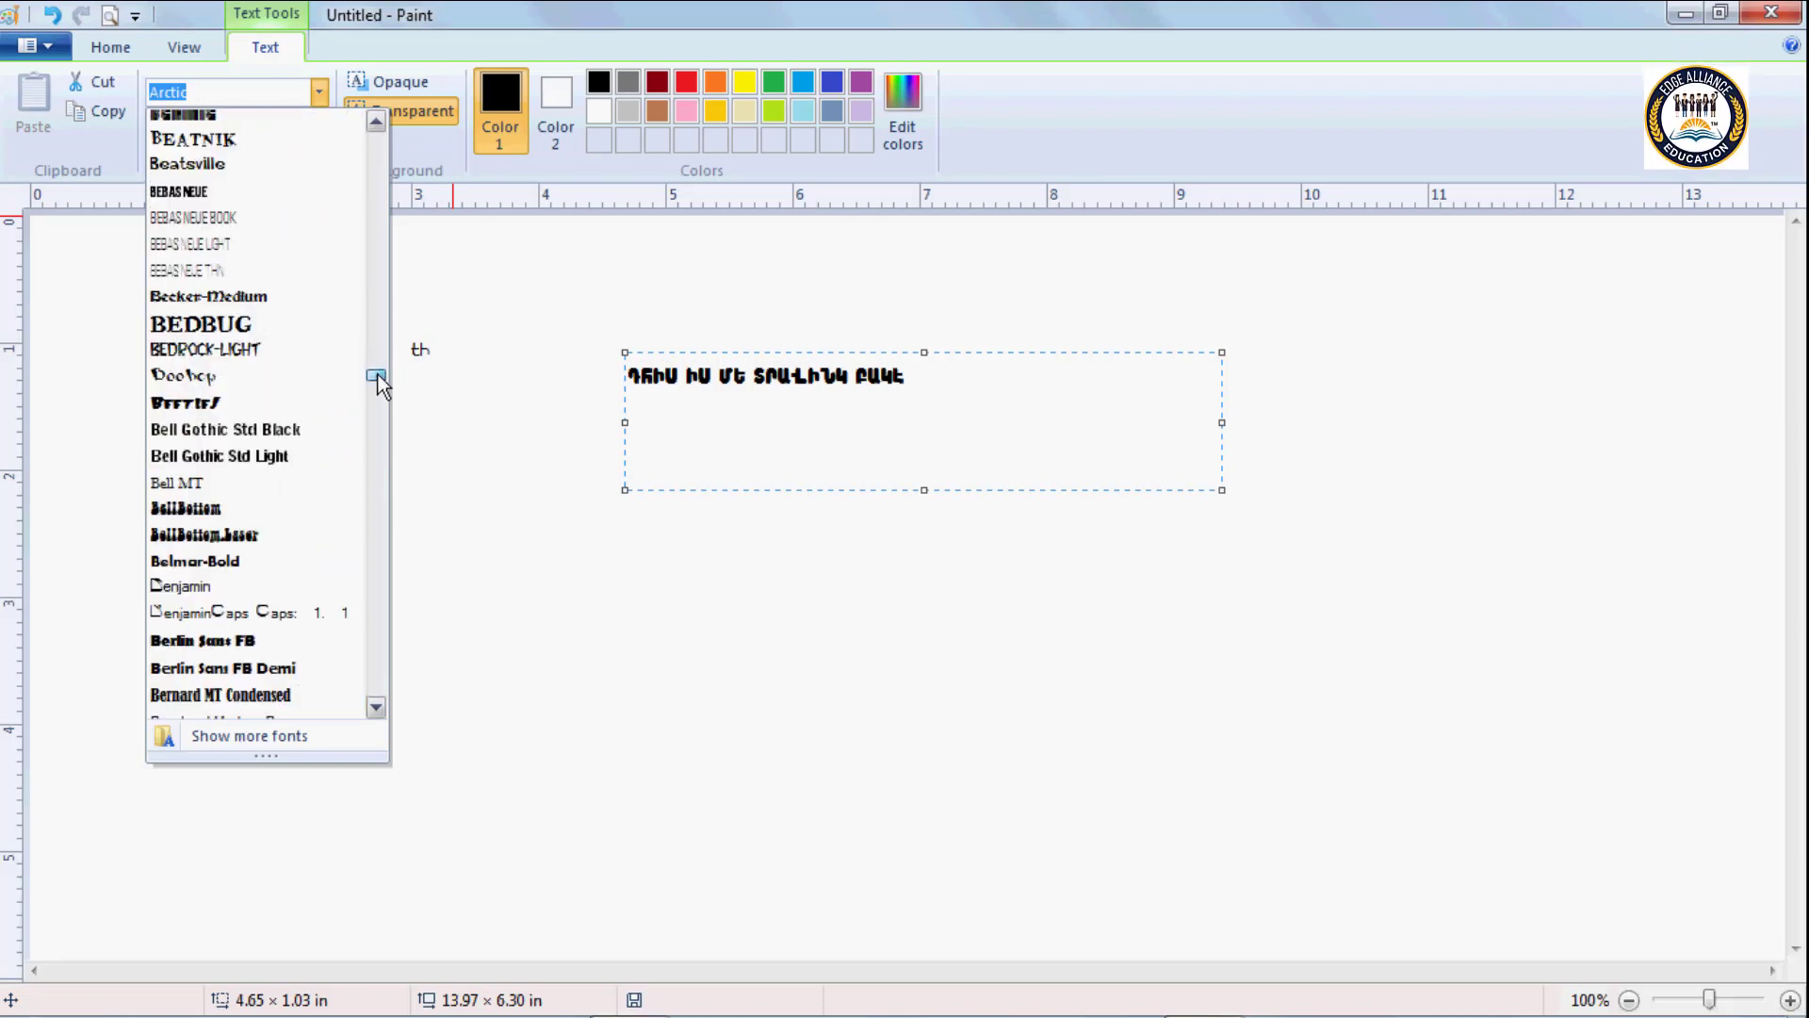
left_click(225, 454)
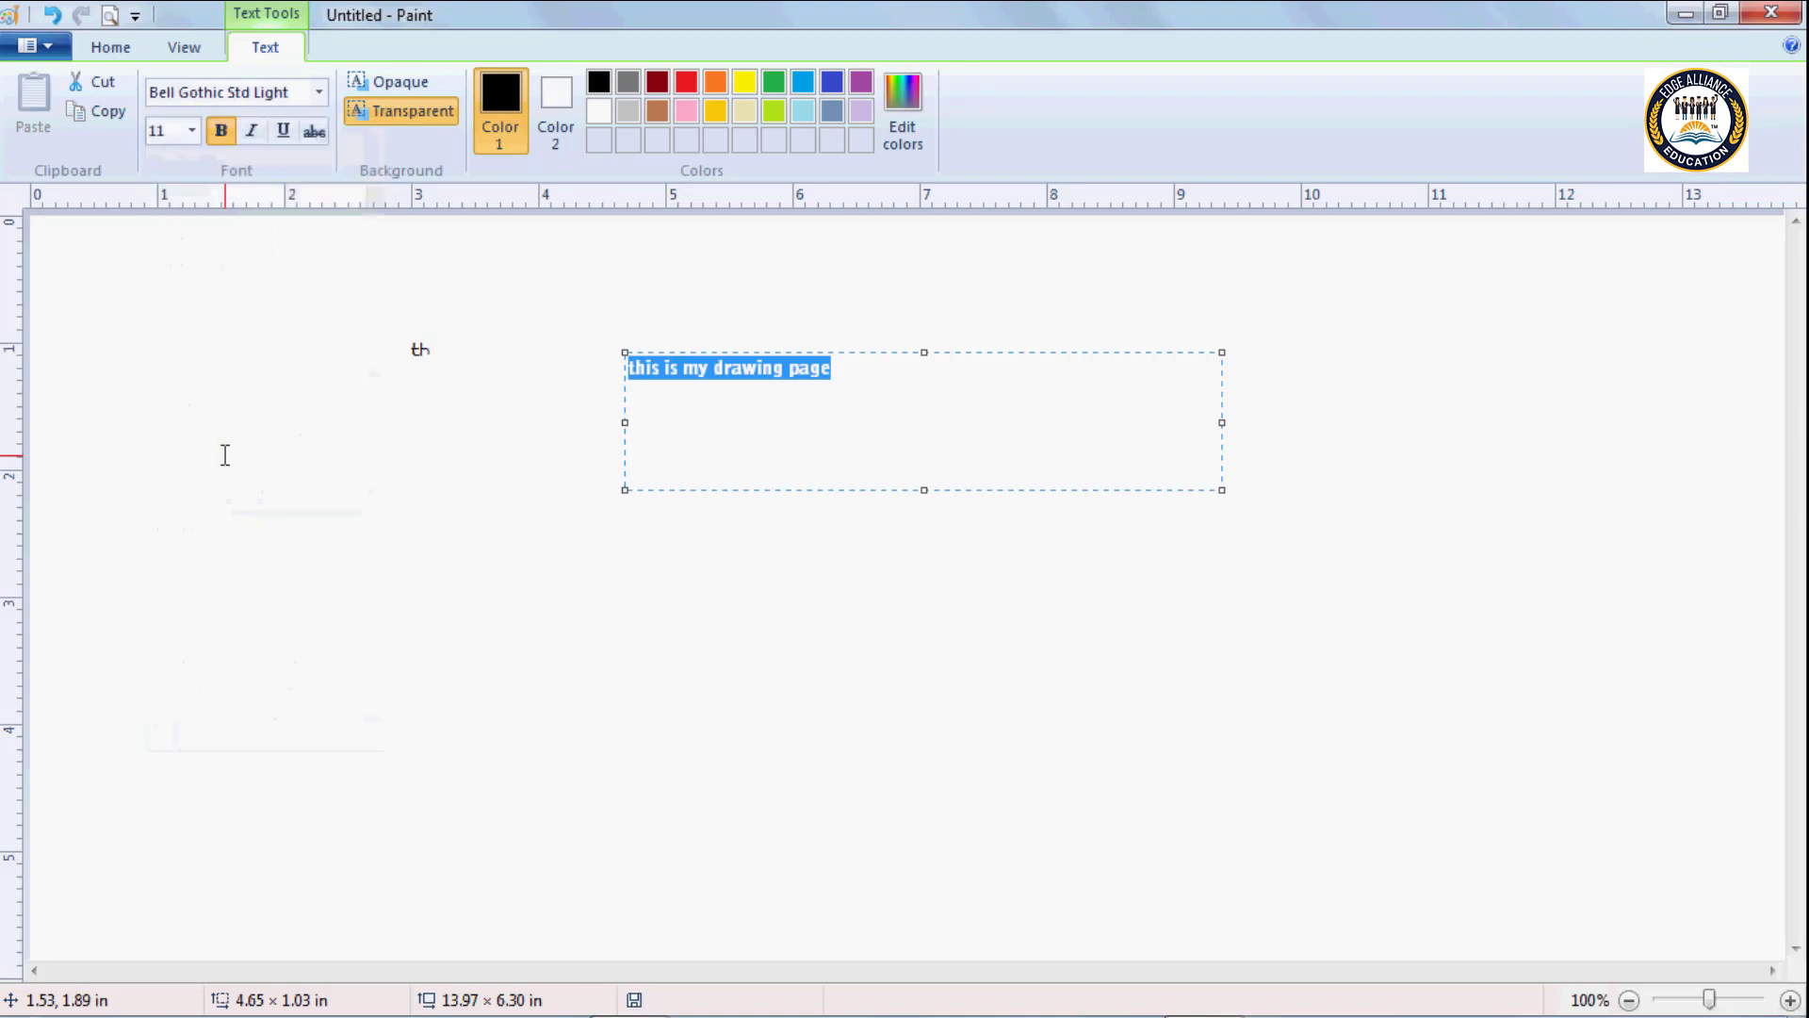
left_click(190, 133)
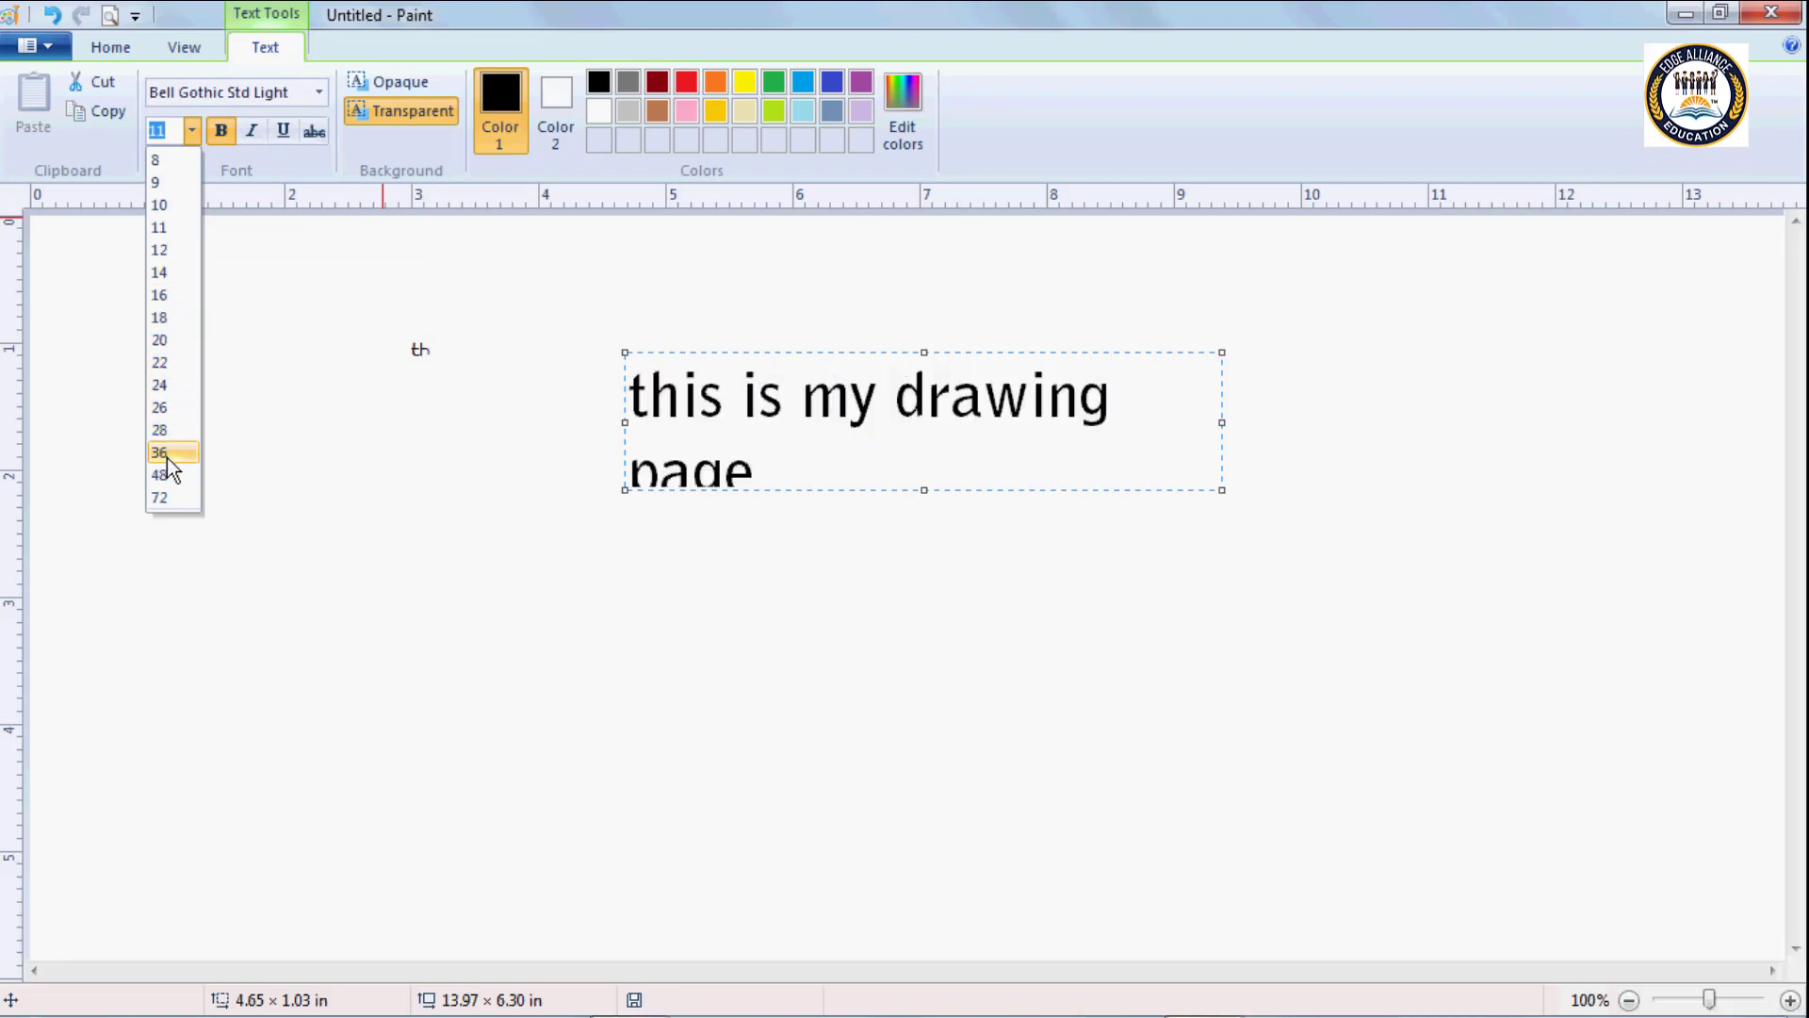
left_click(163, 316)
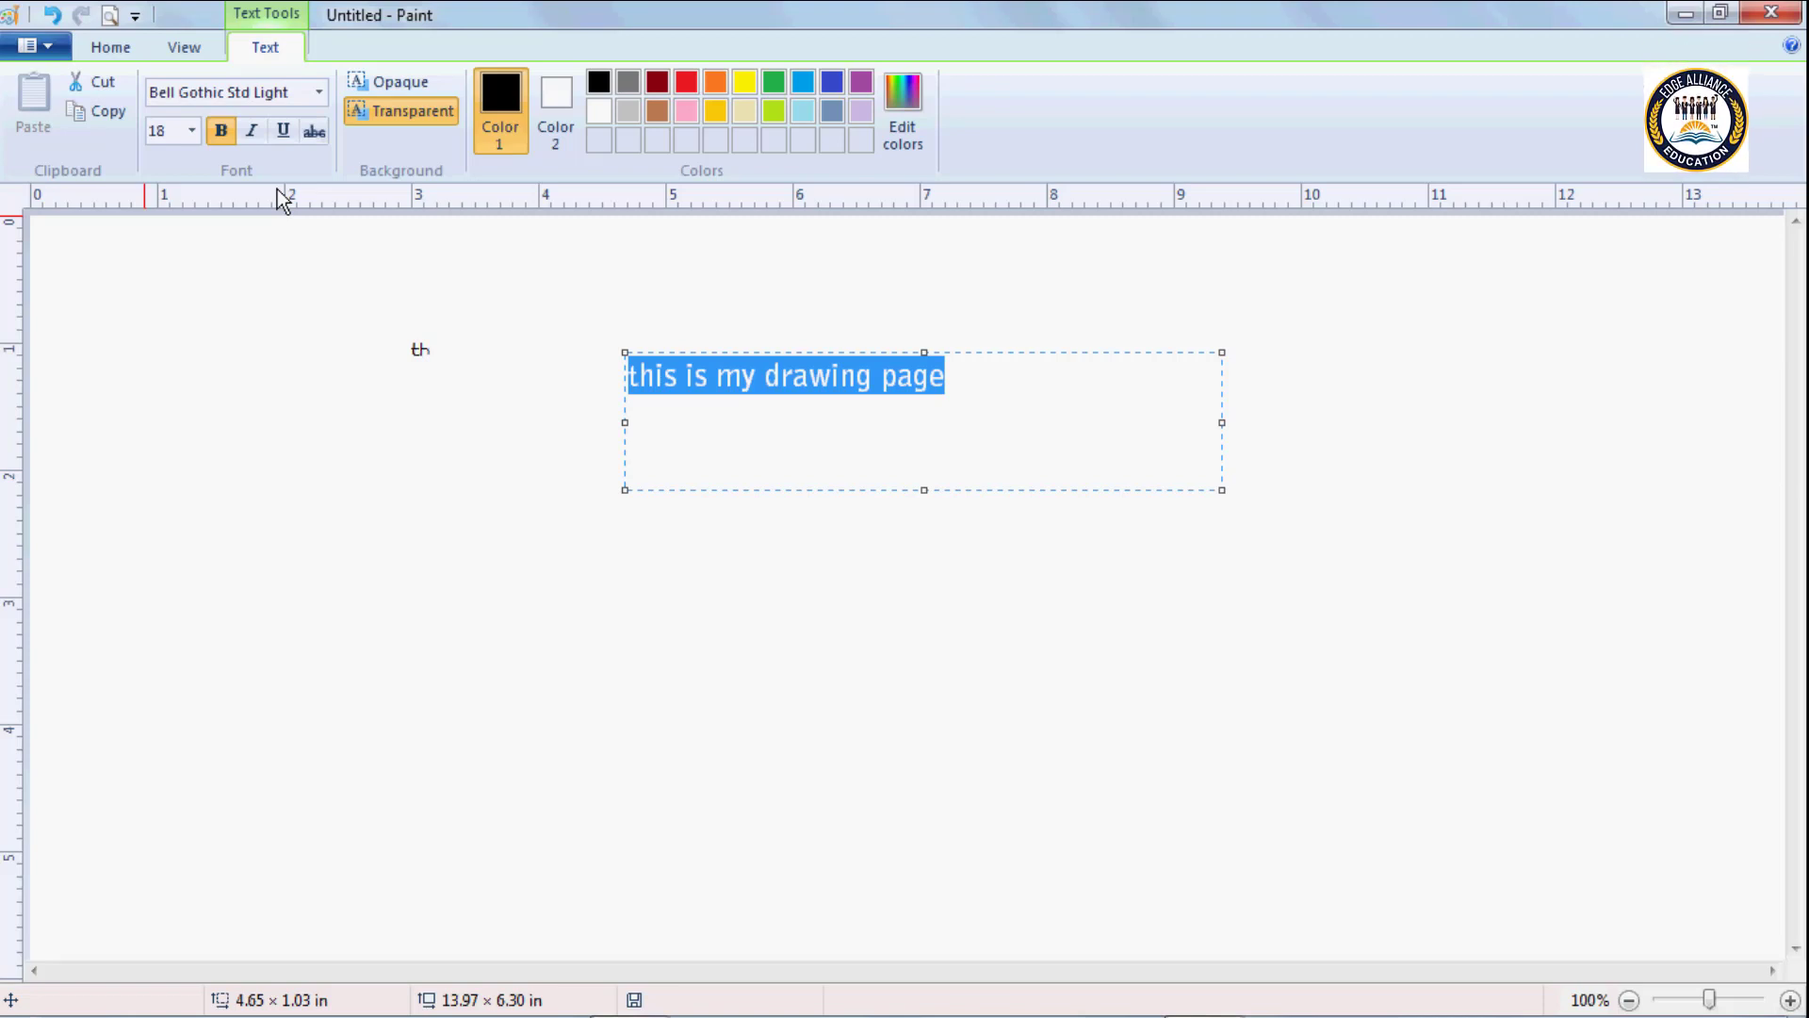
Enlarge the sentence's font stepwise to 48, reduce it again, and finish at size 26.
key("ctrl+shift+period")
key("ctrl+shift+period")
key("ctrl+shift+period")
key("ctrl+shift+period")
key("ctrl+shift+period")
key("ctrl+shift+period")
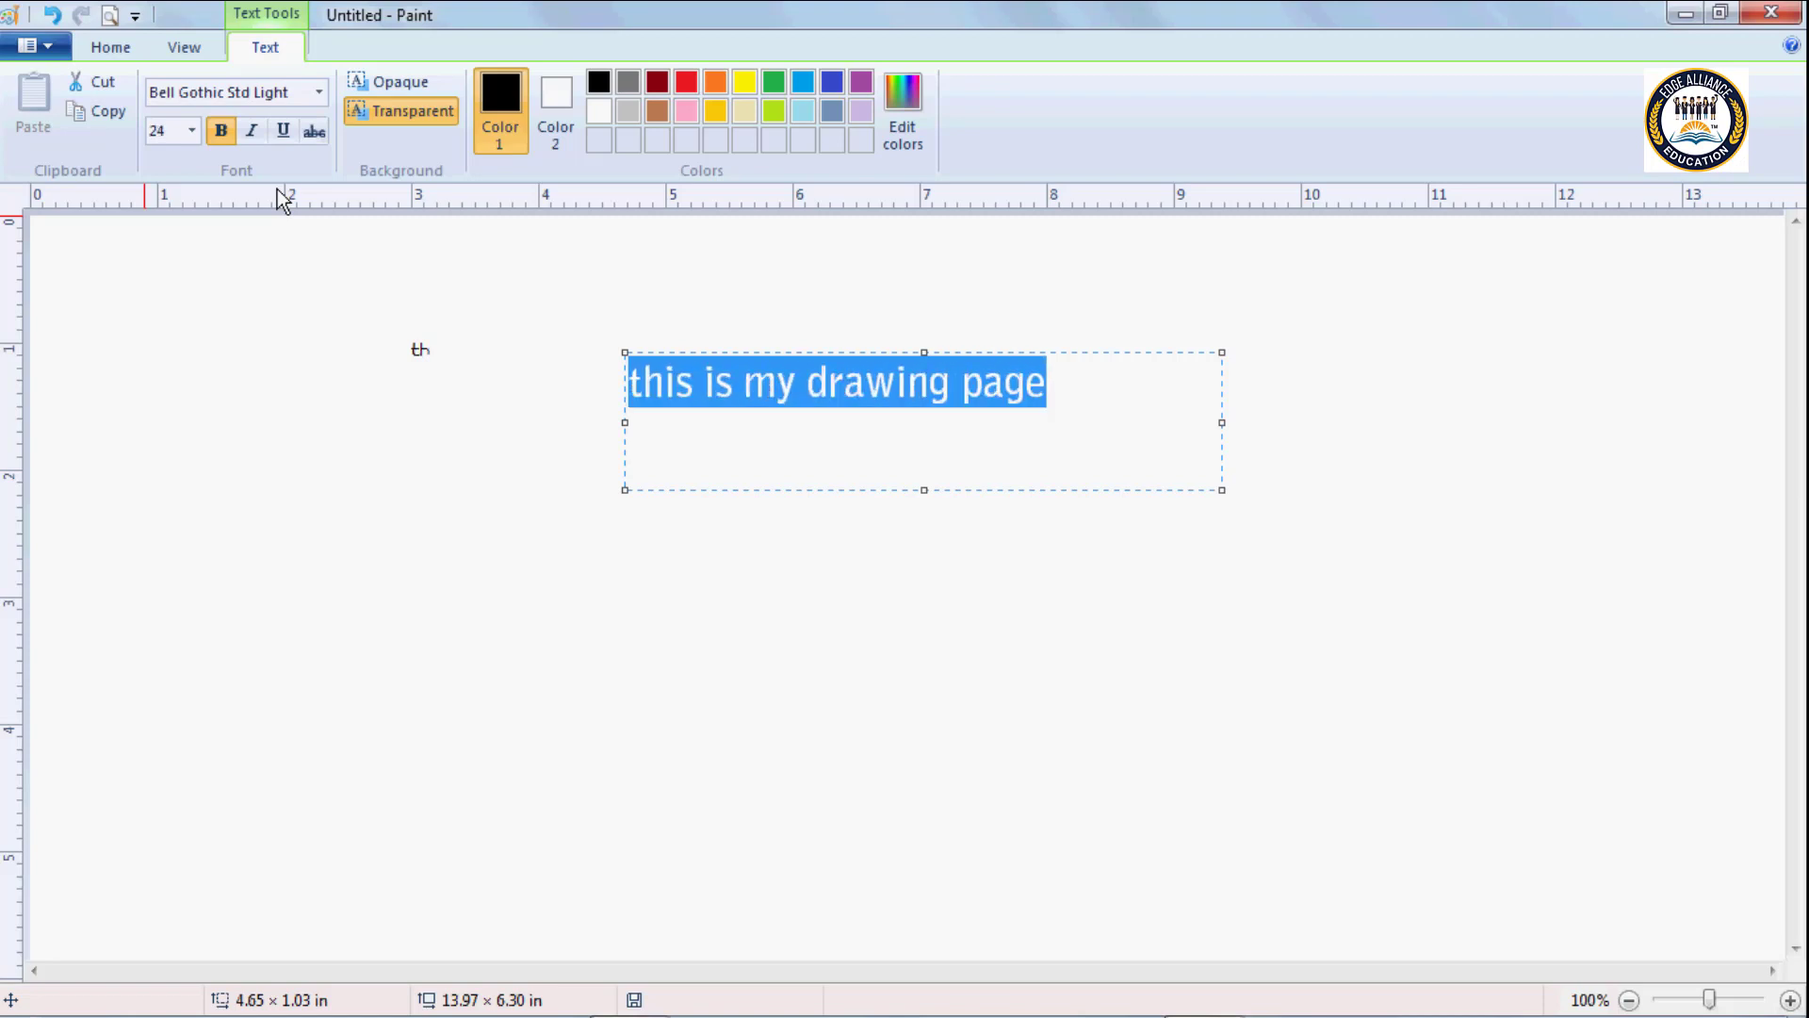
key("ctrl+shift+period")
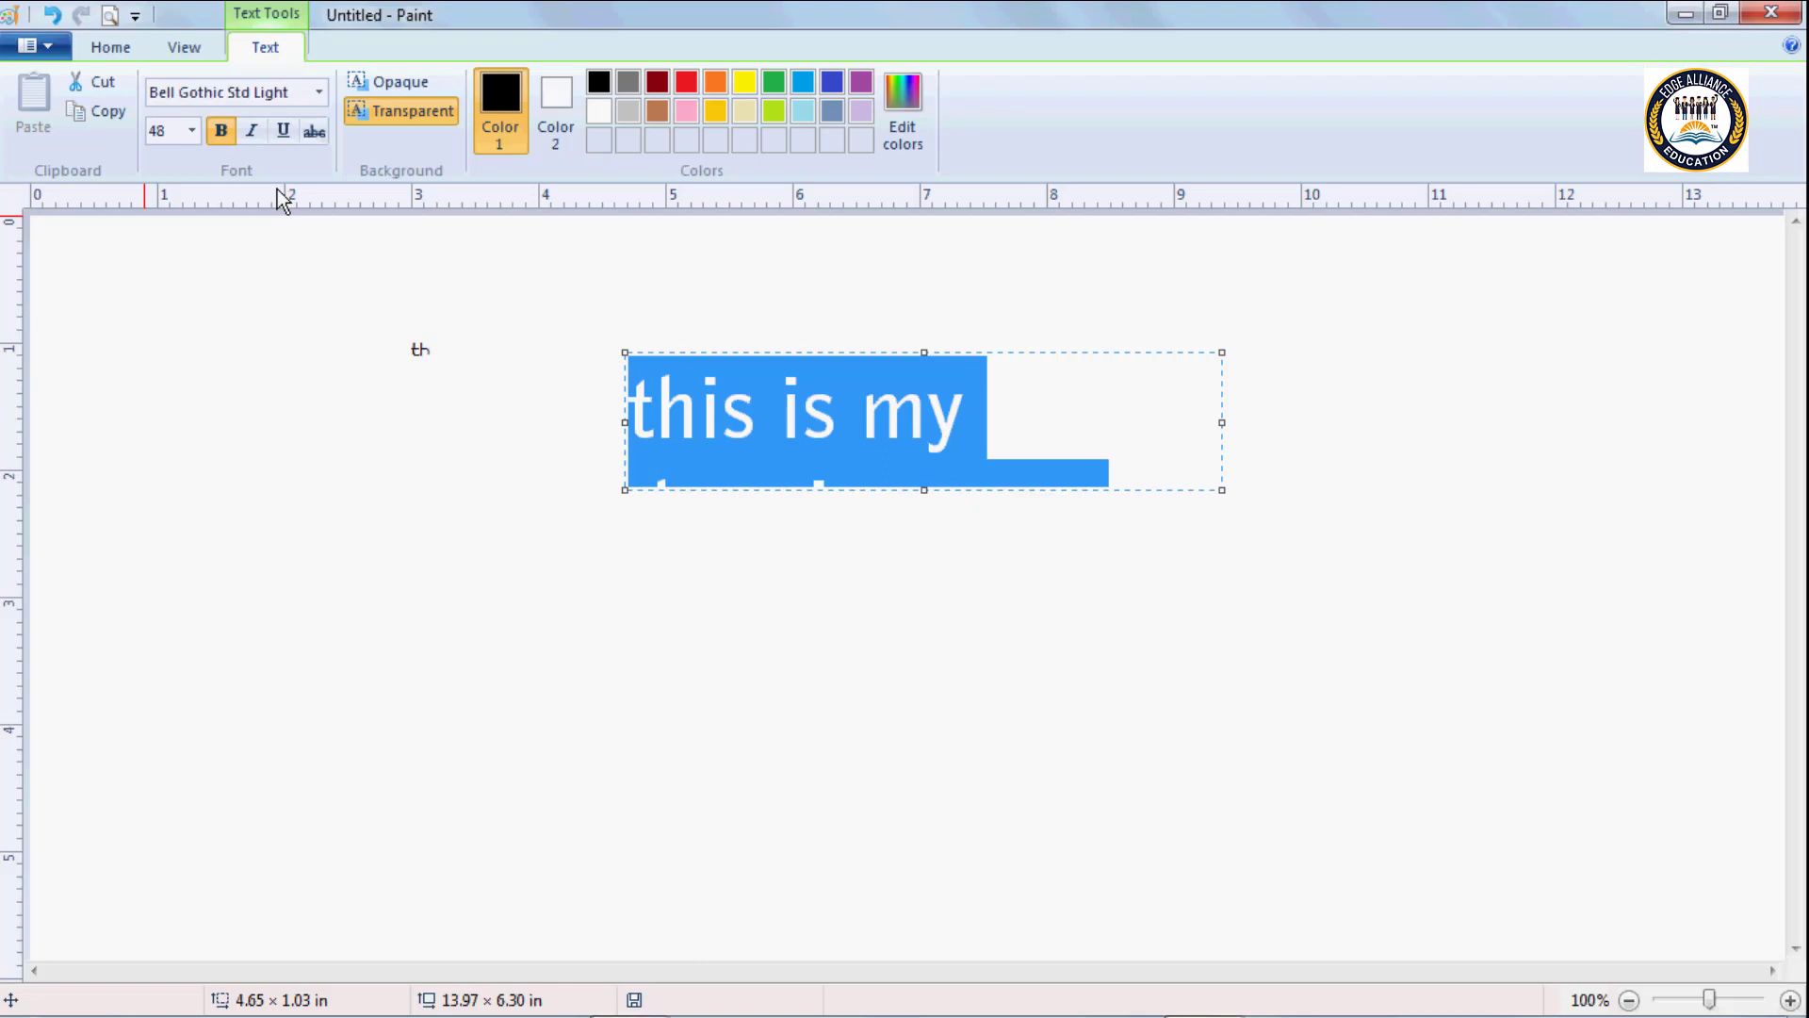
key("ctrl+shift+comma")
key("ctrl+shift+comma")
key("ctrl+shift+comma")
key("ctrl+shift+comma")
key("ctrl+shift+comma")
key("ctrl+shift+comma")
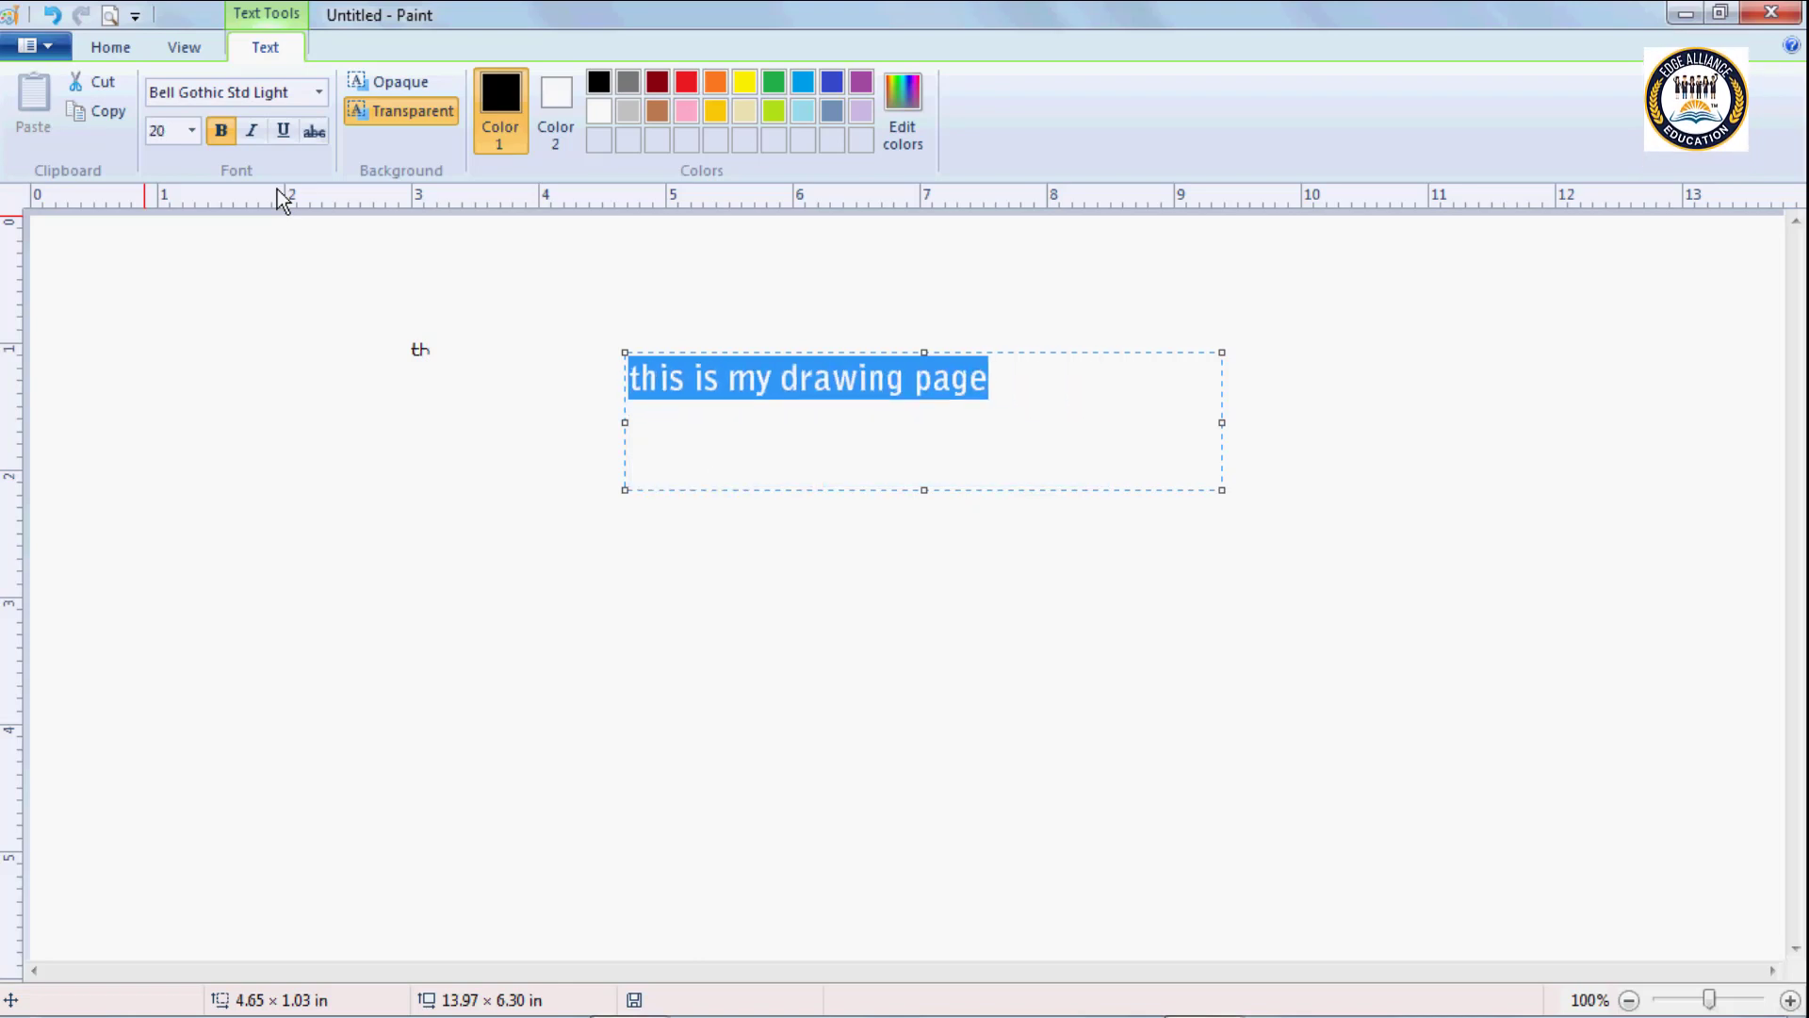
key("ctrl+shift+comma")
key("ctrl+shift+period")
key("ctrl+shift+period")
key("ctrl+shift+period")
key("ctrl+shift+period")
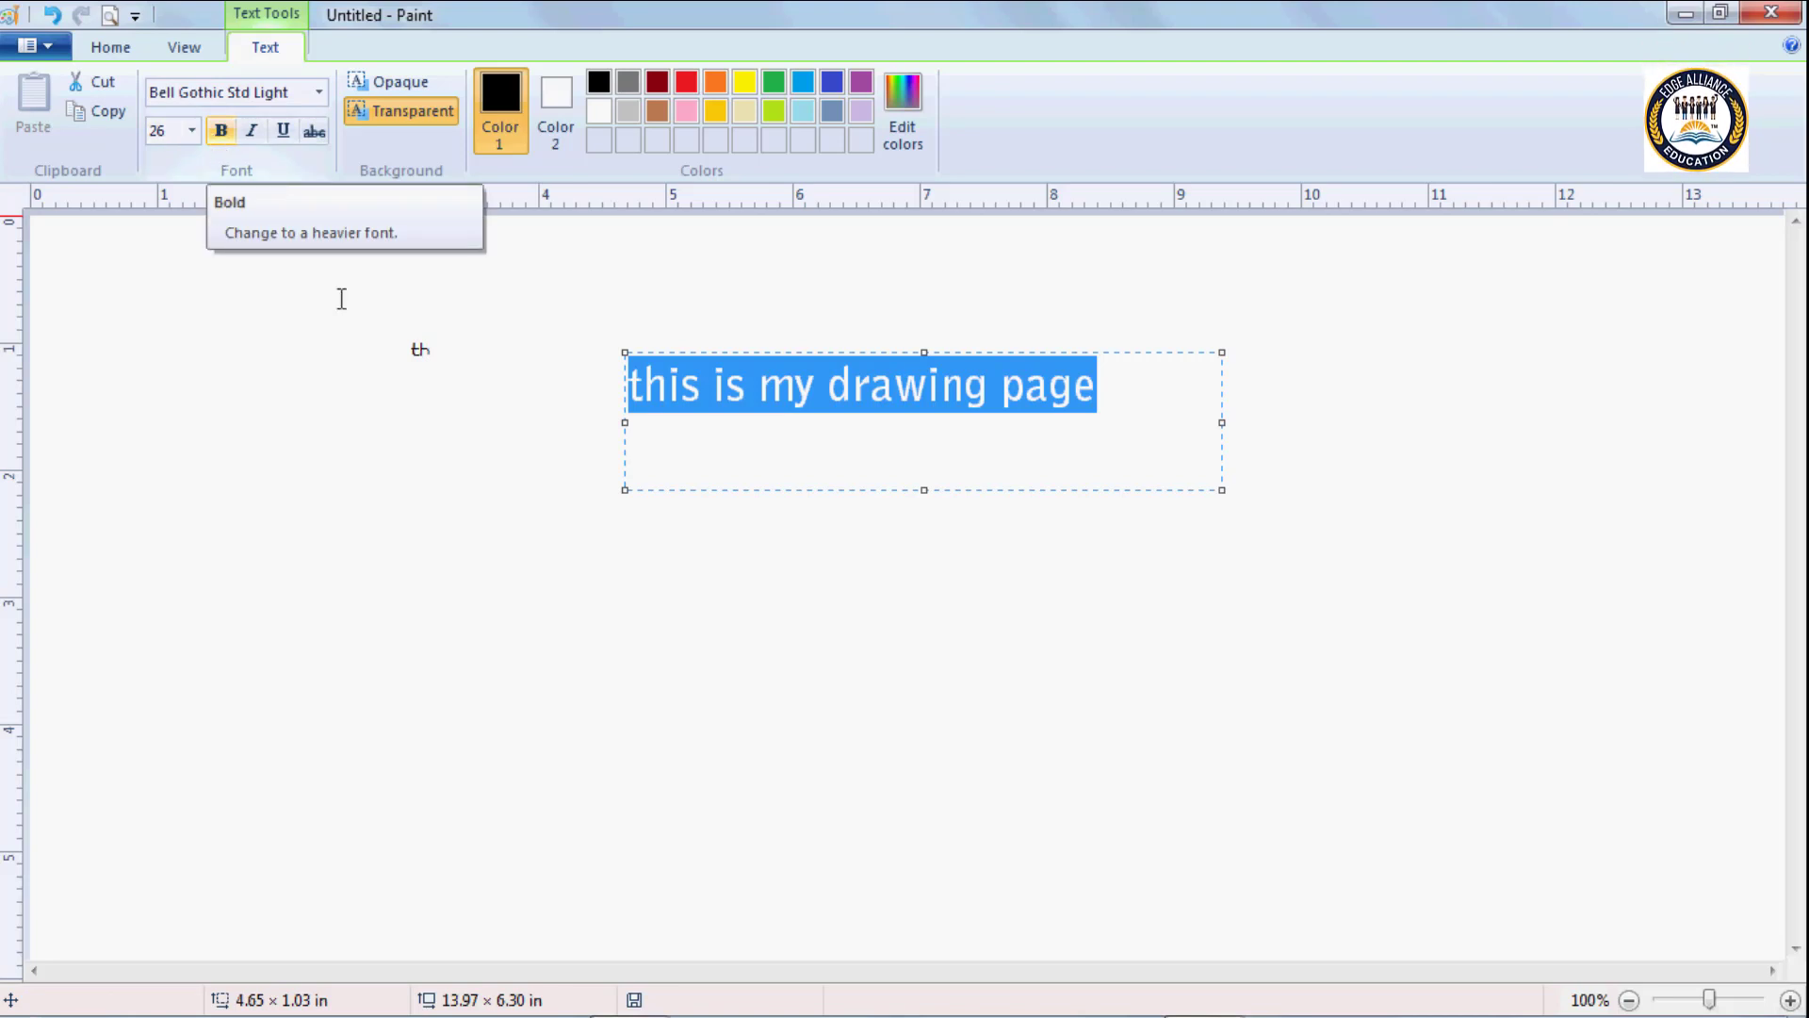
left_click(1058, 392)
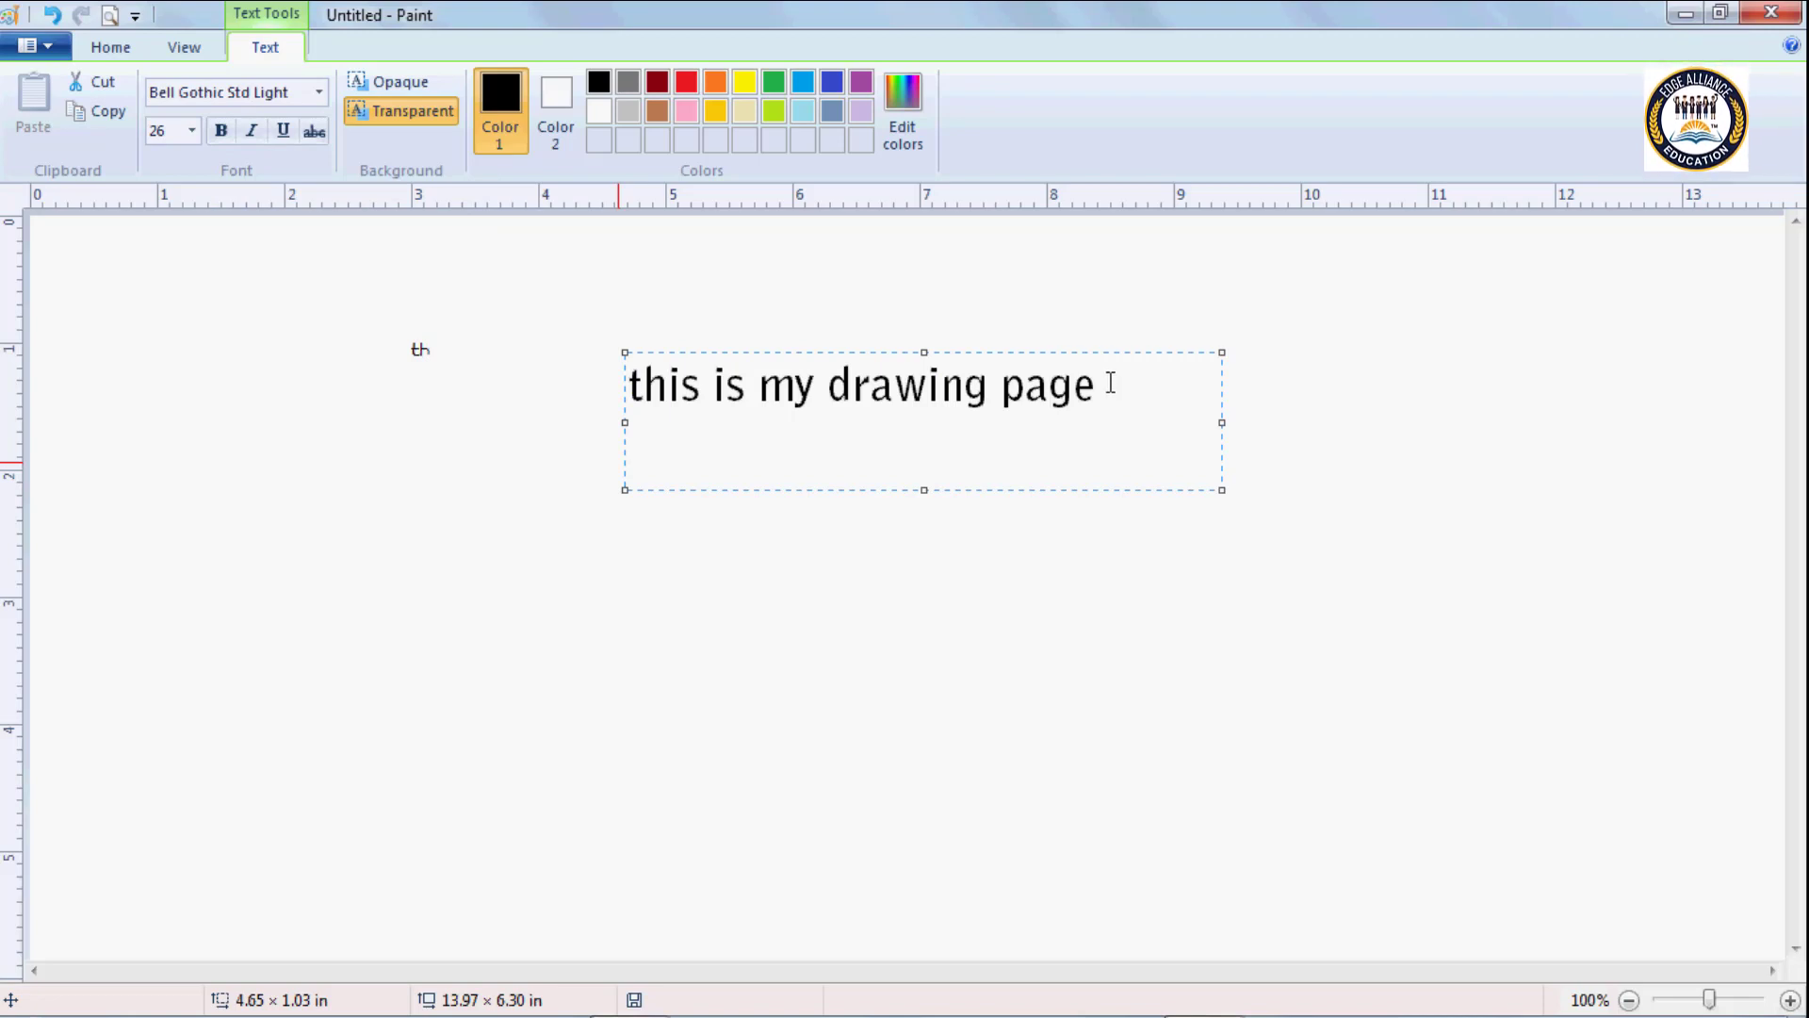
Apply bold to the whole sentence in the text box.
mouse_move(1103, 386)
left_mouse_down()
mouse_move(710, 384)
mouse_move(603, 358)
mouse_move(401, 205)
left_mouse_up()
left_click(210, 134)
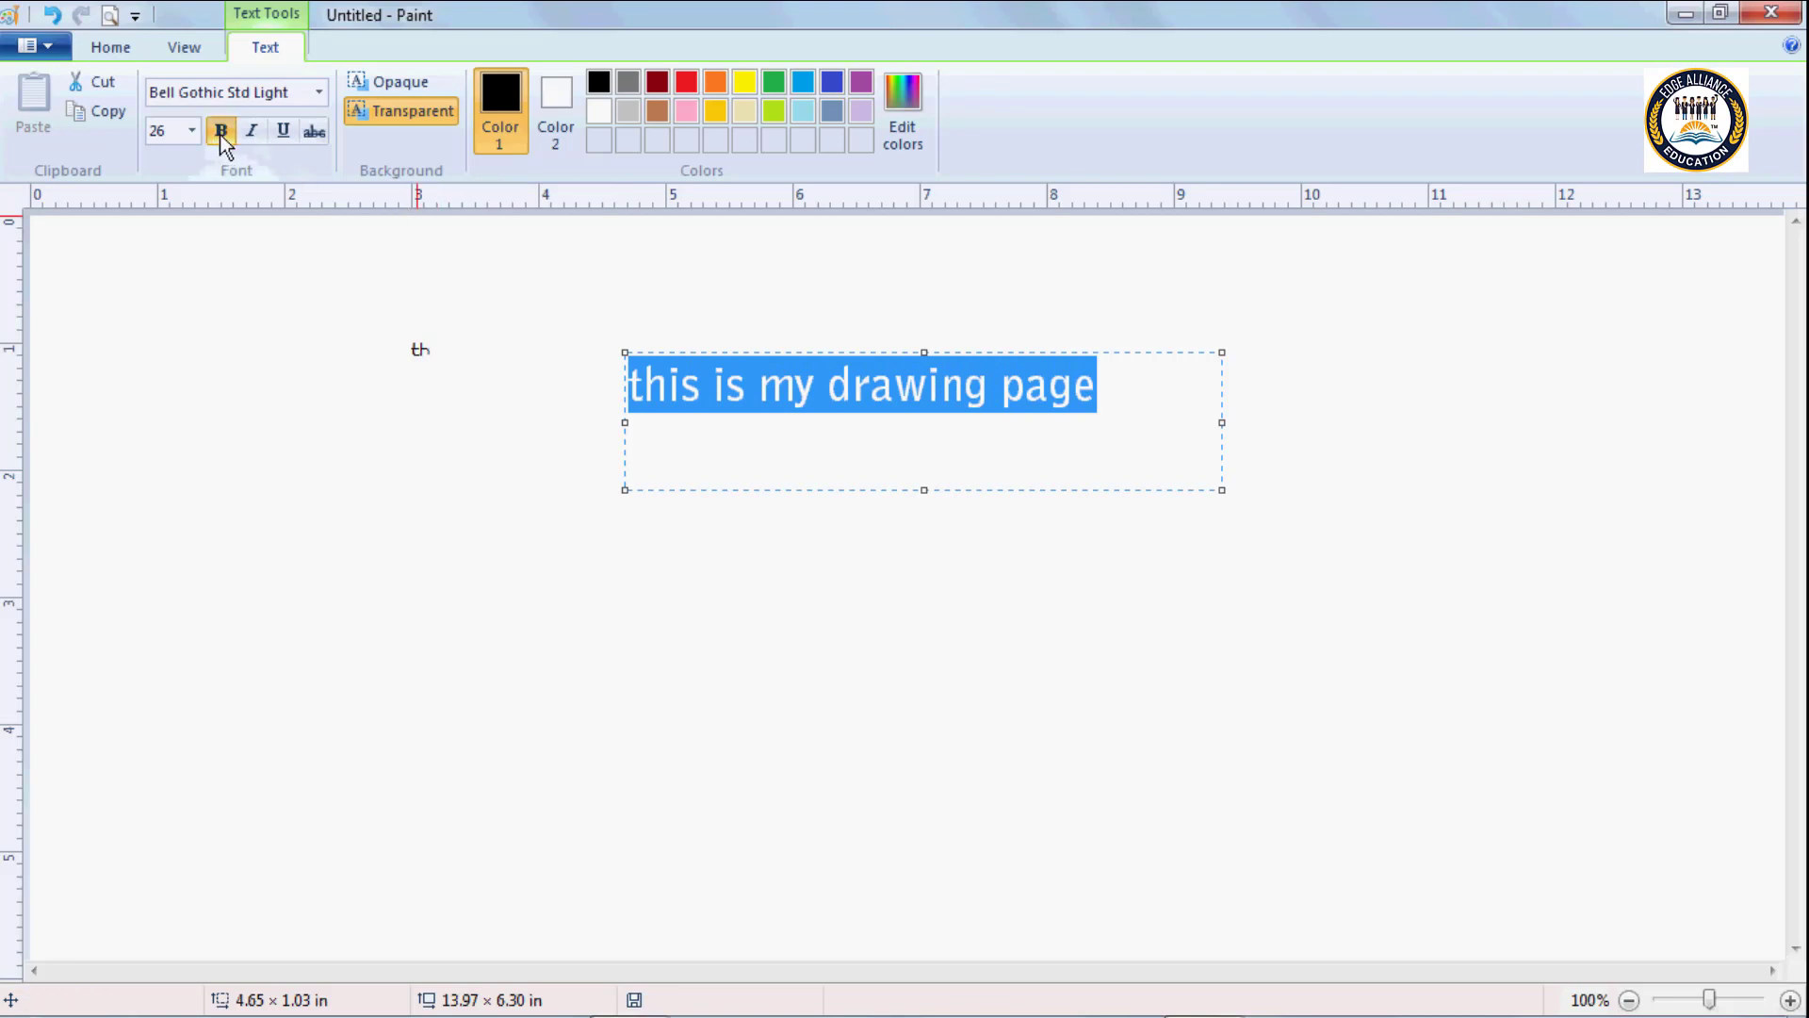
left_click(1106, 384)
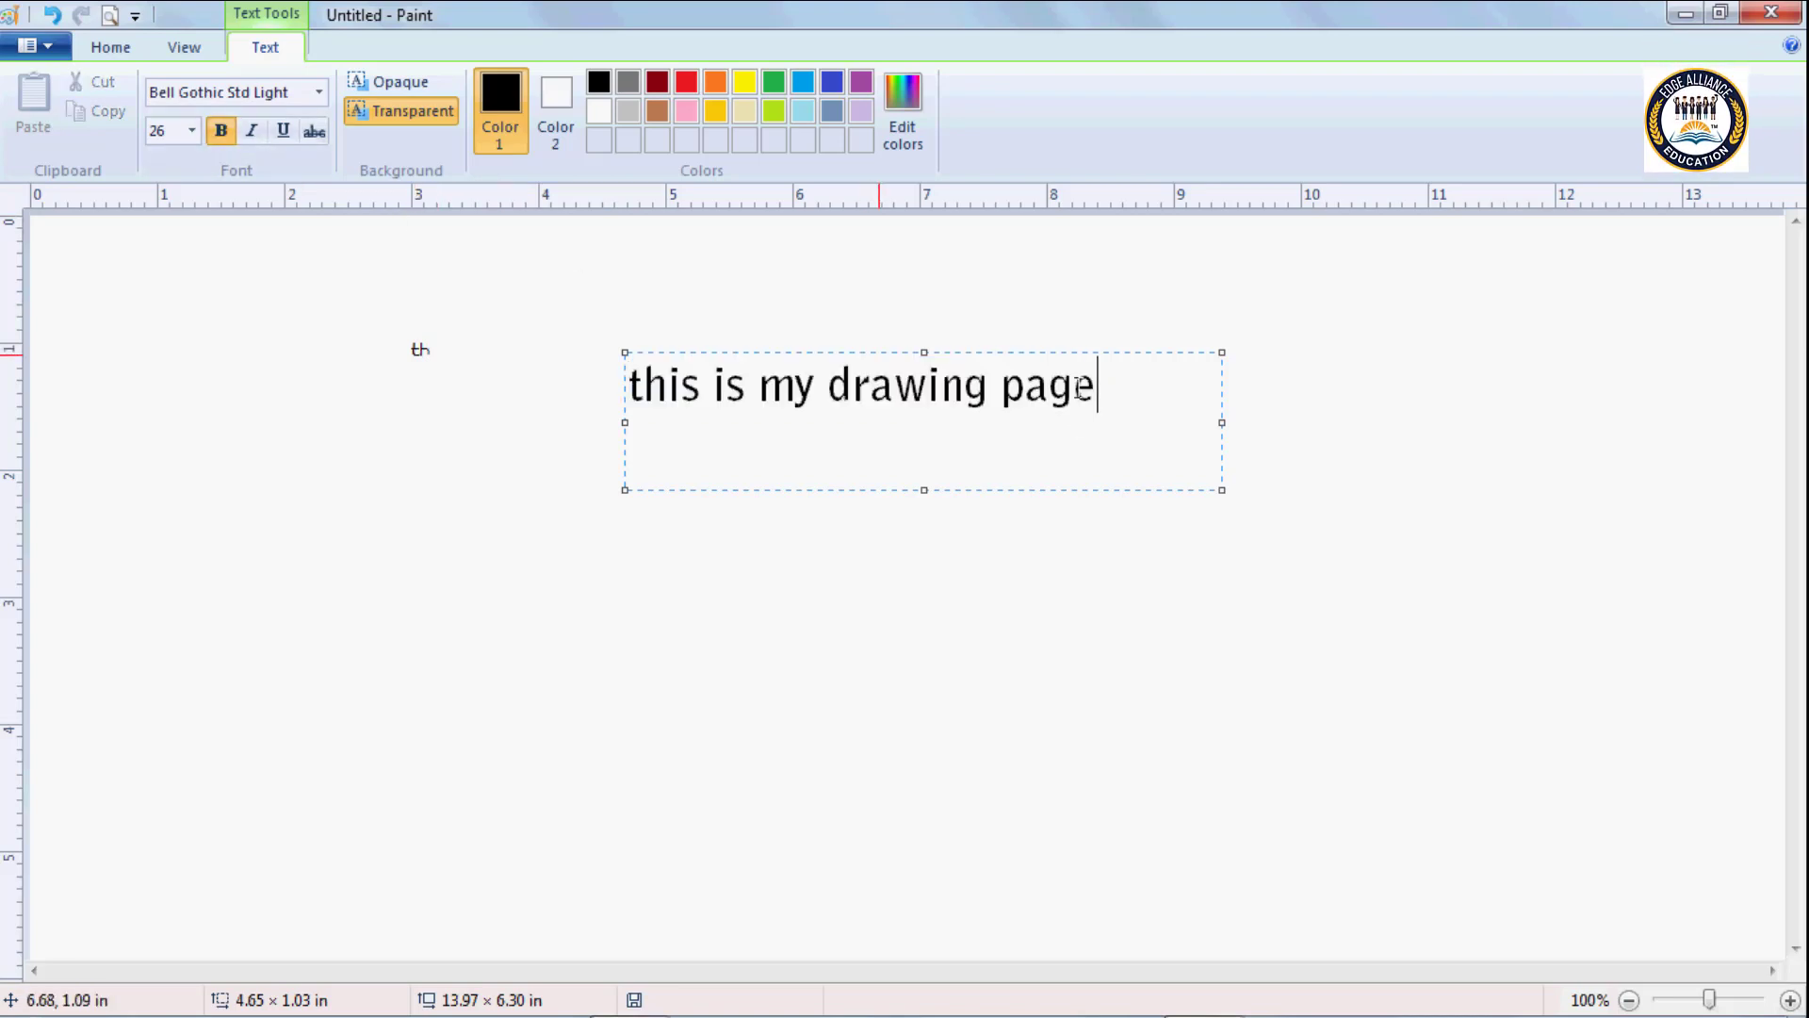
Apply italic to the whole sentence in the text box.
mouse_move(1102, 388)
left_mouse_down()
mouse_move(667, 386)
mouse_move(622, 367)
left_mouse_up()
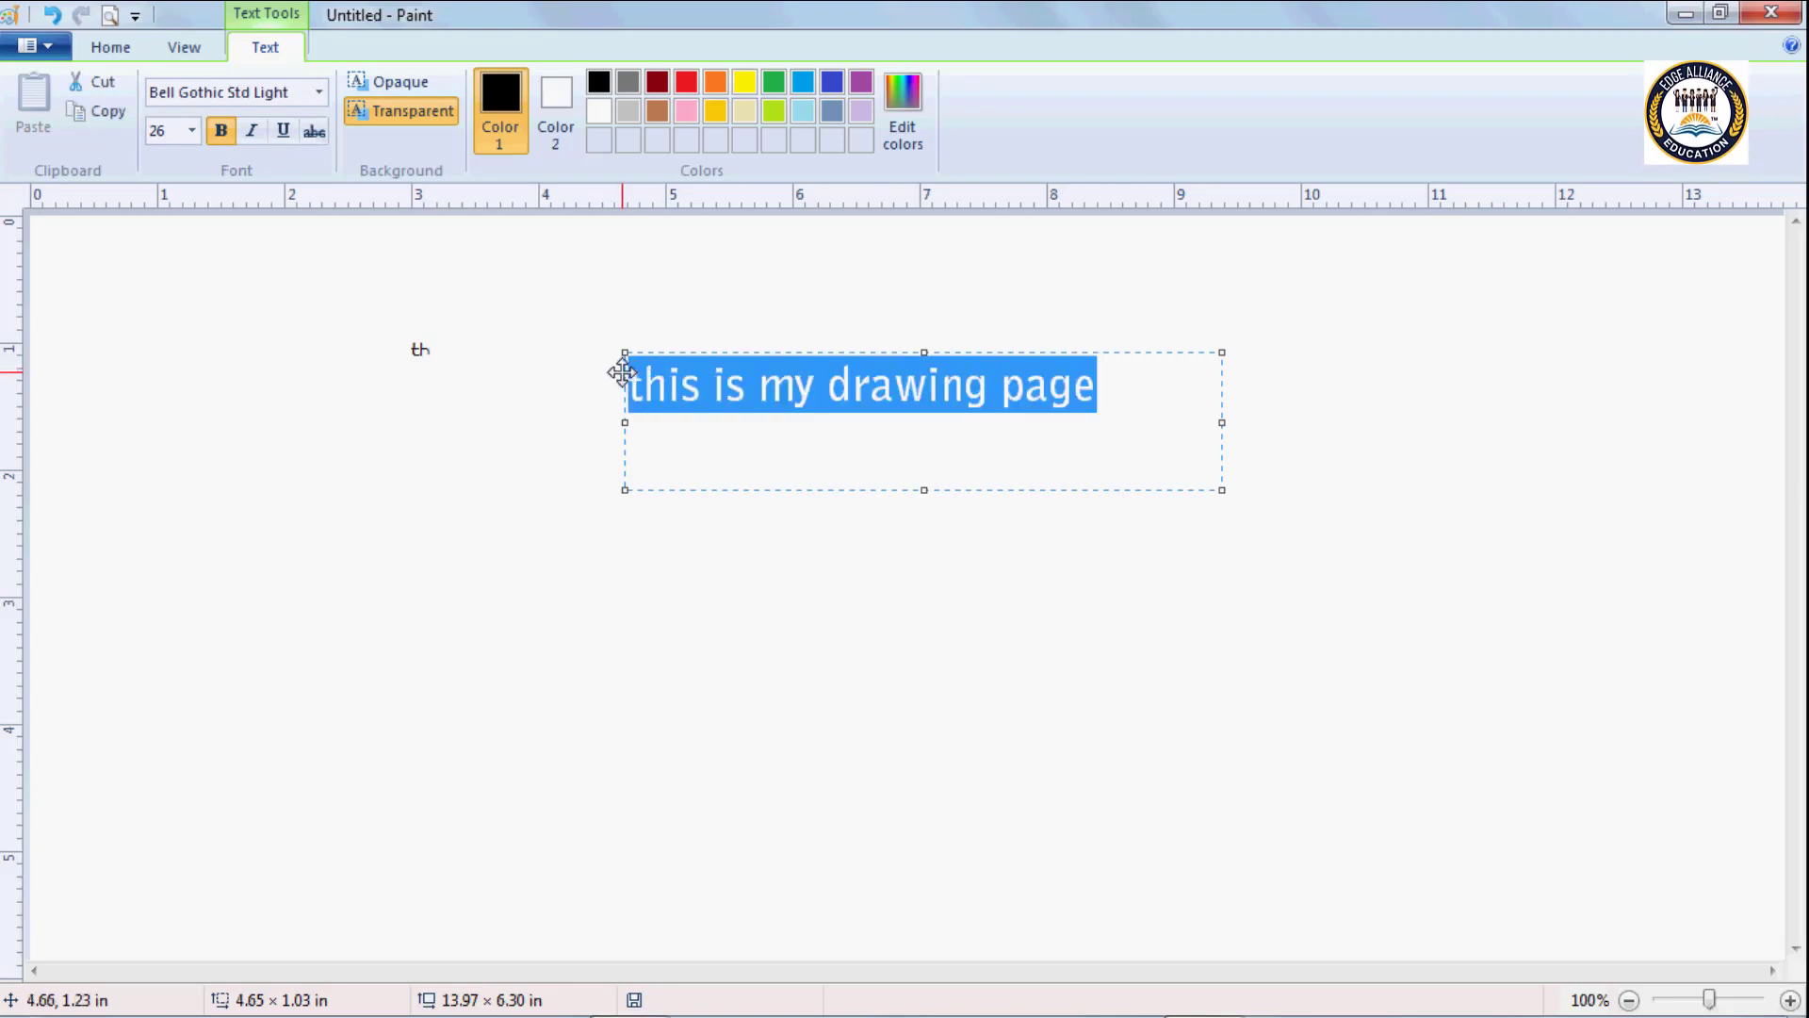
left_click(252, 133)
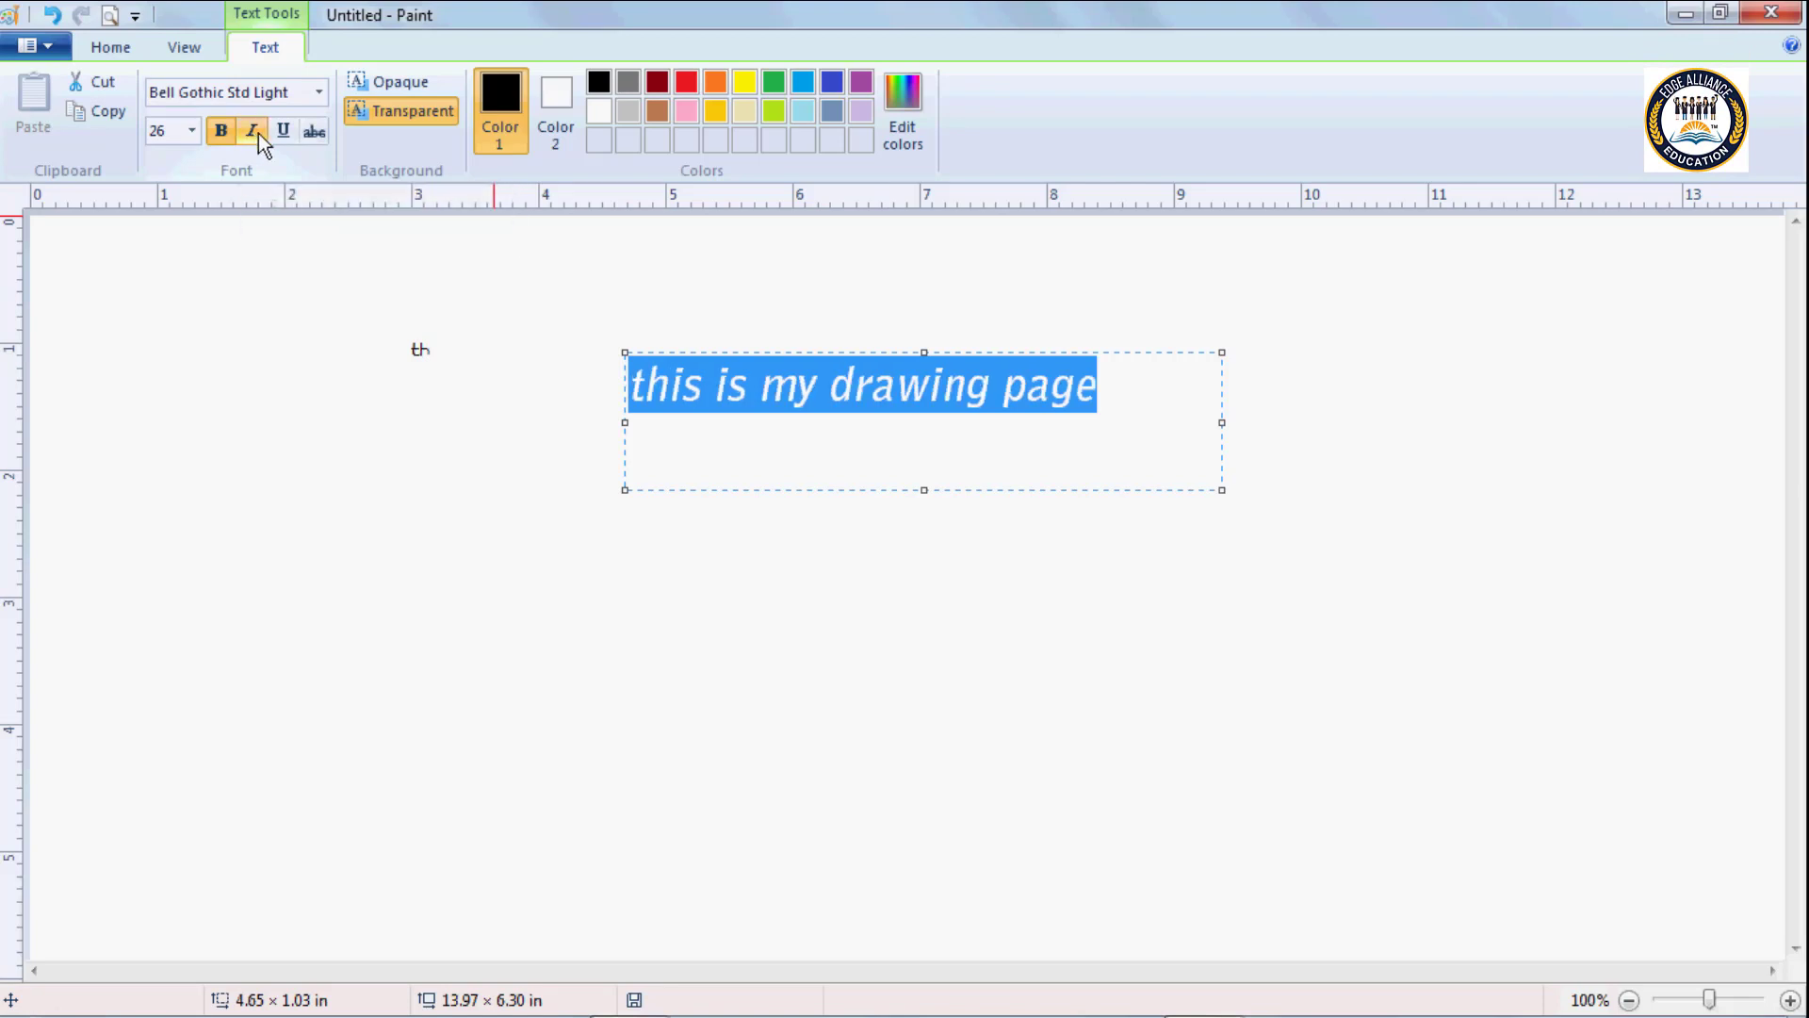
left_click(1100, 390)
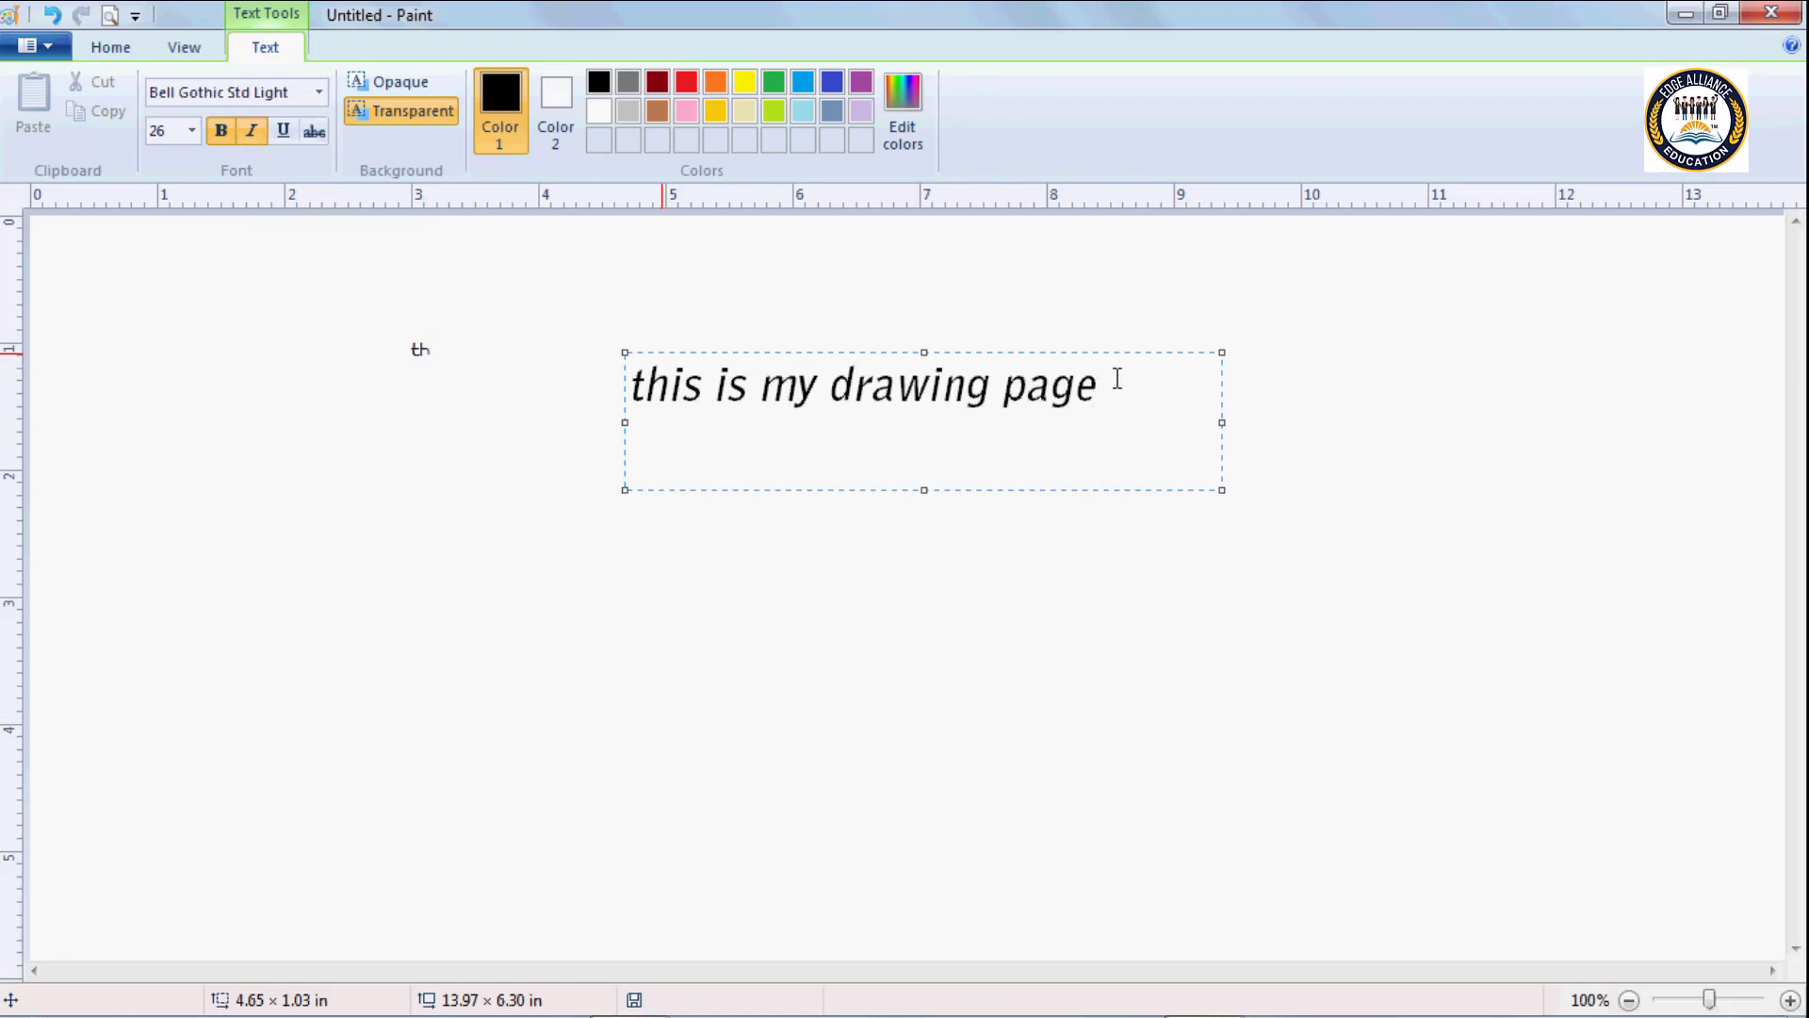
Underline the whole sentence in the text box.
left_click_drag(1116, 377, 643, 373)
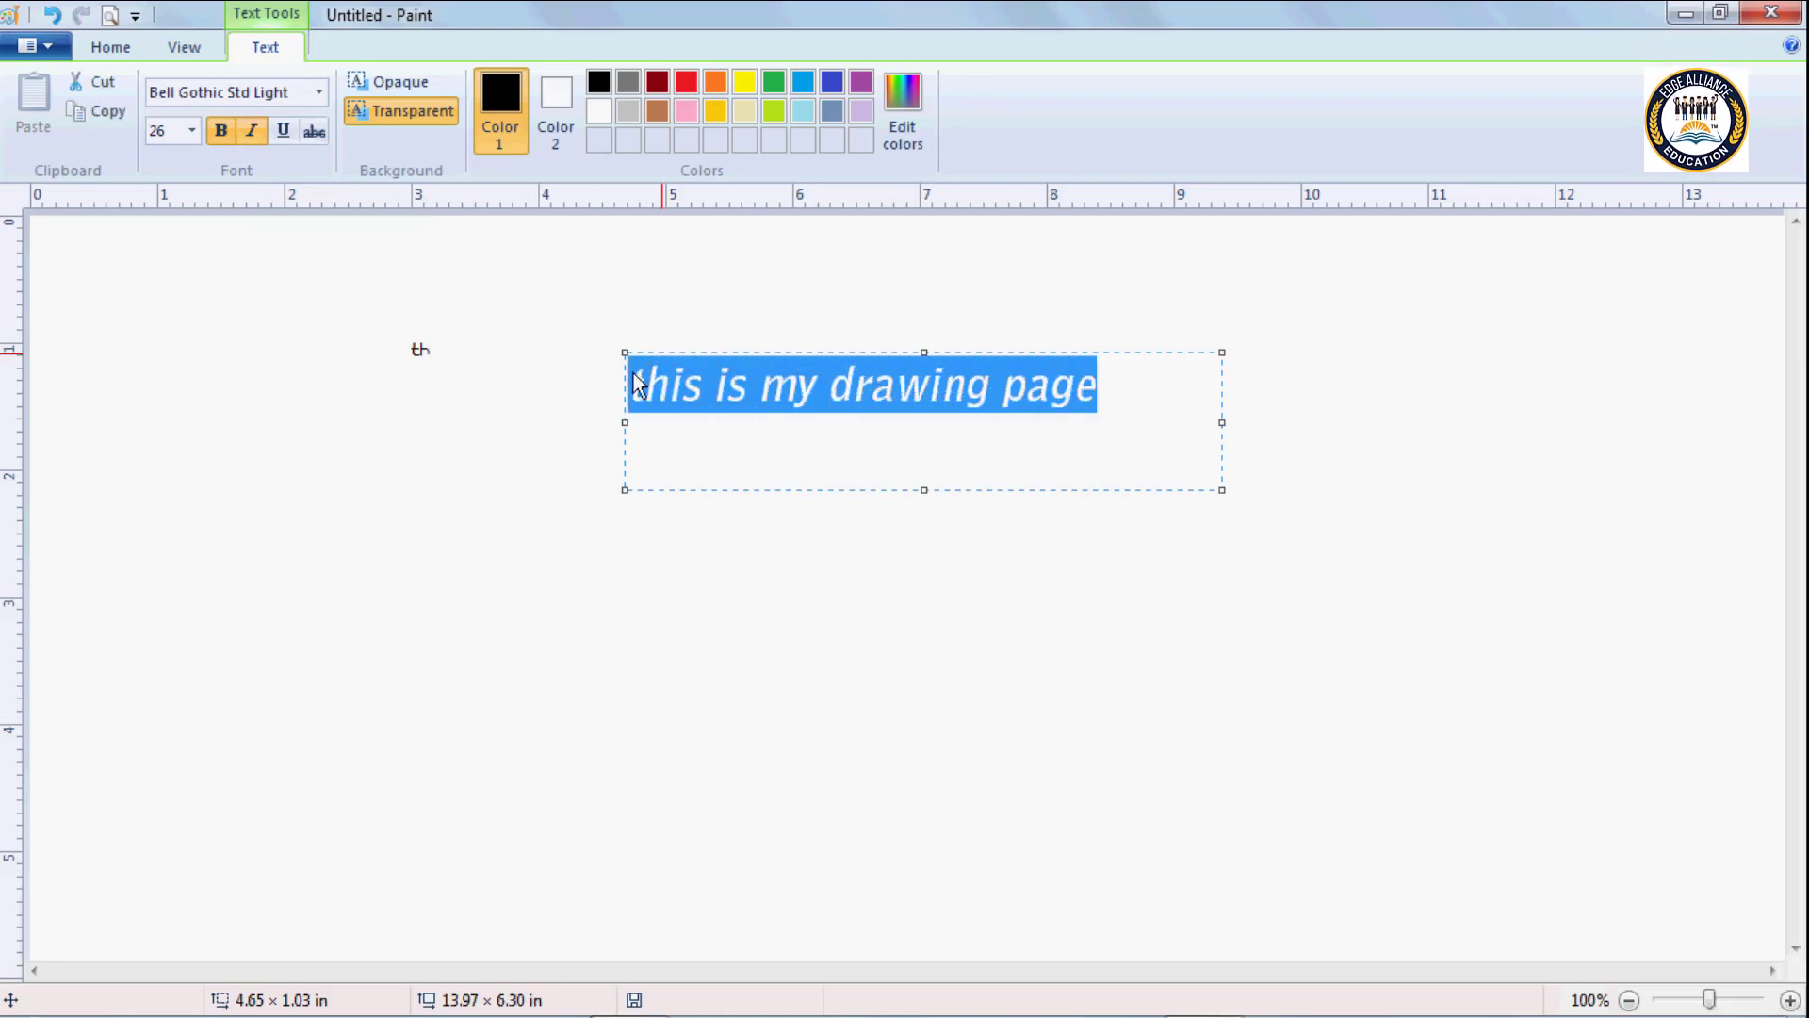
left_click(287, 131)
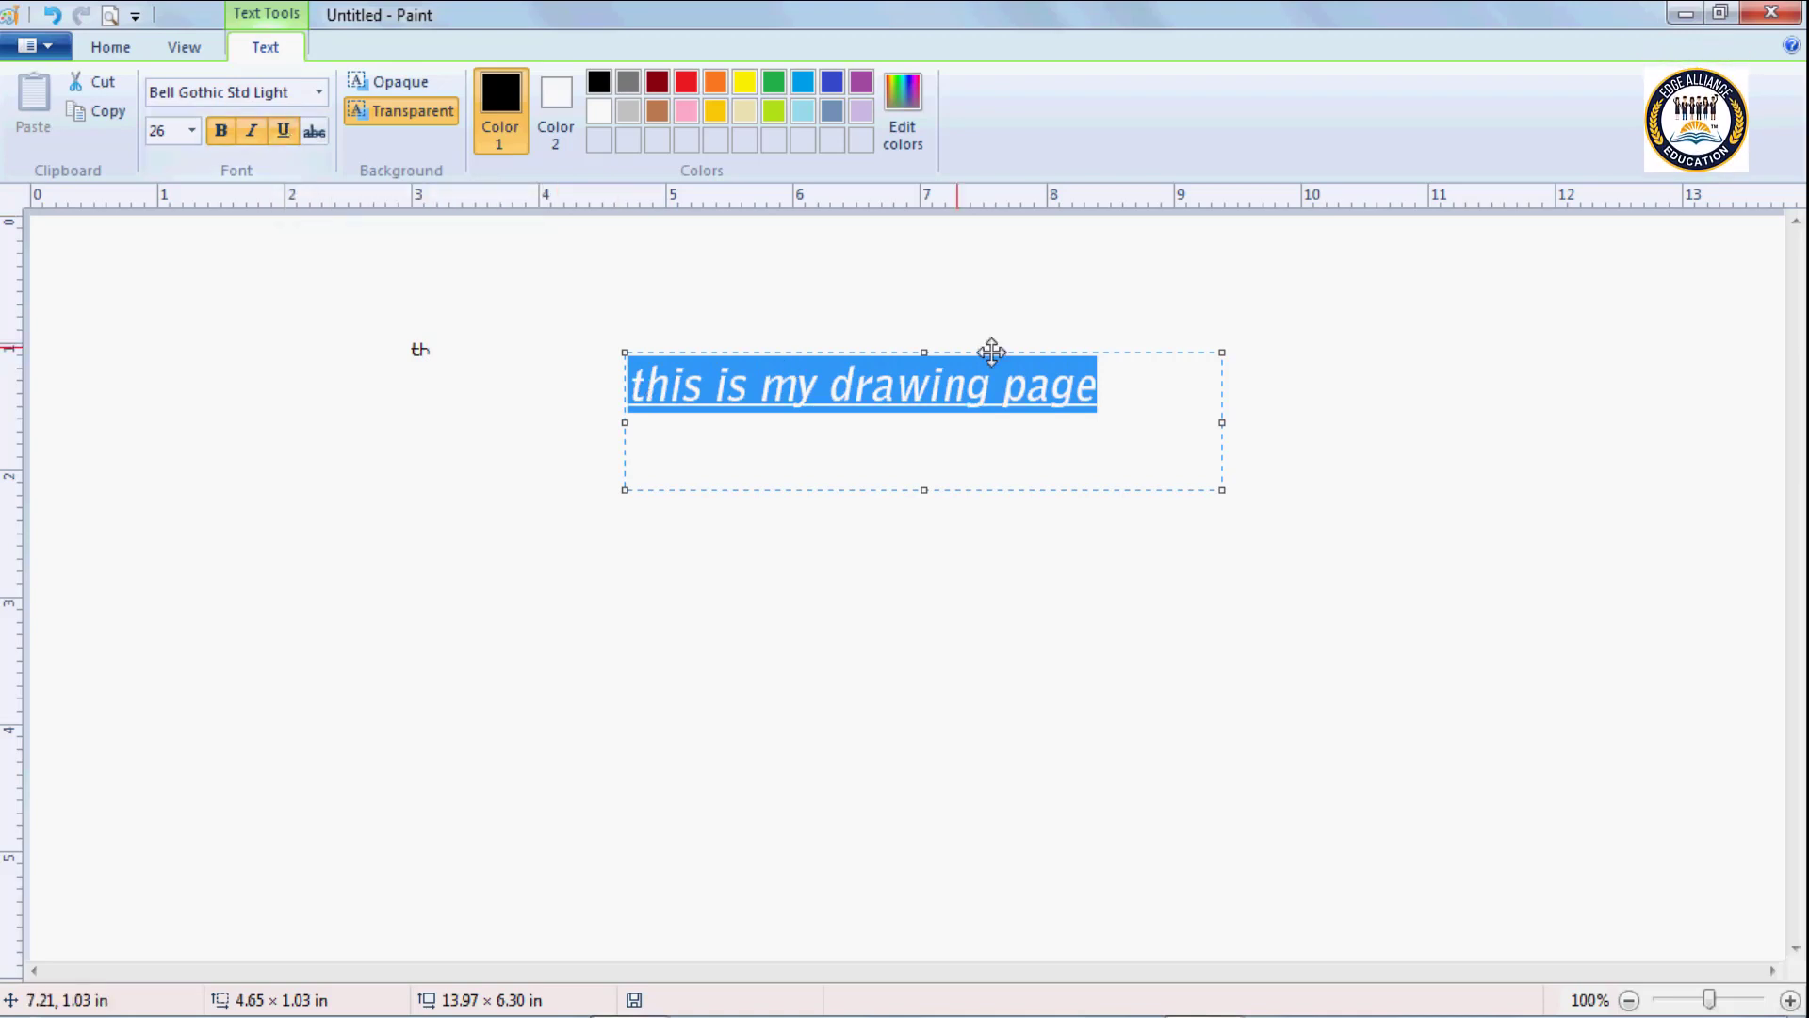
left_click(1103, 388)
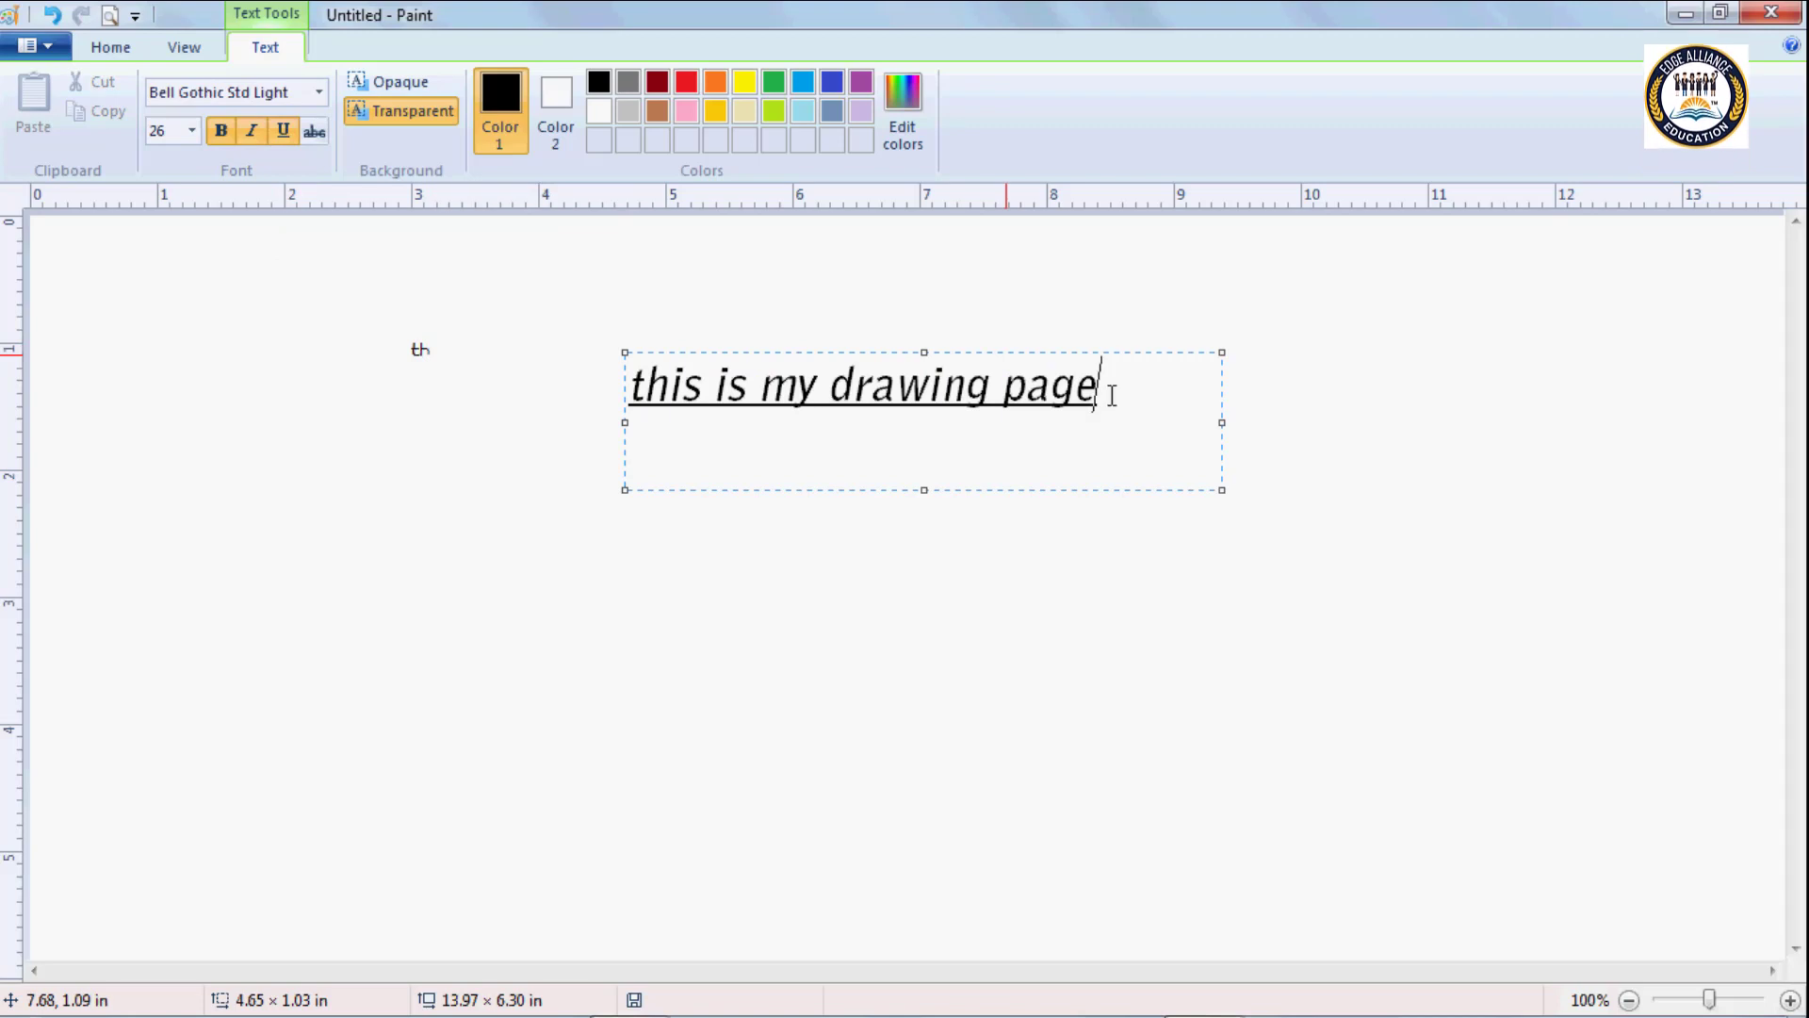
Remove the bold, italic and underline formatting from the whole sentence.
left_click_drag(1111, 394, 631, 387)
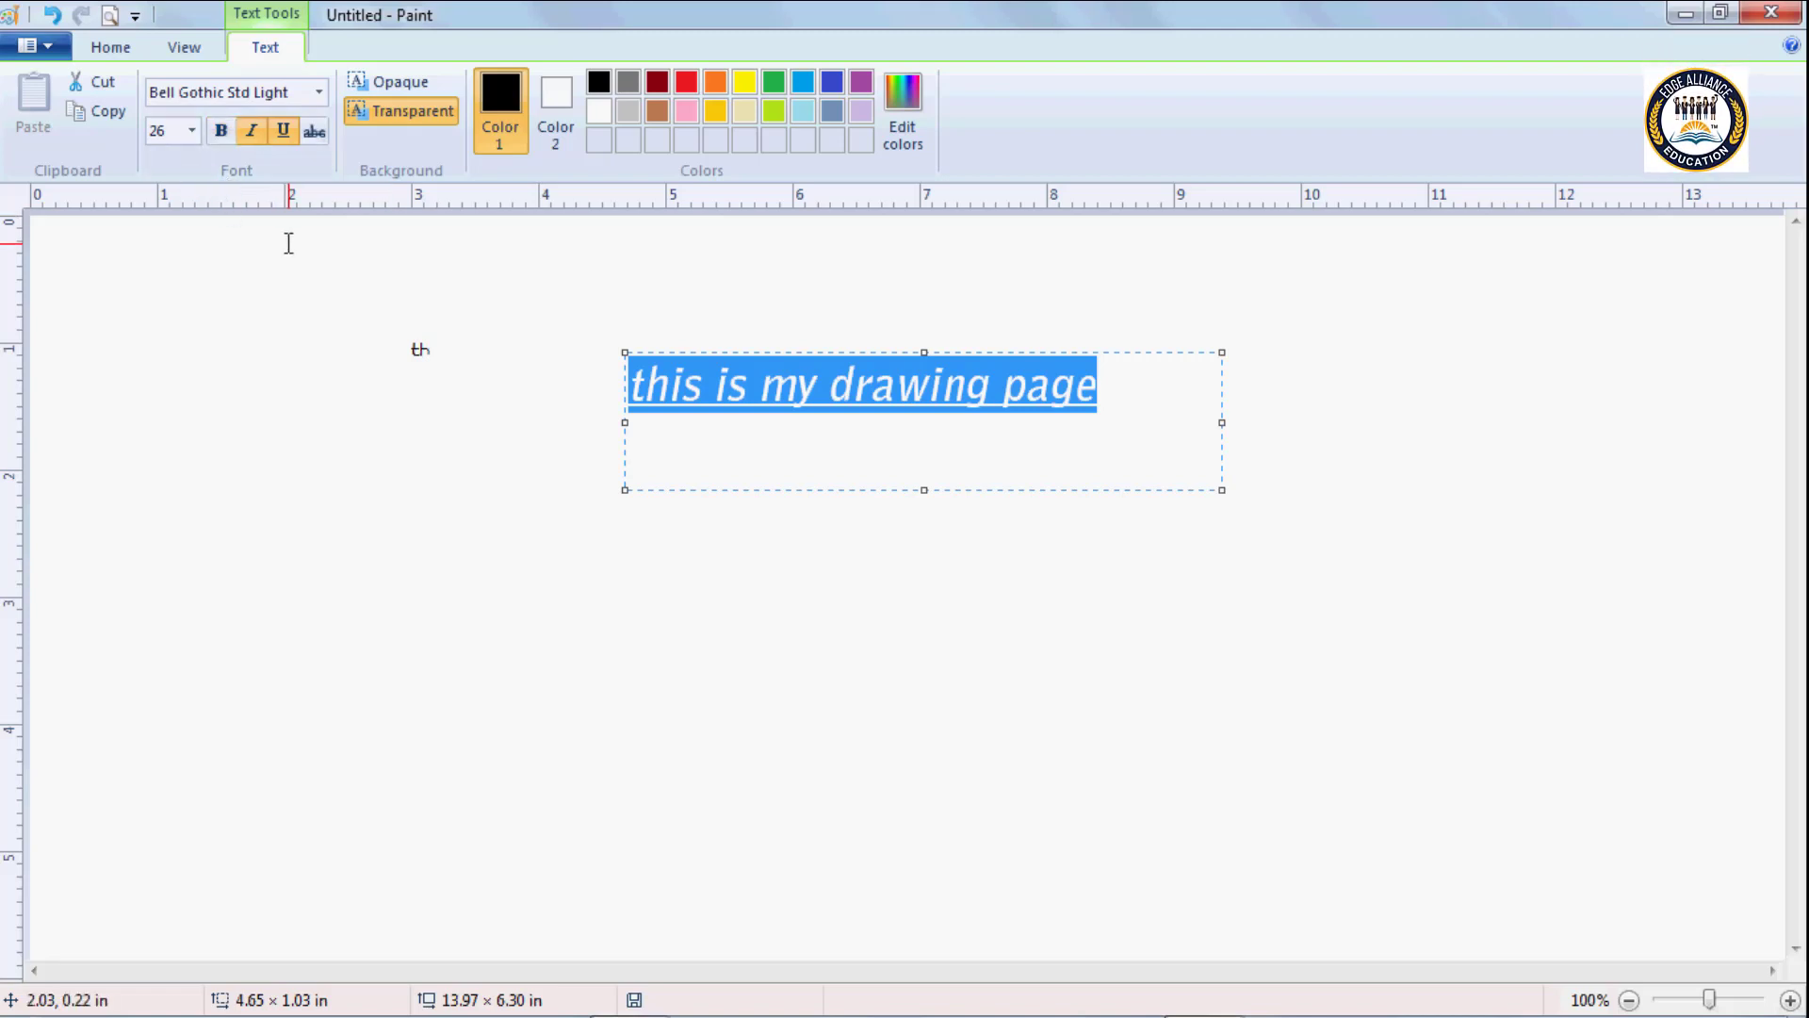
left_click(252, 137)
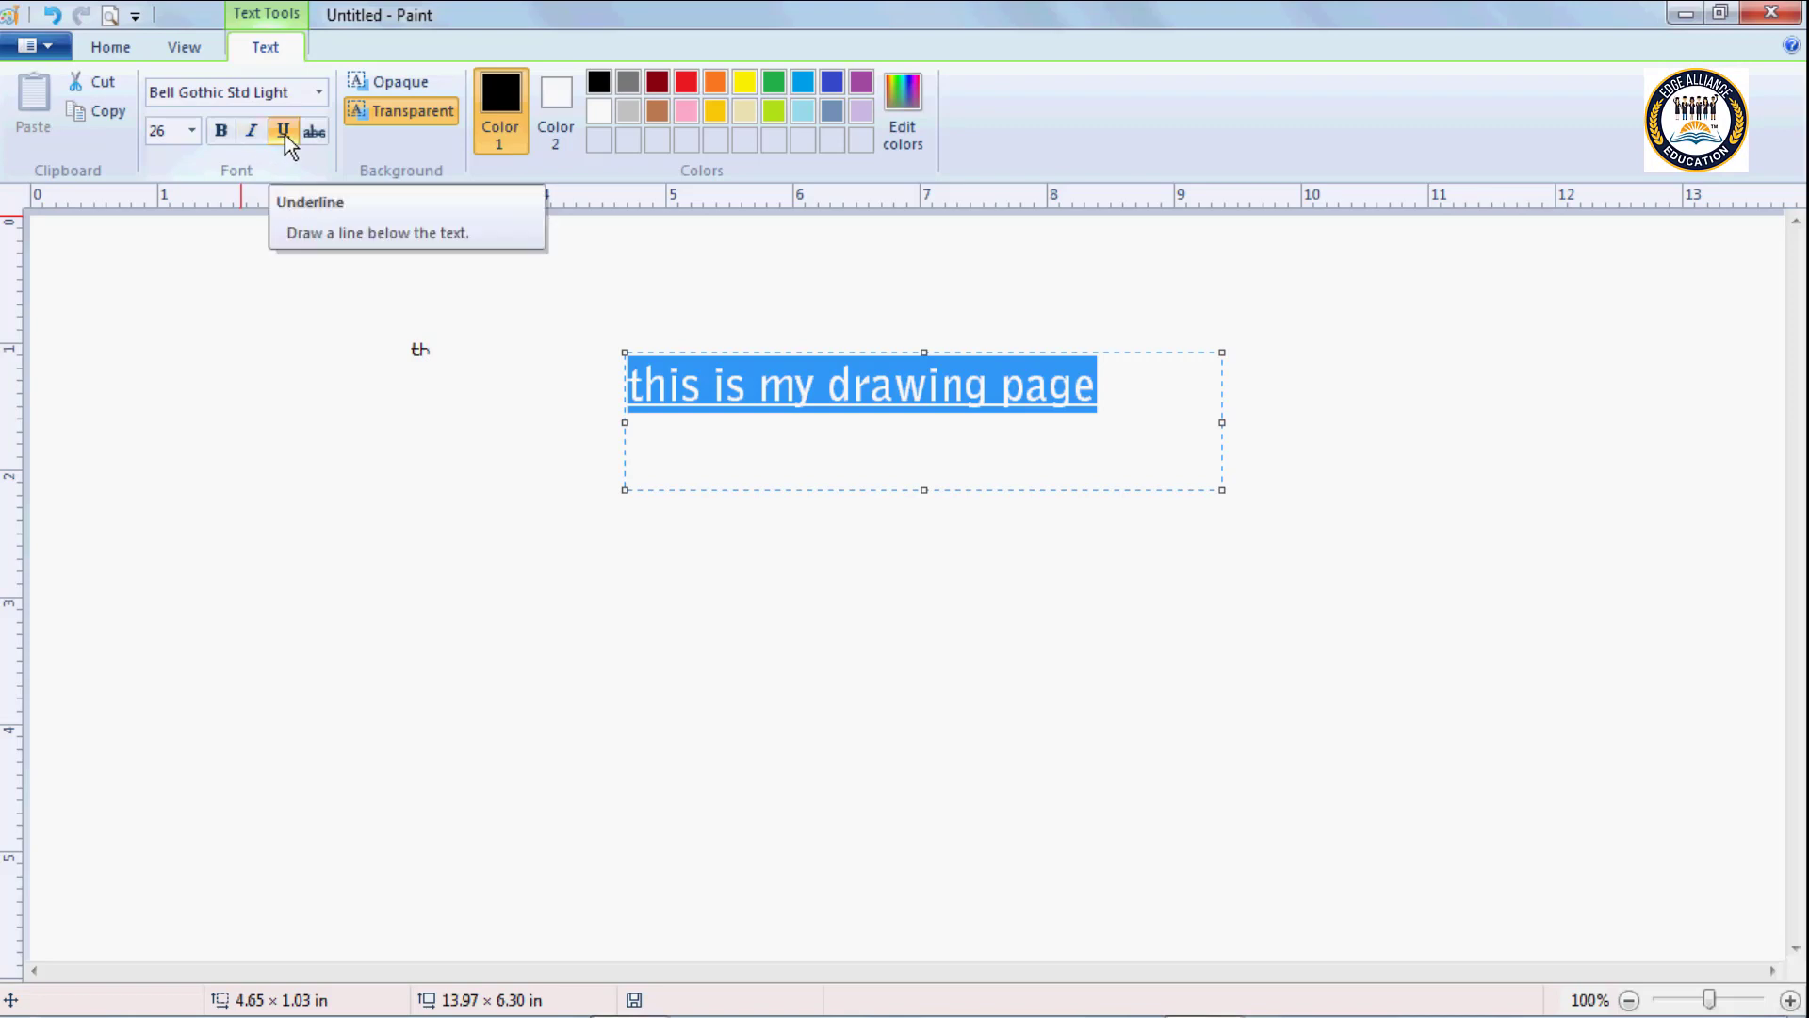
left_click(282, 131)
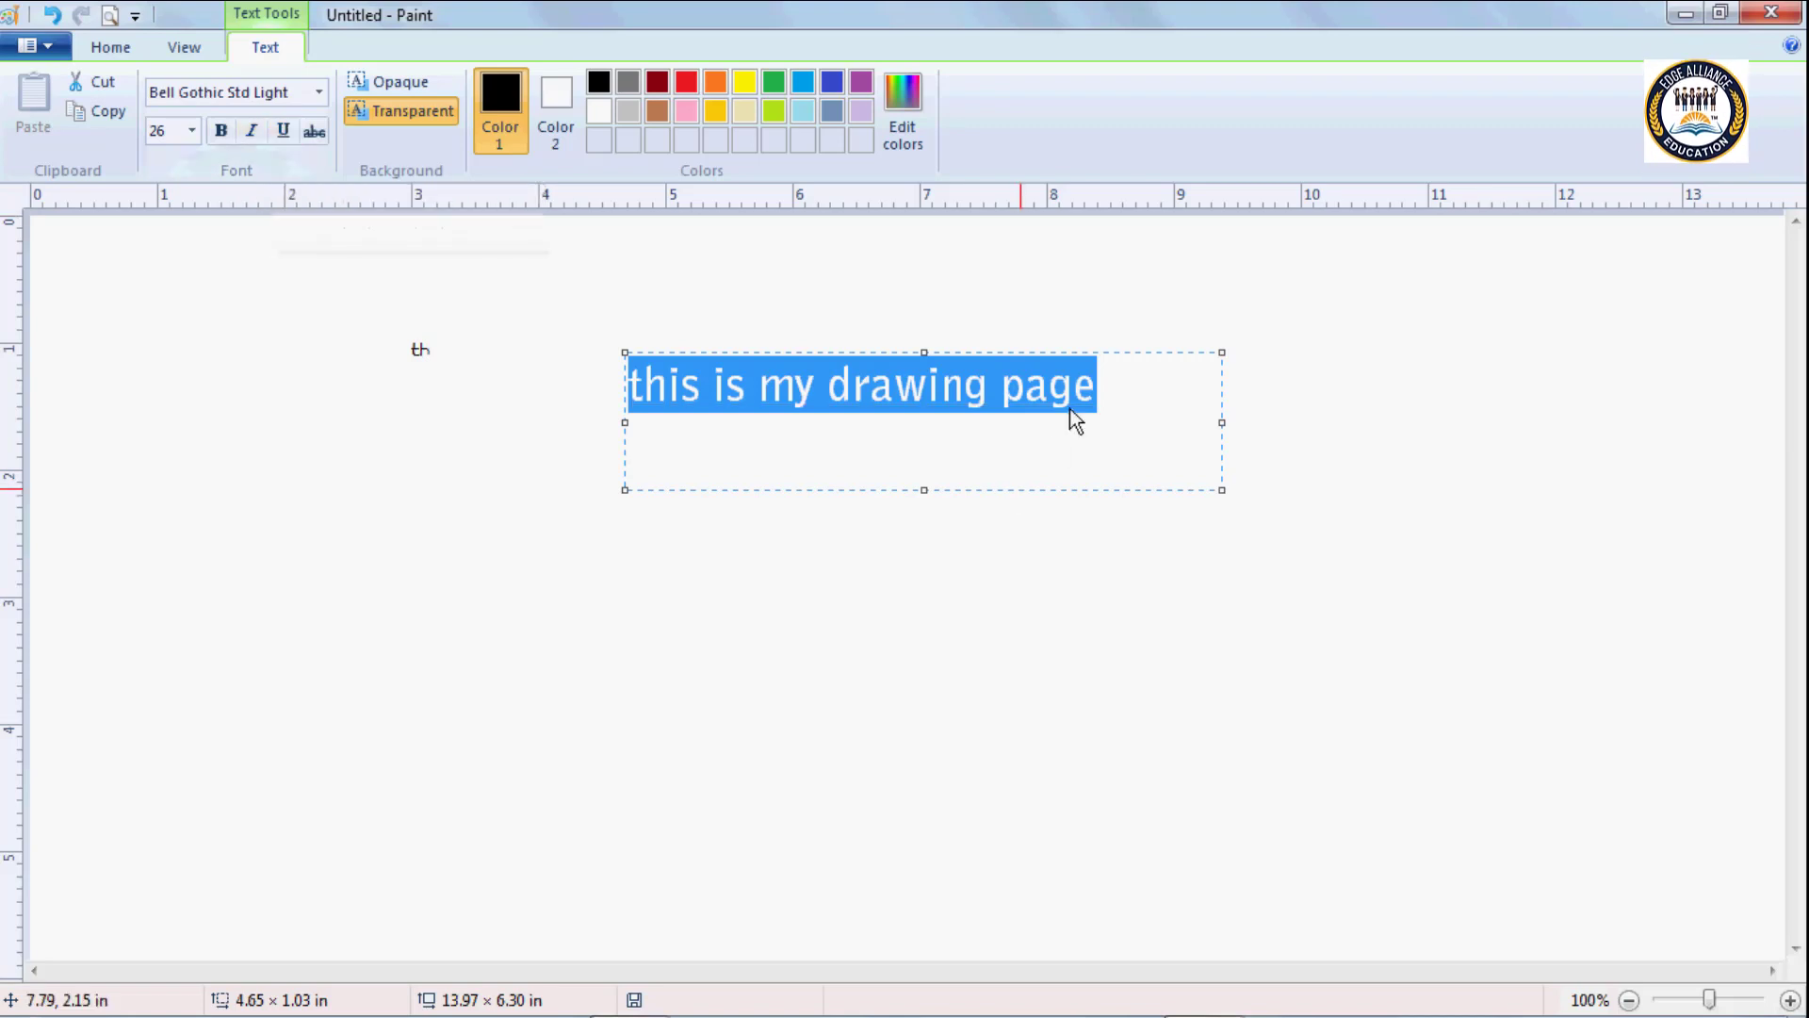
left_click(1096, 391)
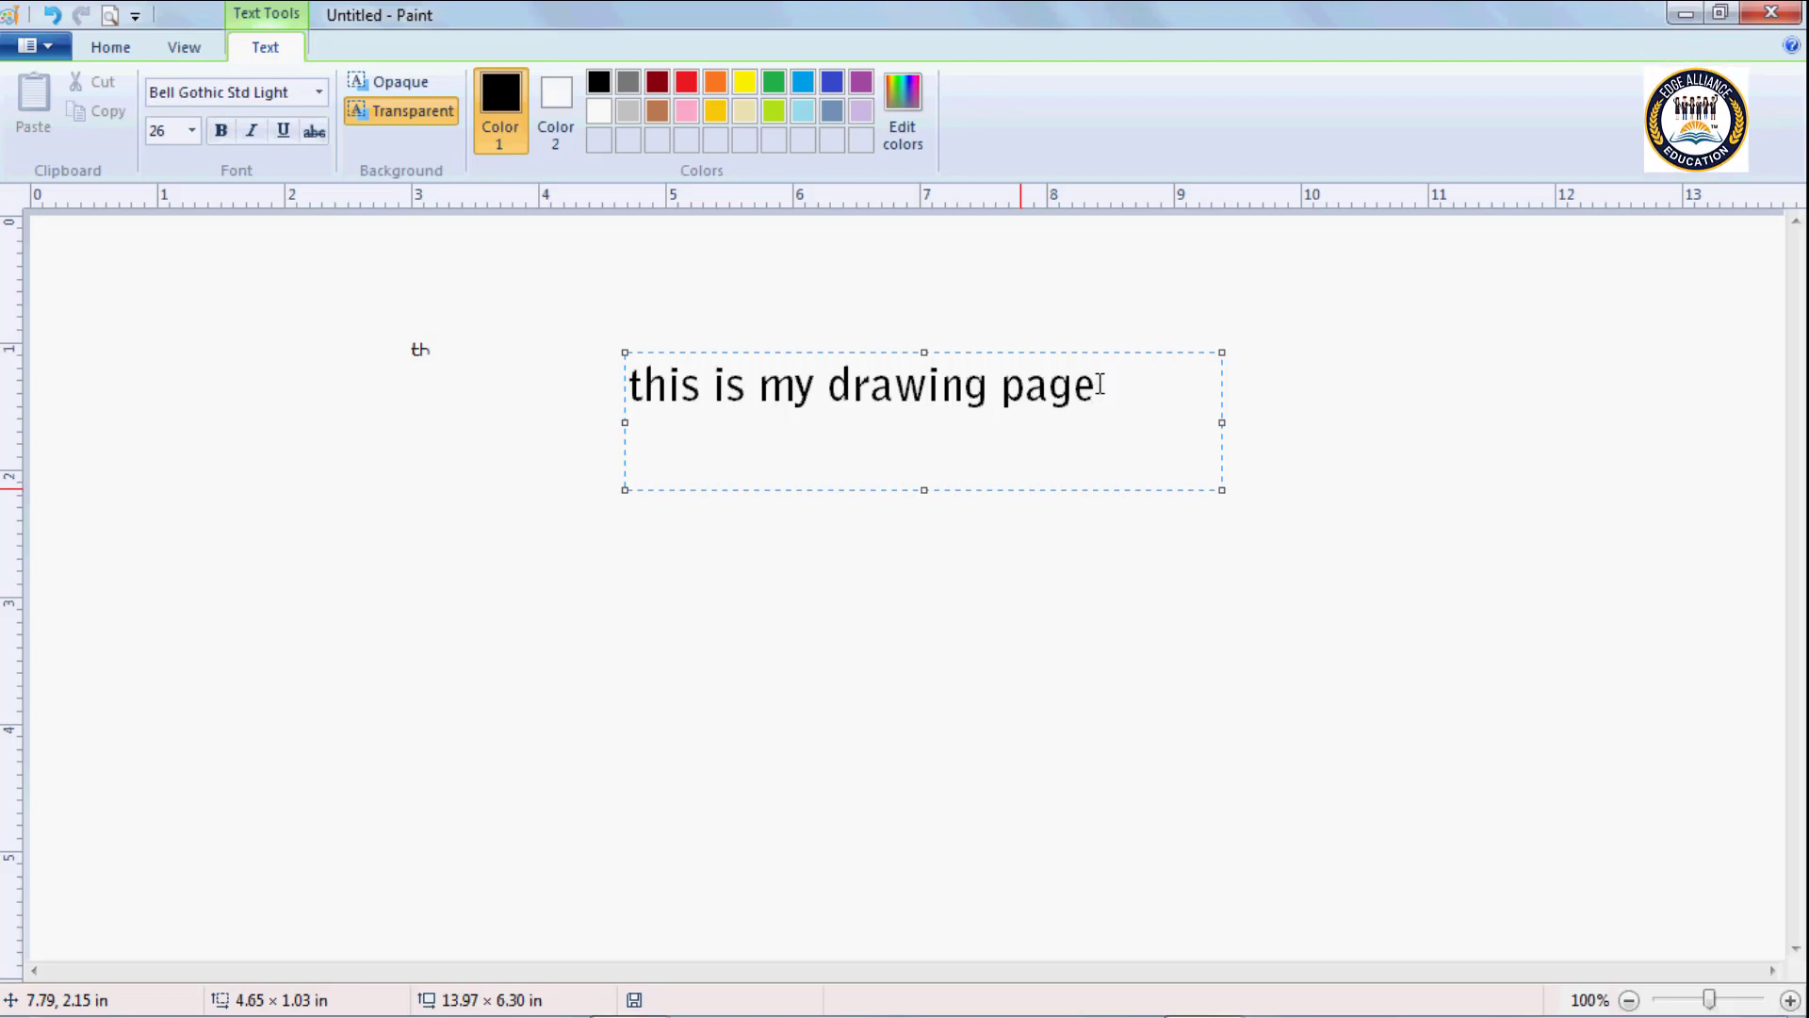
Apply bold, italic and underline to the whole sentence "this is my drawing page".
left_click_drag(1100, 385, 622, 382)
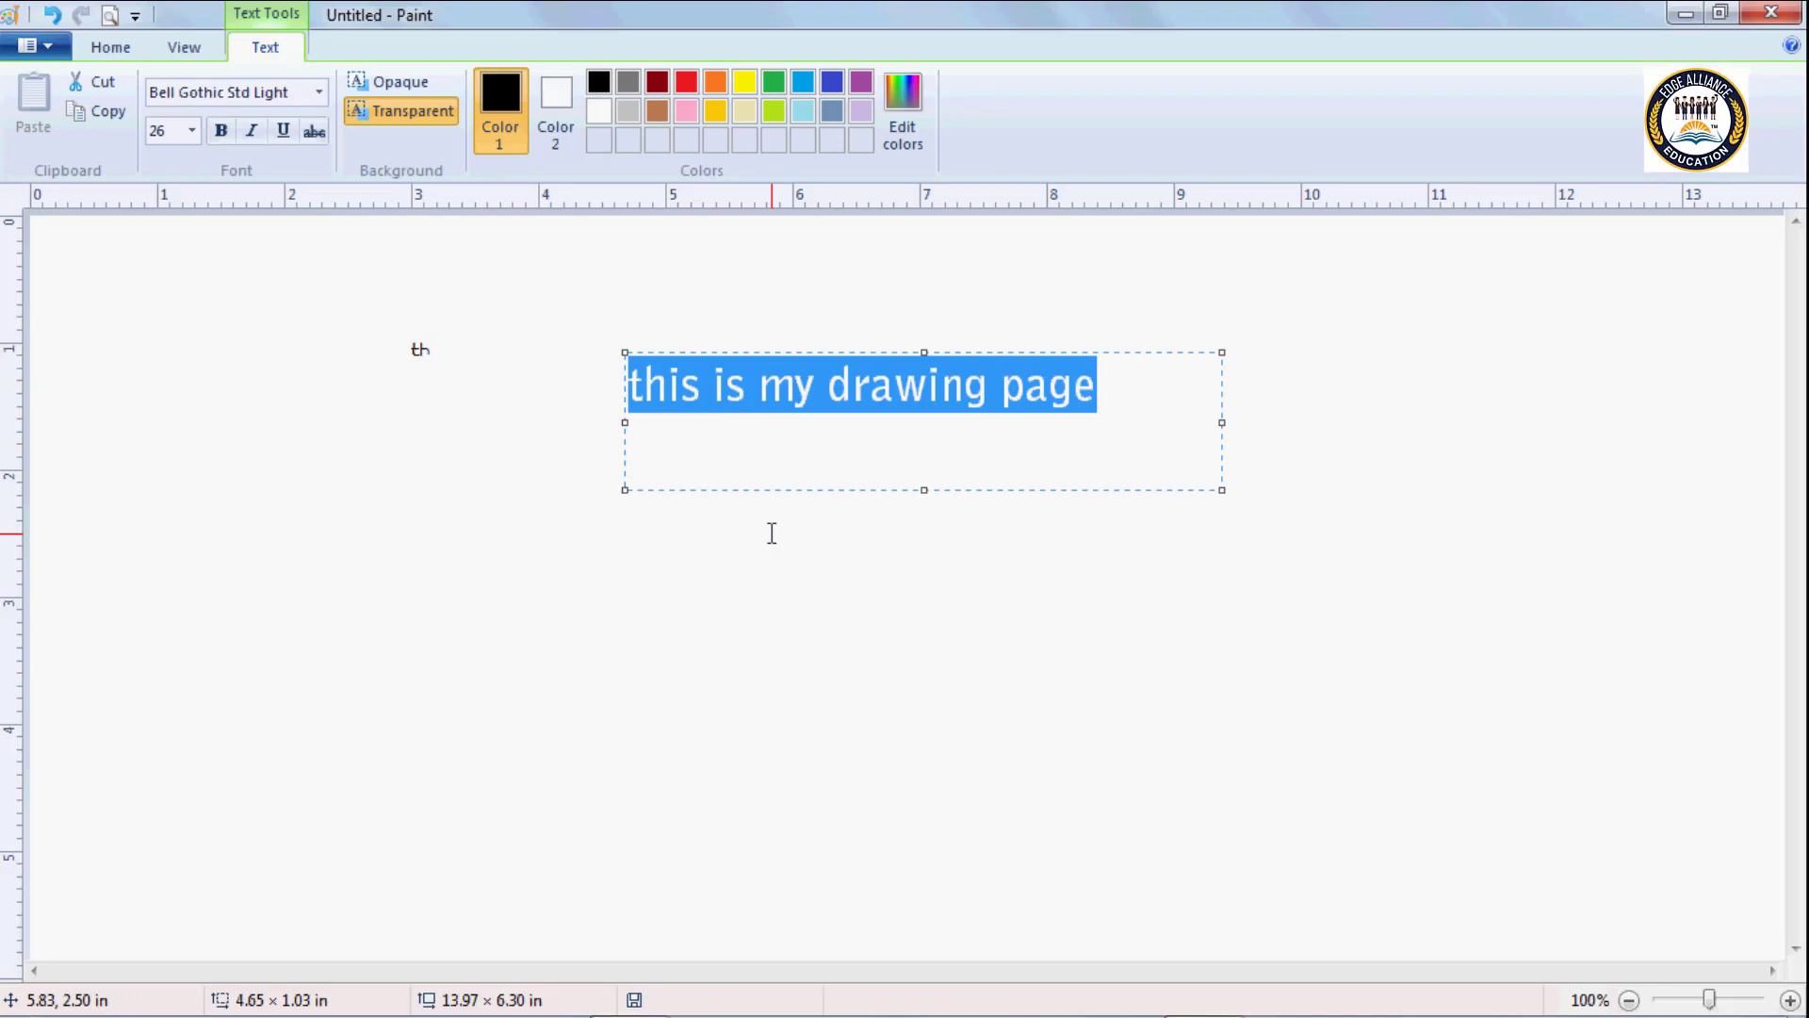
key("ctrl+b")
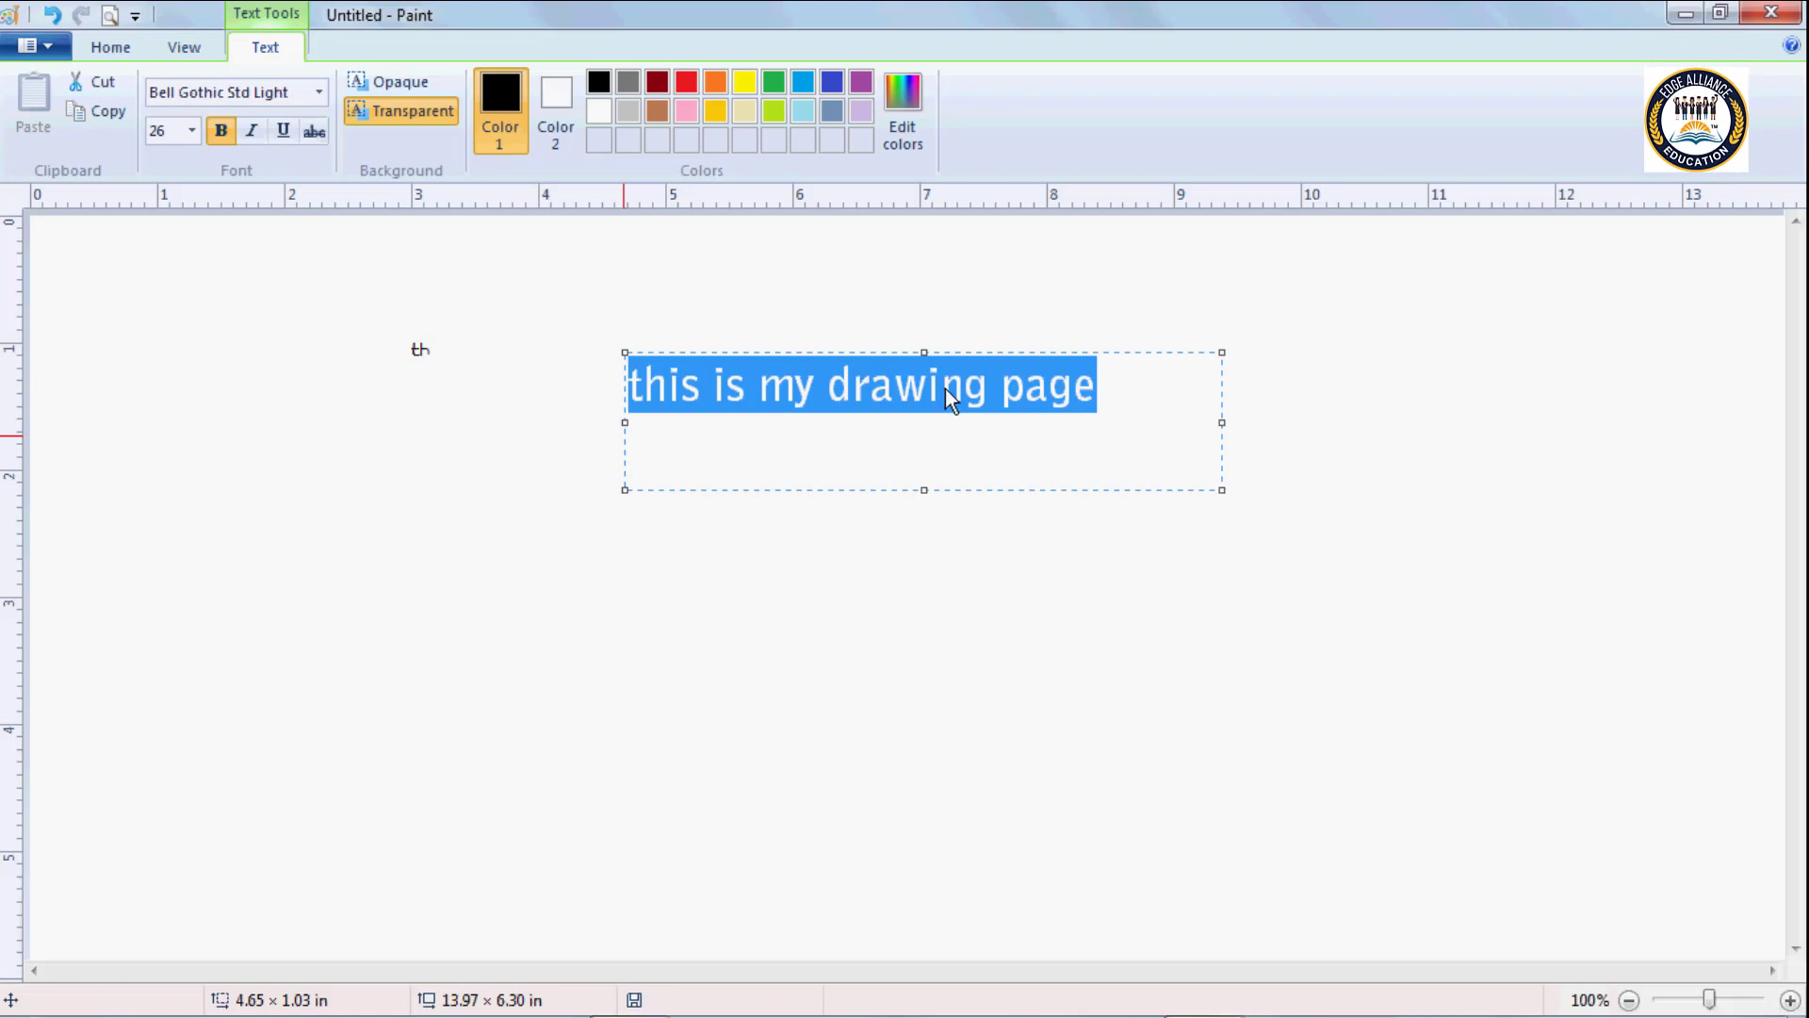
key("ctrl+i")
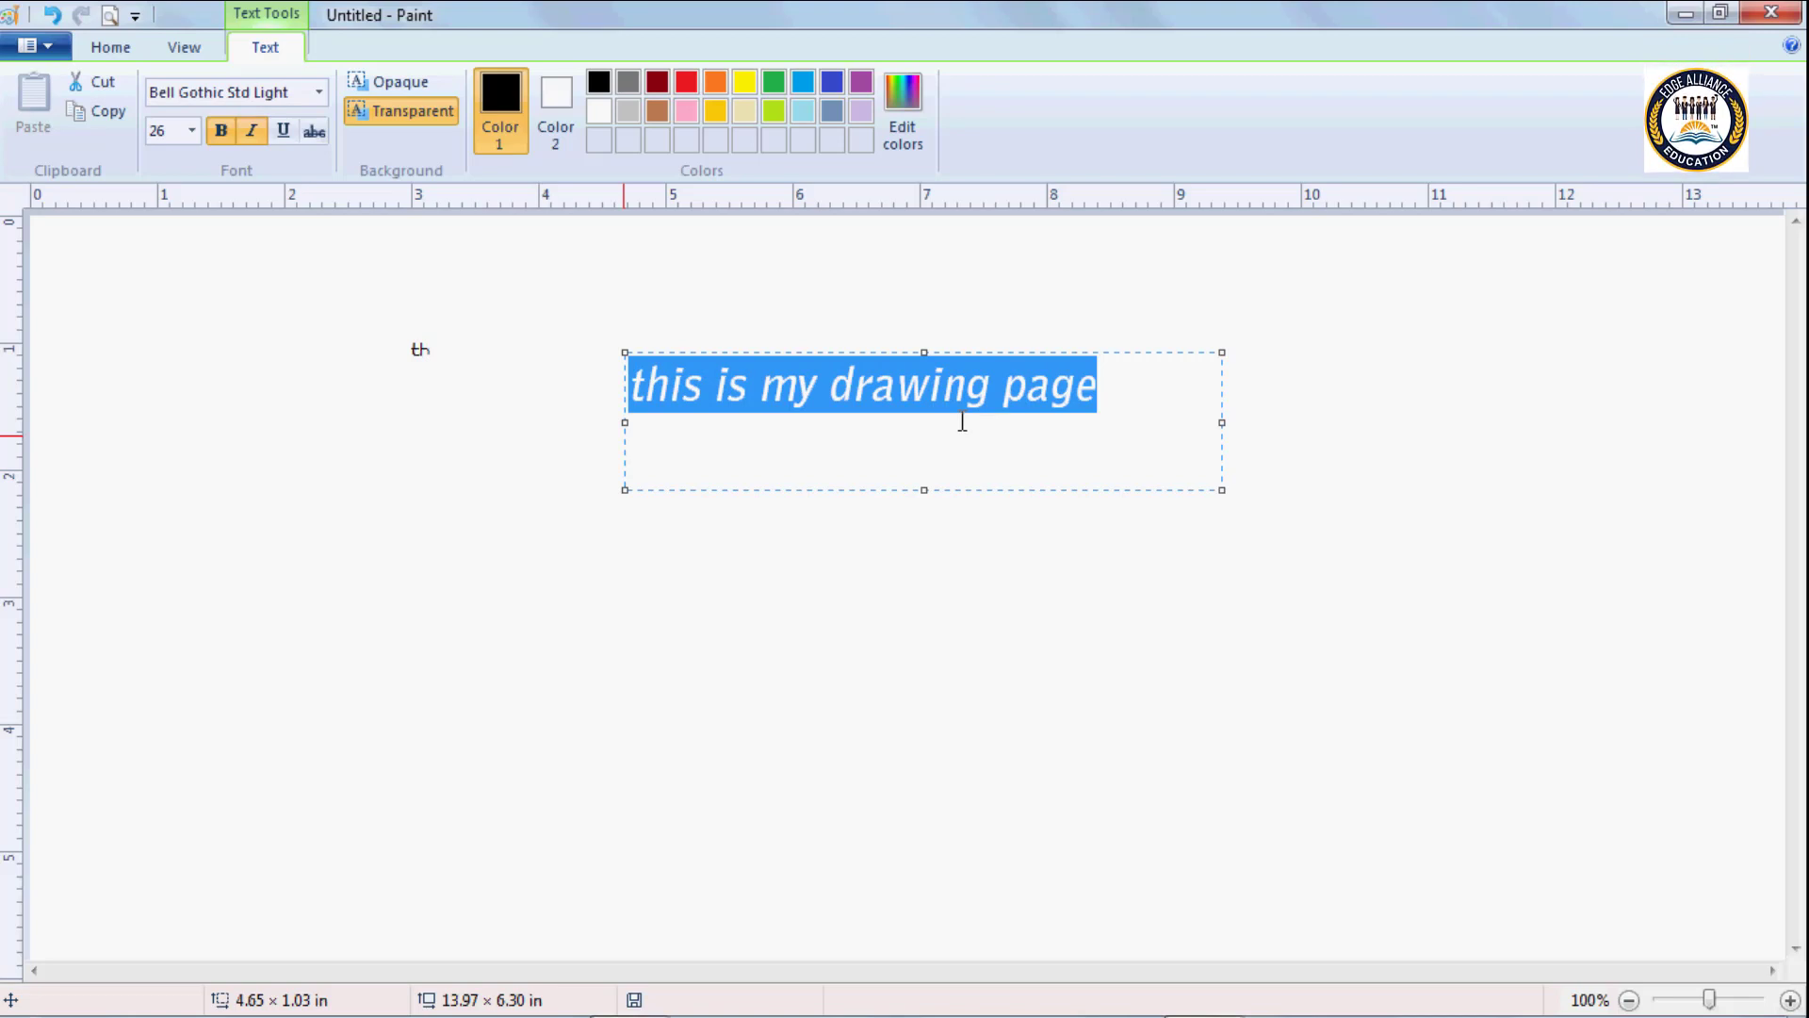
key("ctrl+u")
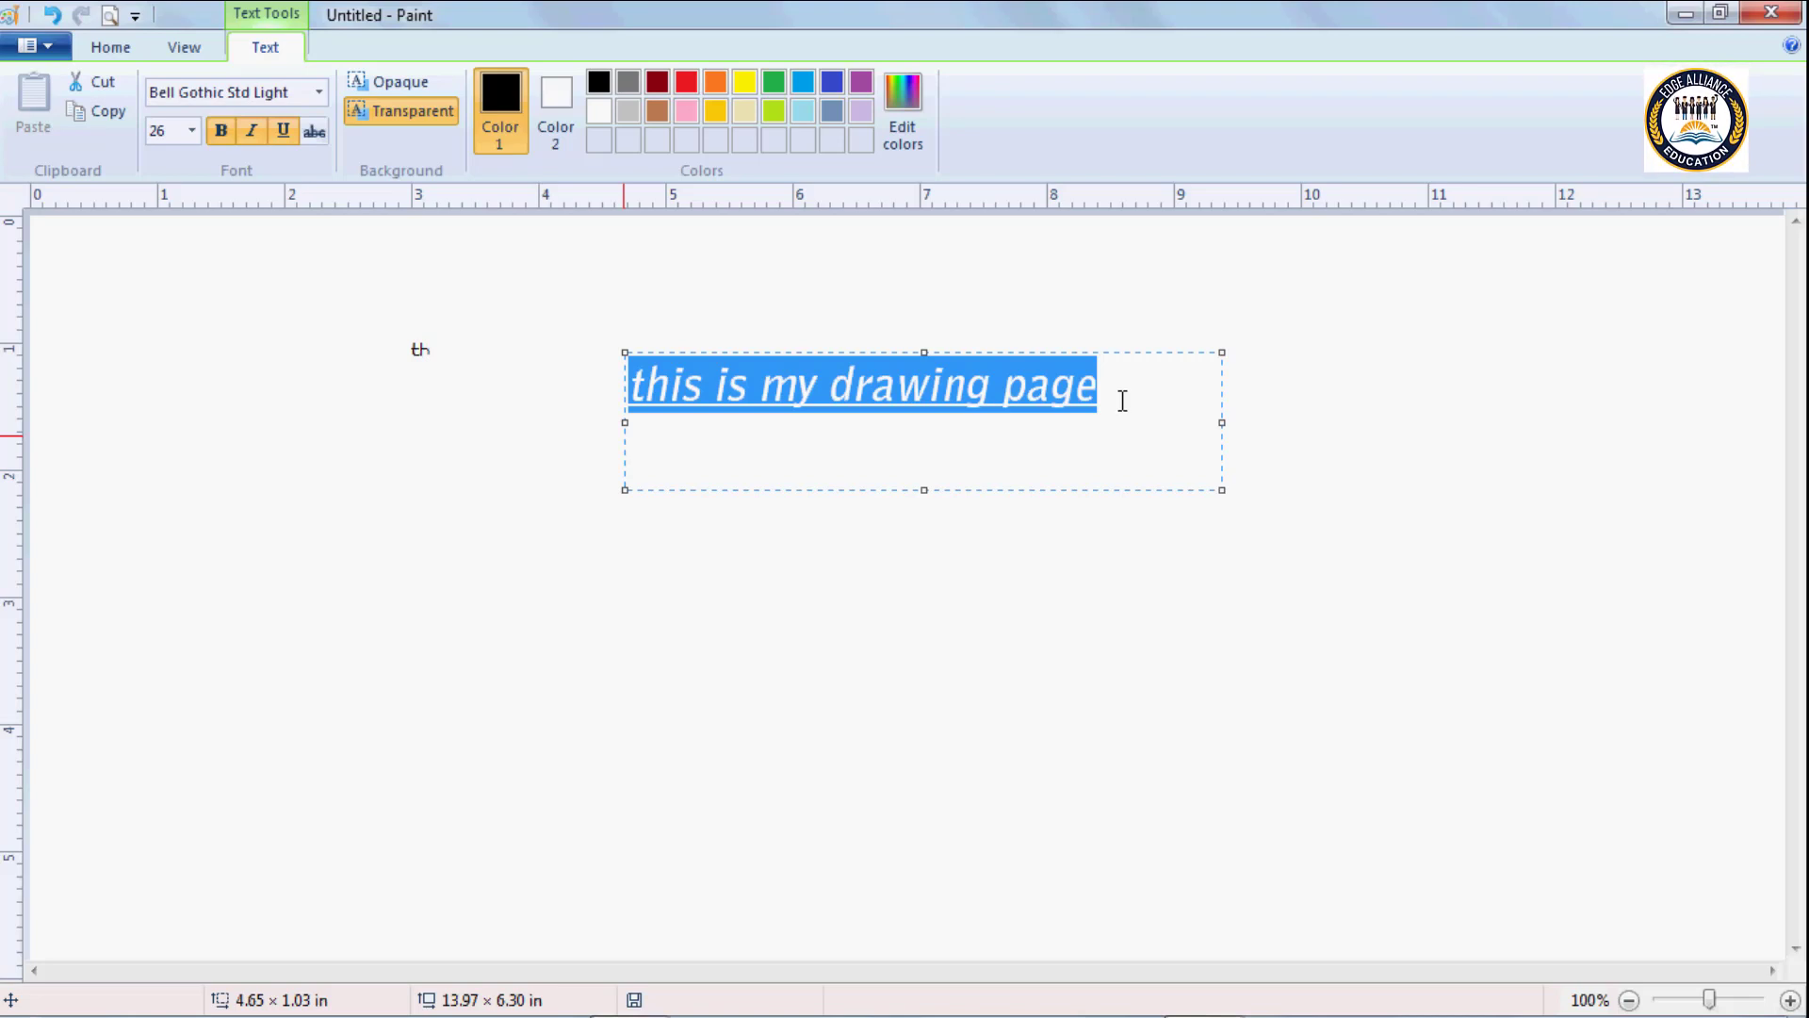
Clear the bold, italic and underline styles from the sentence and deselect it.
key("ctrl+b")
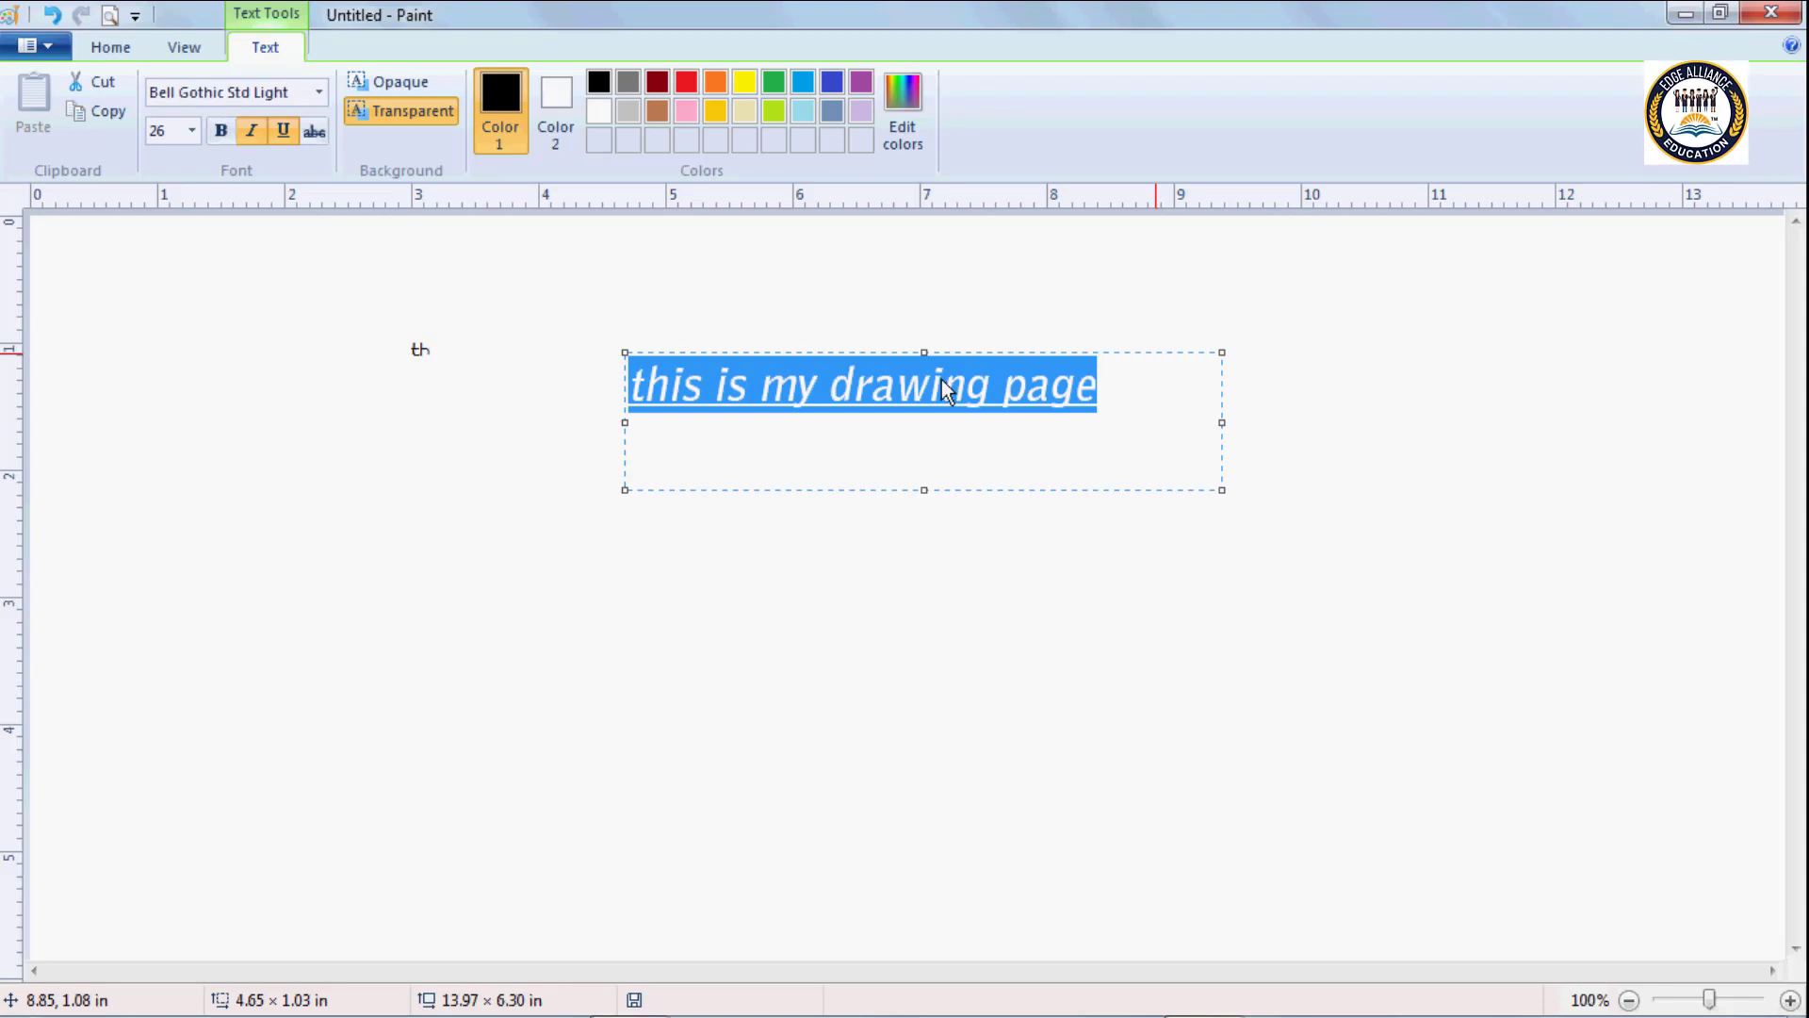
key("ctrl+i")
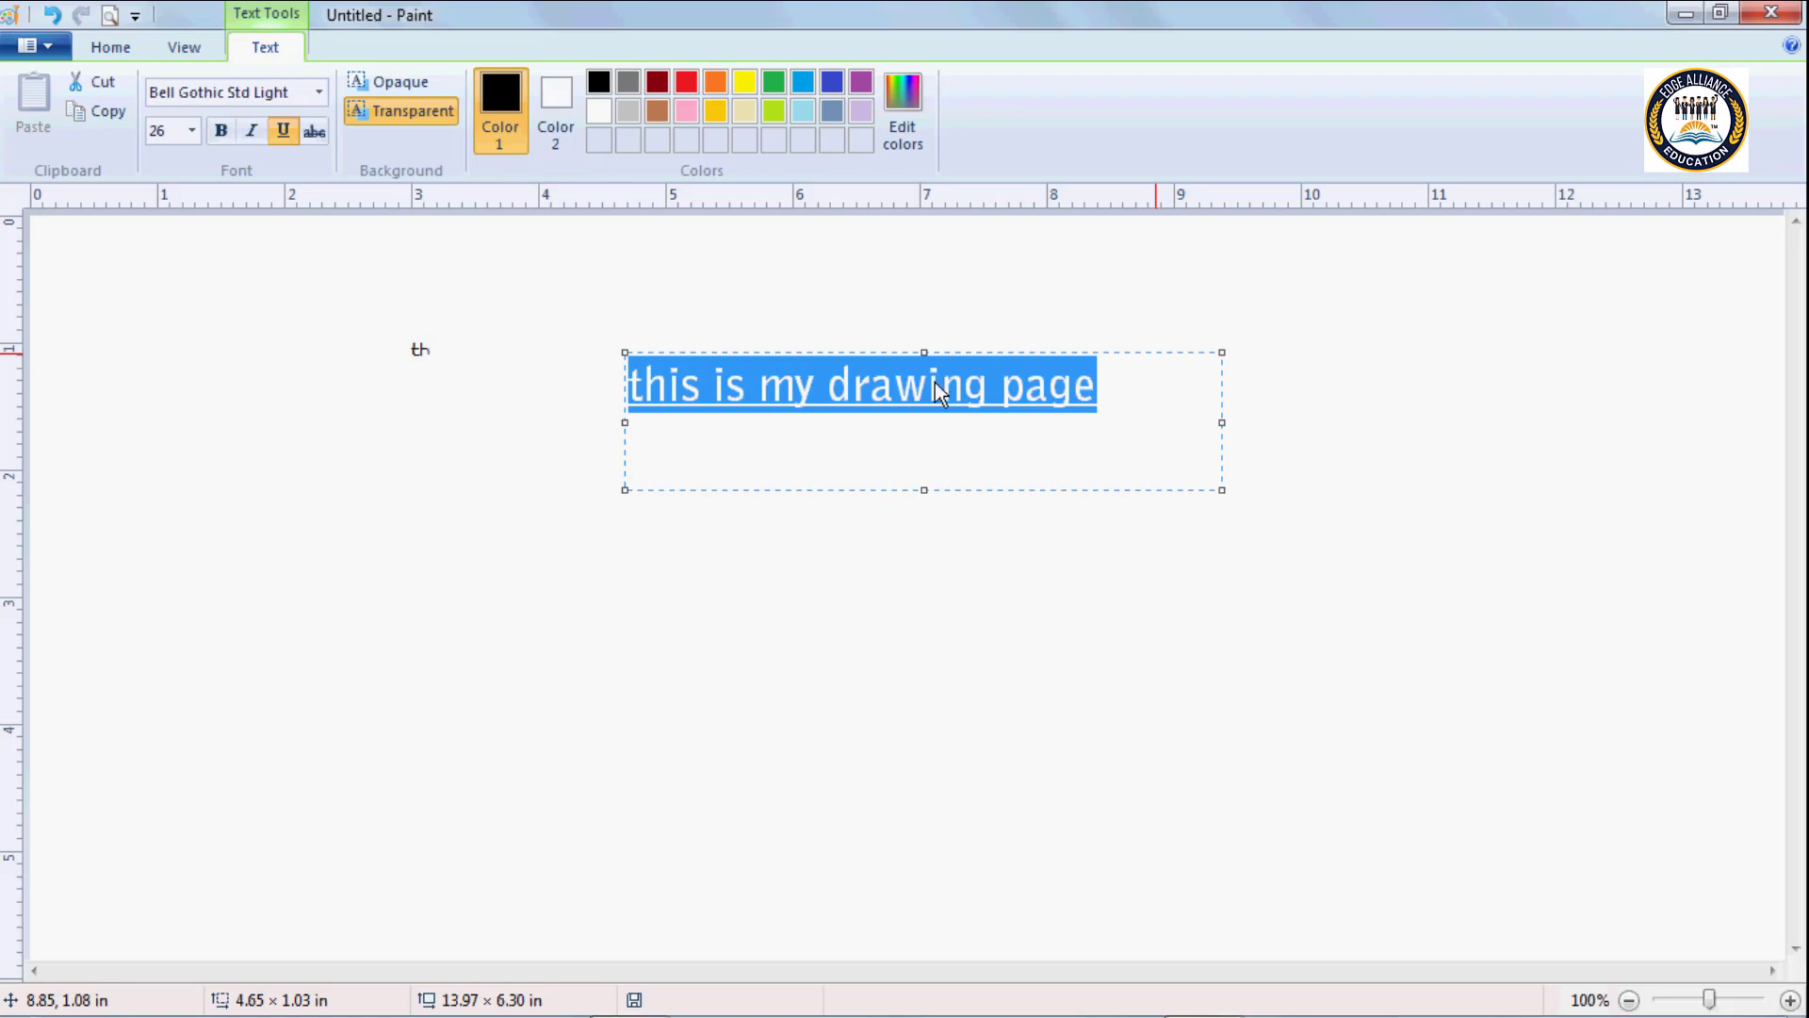
key("ctrl+u")
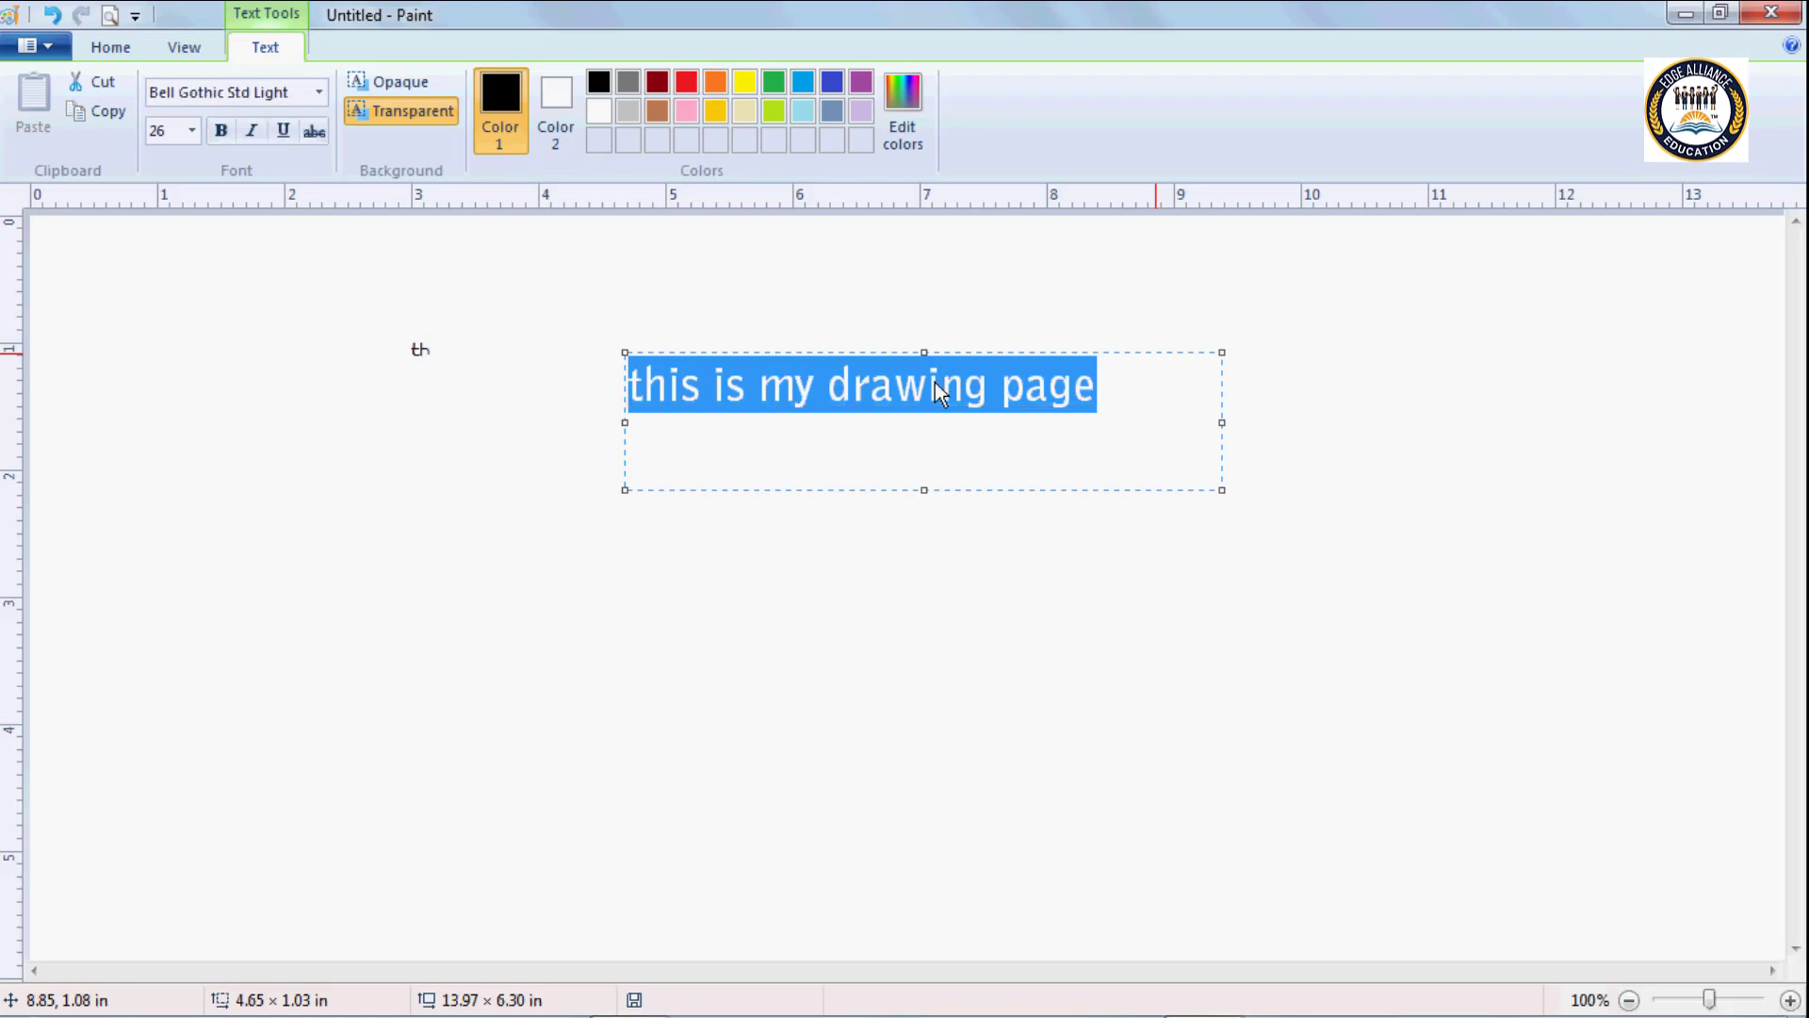
left_click(1072, 421)
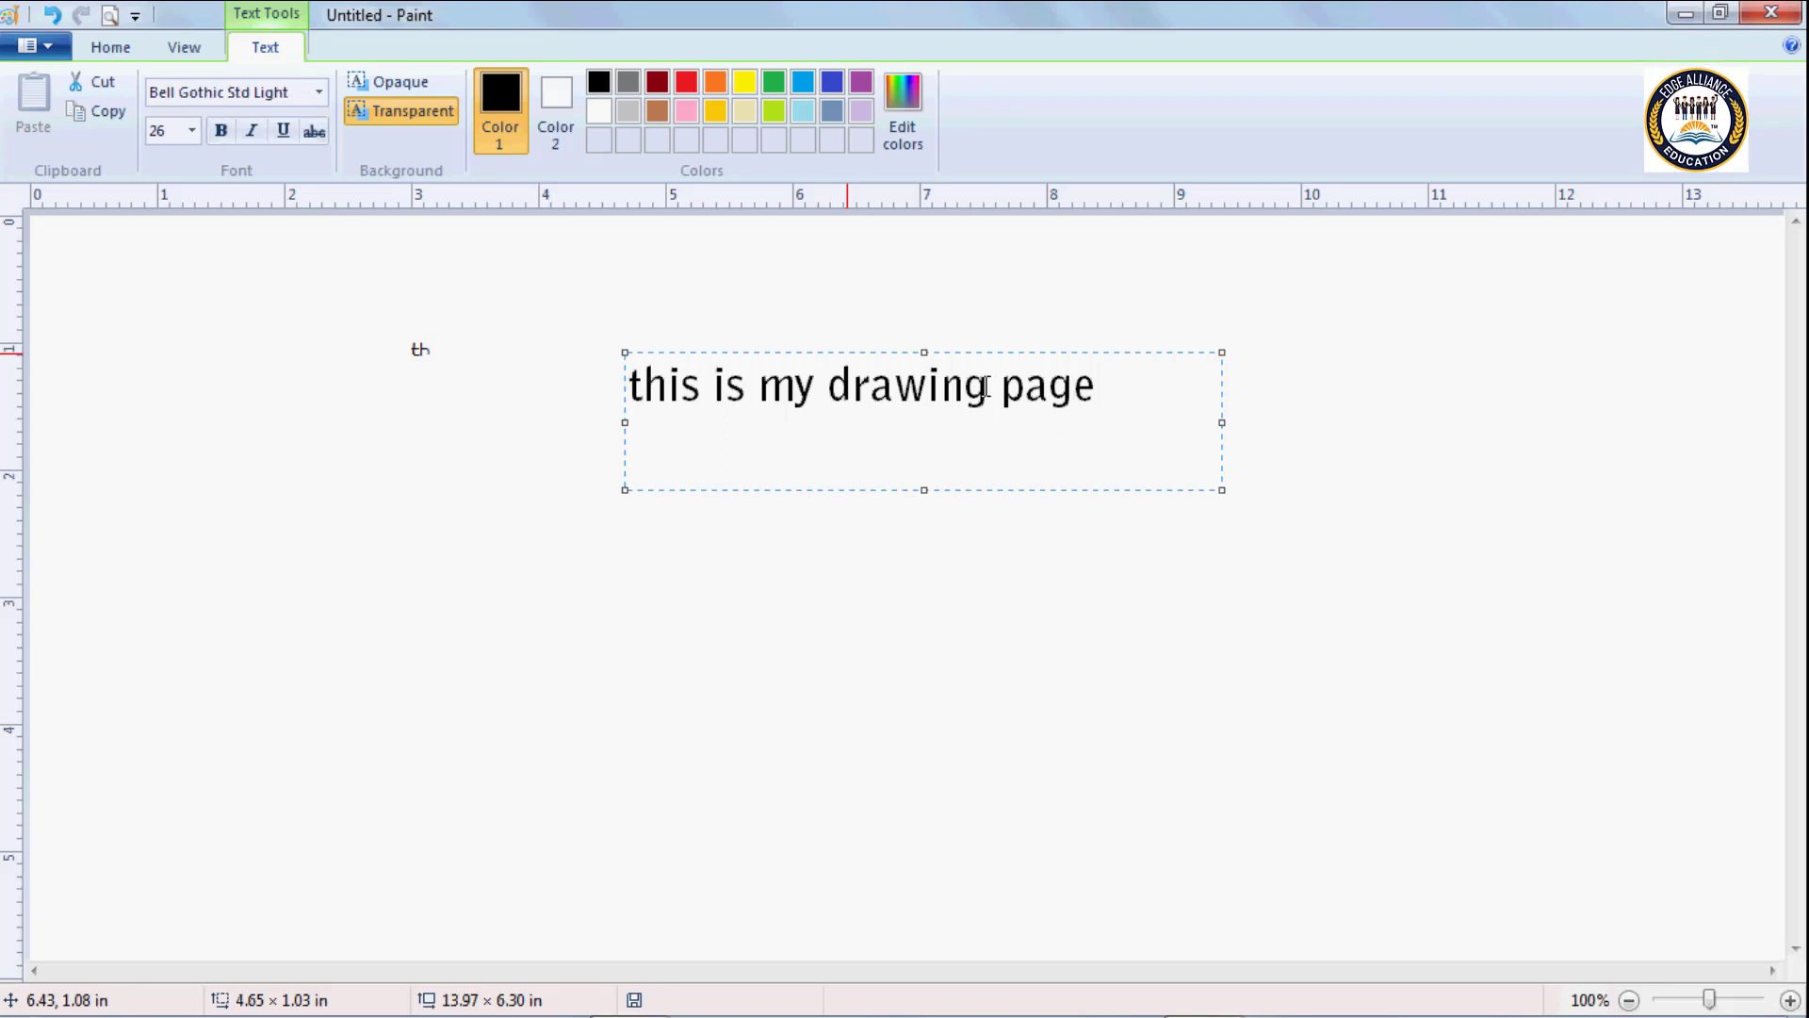
Apply strikethrough to the word "drawing" in the text box.
left_click_drag(988, 385, 828, 382)
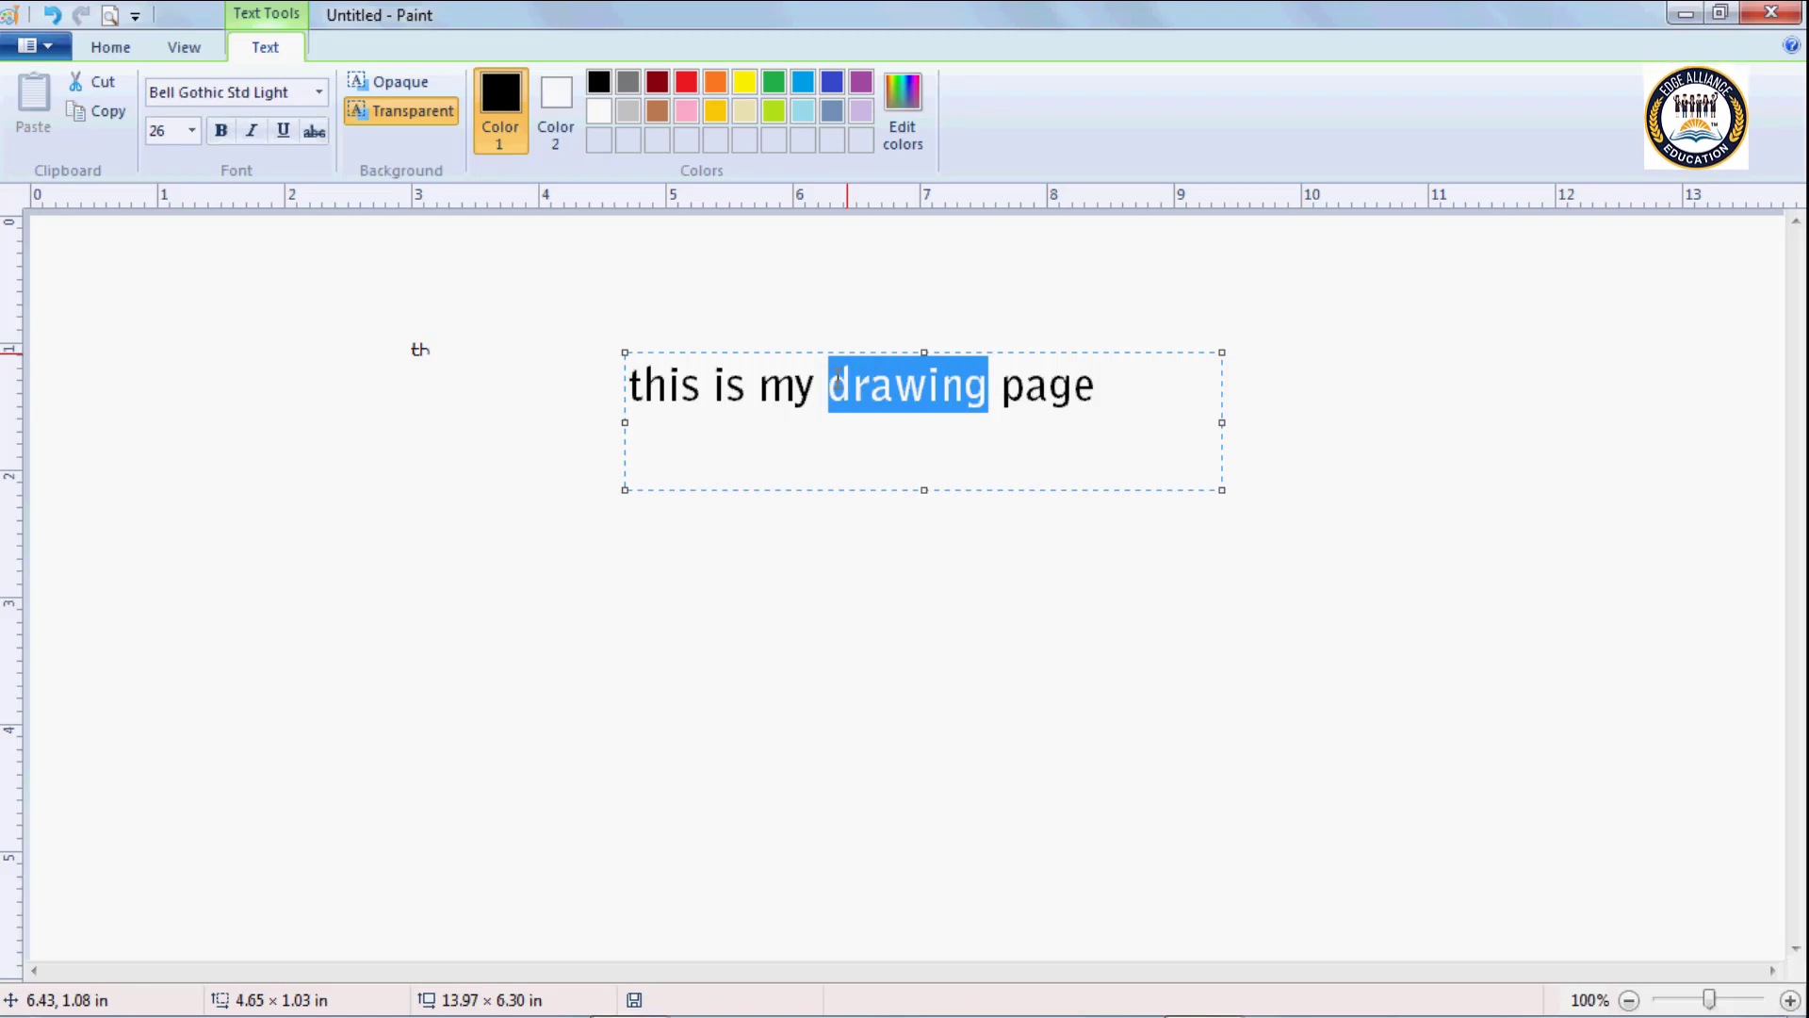
left_click(314, 132)
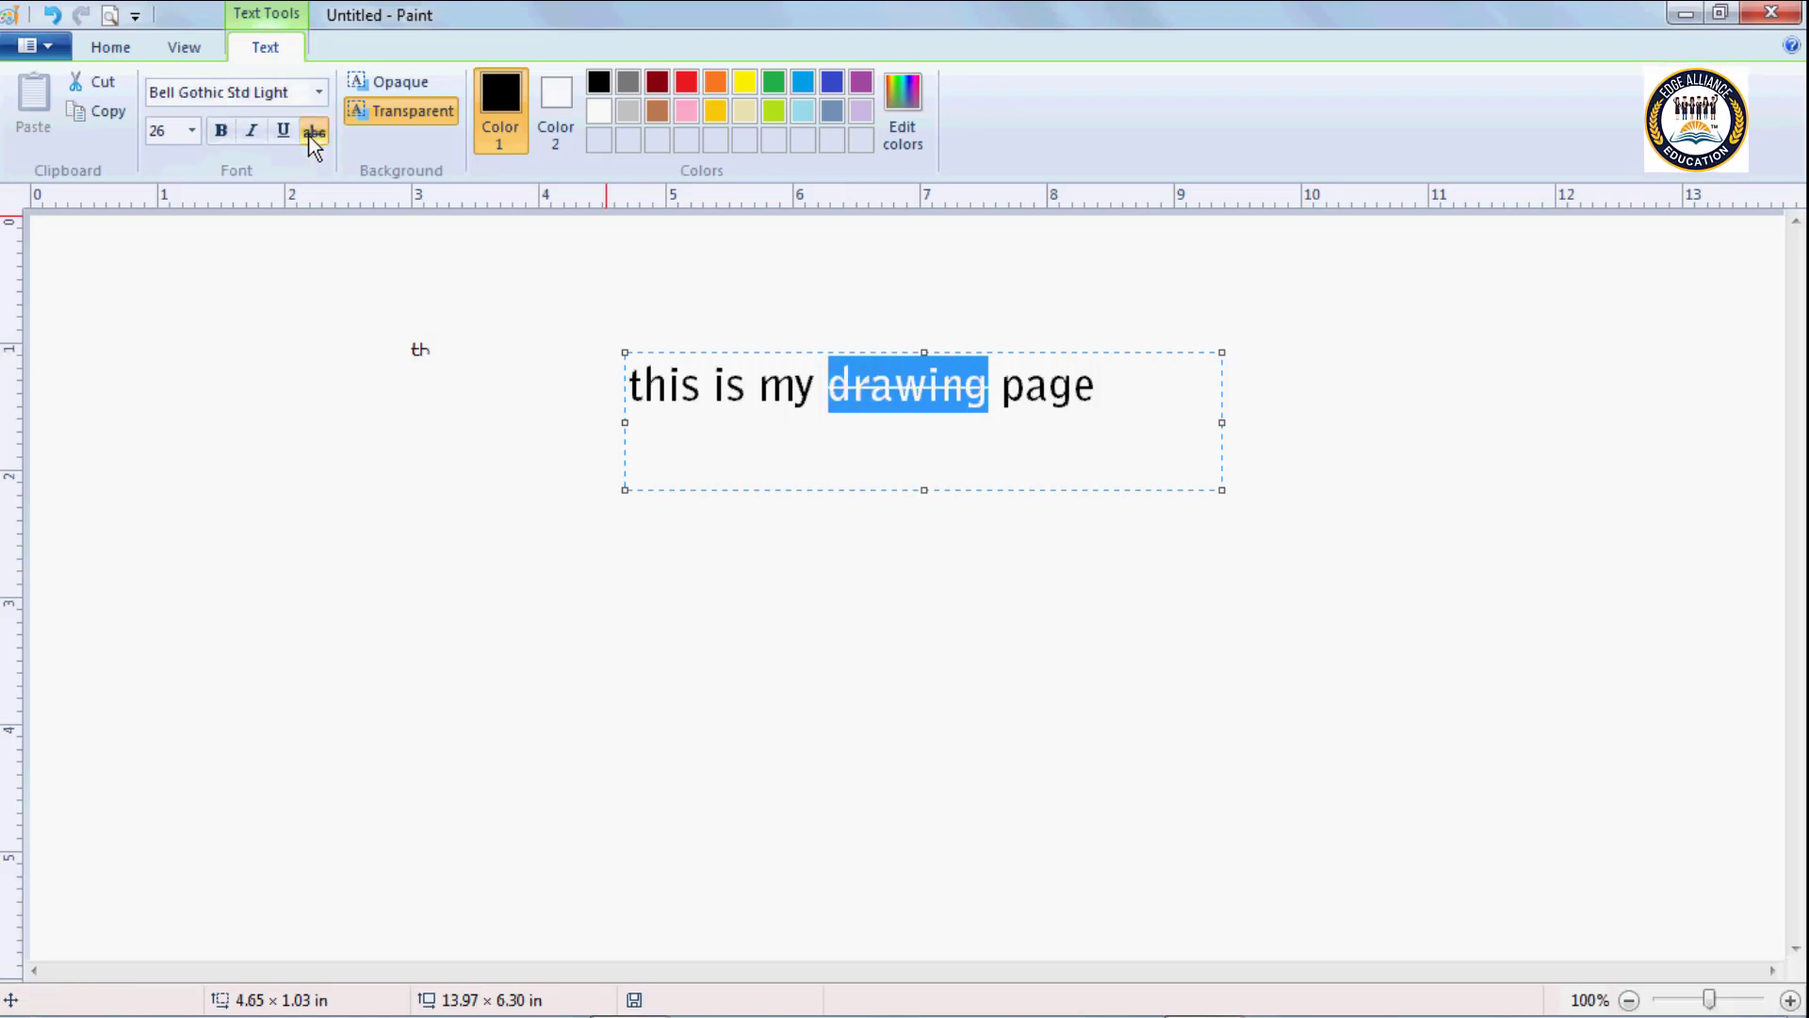
left_click(874, 386)
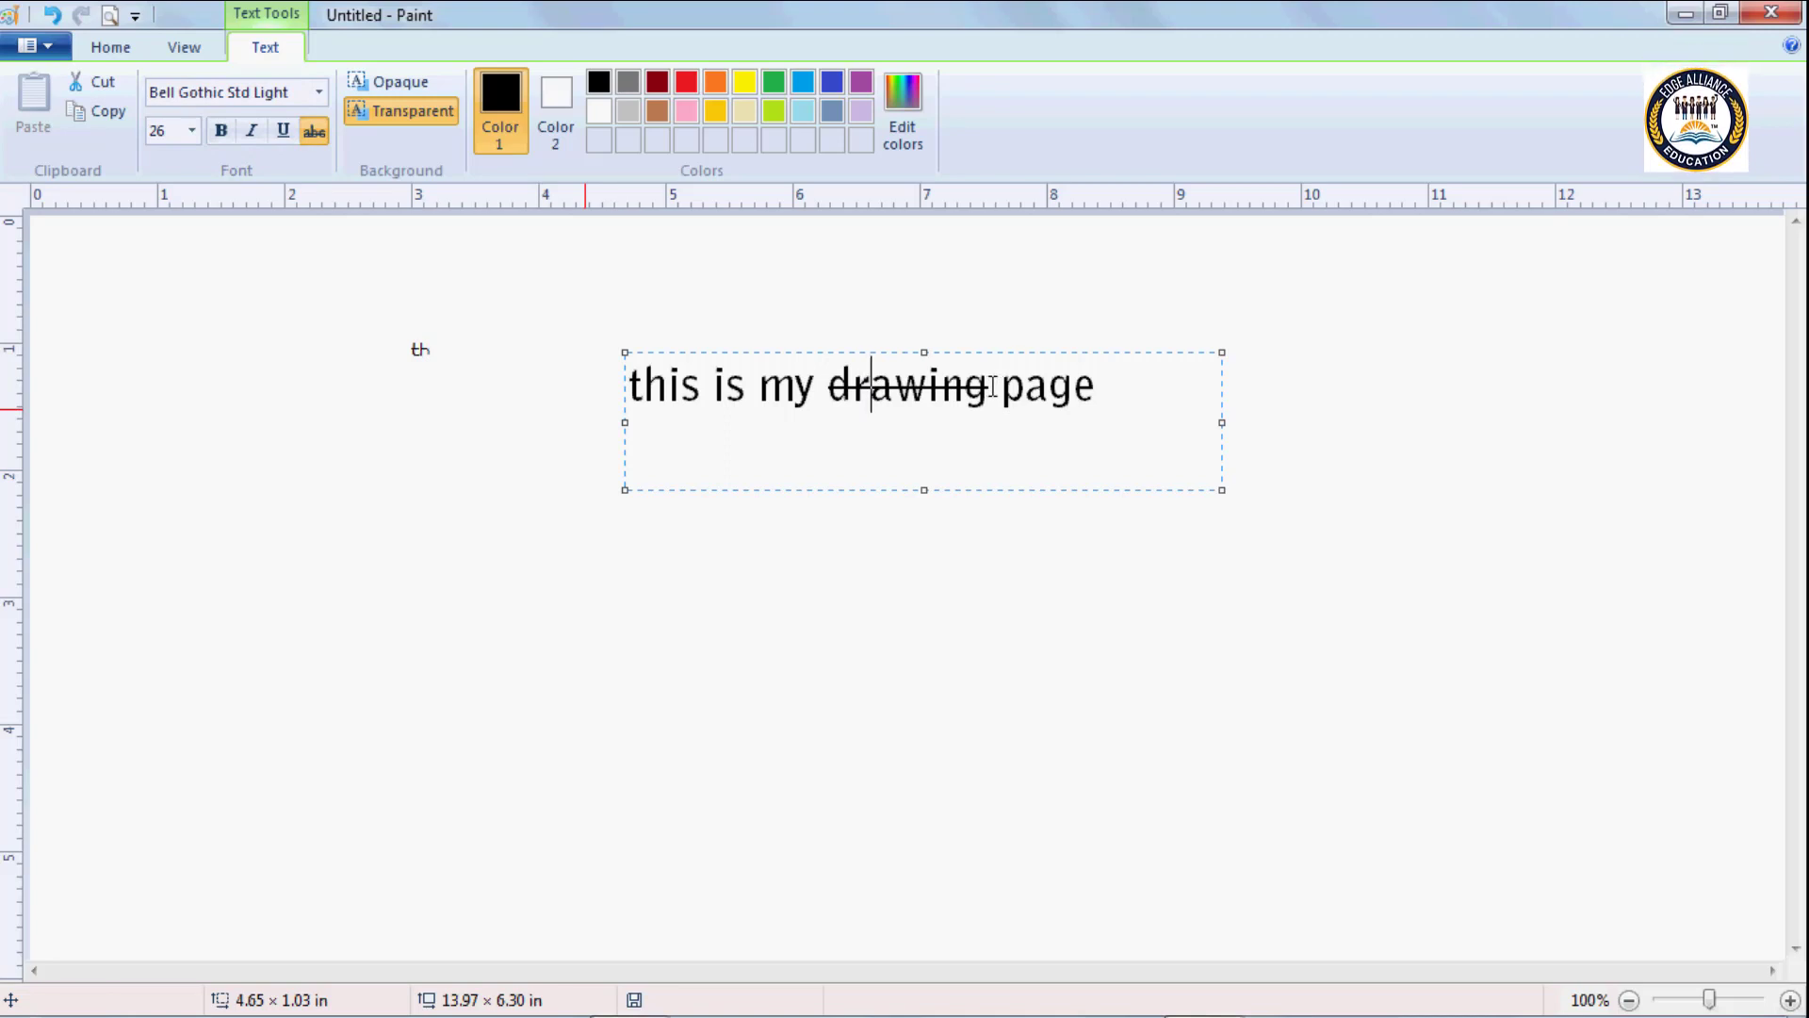
Remove the strikethrough from the word "drawing" and place the cursor at the end of the sentence.
left_click_drag(988, 386, 827, 384)
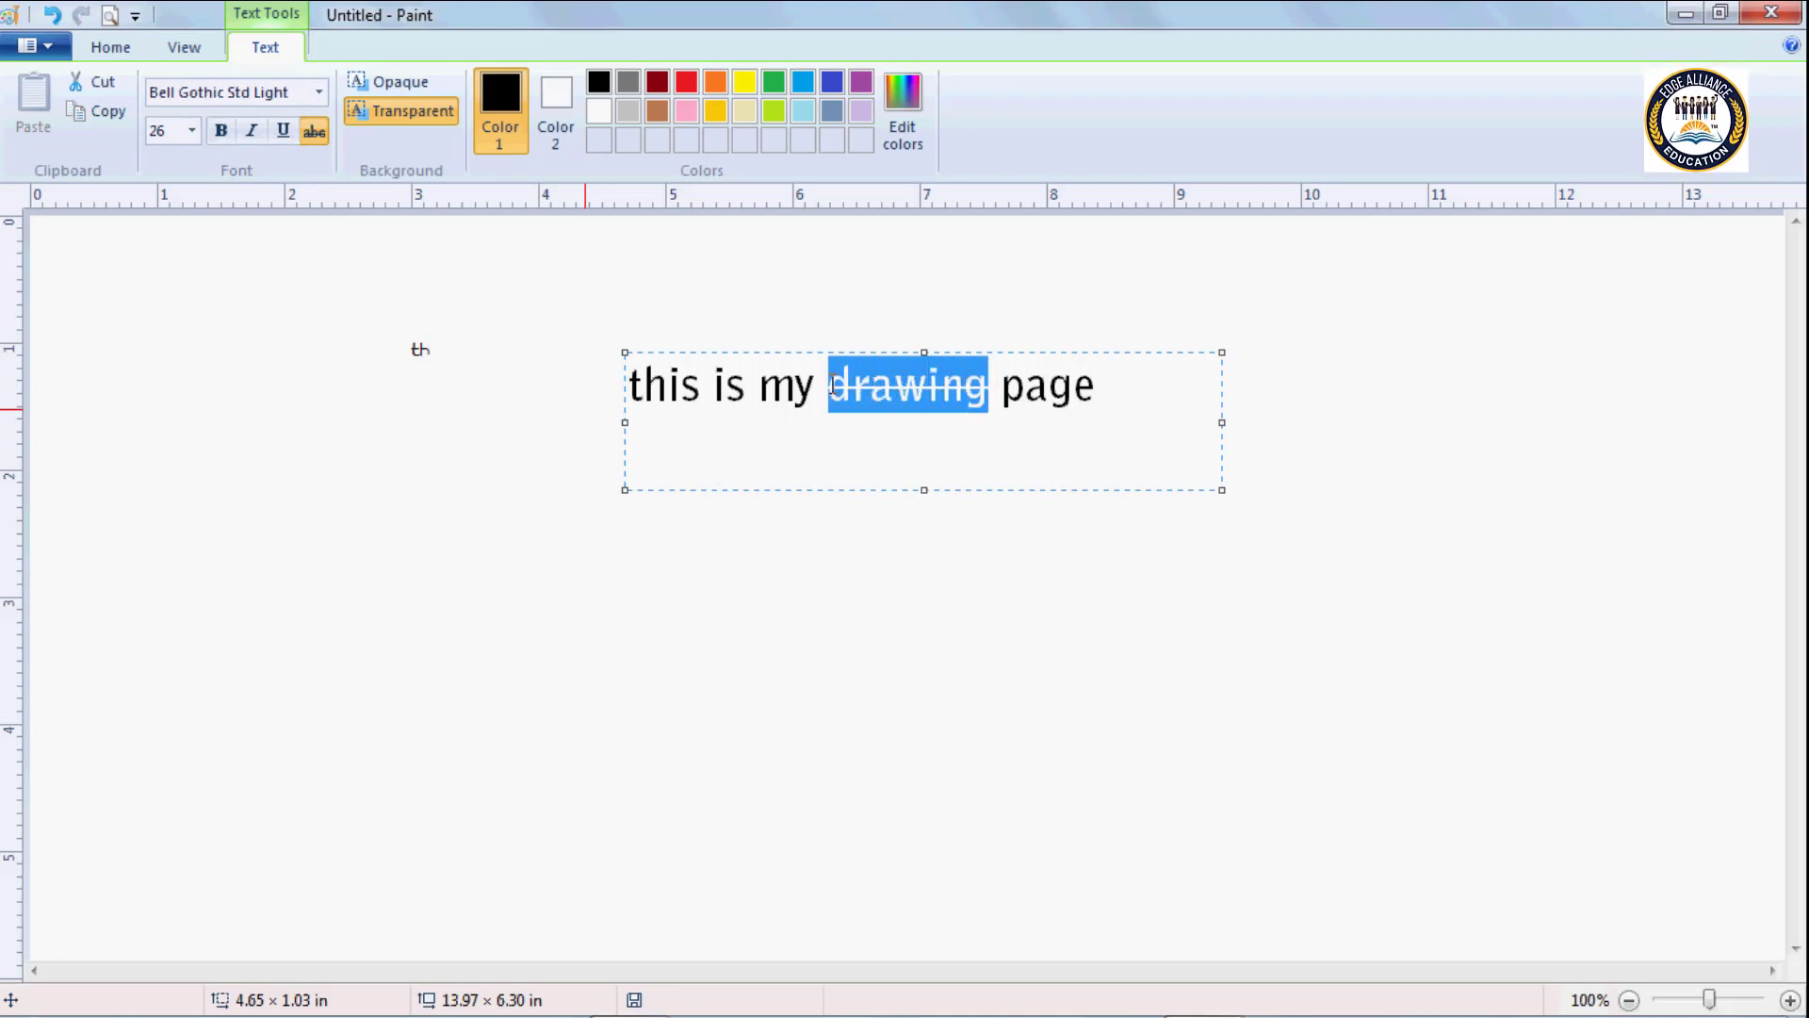
left_click(314, 132)
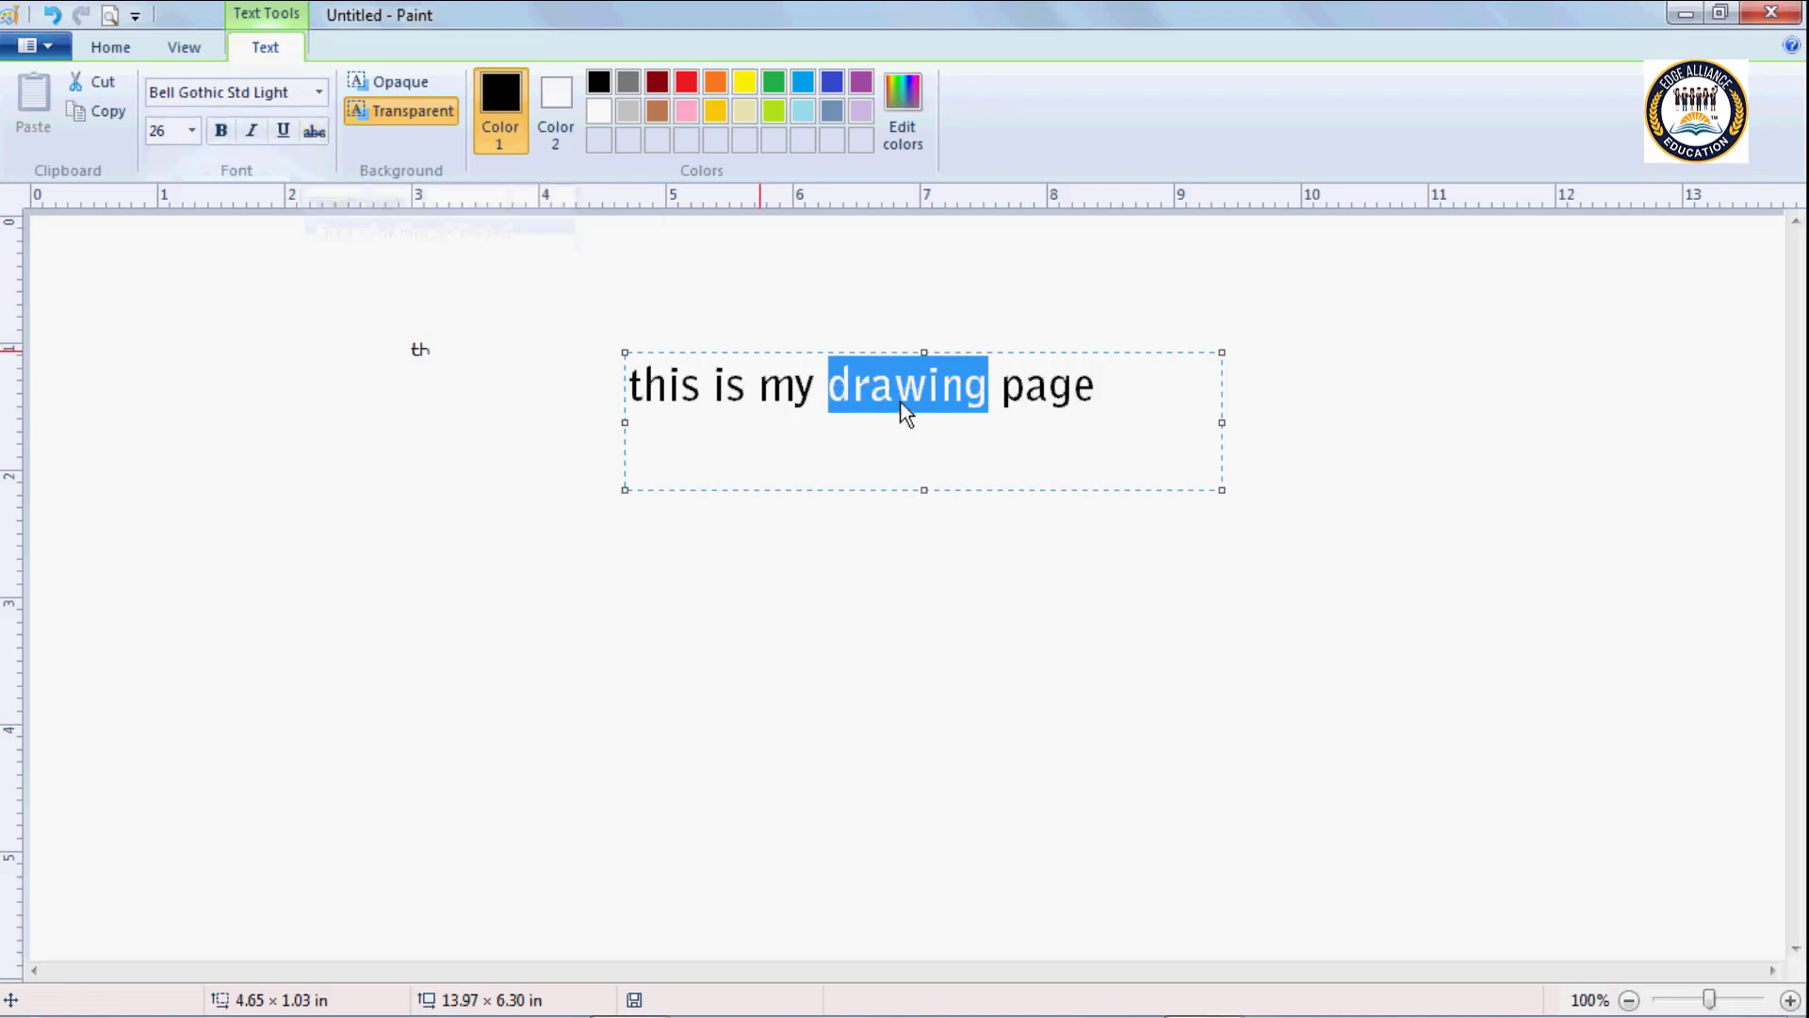
left_click(1100, 394)
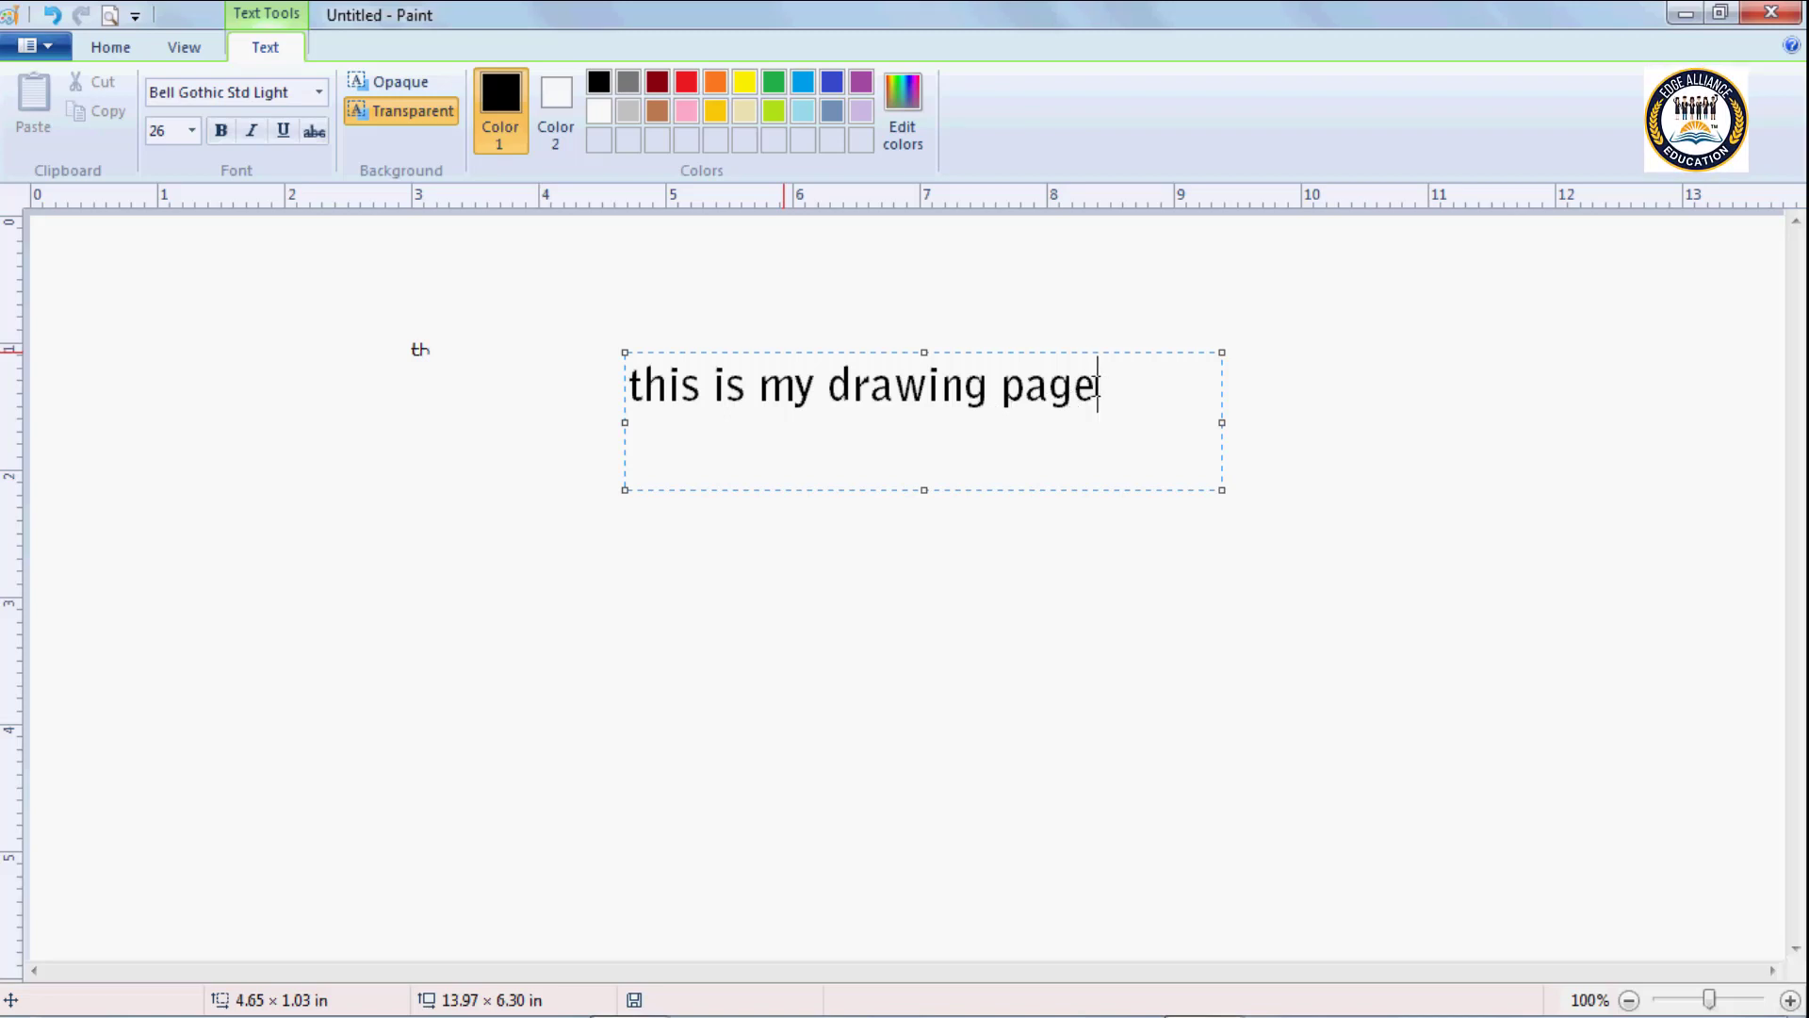
Try several palette colours on the whole sentence, including red, yellow and indigo, and leave the text green.
left_click_drag(1098, 387, 644, 386)
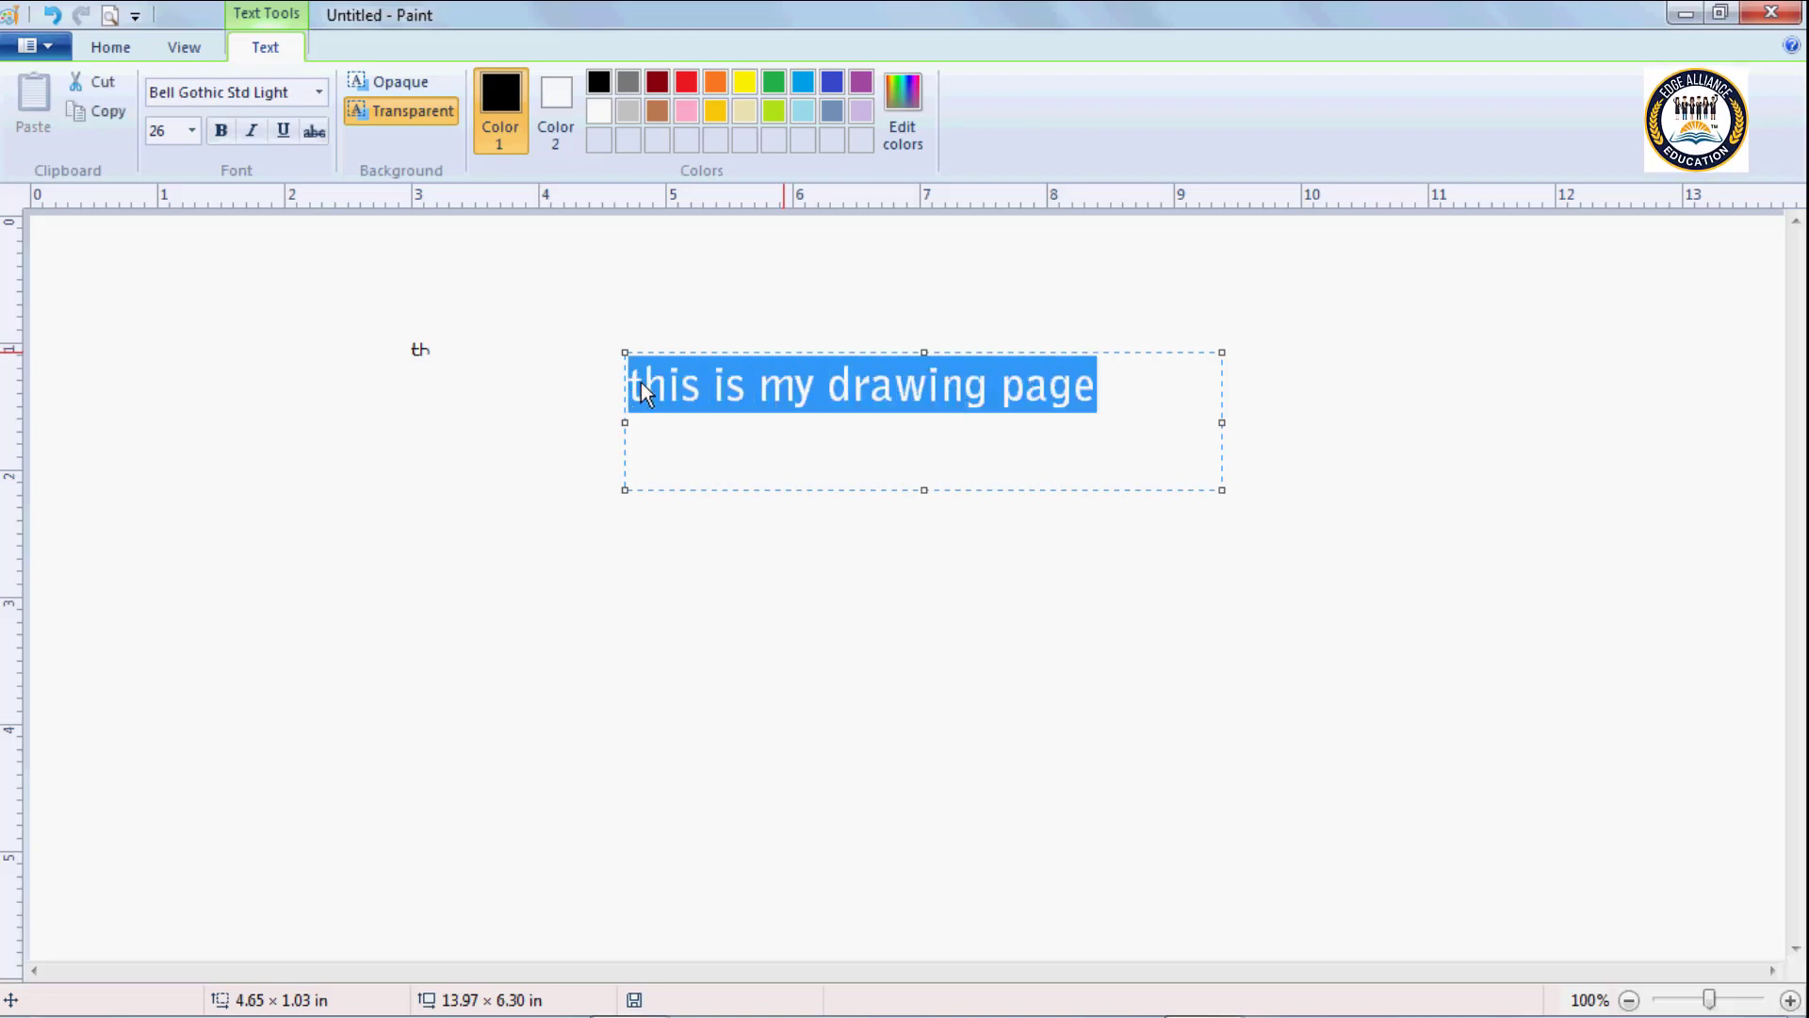
left_click(686, 83)
left_click(743, 83)
left_click(771, 85)
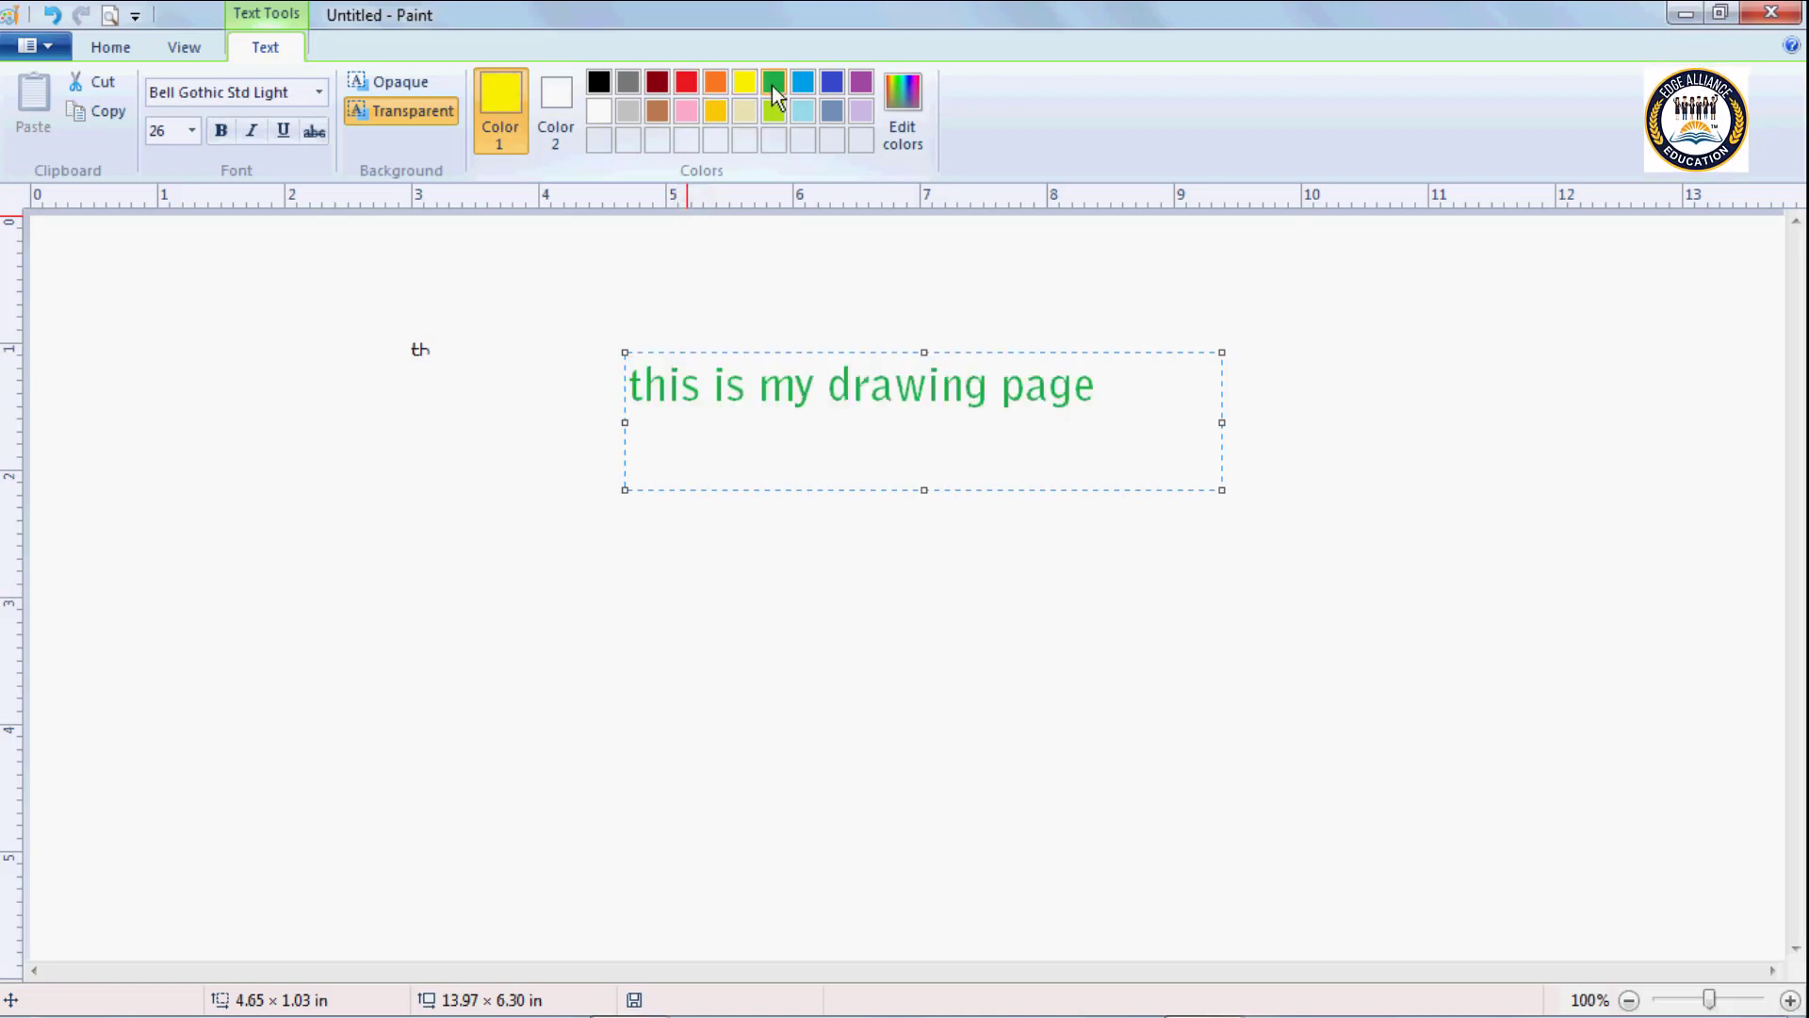
left_click(806, 83)
left_click(835, 82)
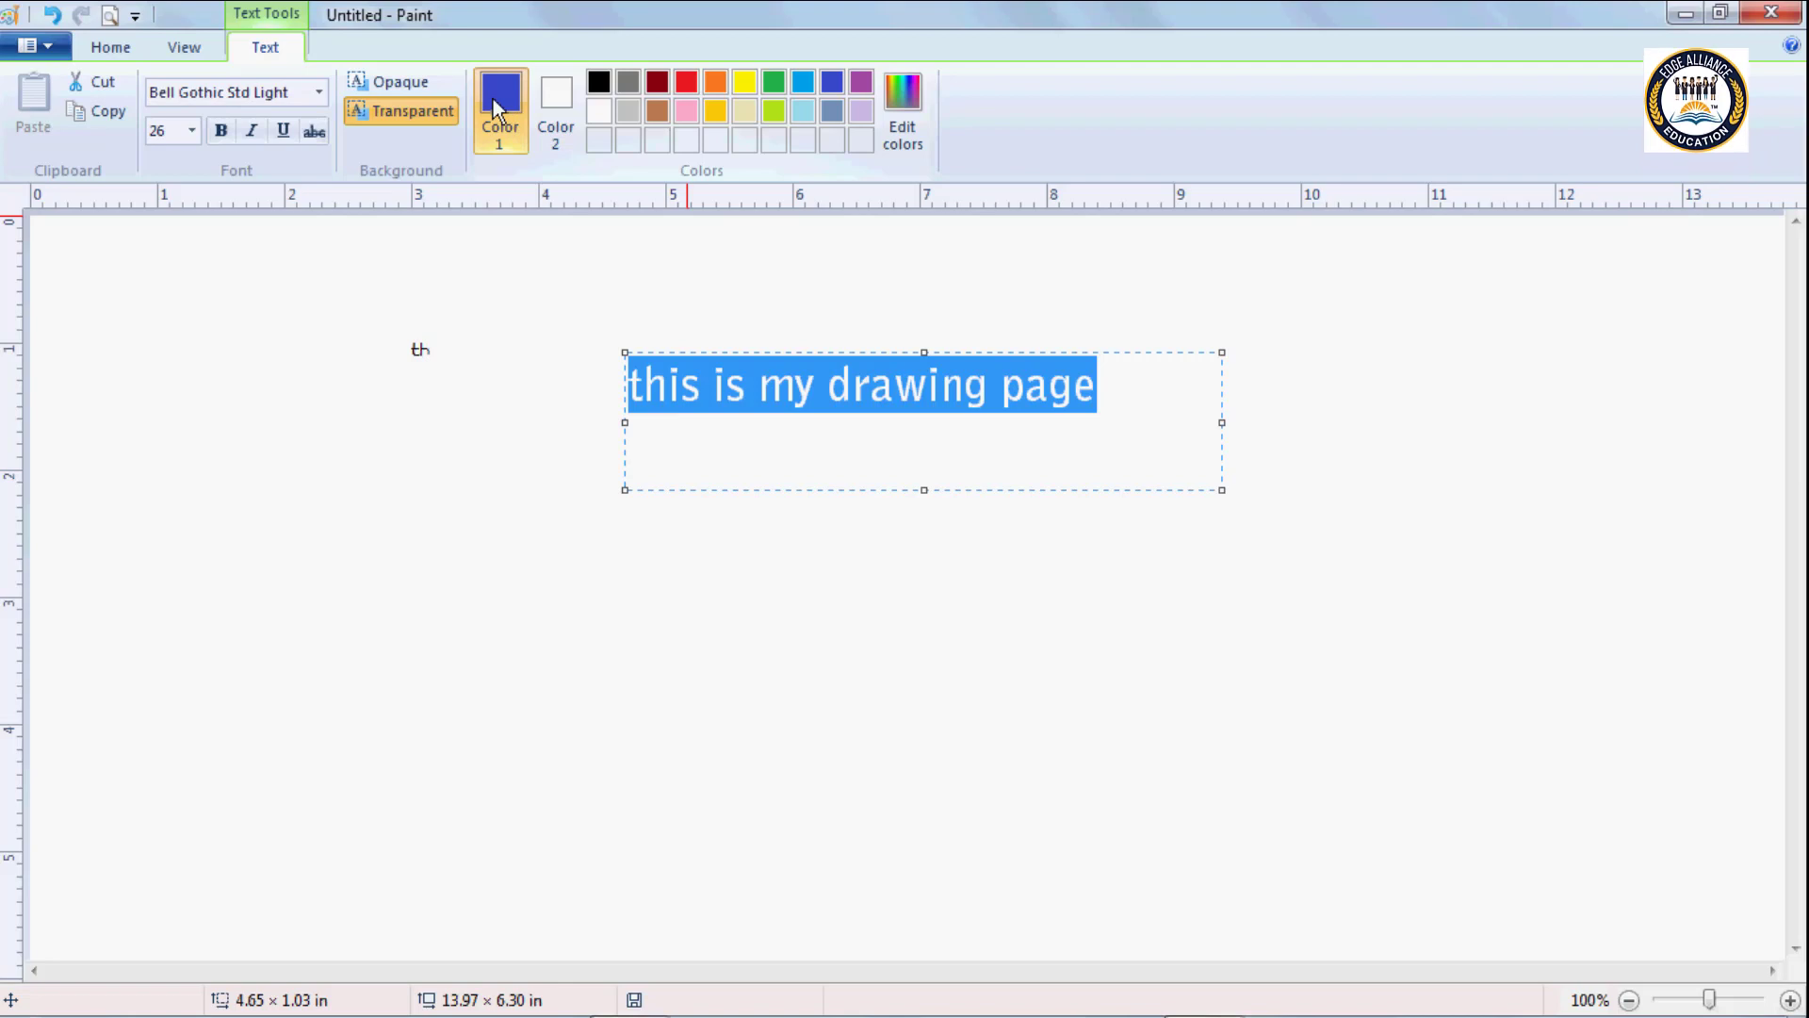
left_click(658, 85)
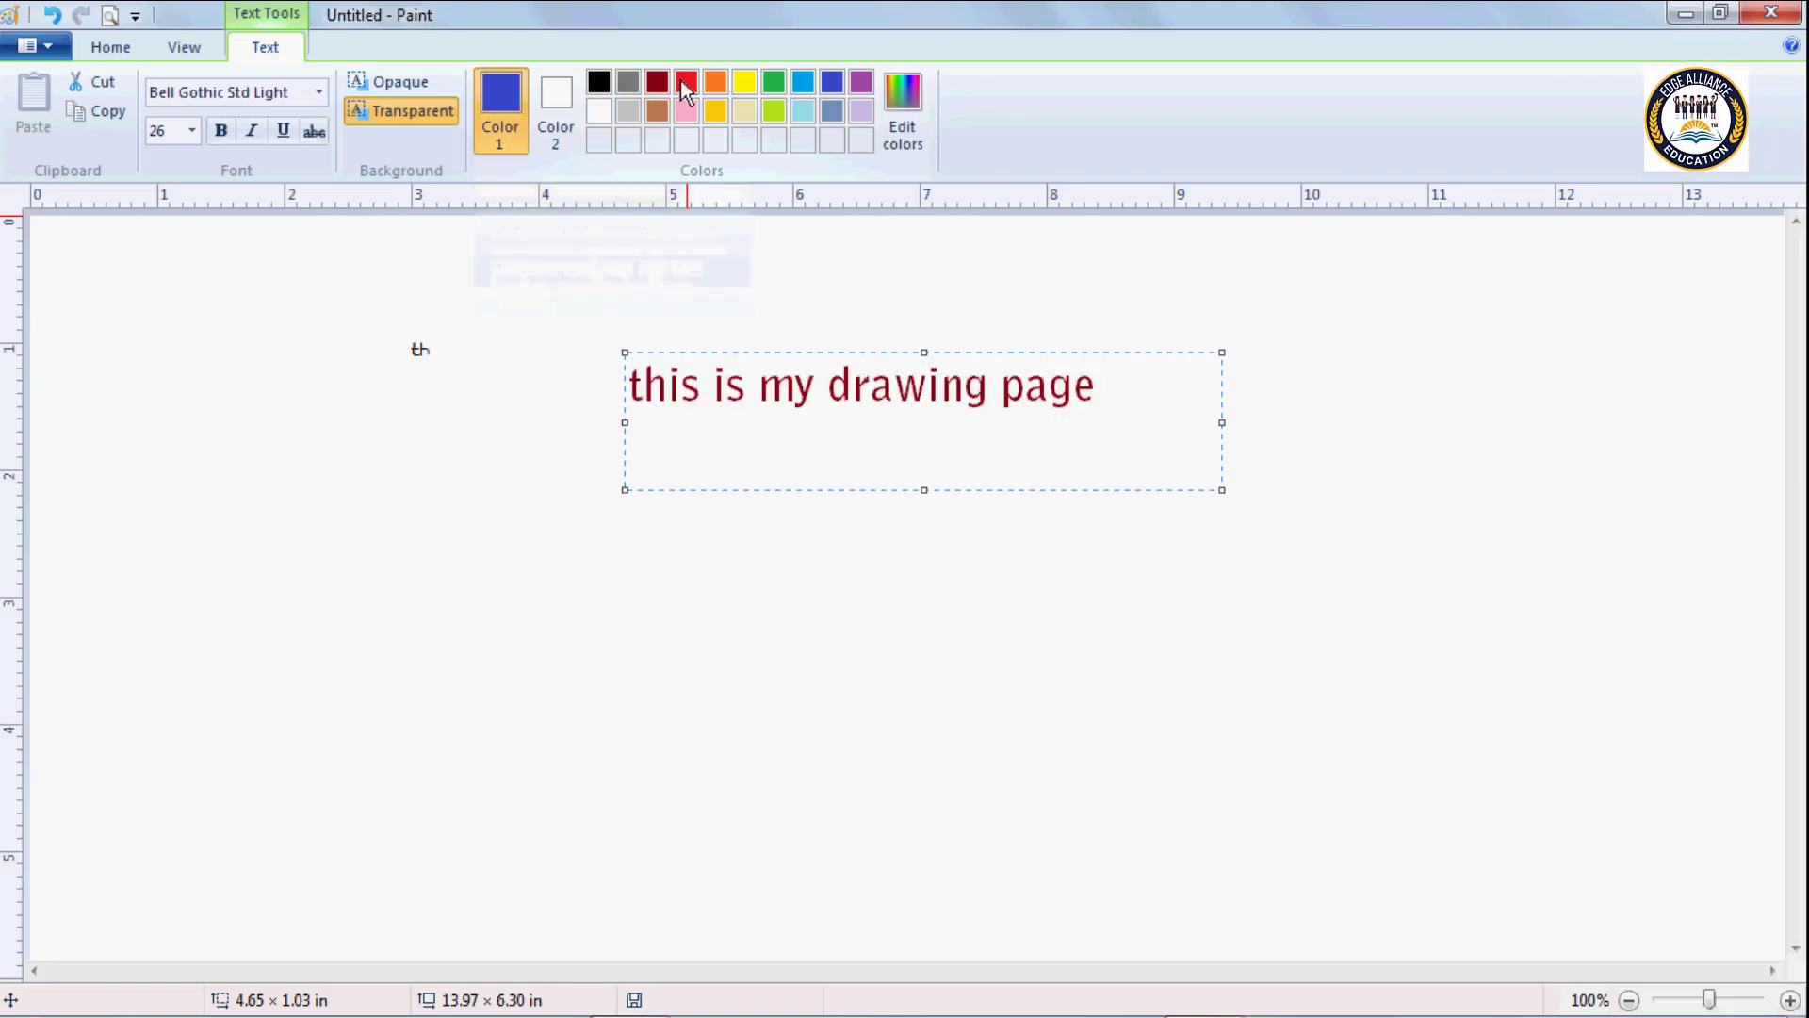
left_click(686, 82)
left_click(714, 83)
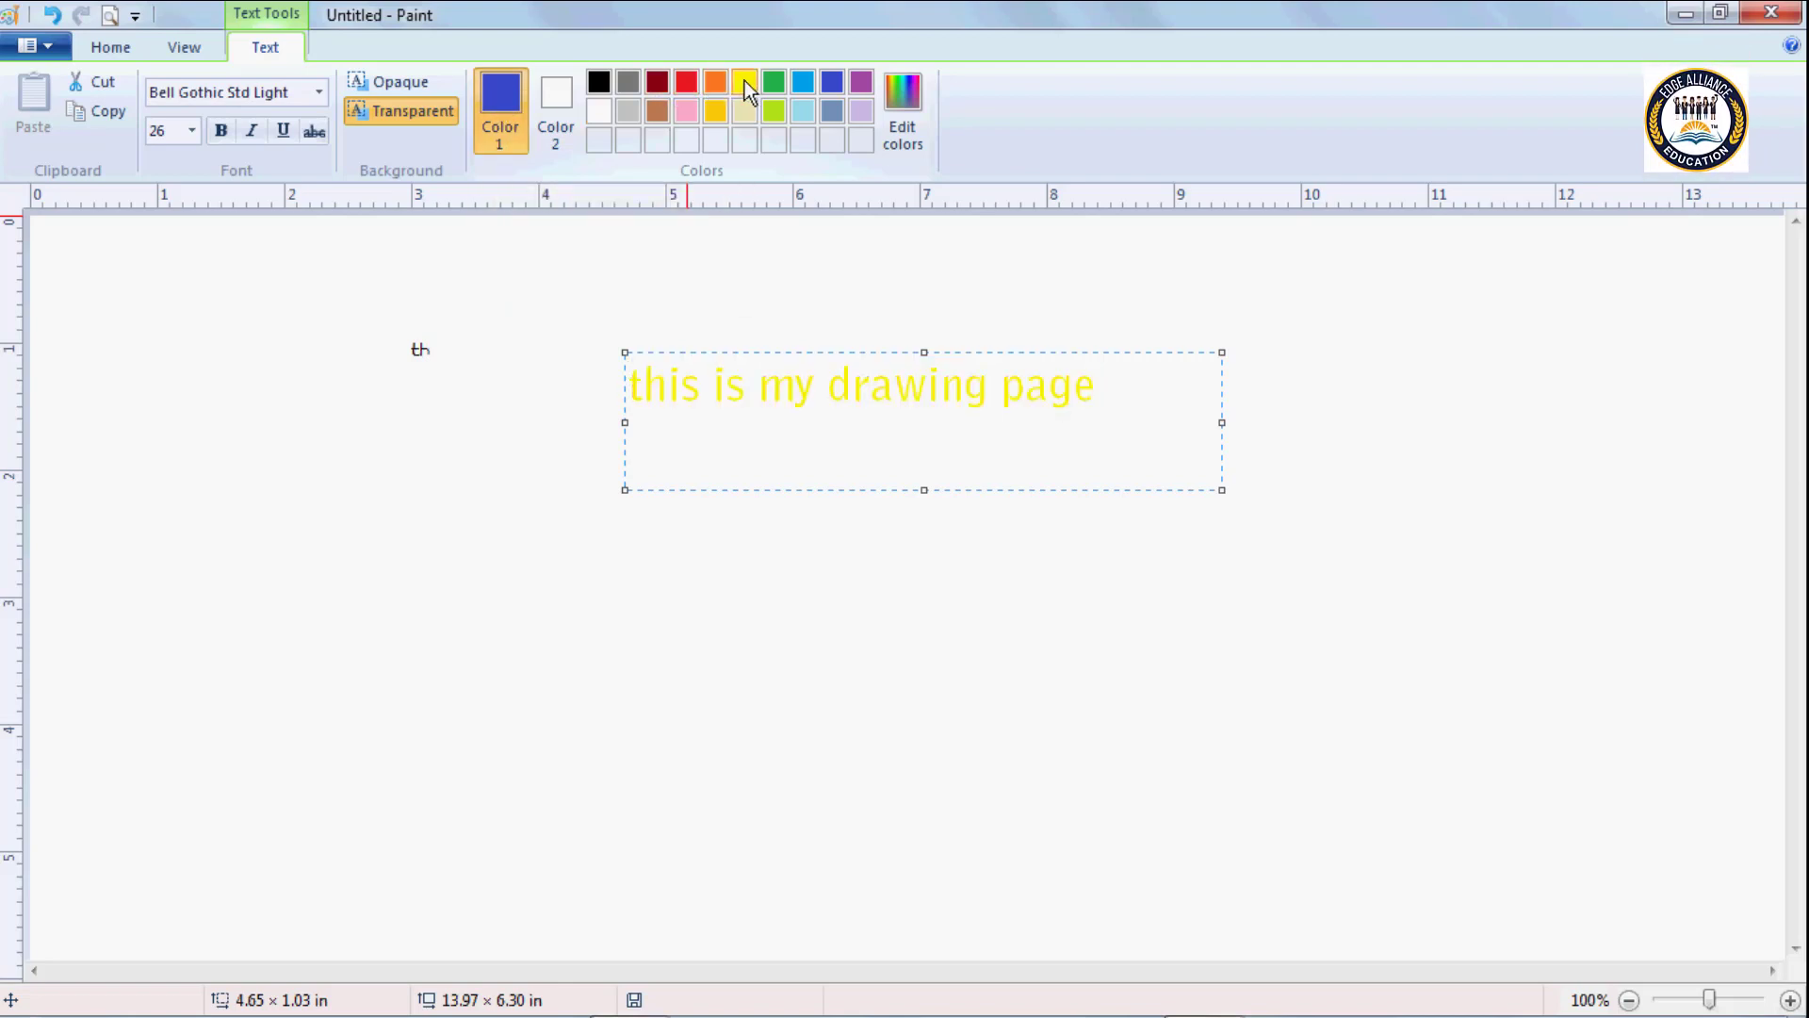
left_click(766, 82)
left_click(1139, 394)
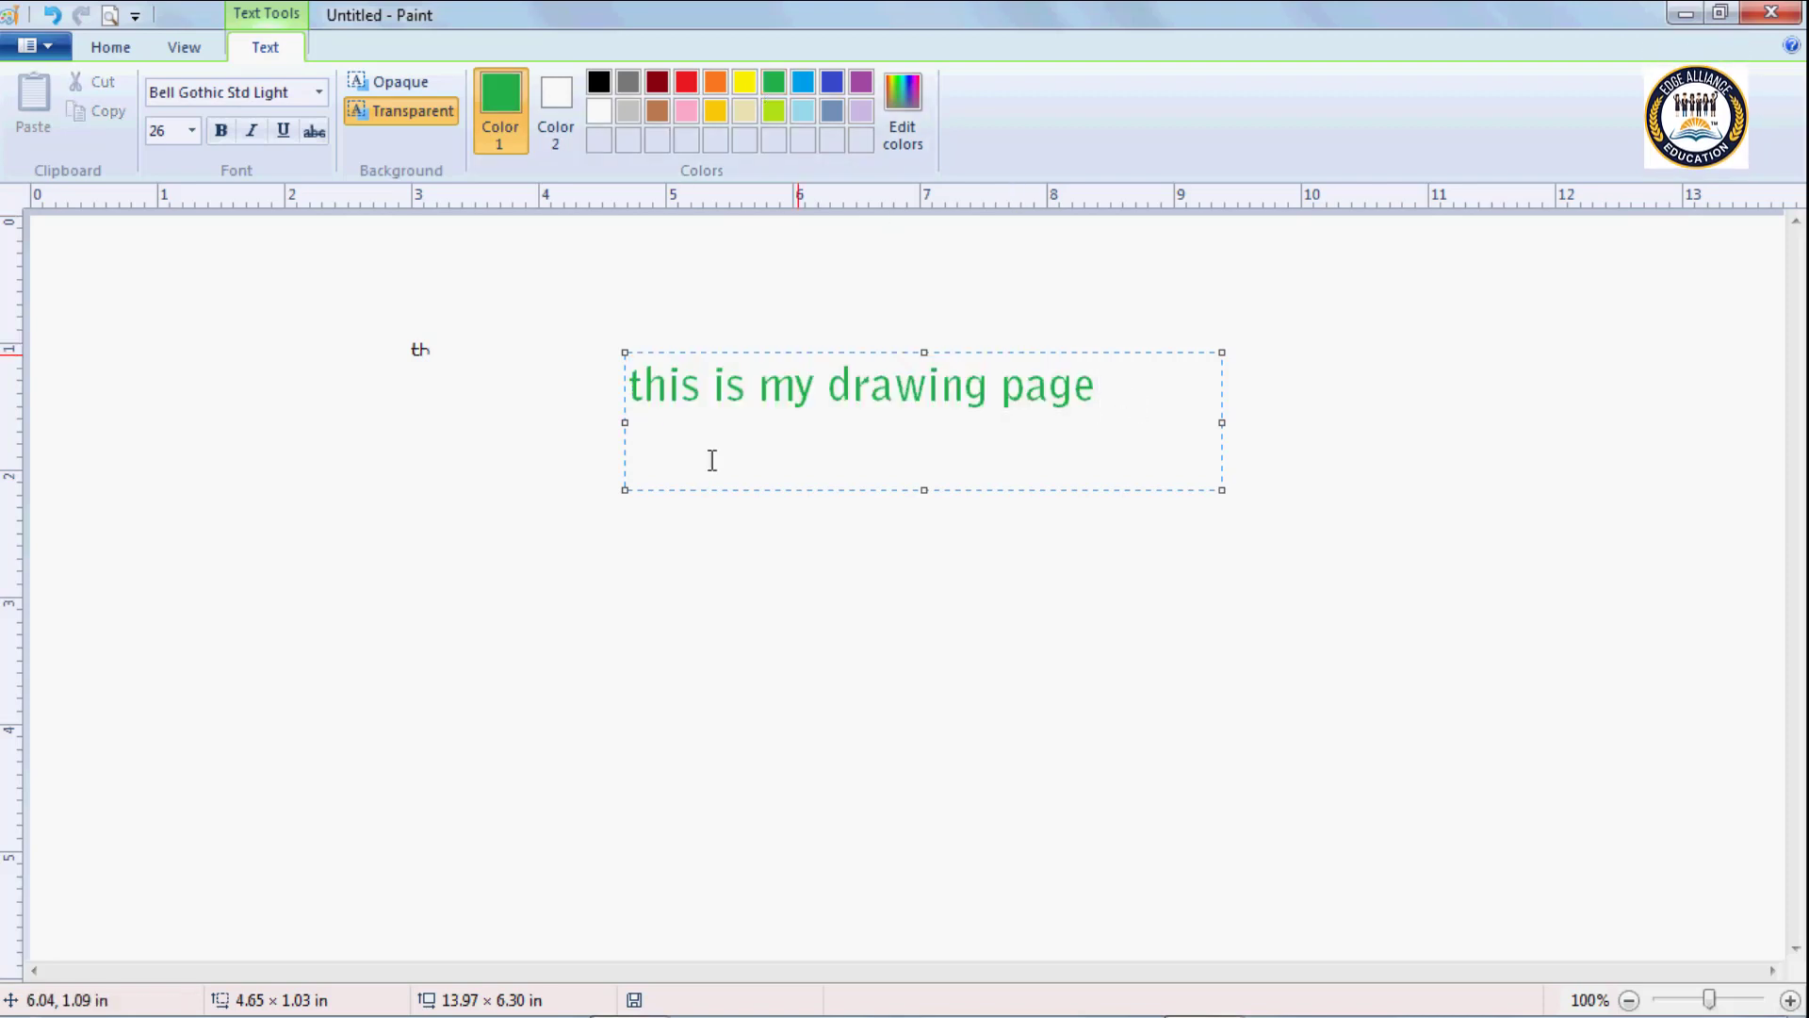
Try several palette colours as Color 2, settle on gold, and make the text box background opaque.
left_click(553, 97)
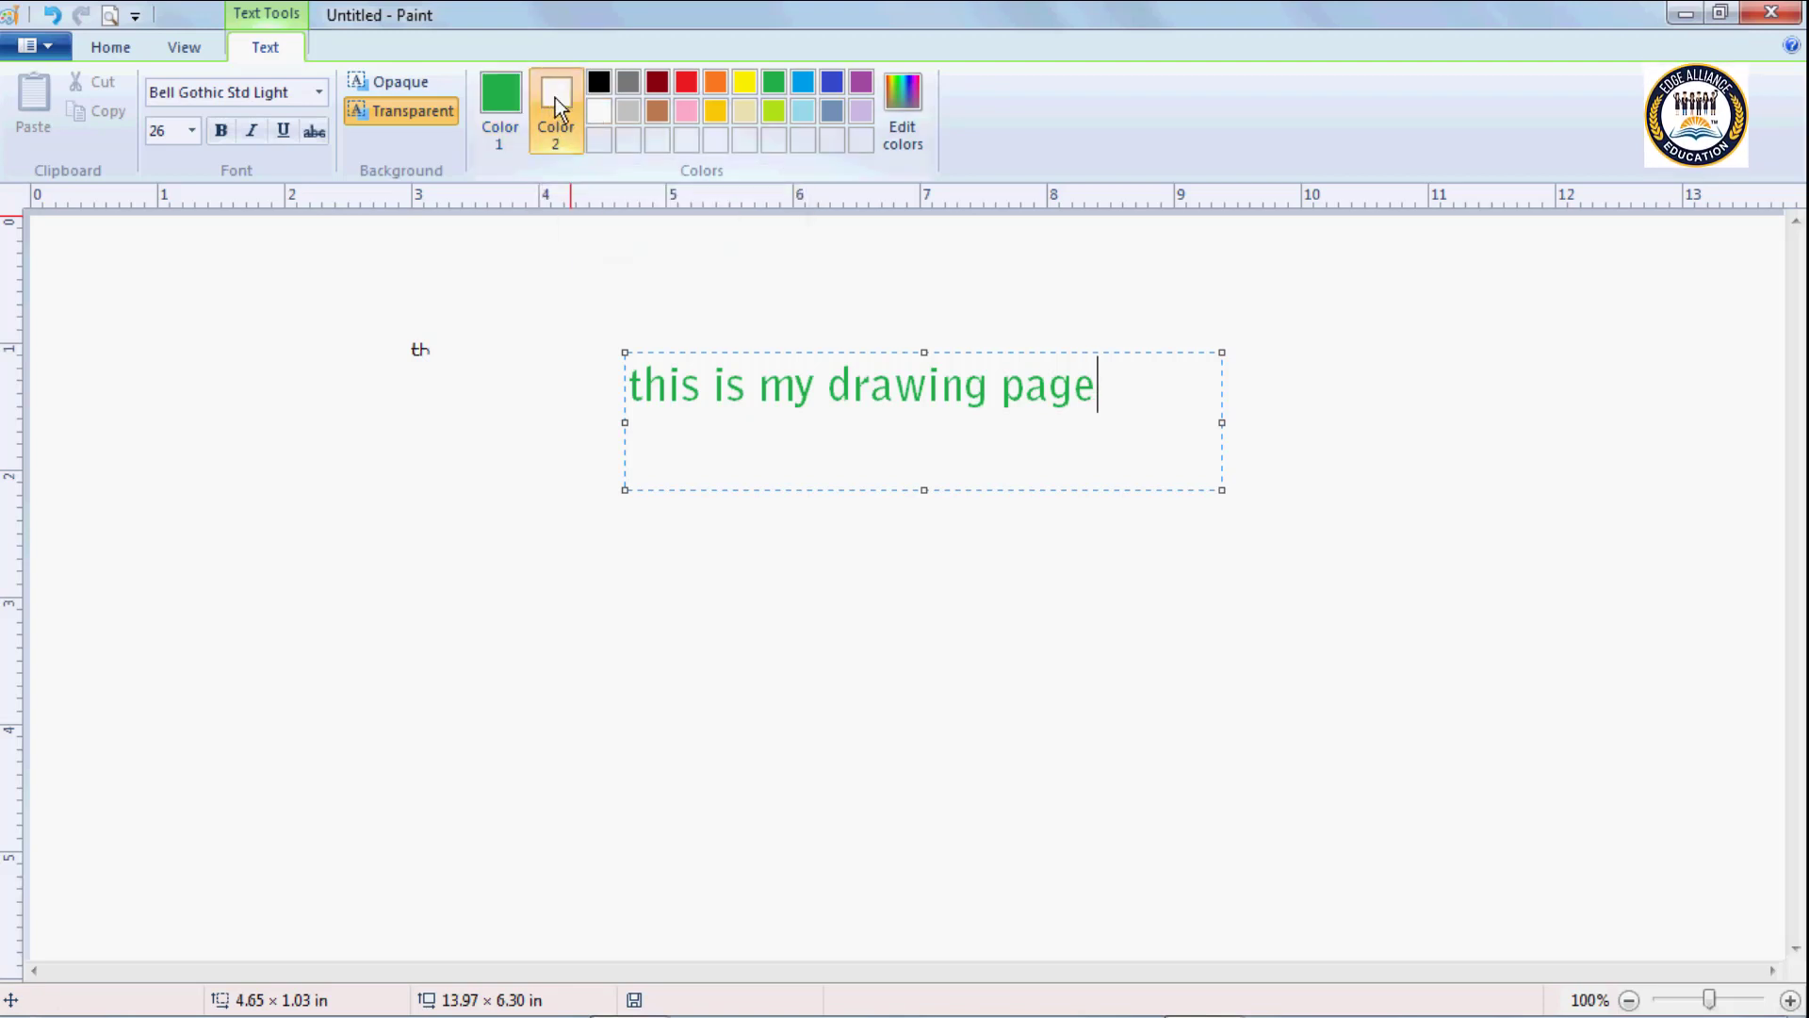
left_click(691, 114)
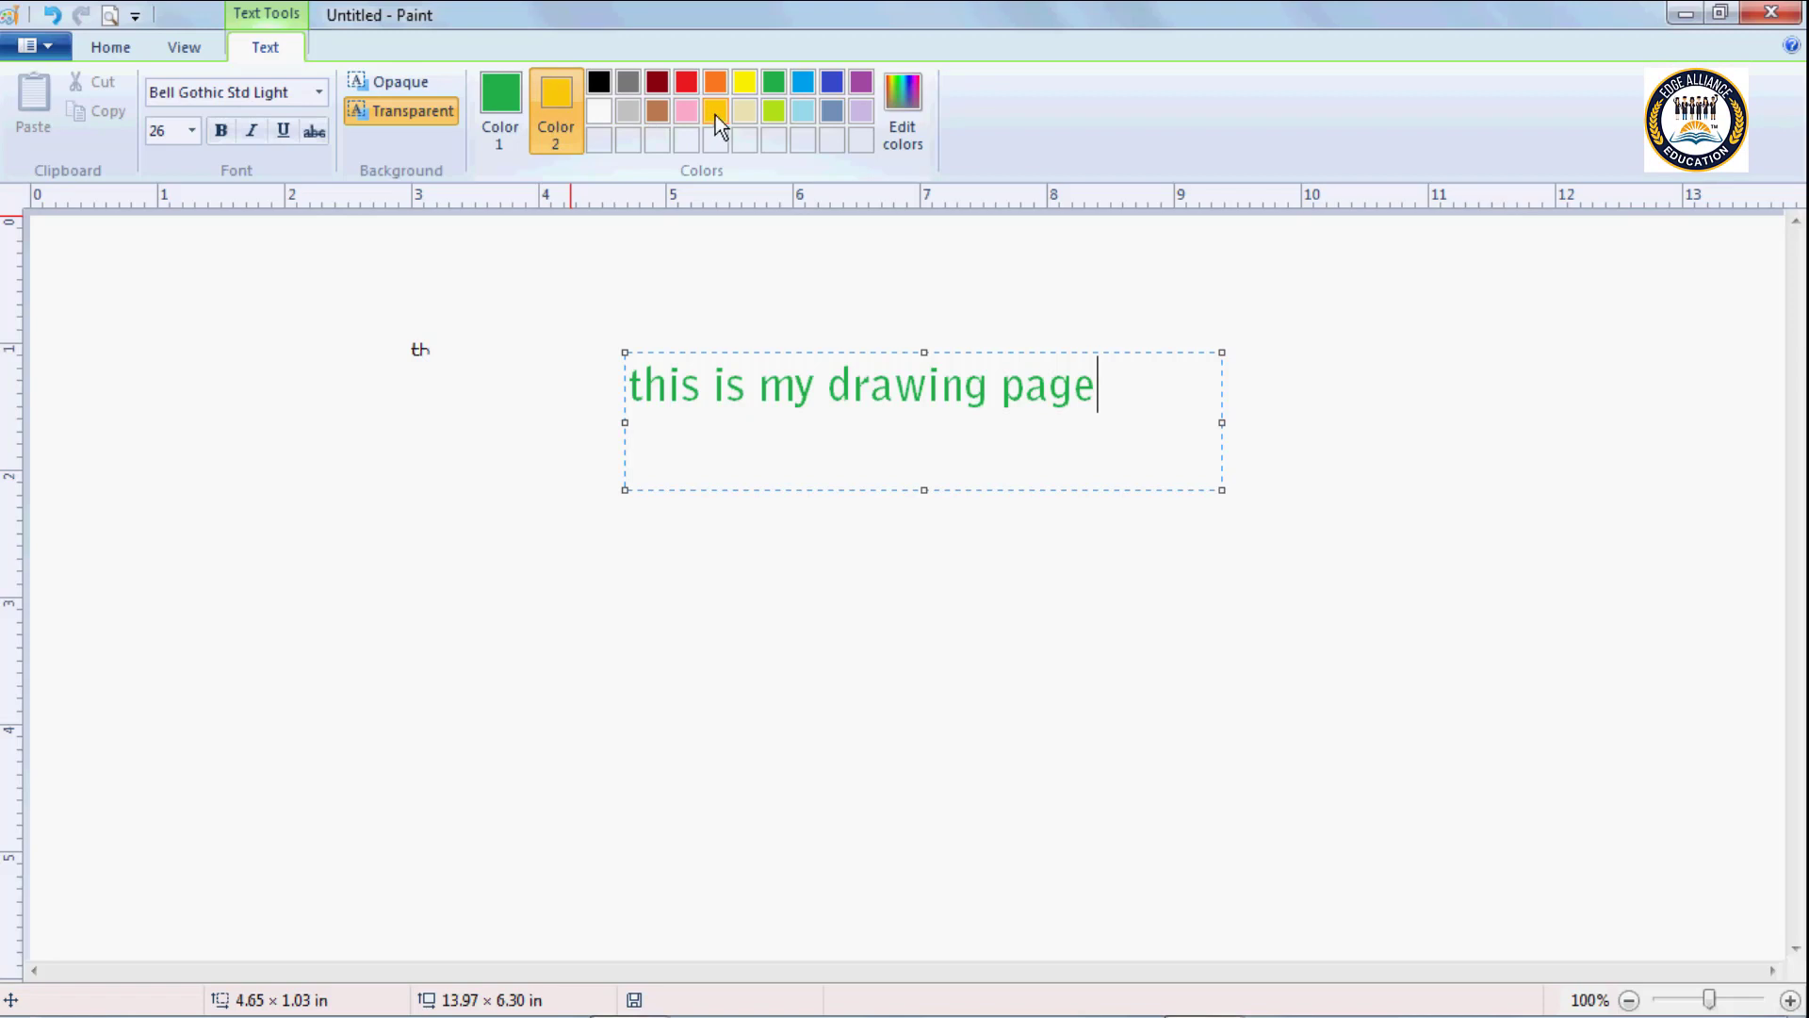
left_click(741, 85)
left_click(775, 83)
left_click(774, 111)
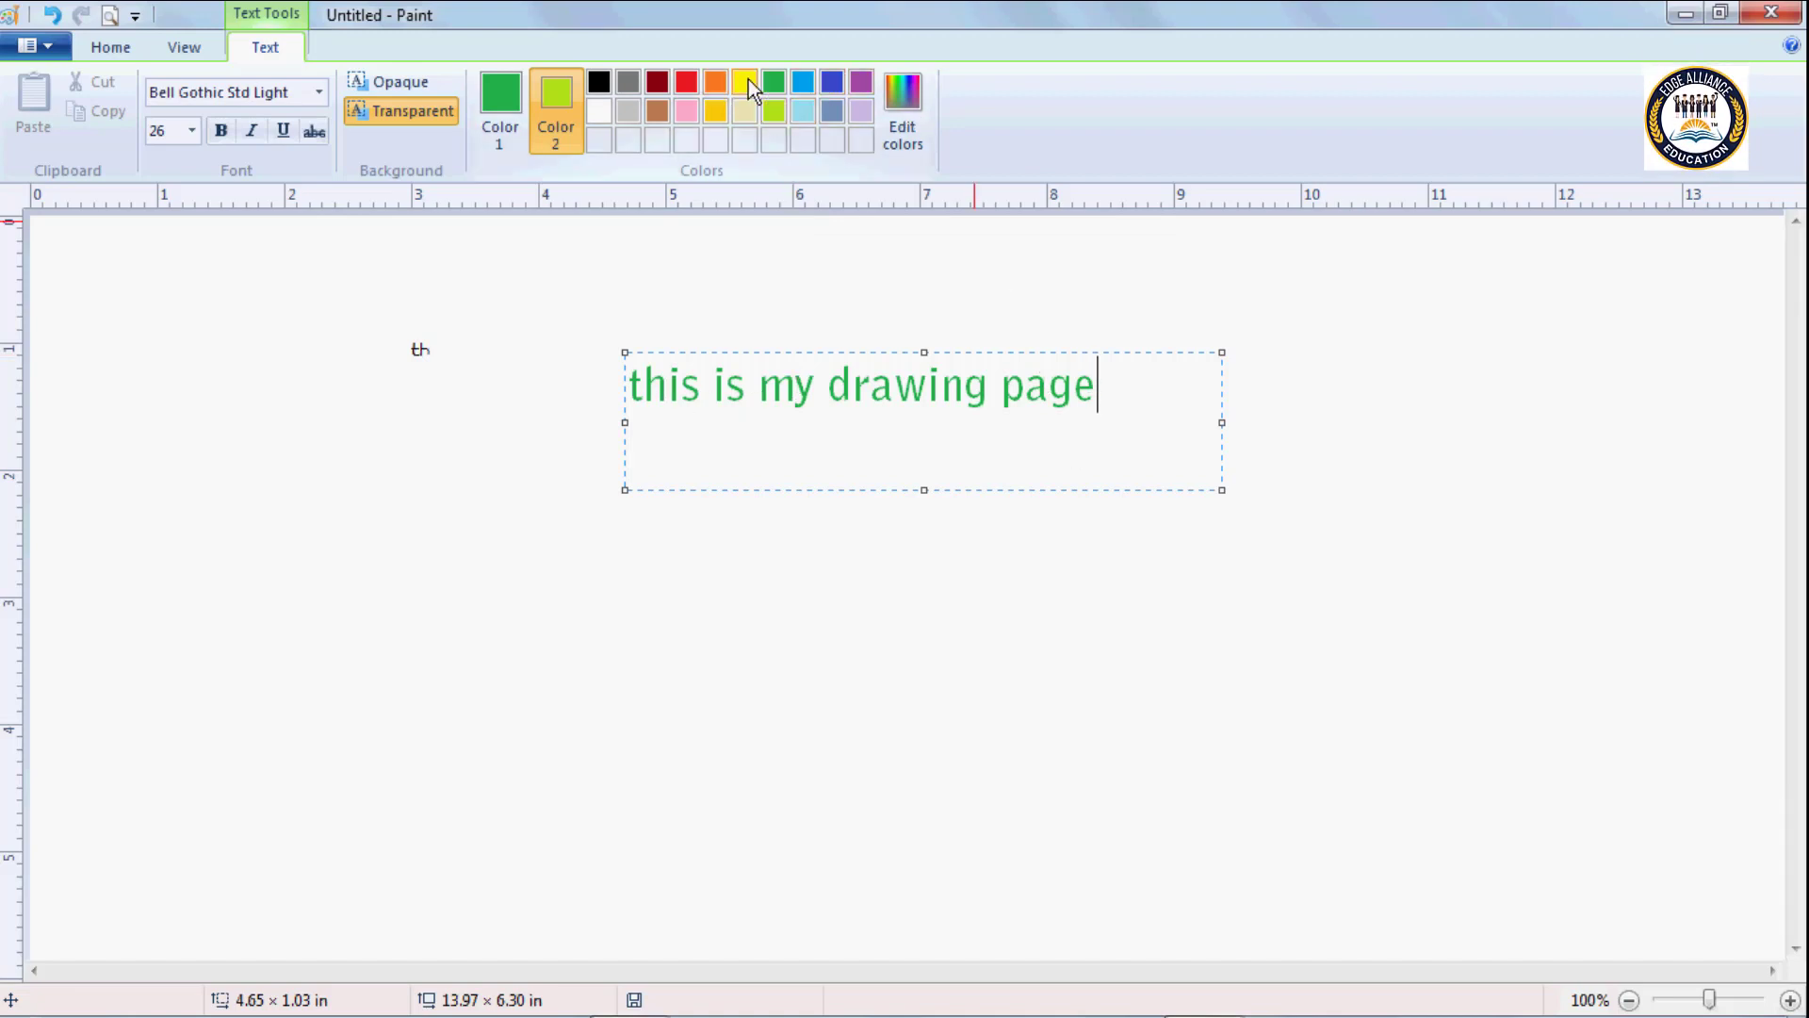
right_click(717, 110)
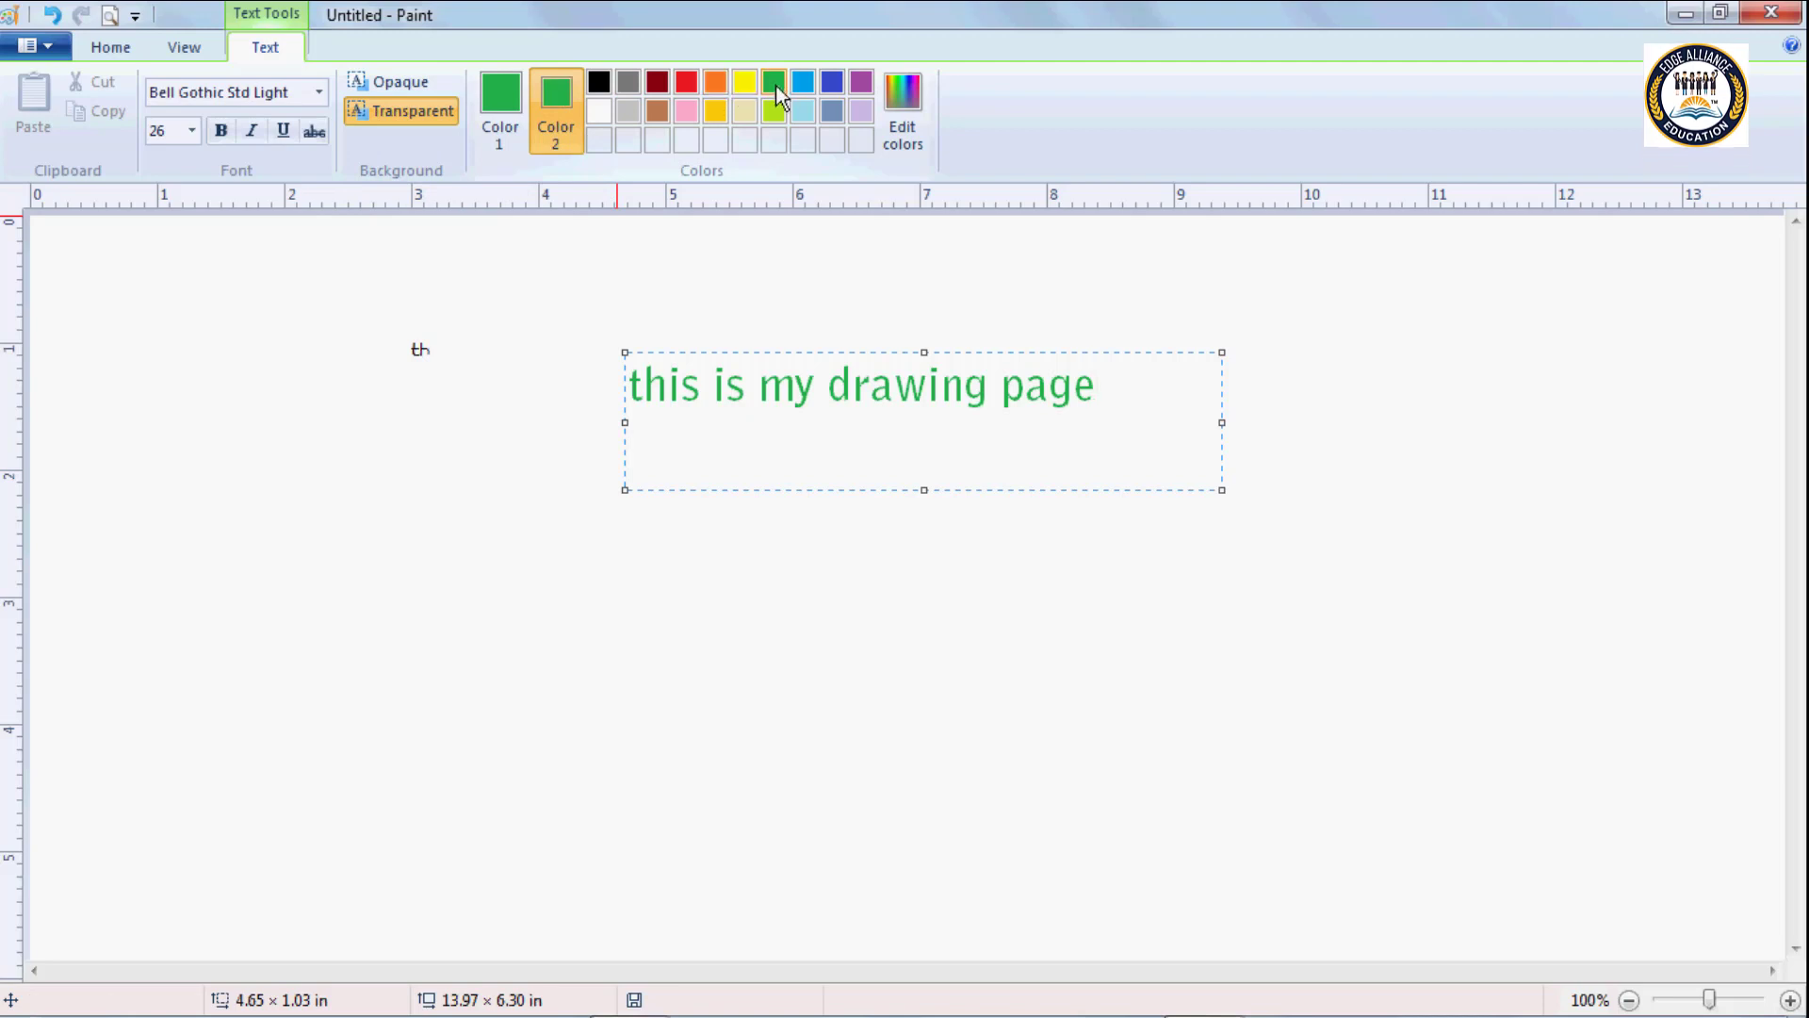
left_click(399, 83)
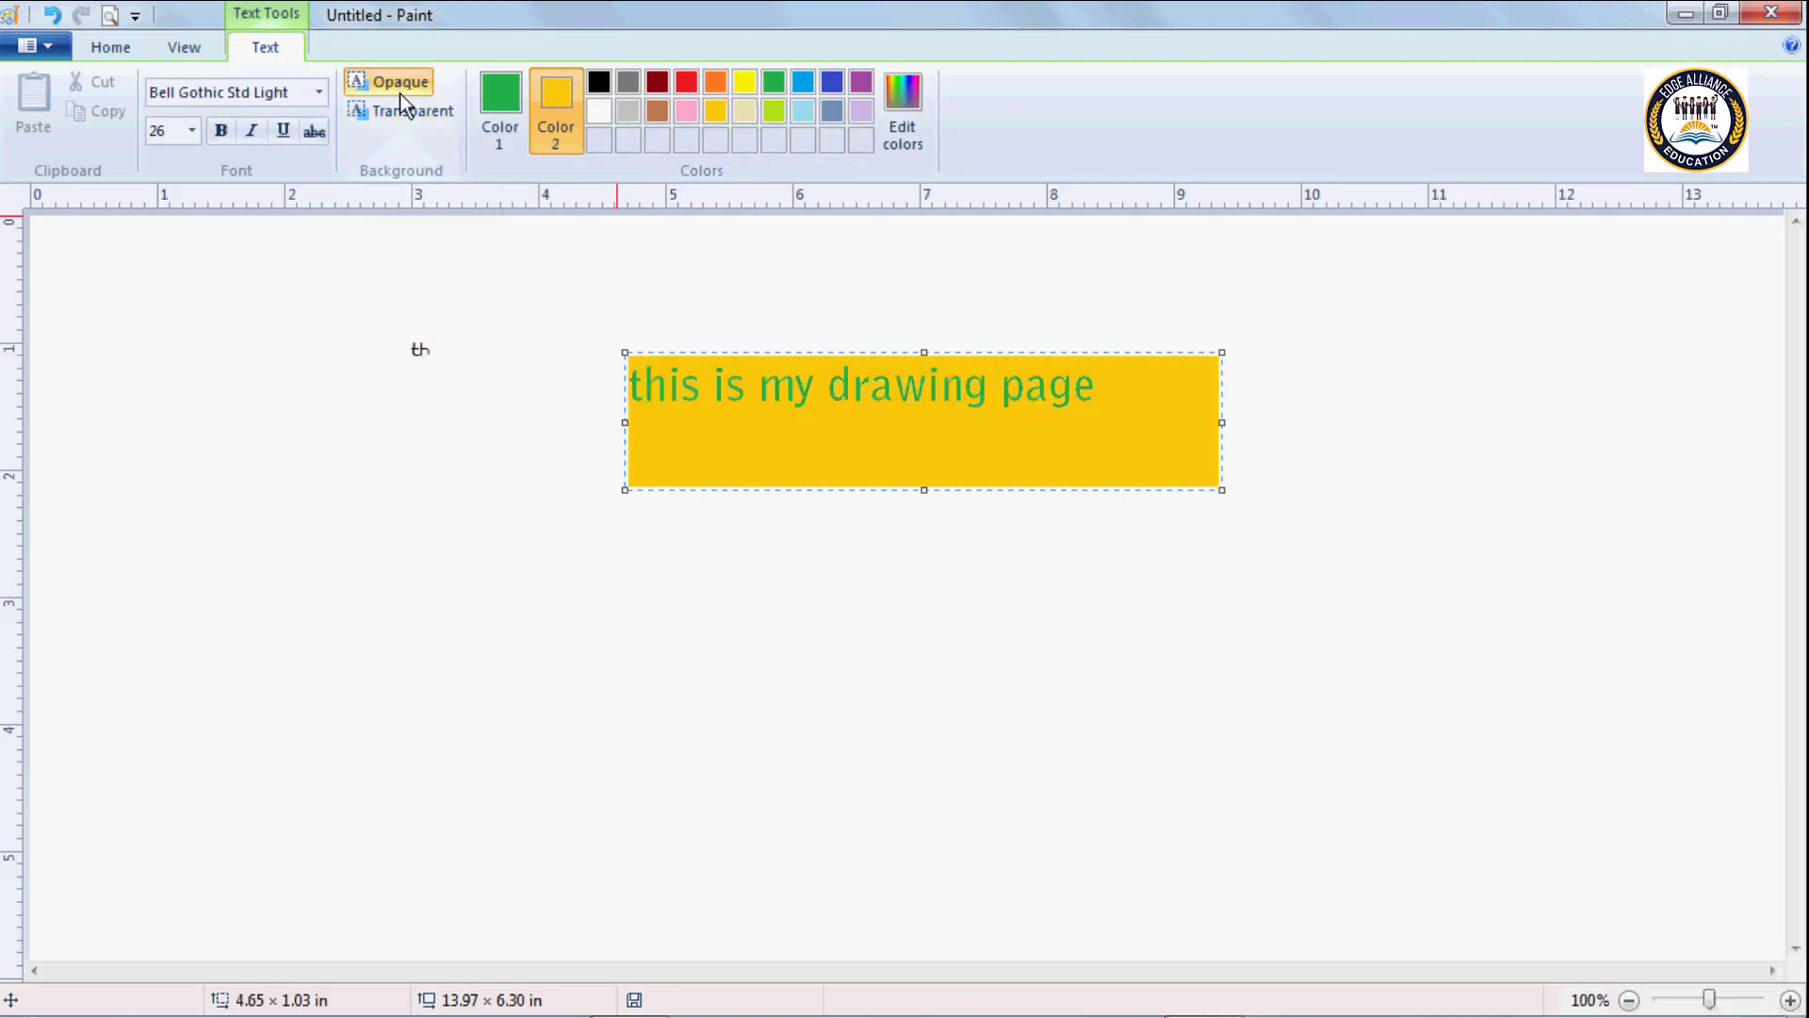
Try other palette colours for the opaque text background, such as lime and yellow, ending on rose pink.
left_click(803, 110)
left_click(774, 111)
left_click(747, 111)
left_click(745, 83)
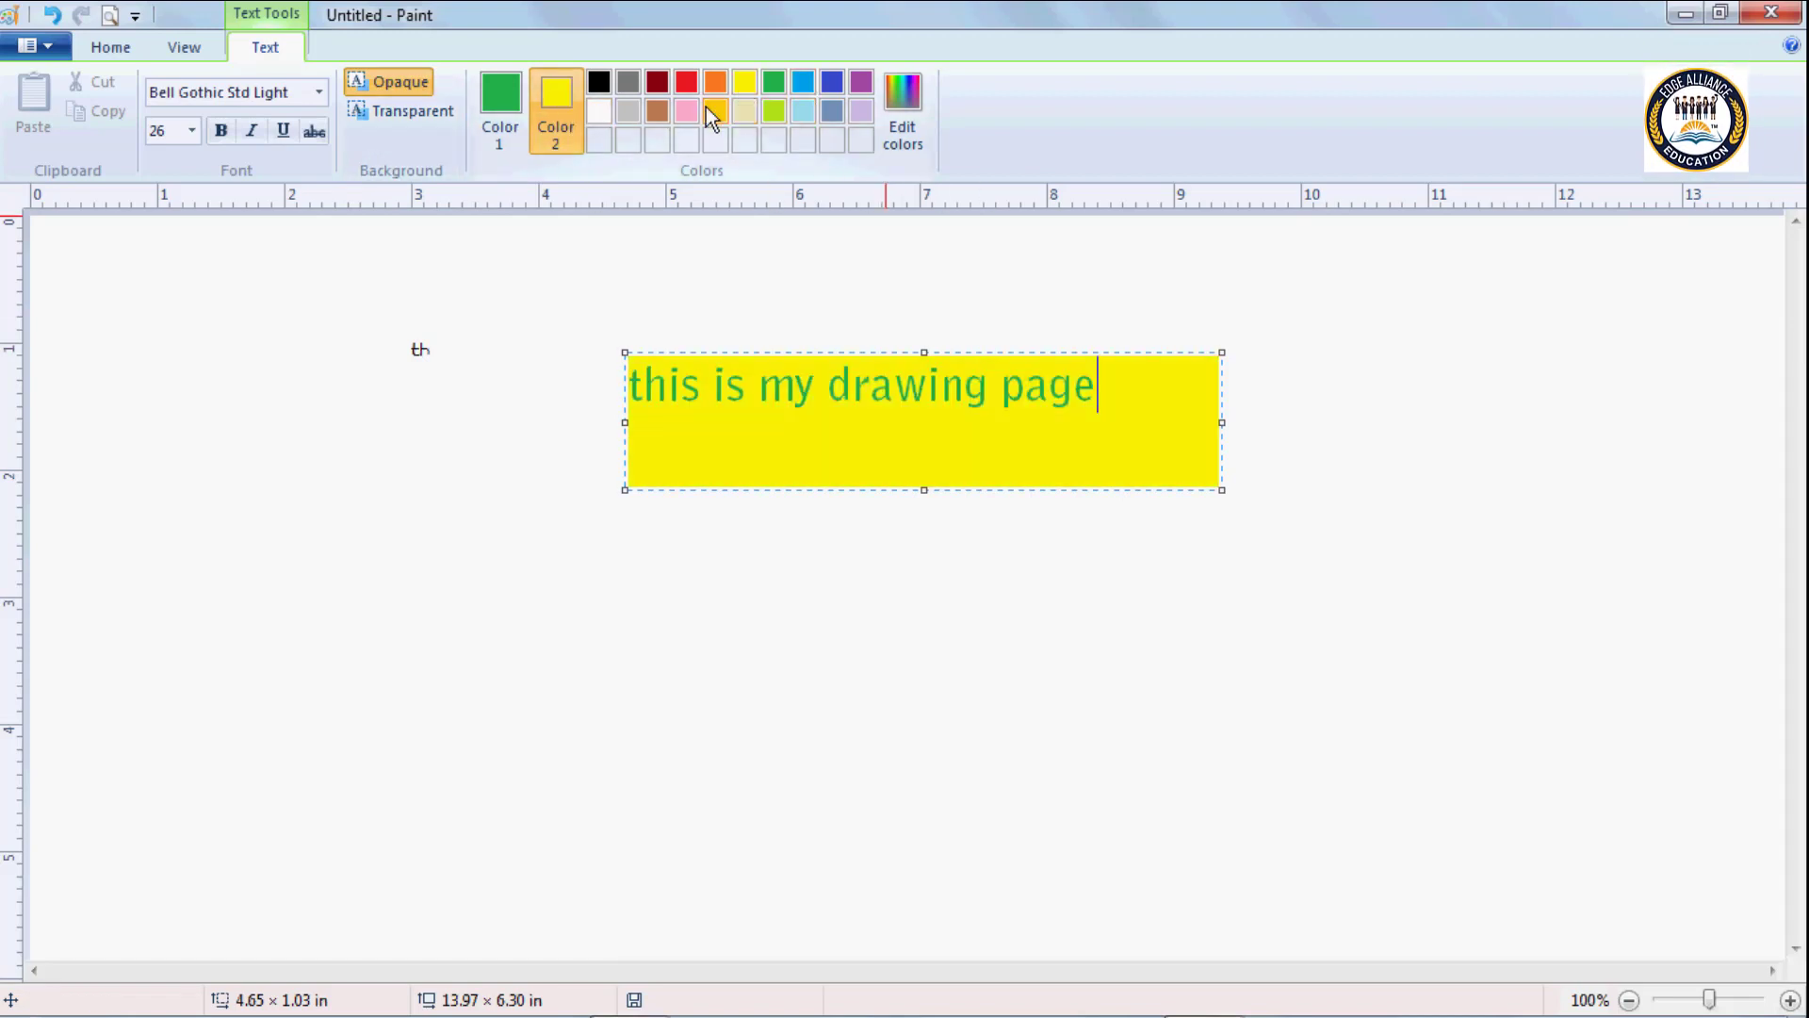
left_click(712, 112)
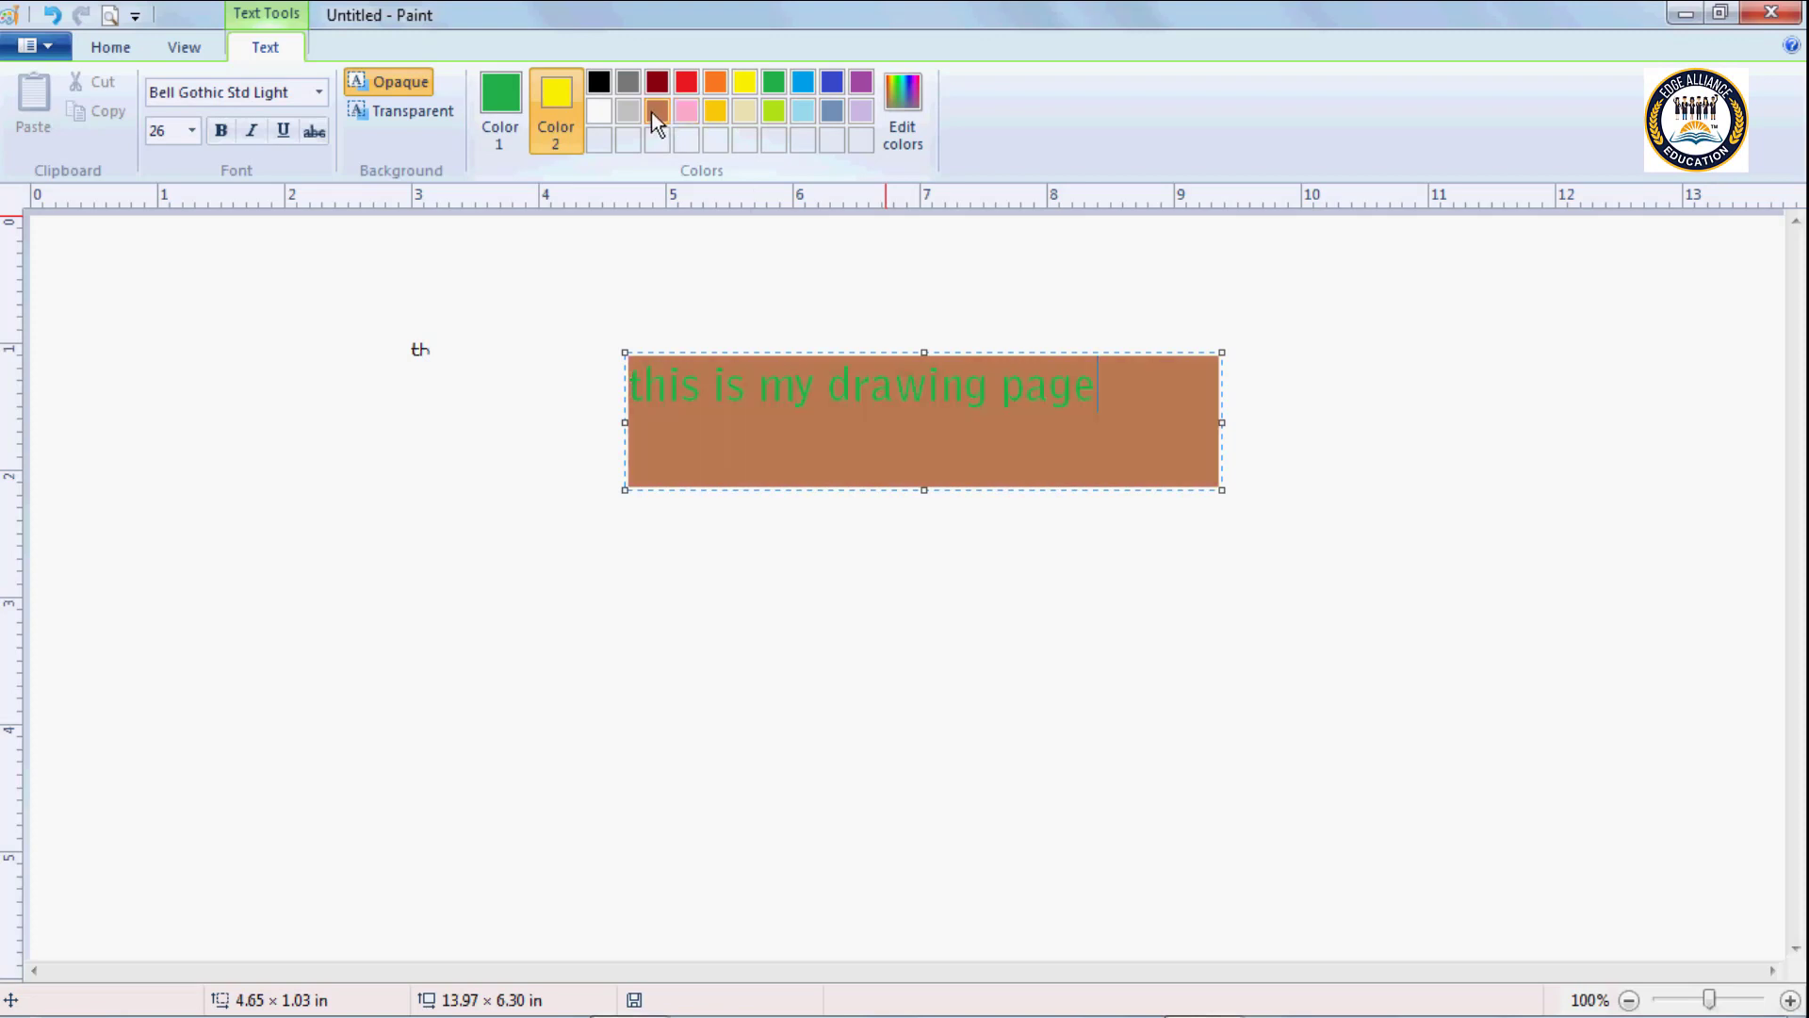
left_click(695, 112)
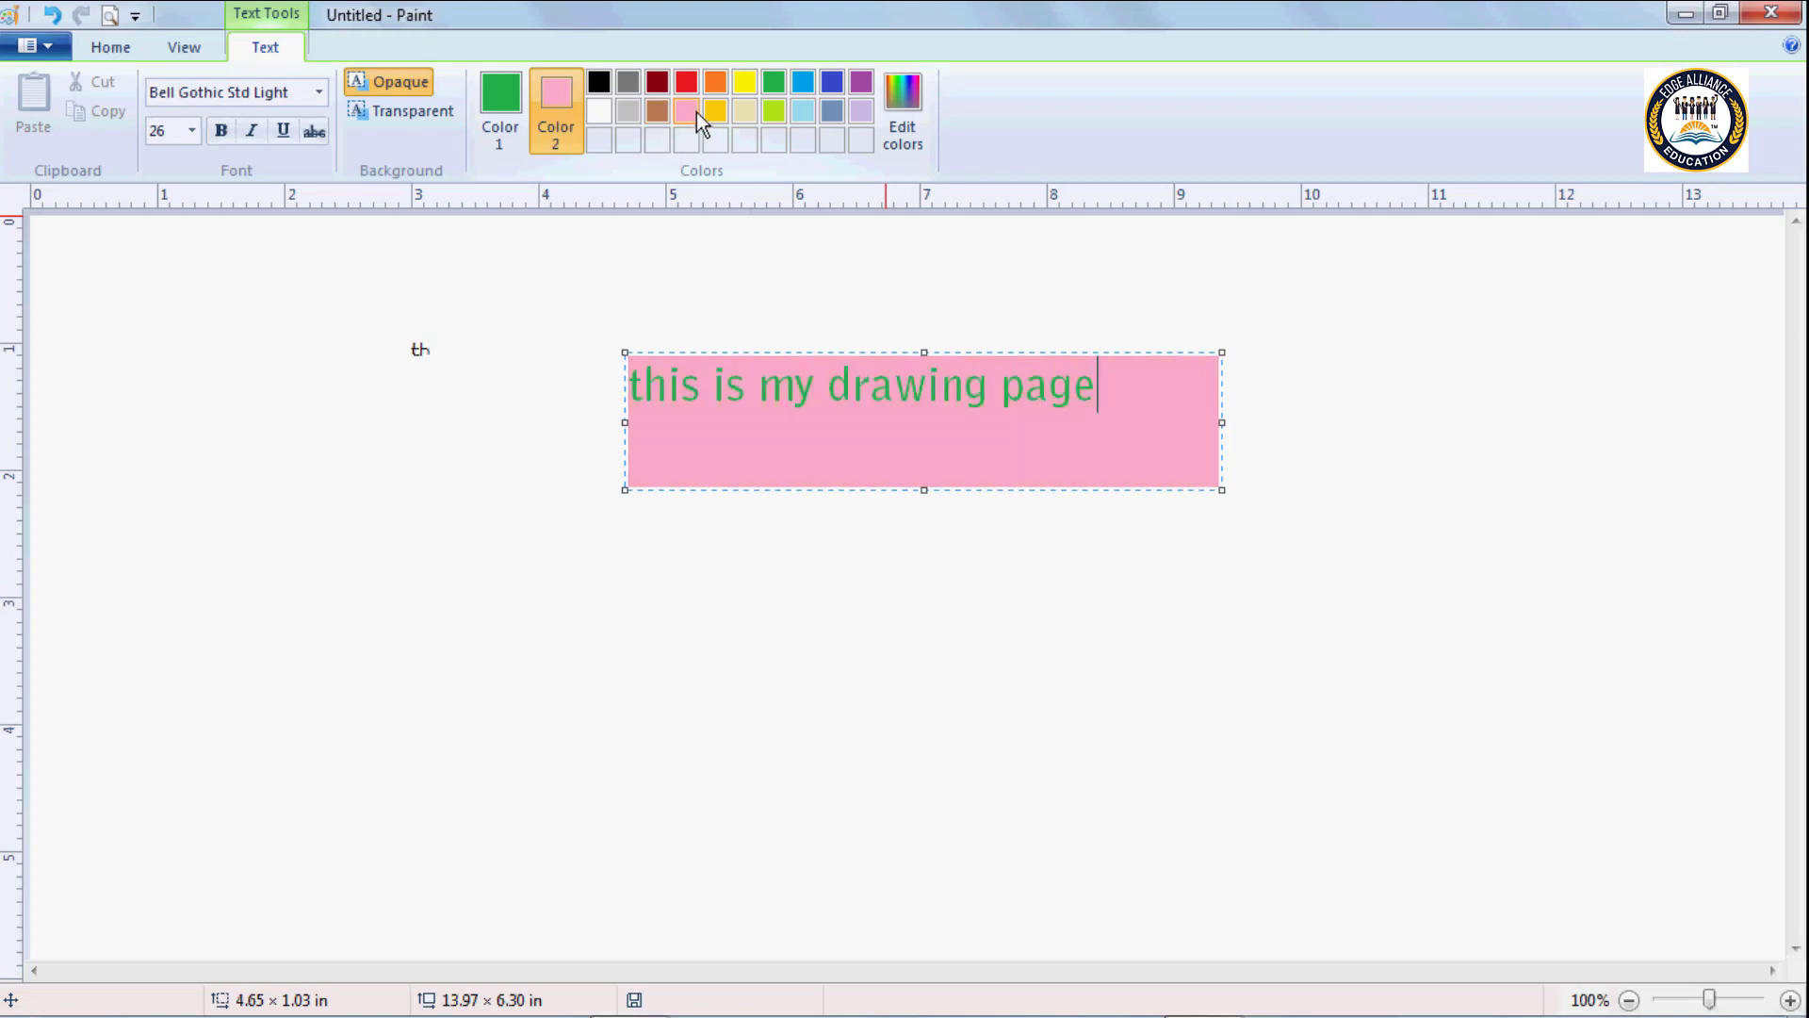
Make the text box background transparent and reset Color 2 to white.
left_click(403, 115)
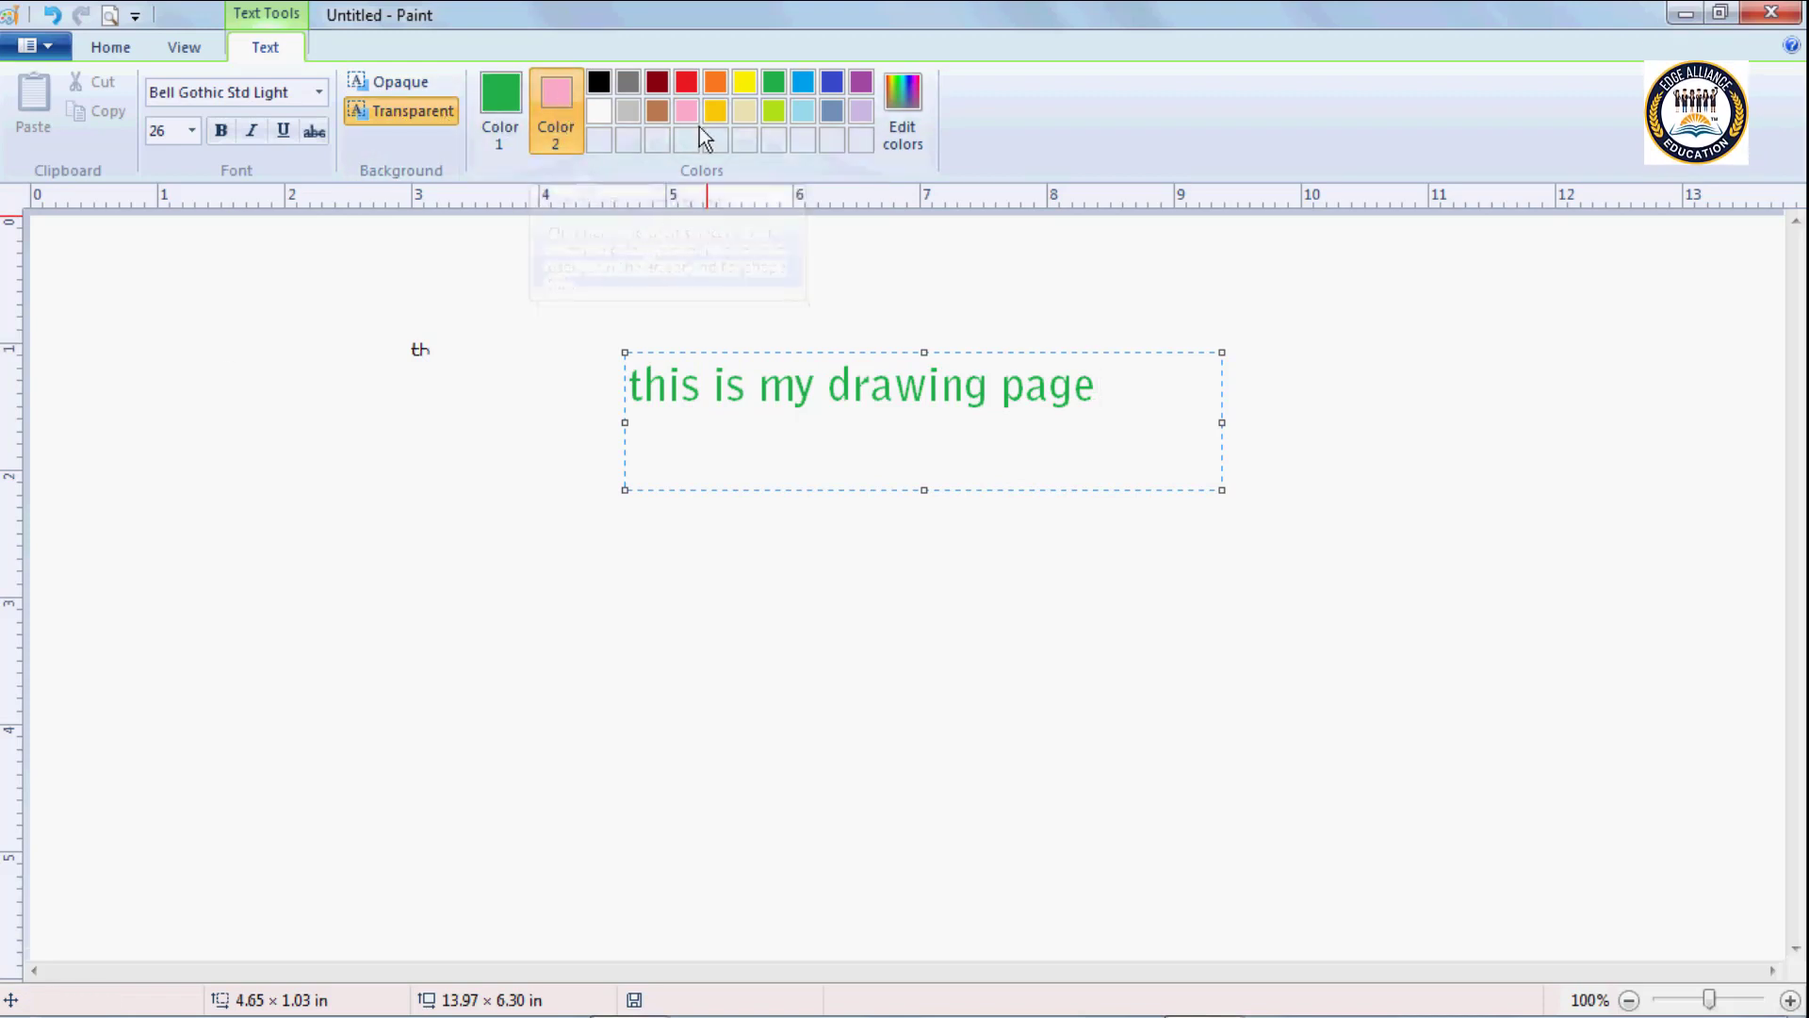
left_click(601, 114)
Set Color 1 to the bright pink basic colour (red 255, green 0, blue 128) and add it to the custom colours.
left_click(491, 95)
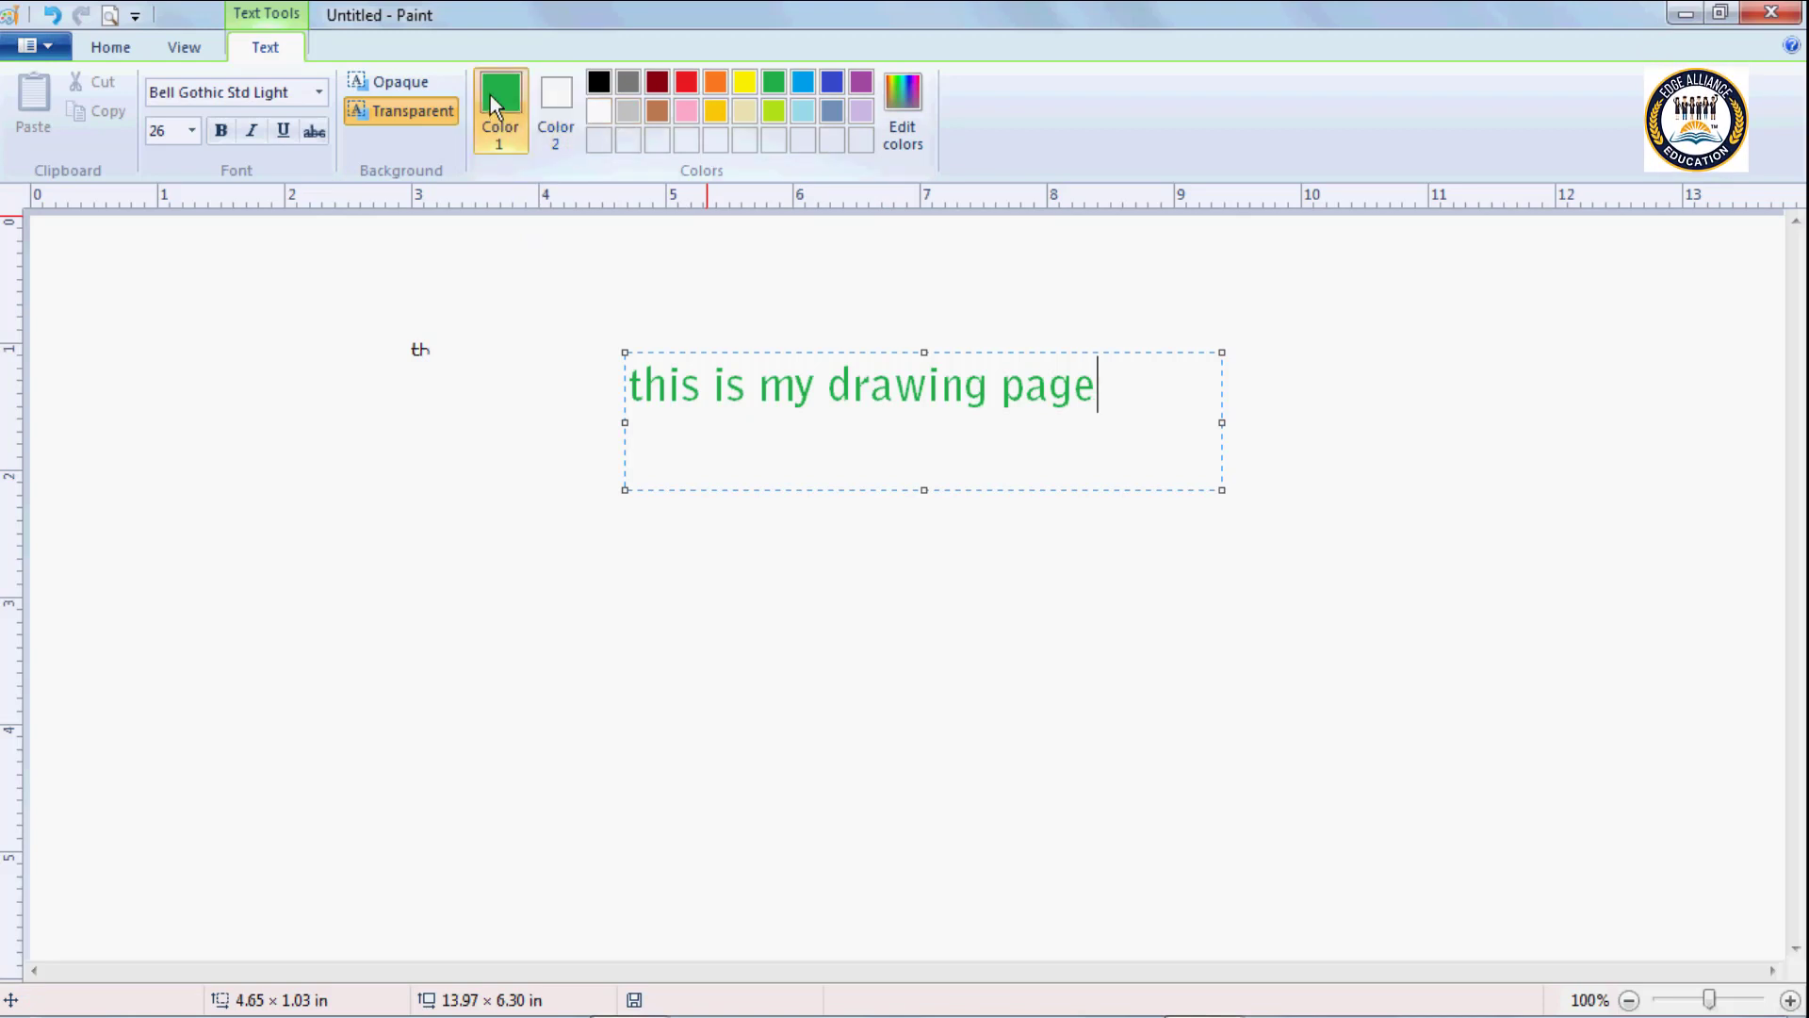
left_click(908, 113)
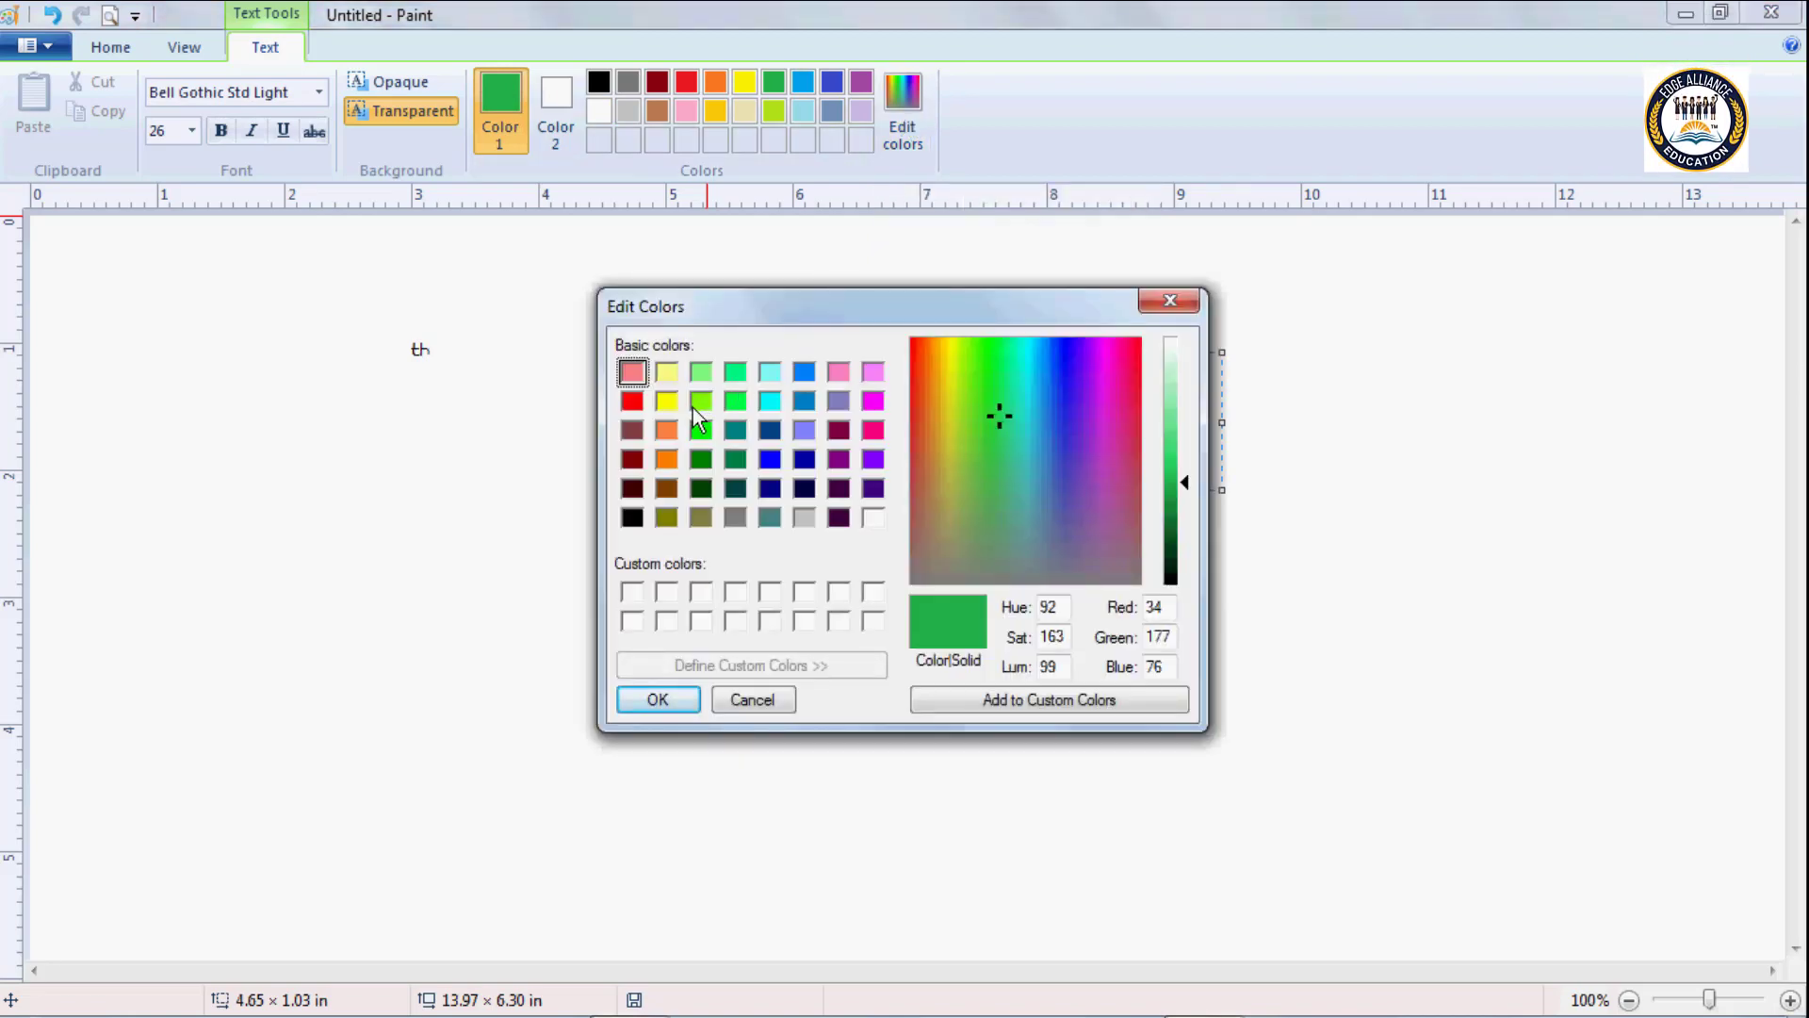
left_click(803, 372)
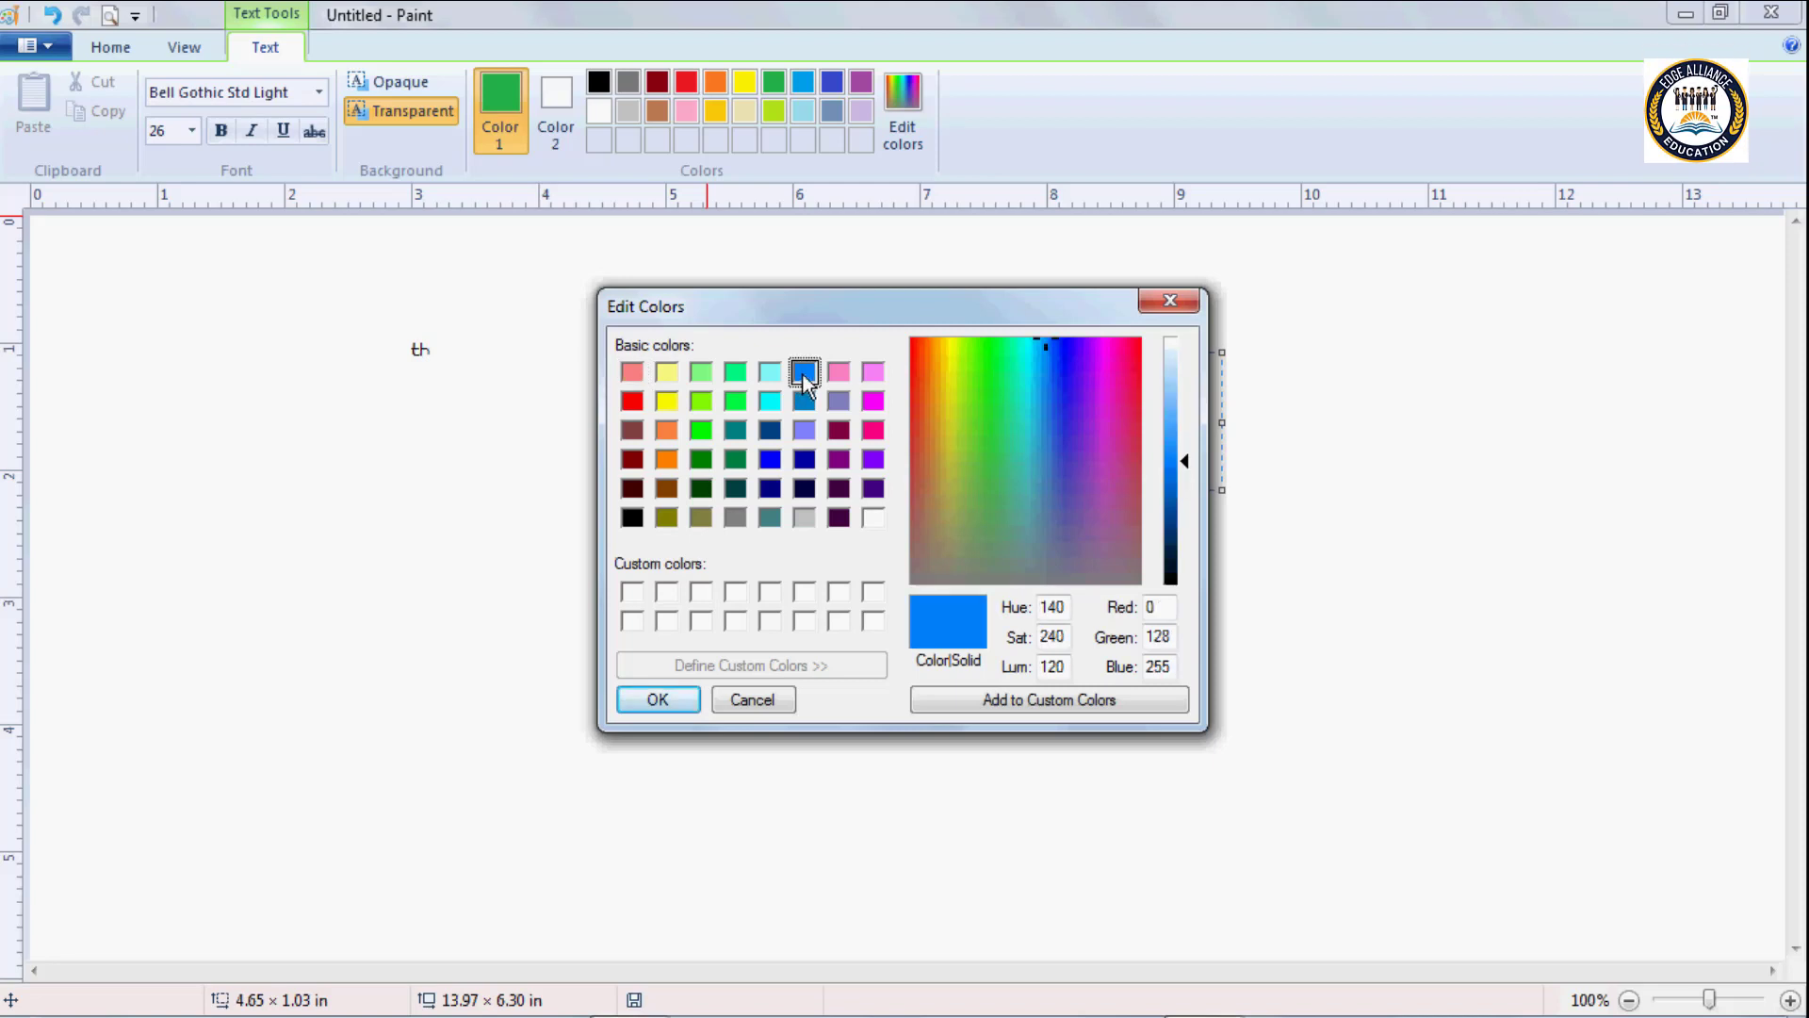
left_click(664, 402)
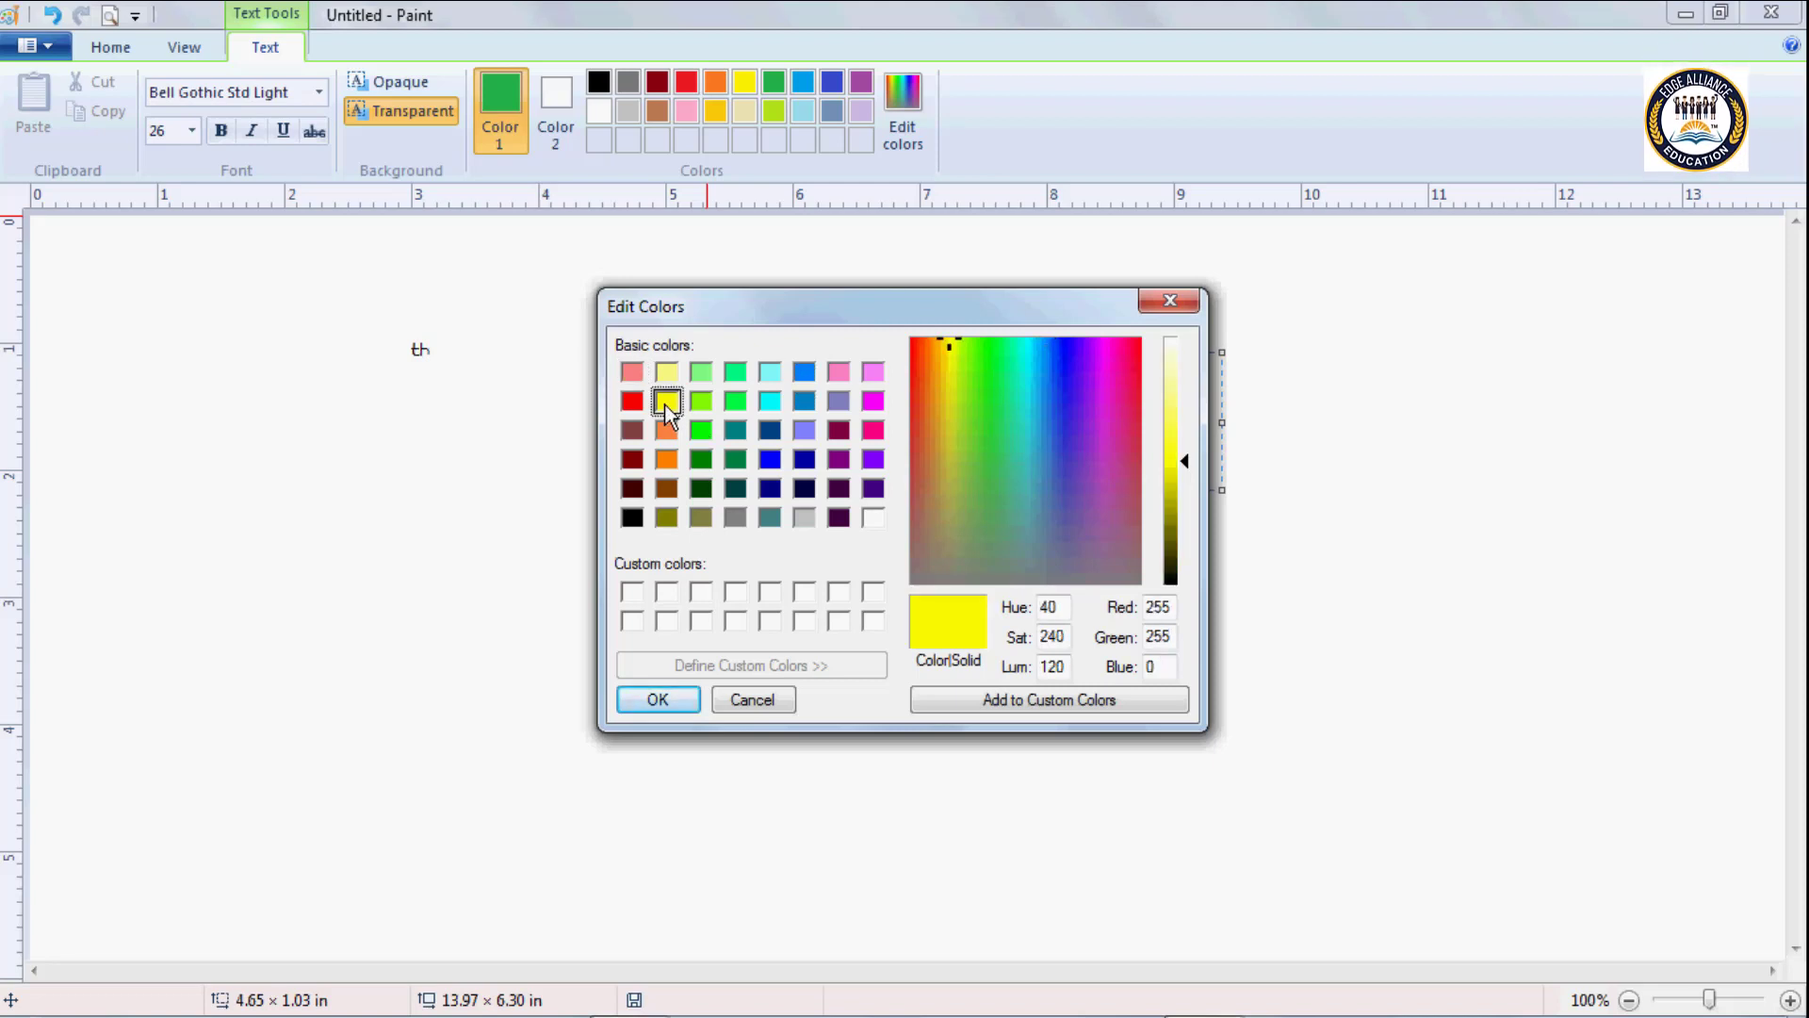
left_click(876, 426)
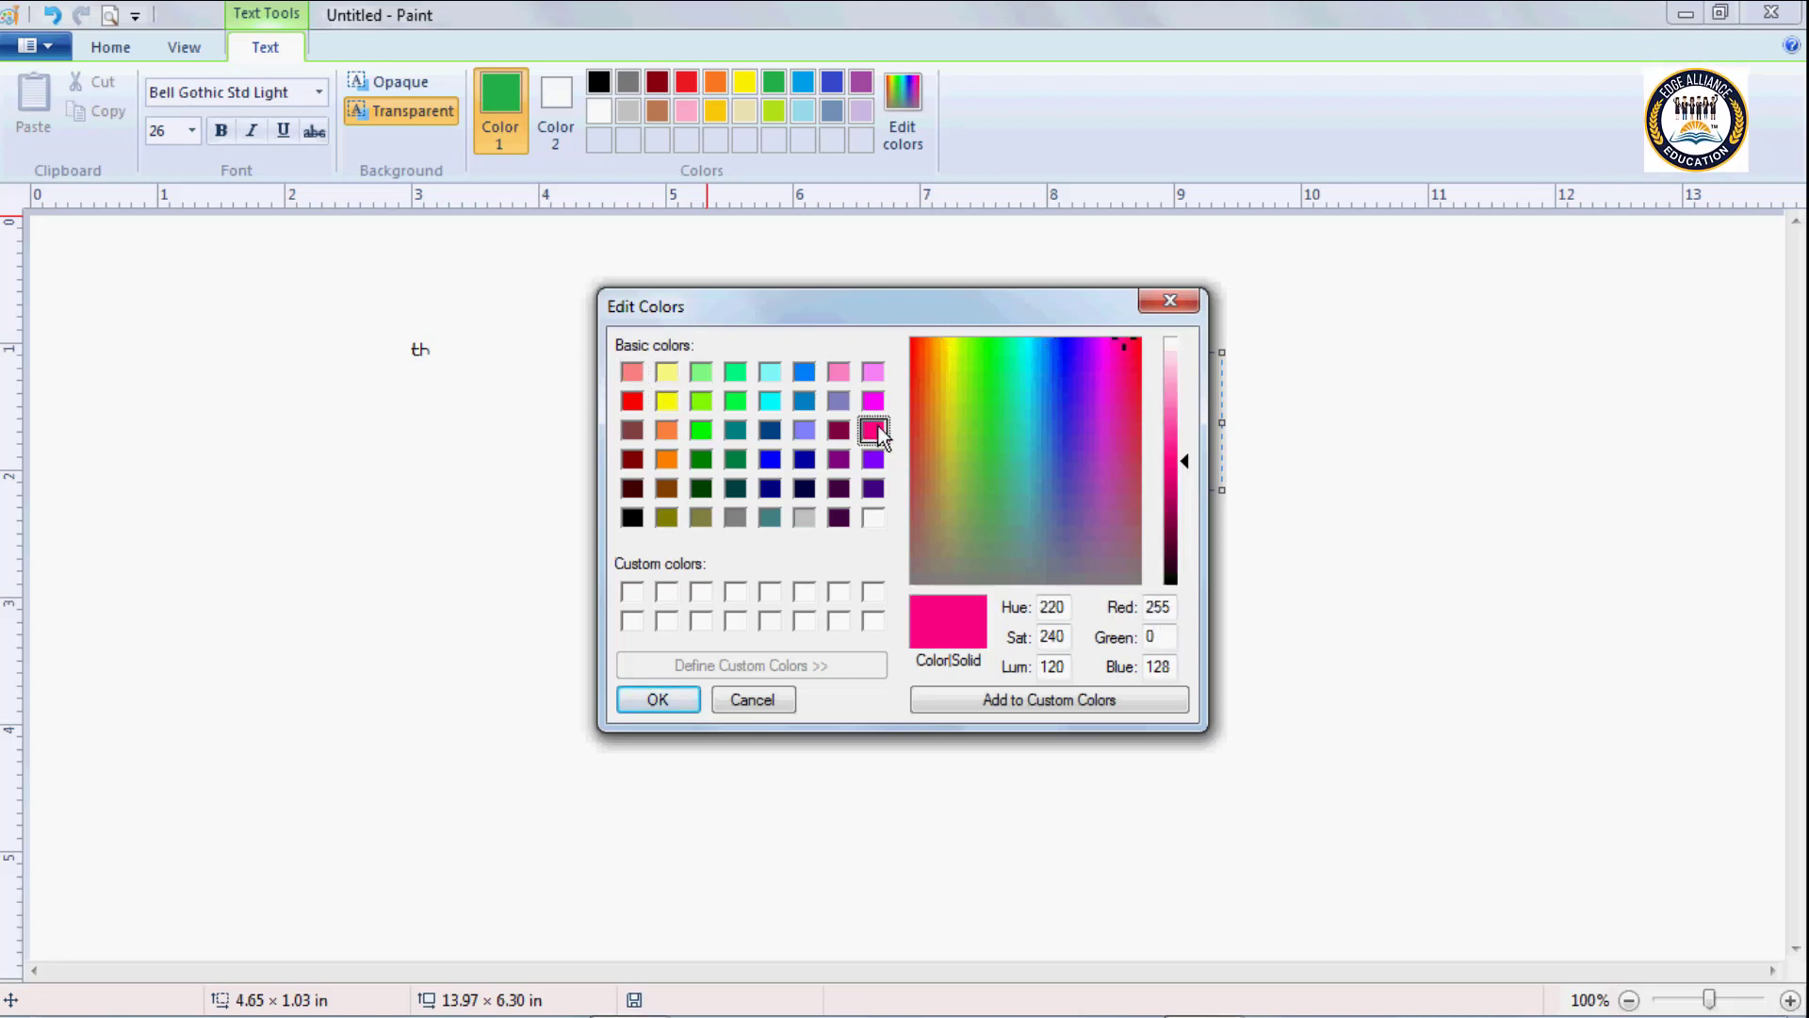
left_click(991, 699)
left_click(658, 699)
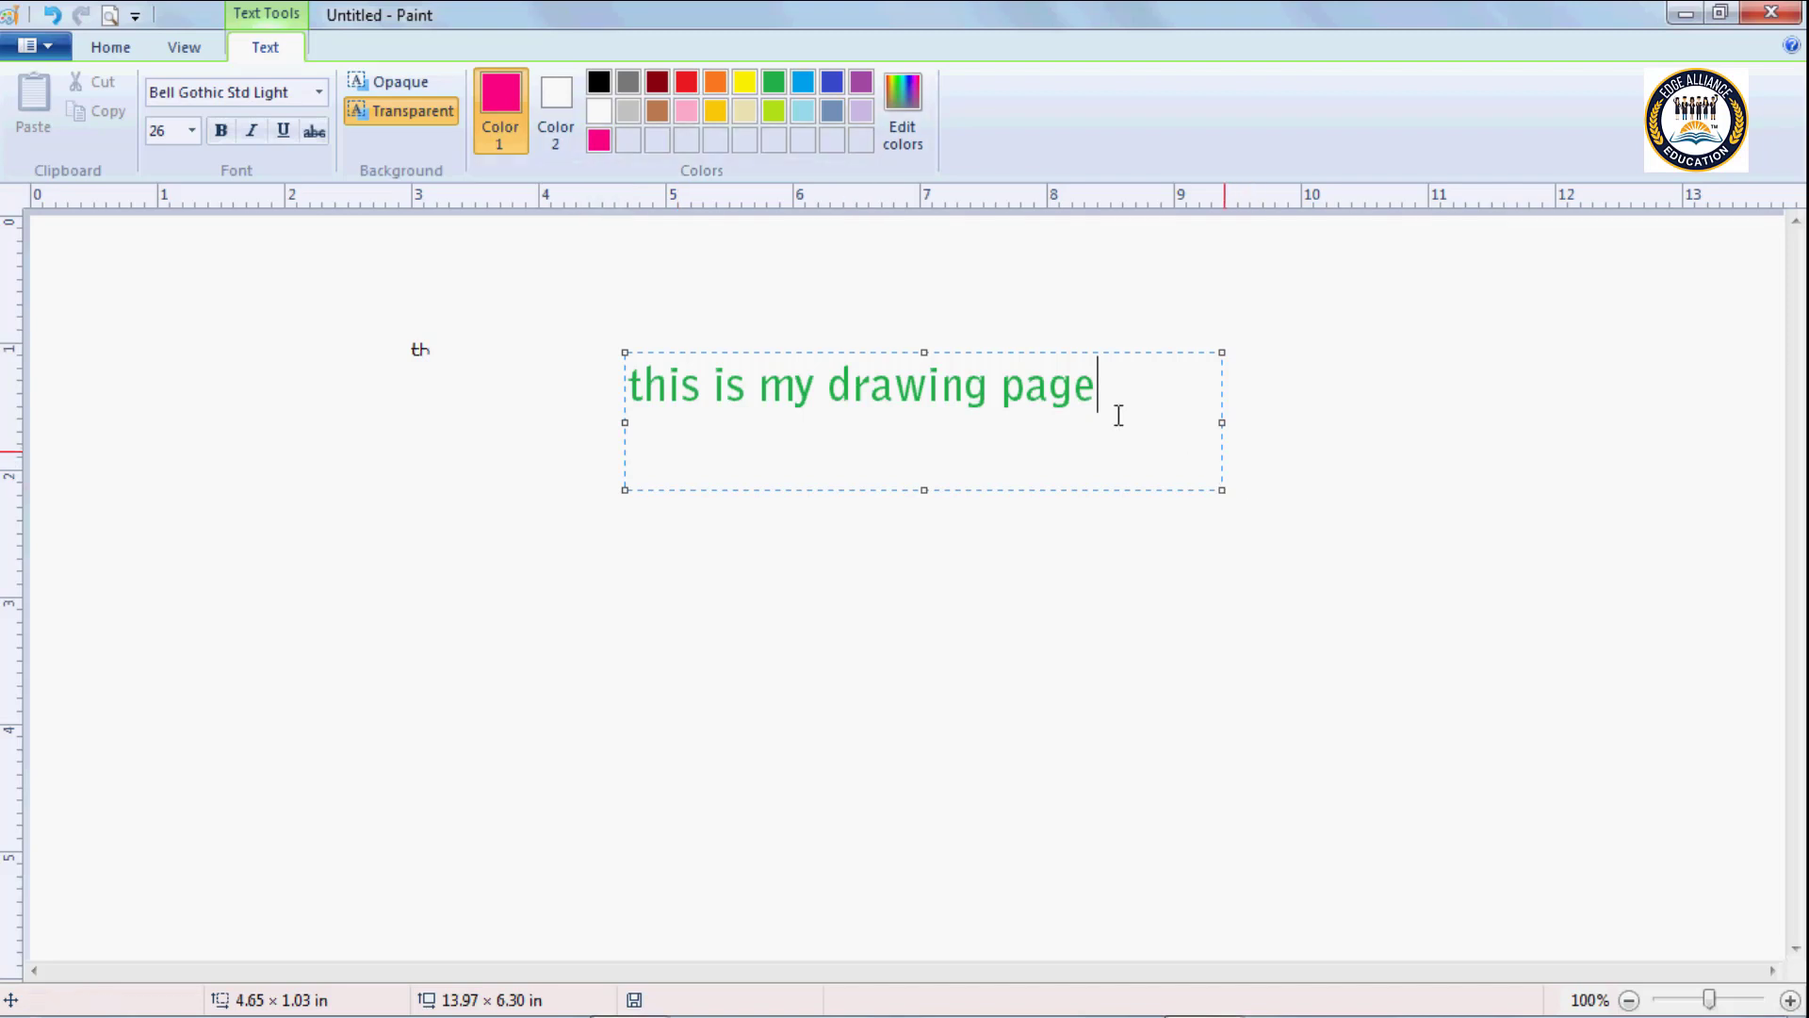
Recolour the whole line "this is my drawing page" with the custom bright pink.
left_click_drag(1108, 394, 618, 376)
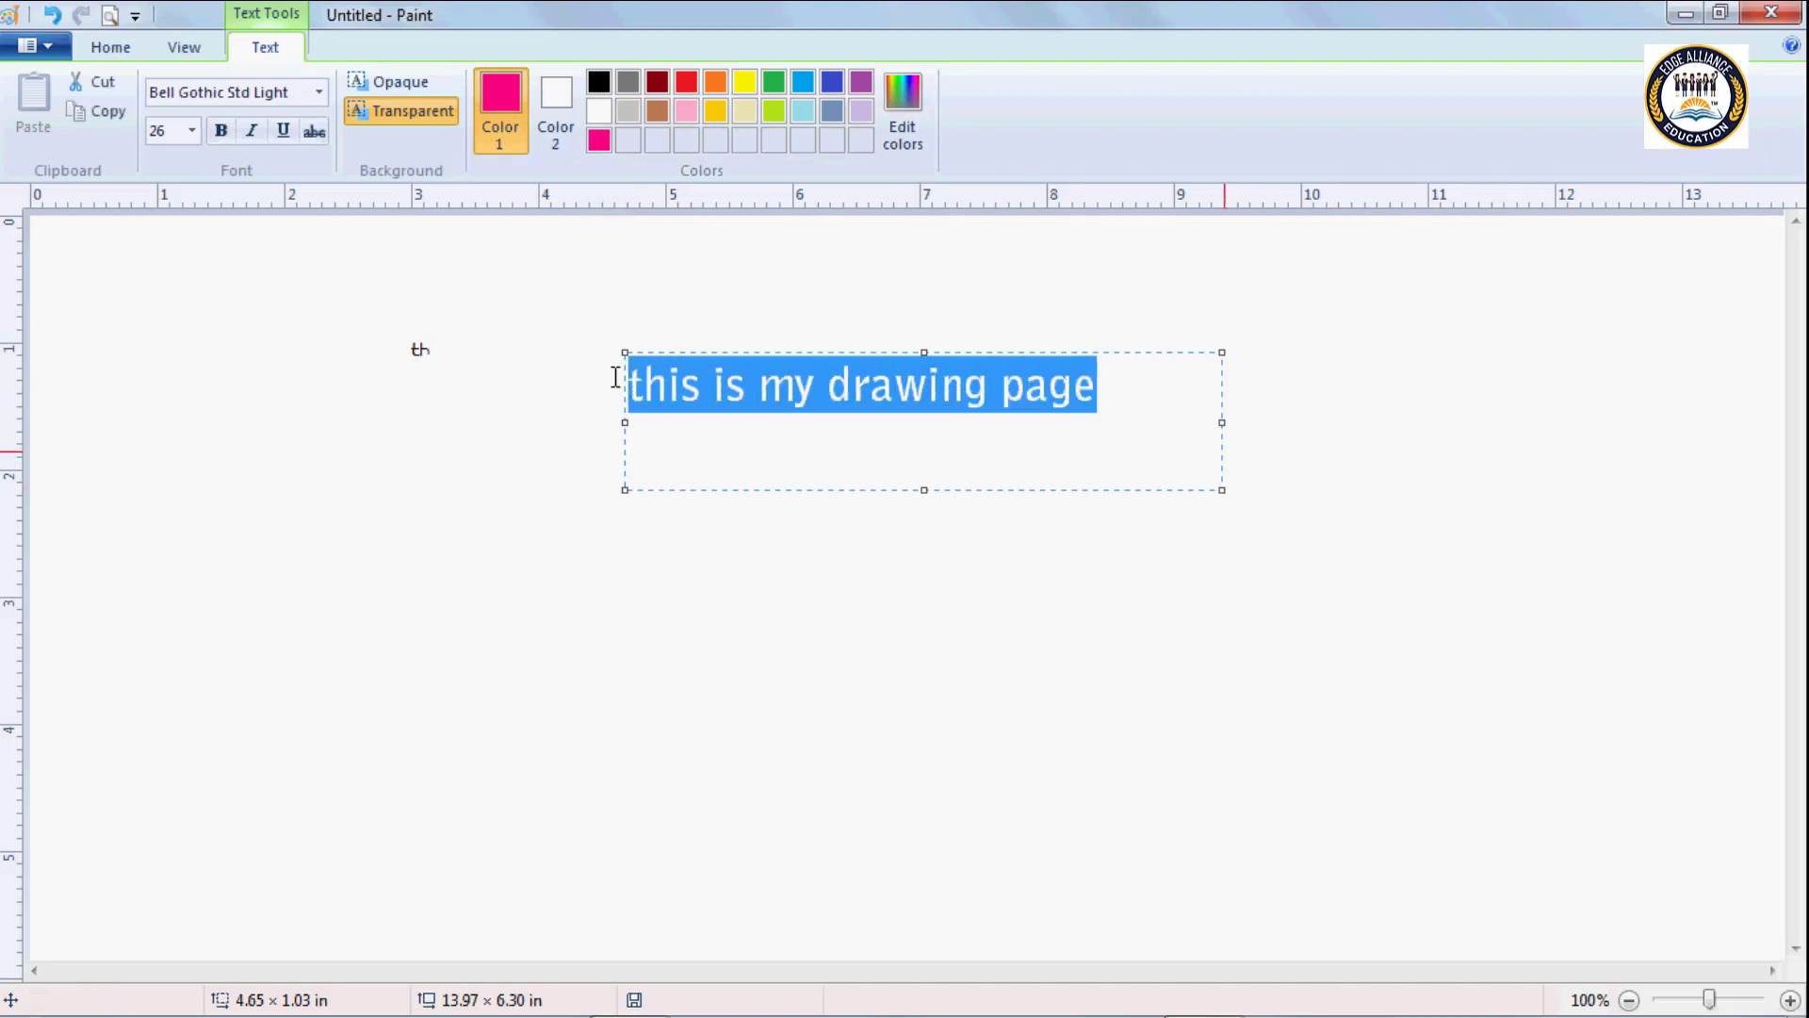
left_click(598, 140)
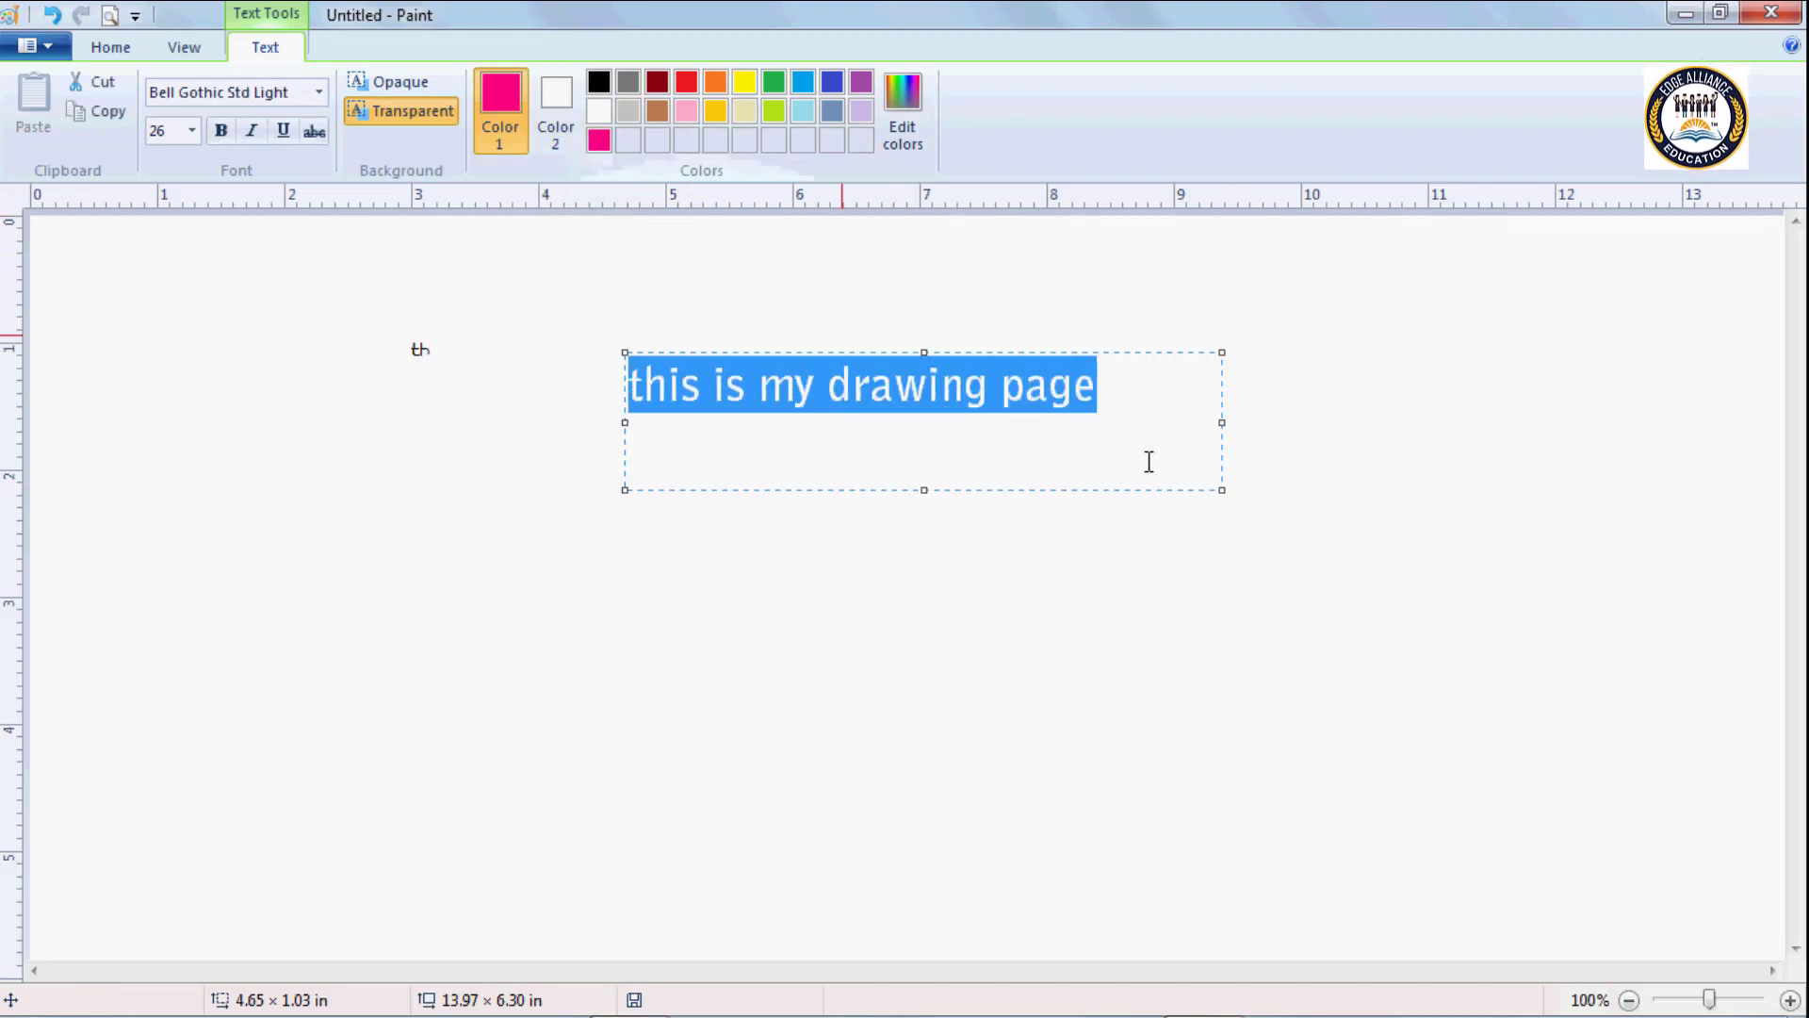
left_click(1098, 387)
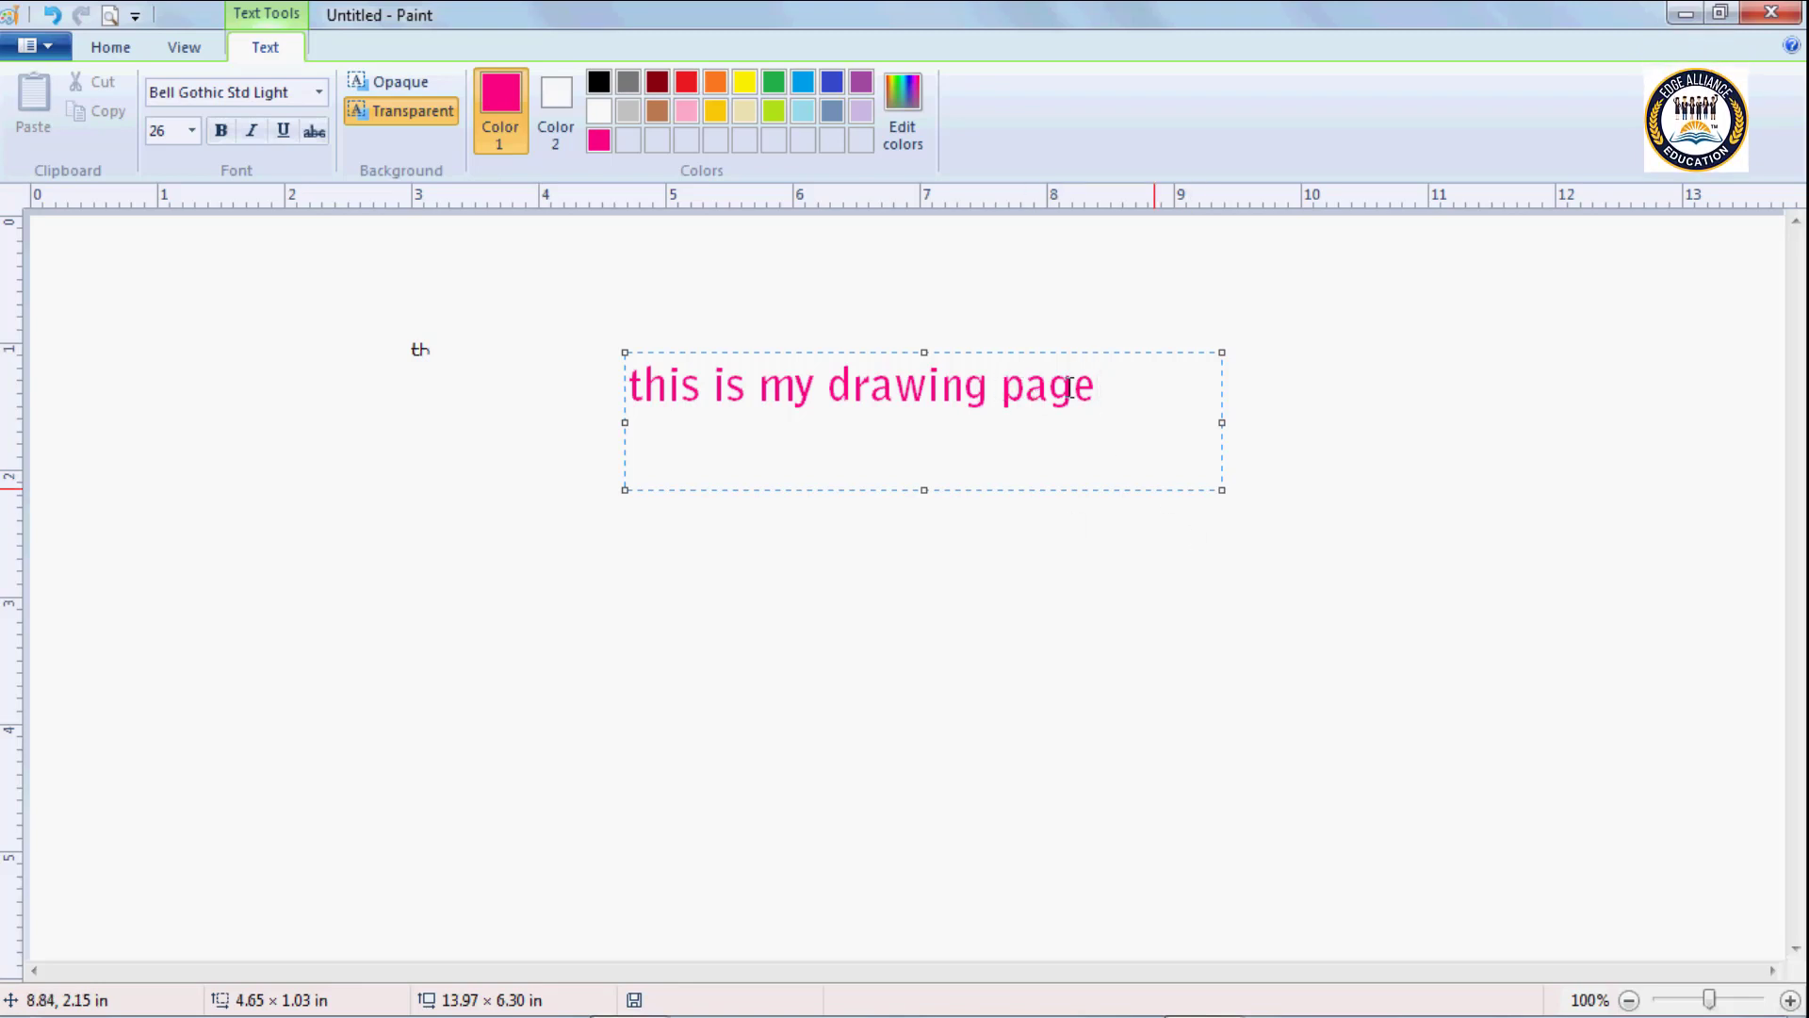
Cut the word "page" from the text line and place it two lines below.
left_click_drag(1098, 384, 998, 392)
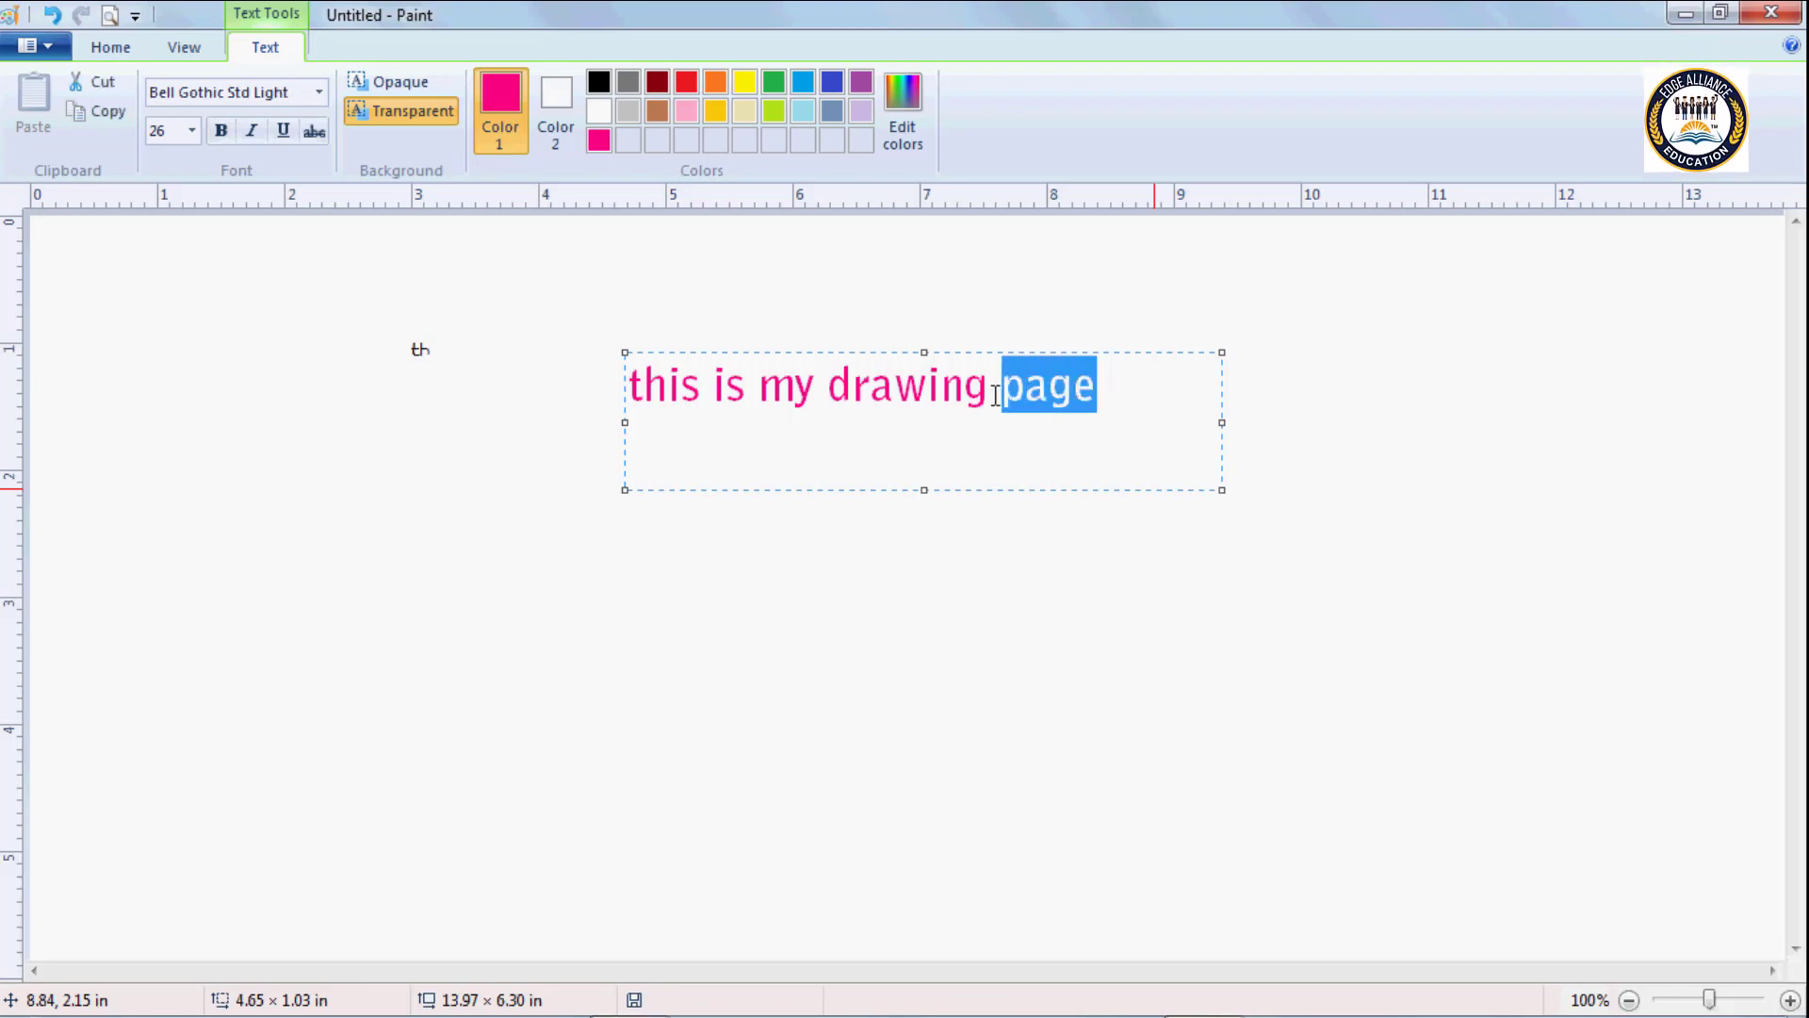
left_click(104, 82)
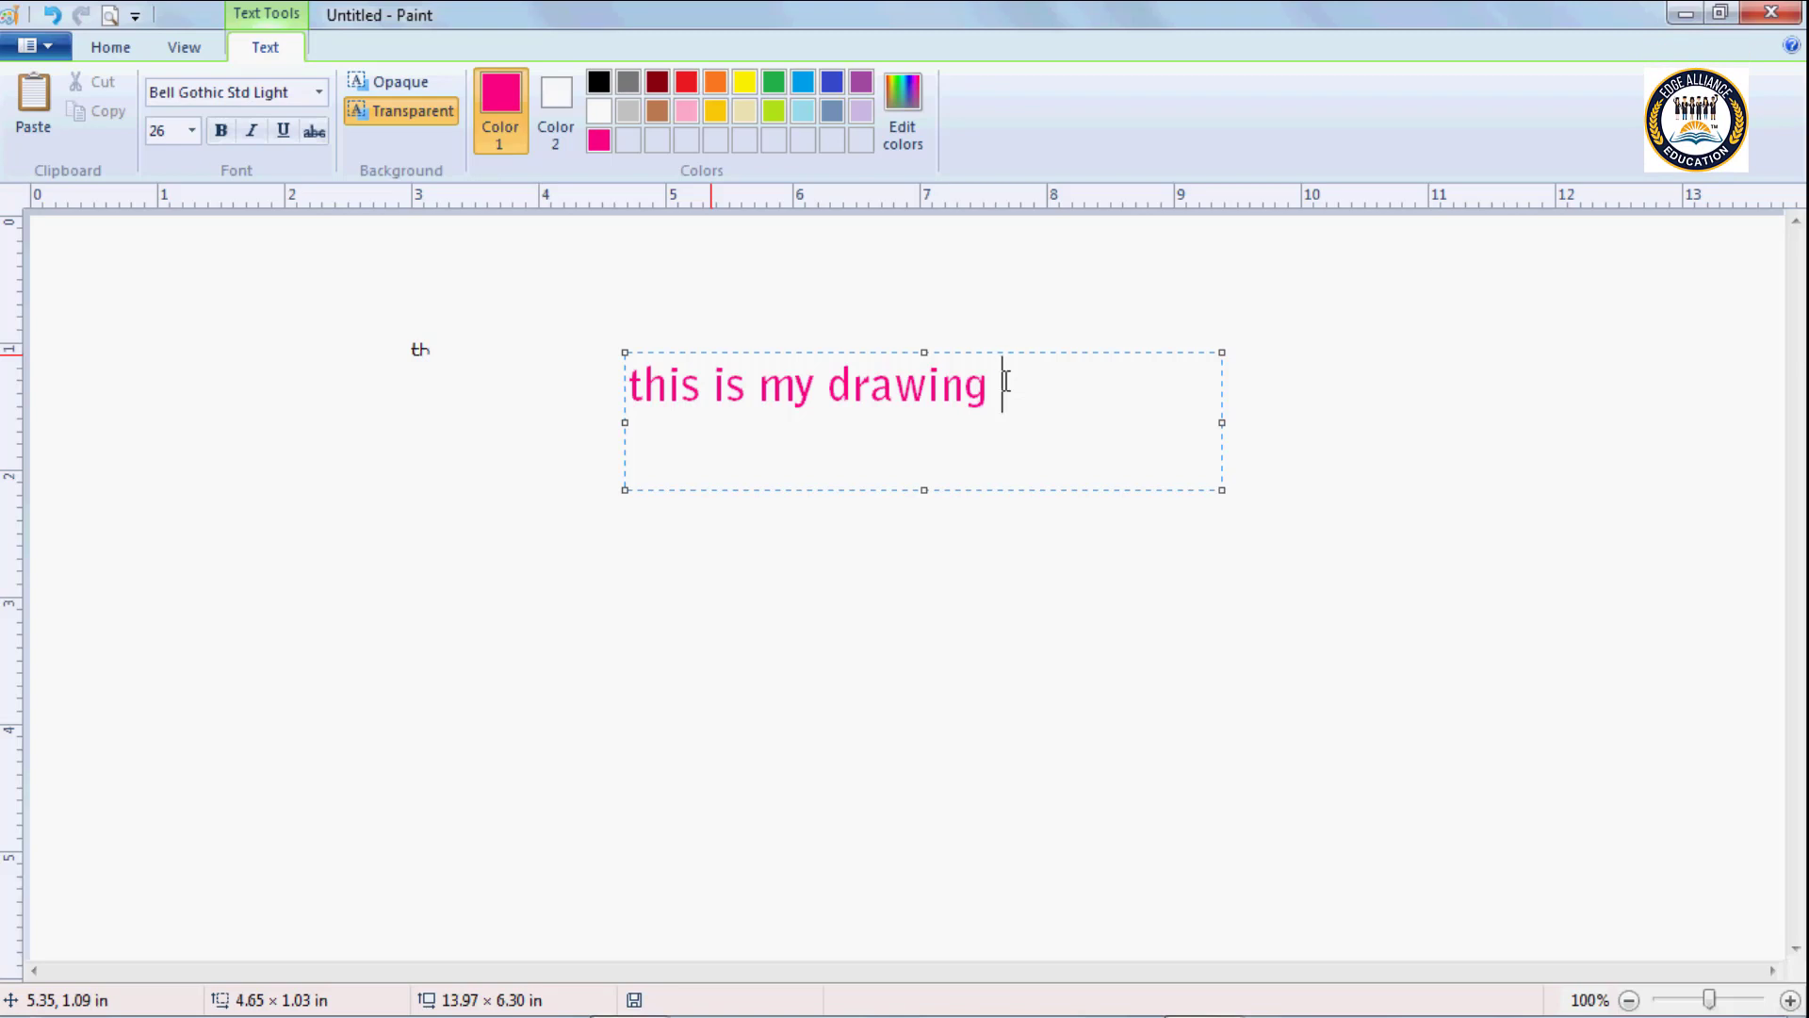
key("Return")
key("Return")
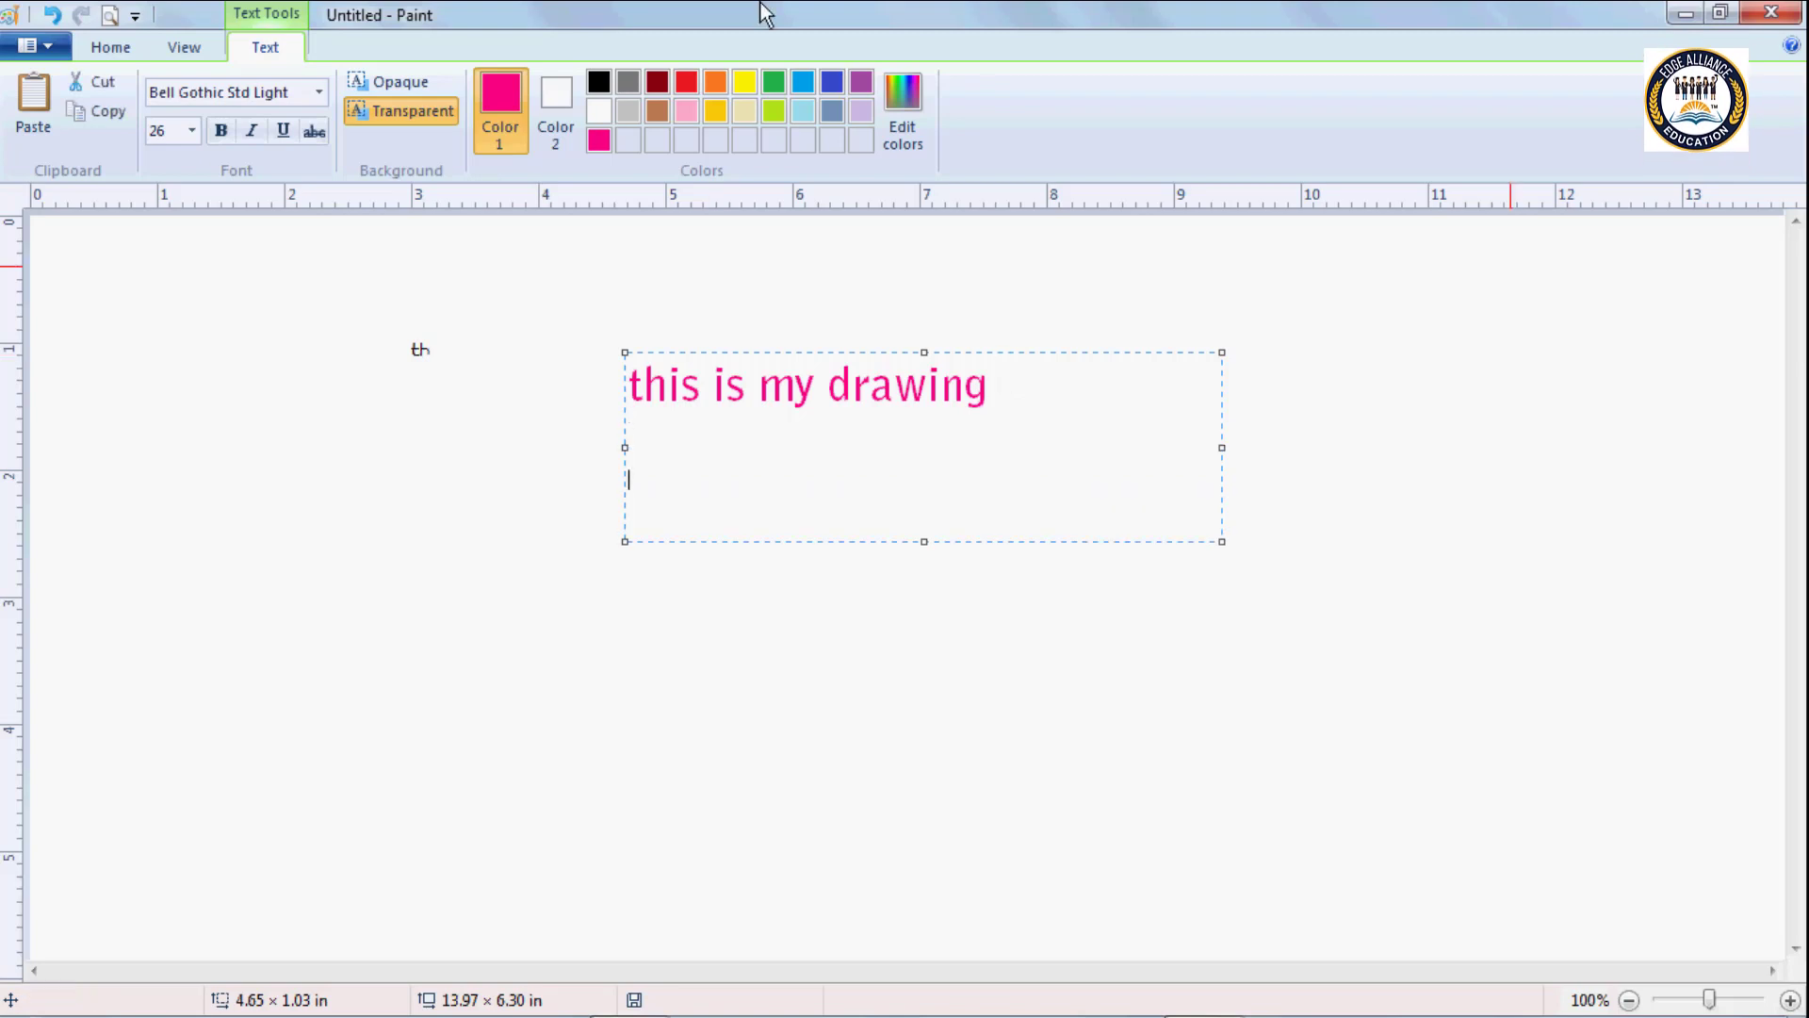
type("page")
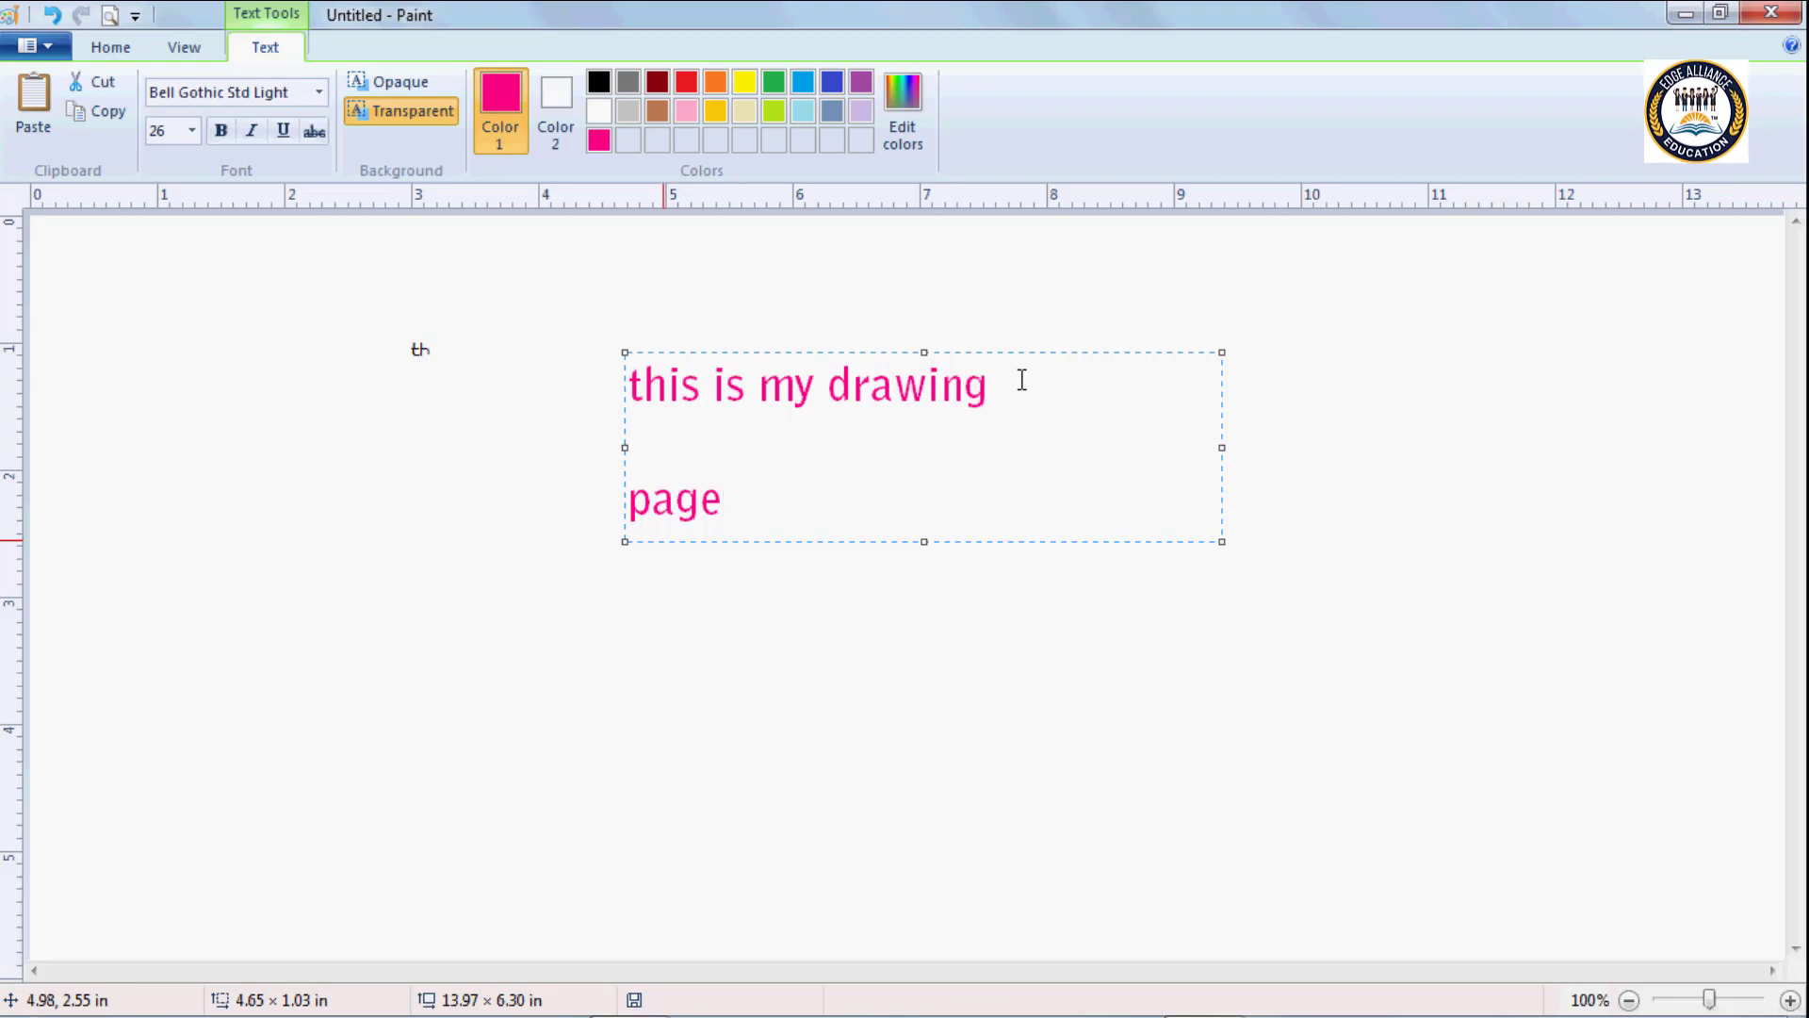
Undo the relocation of "page" and step back through the earlier text colour changes to the blue text.
left_click(52, 16)
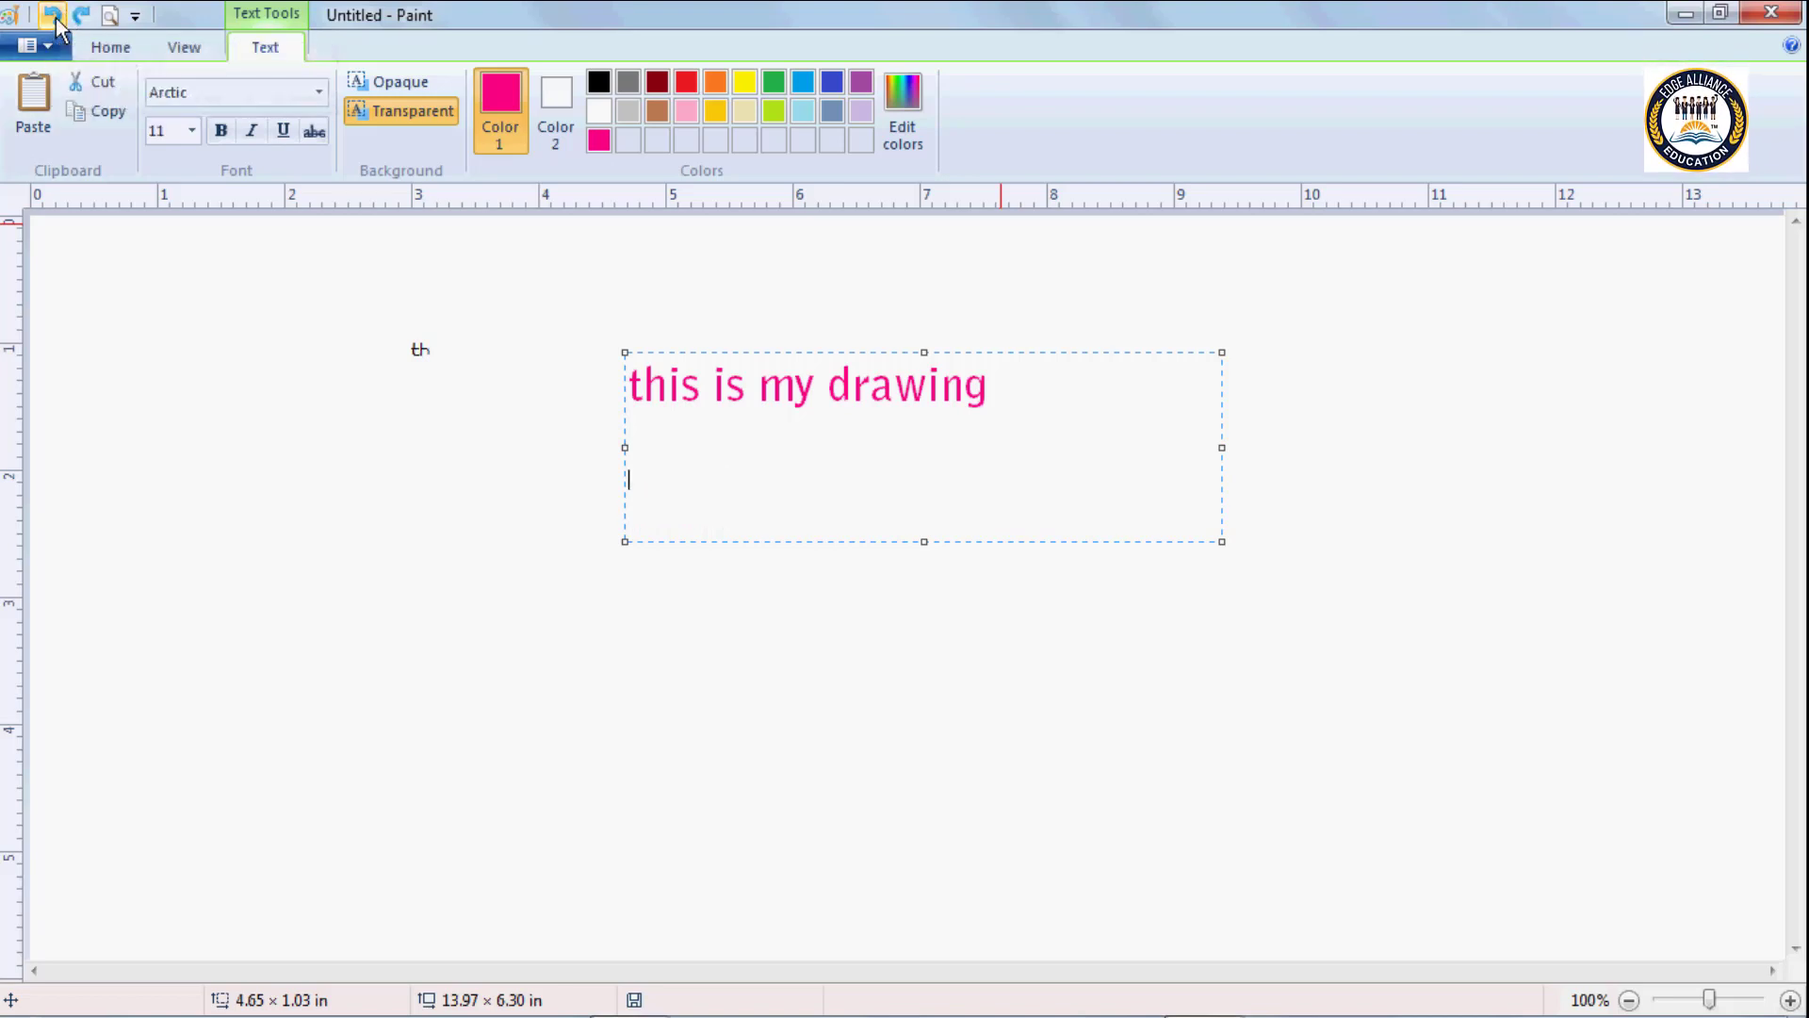
key("ctrl+y")
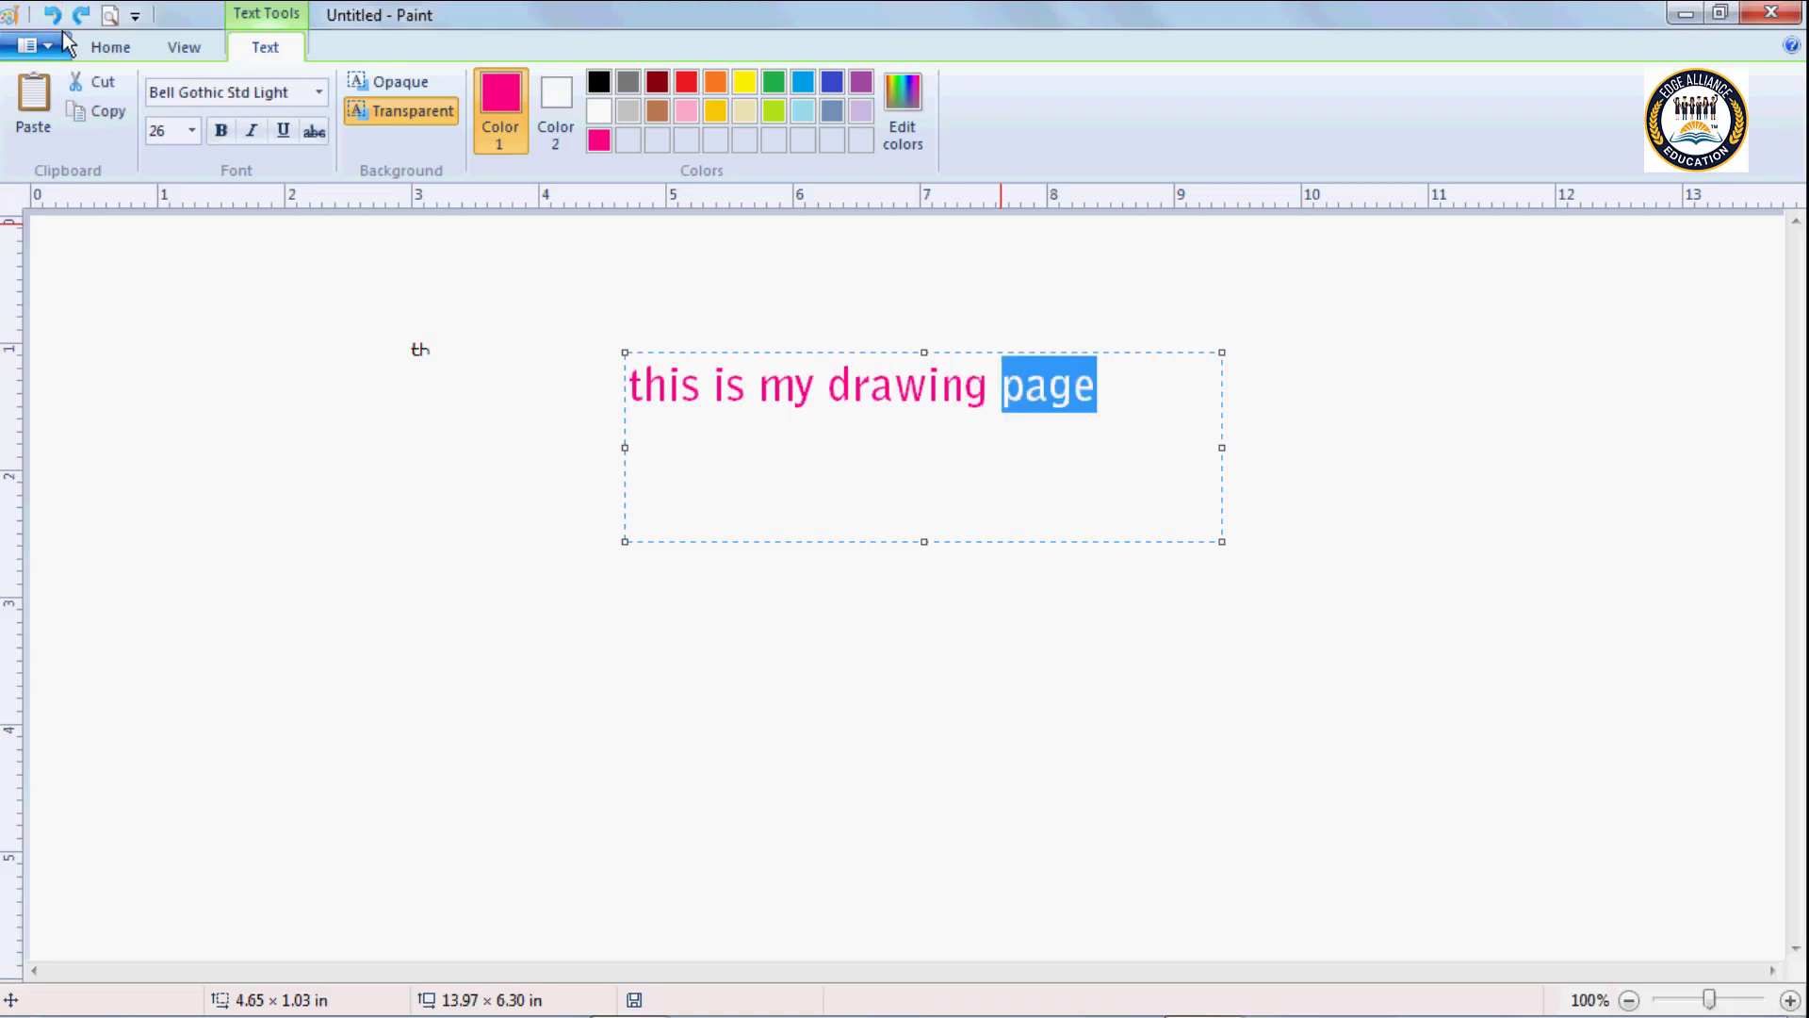
left_click(929, 448)
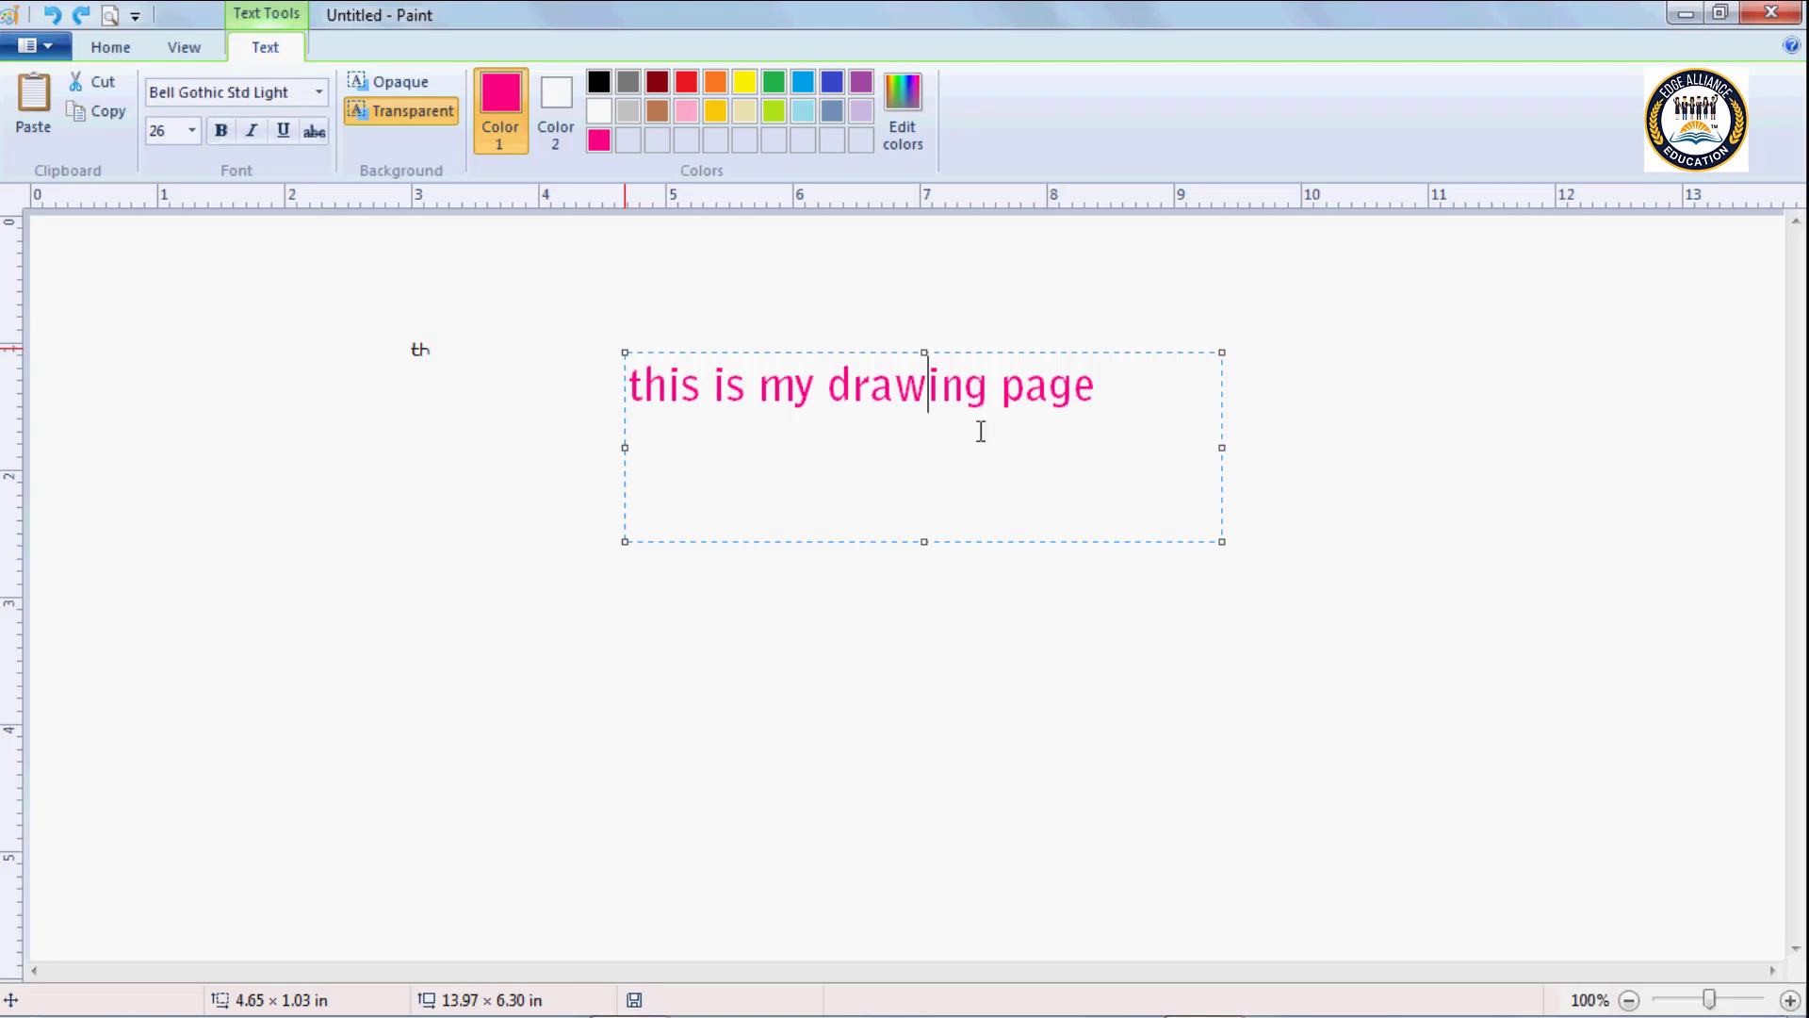
key("ctrl+a")
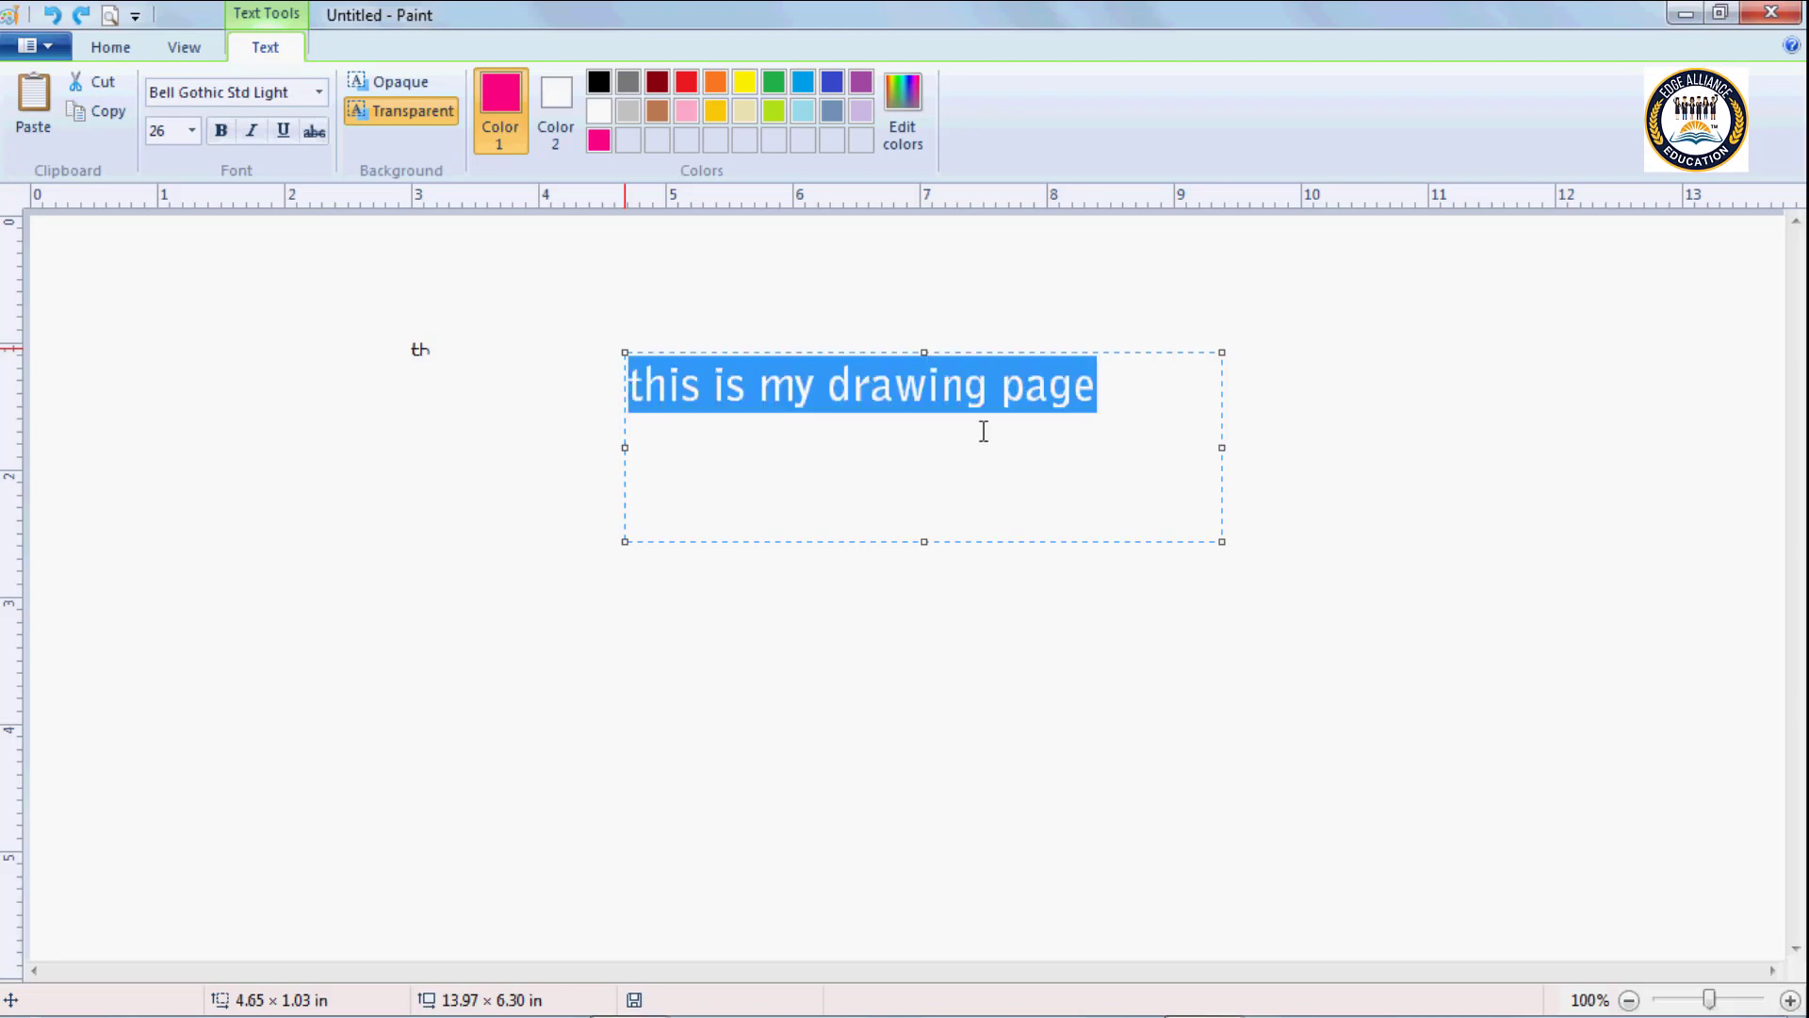
left_click(1104, 390)
key("ctrl+a")
left_click(1101, 396)
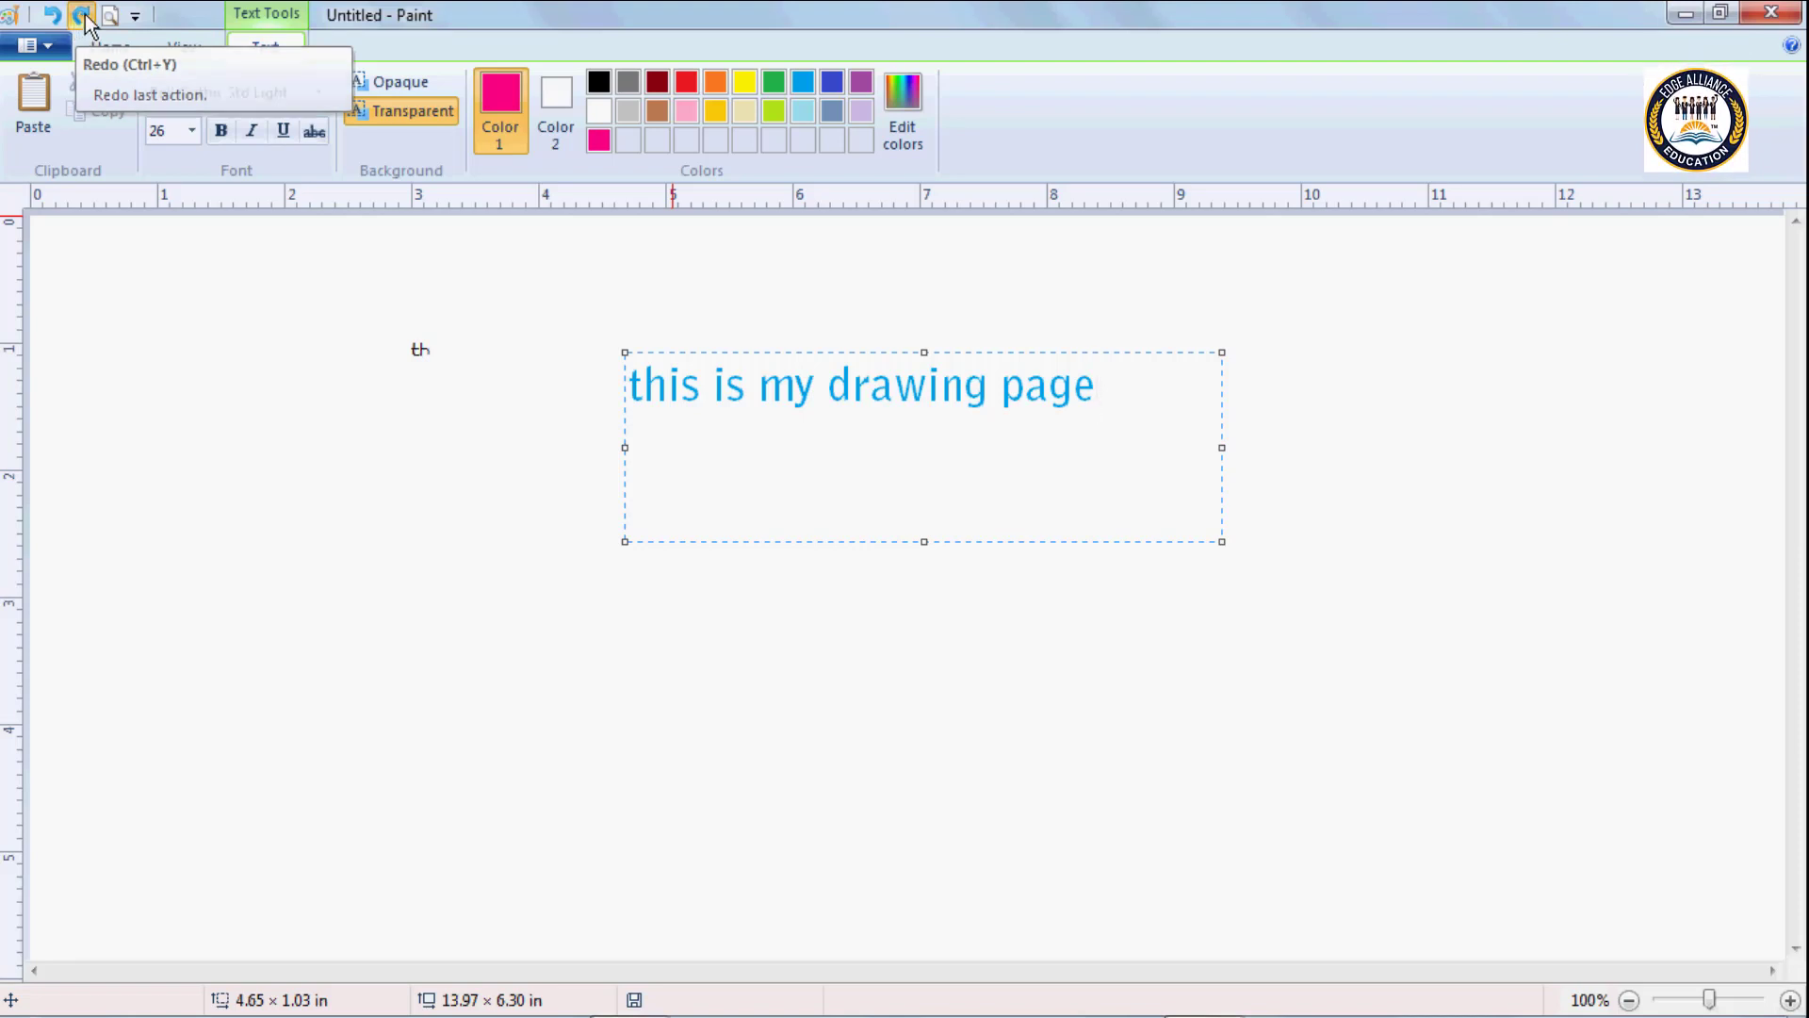
Redo the text colour changes through green to pink, keeping the full line "this is my drawing page".
key("ctrl+a")
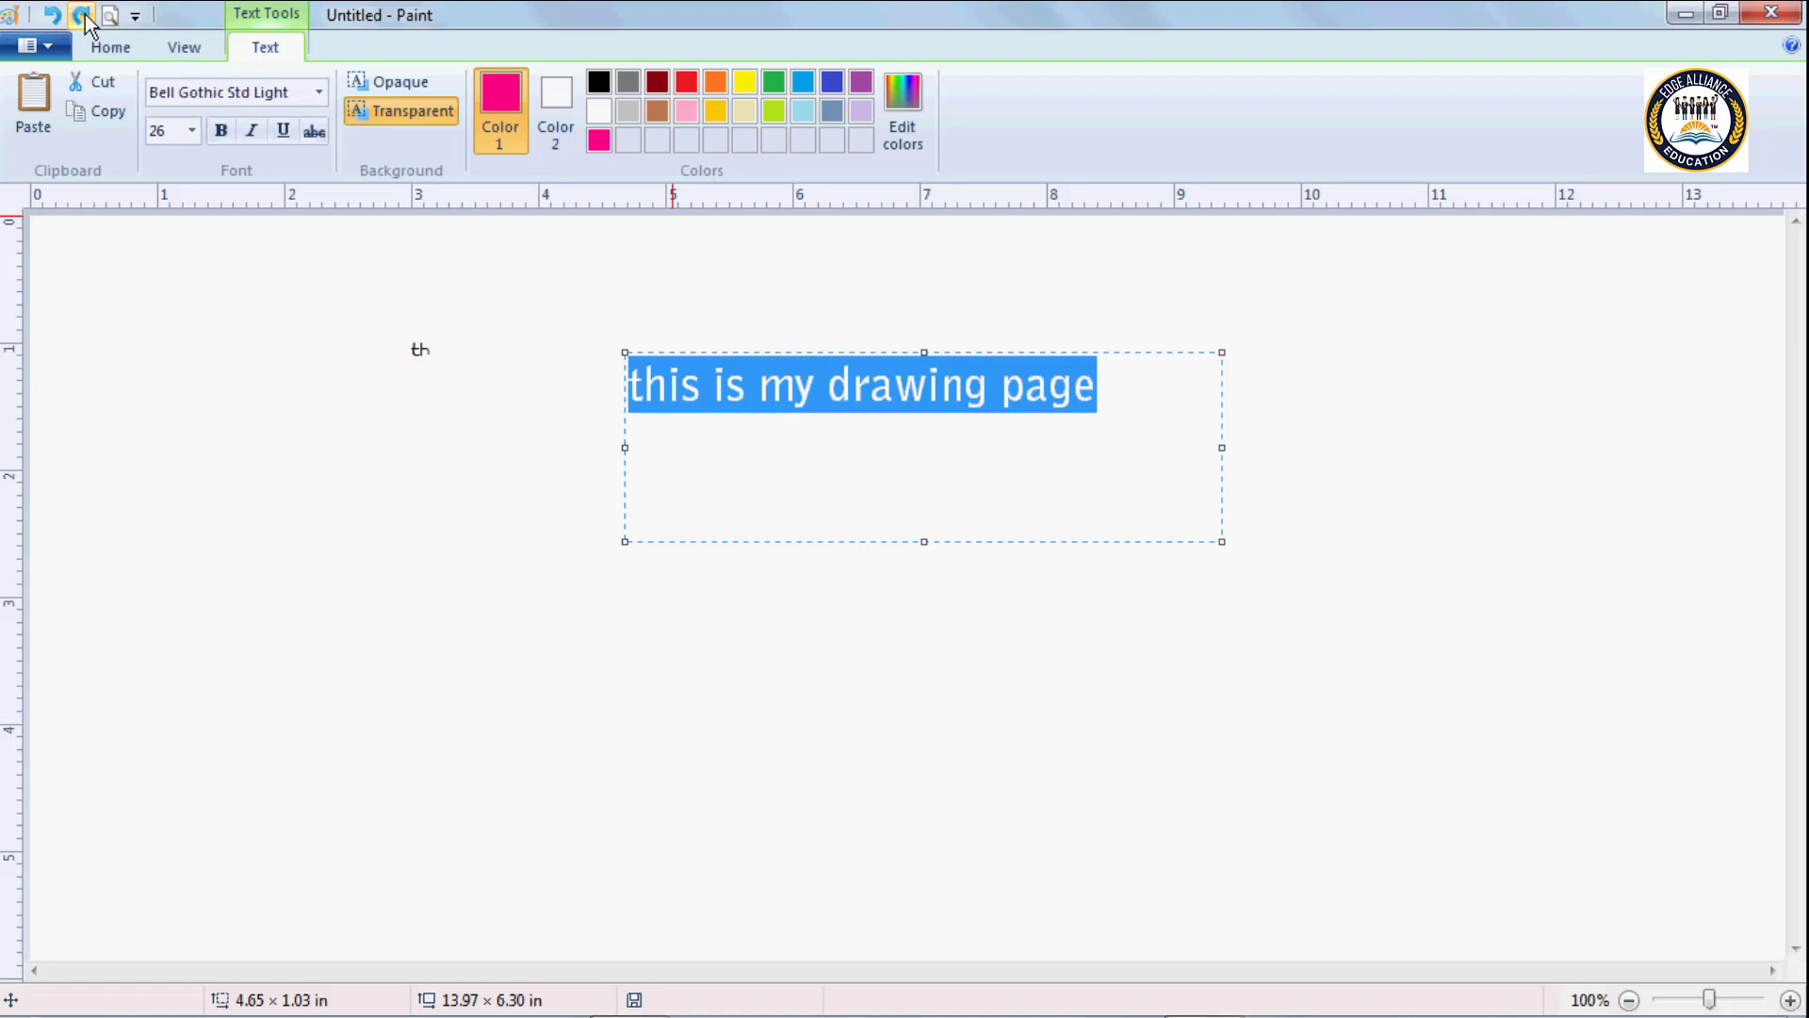
left_click(825, 400)
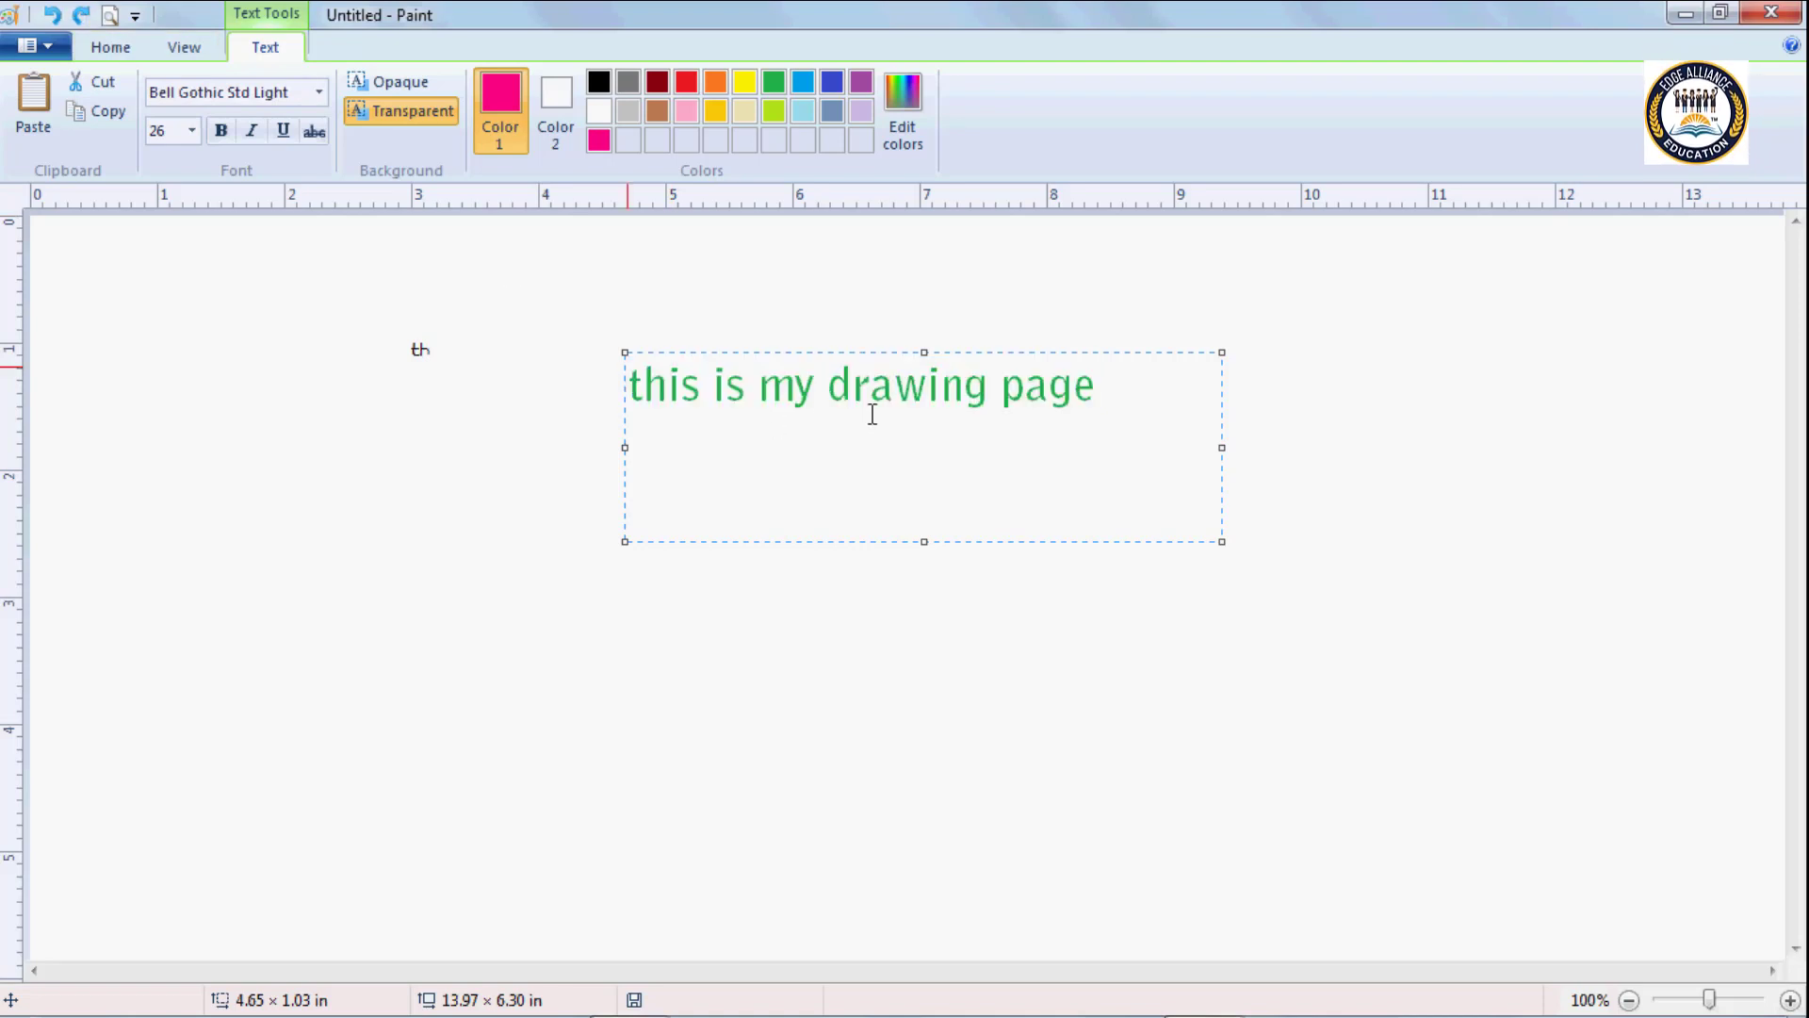
key("ctrl+a")
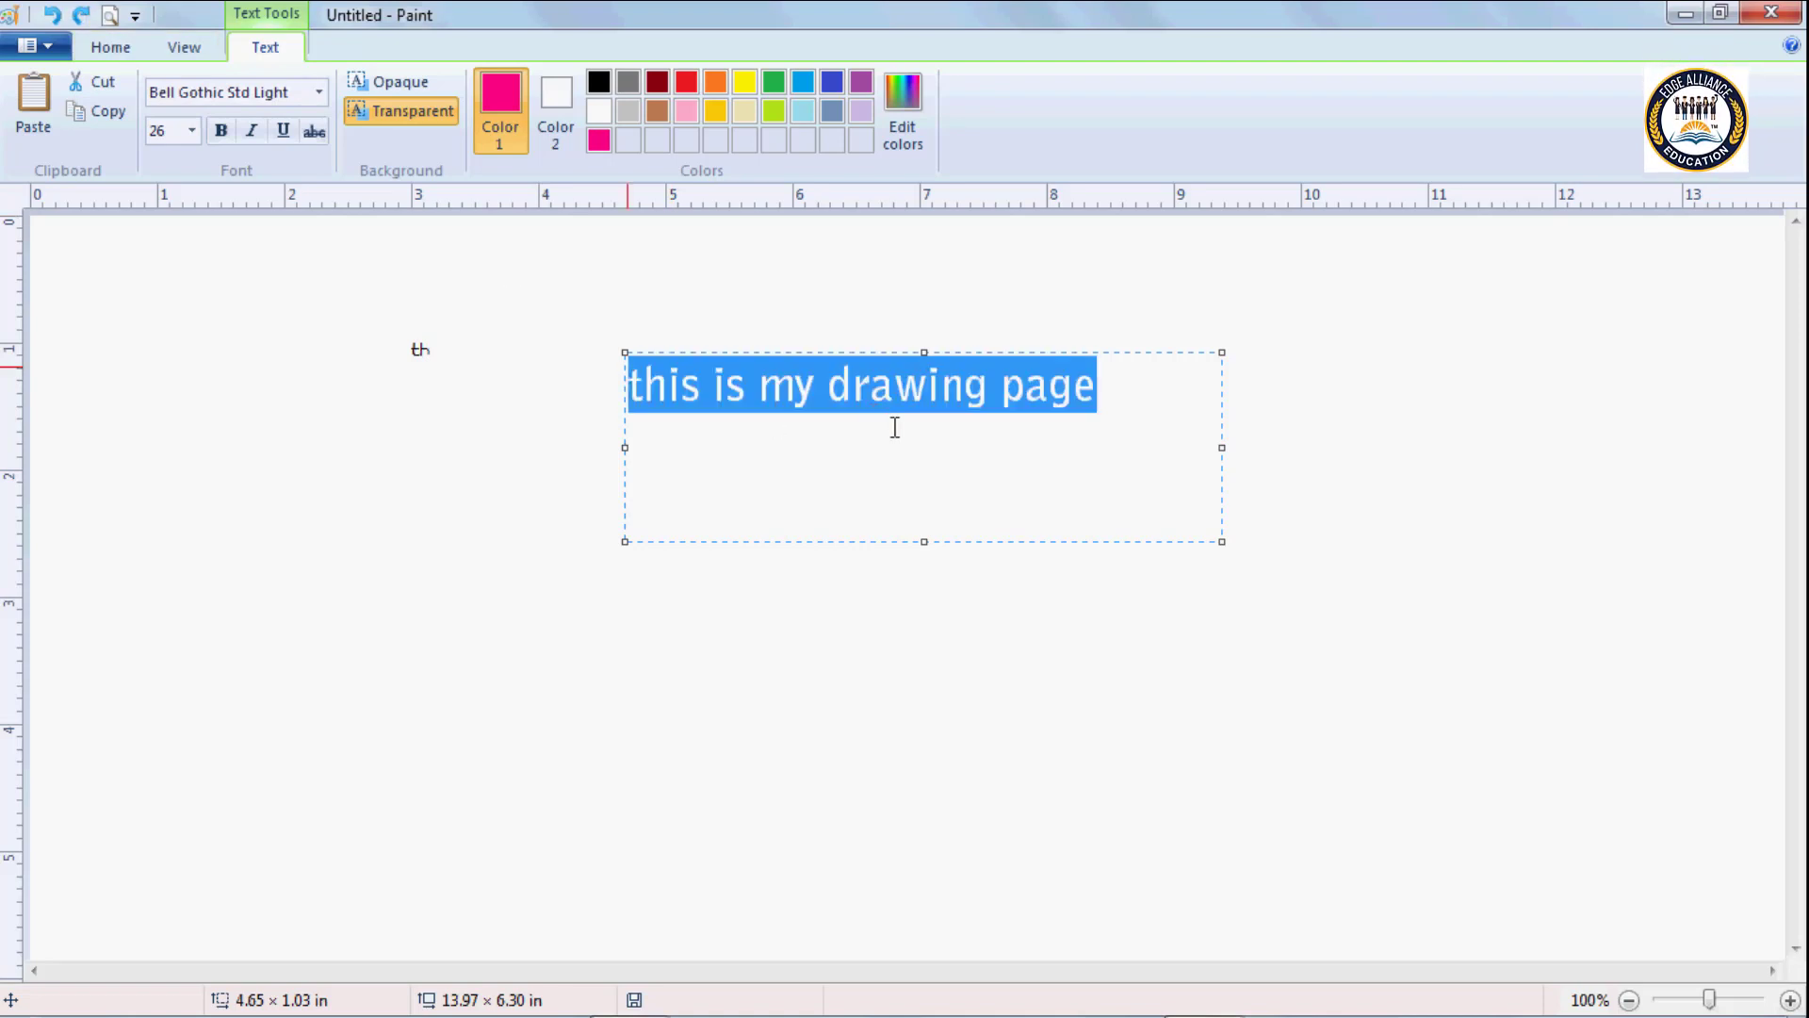
key("ctrl+z")
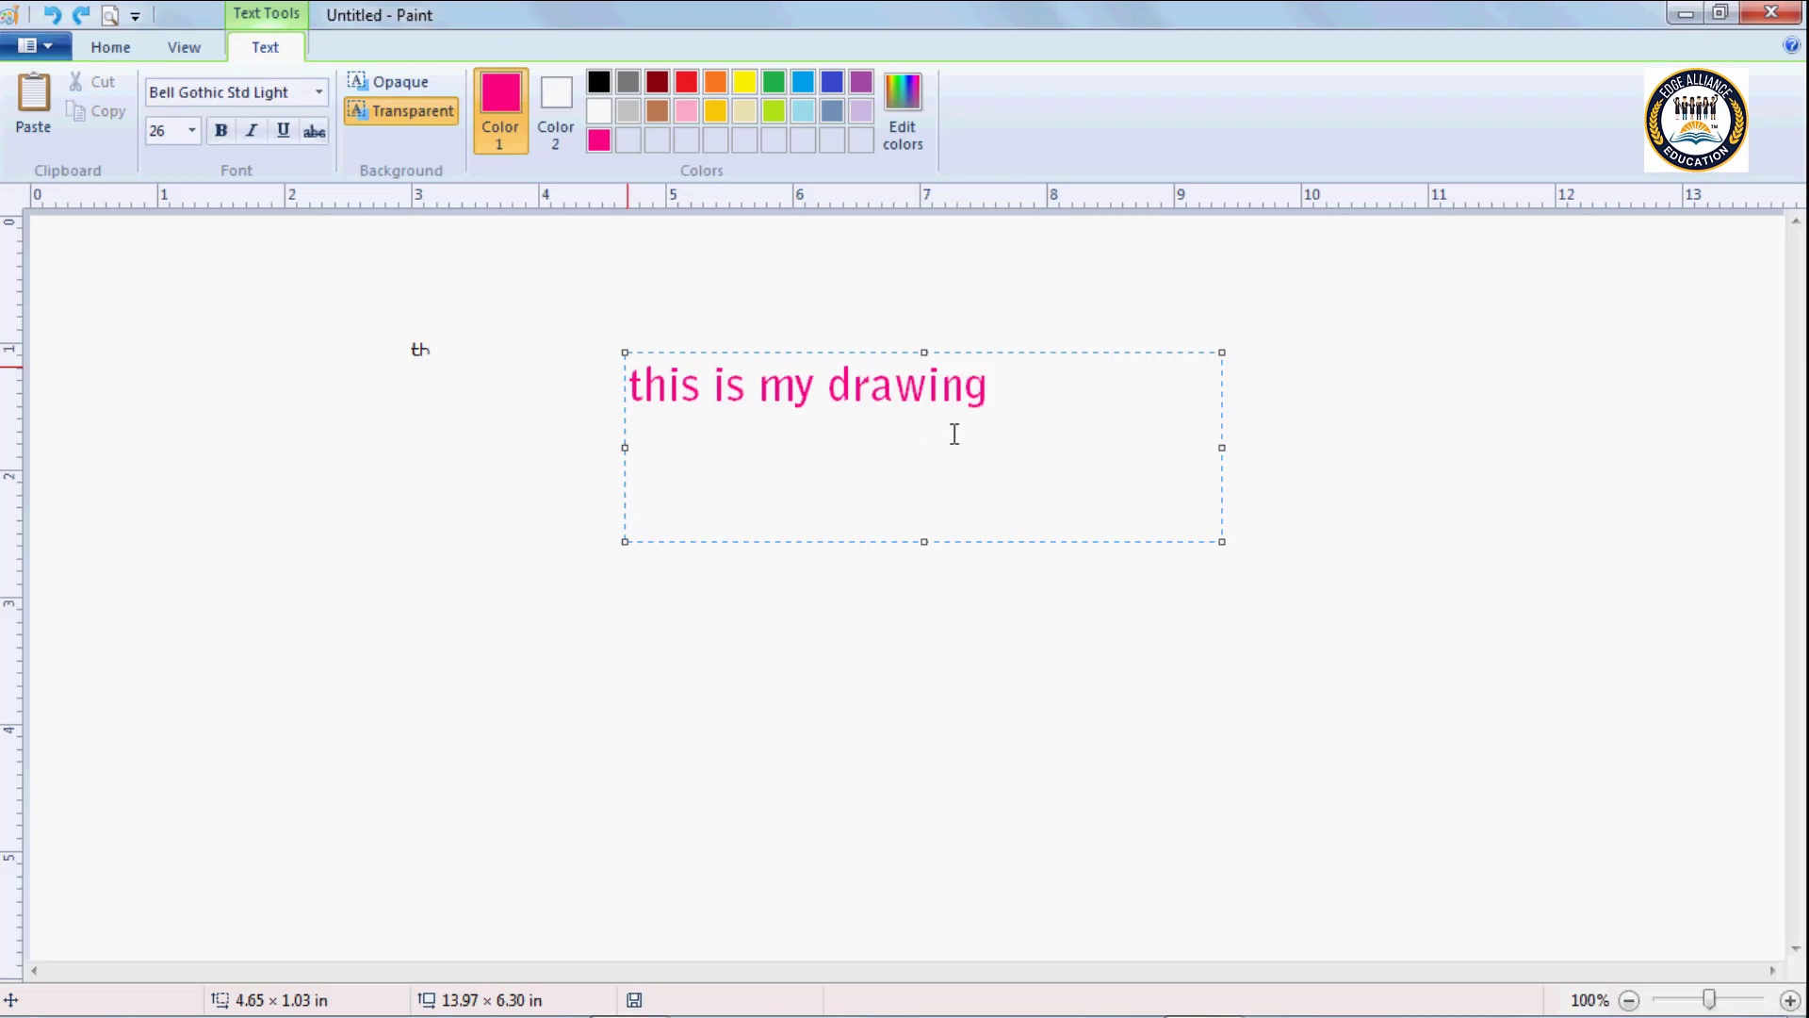
key("ctrl+z")
left_click(997, 426)
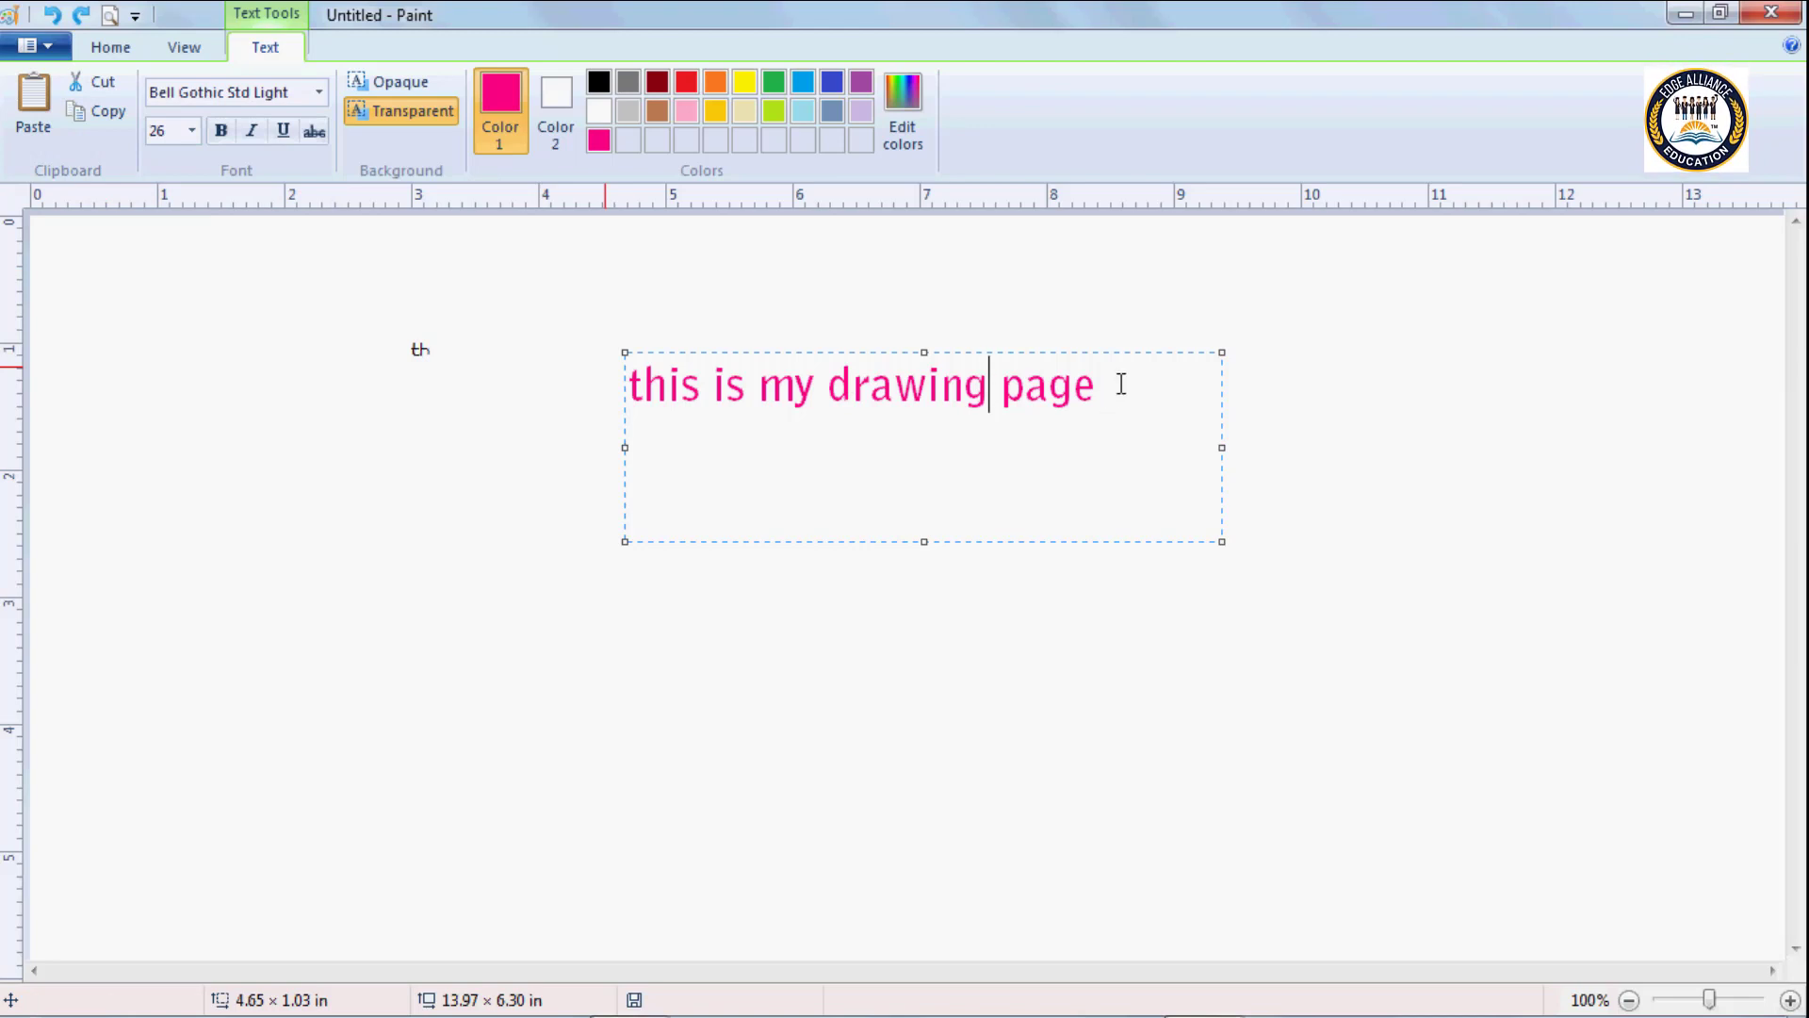
Copy the line "this is my drawing page" and paste it into the same text box below two blank lines.
left_click_drag(1121, 386, 628, 382)
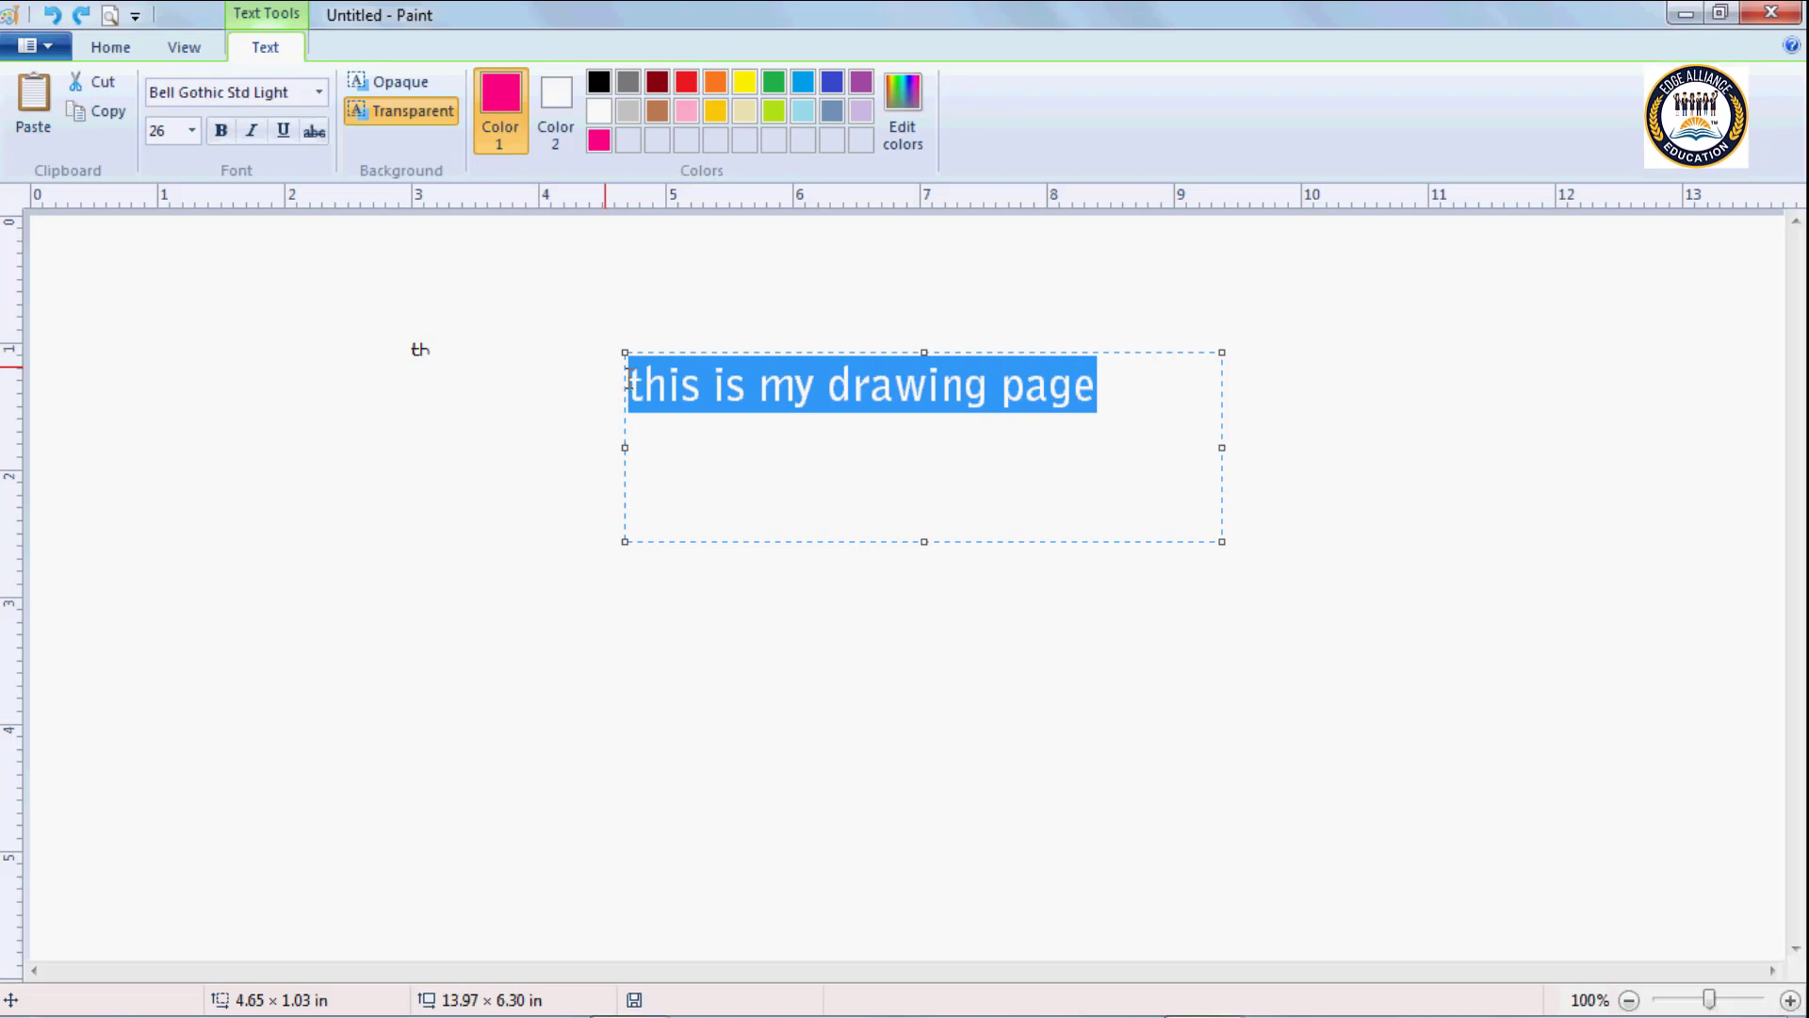
left_click(100, 113)
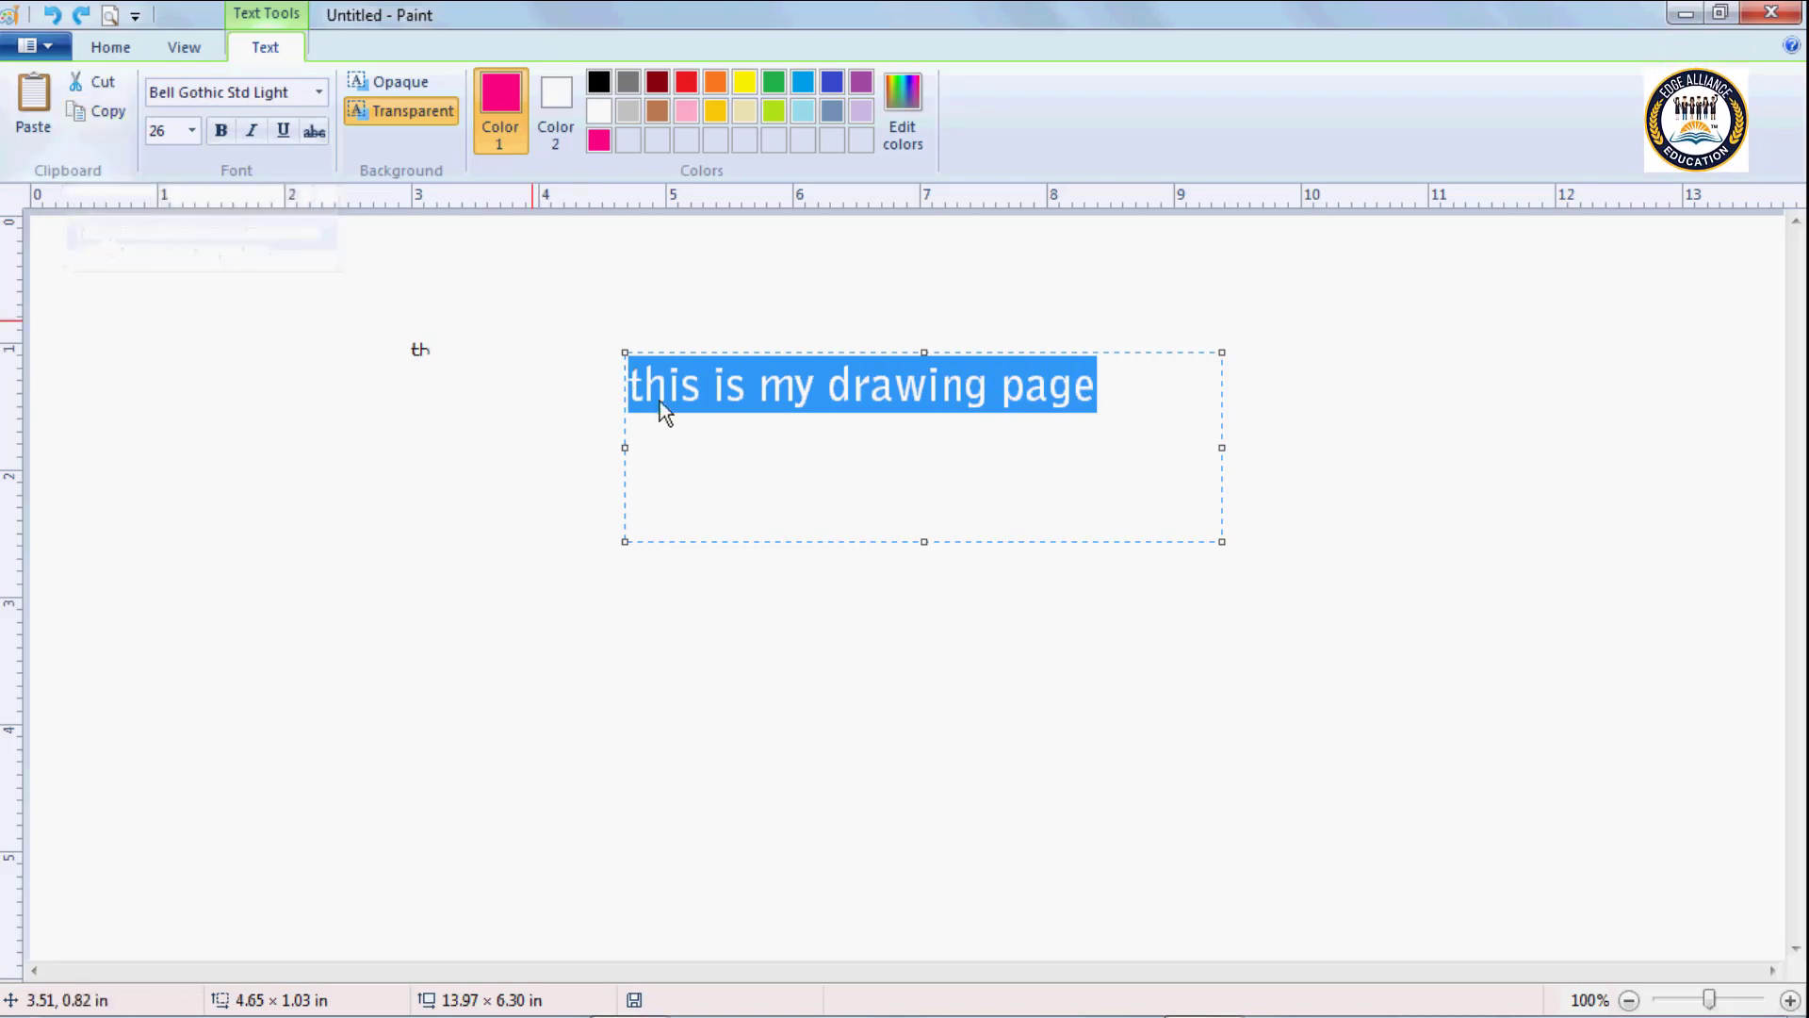
left_click(1108, 392)
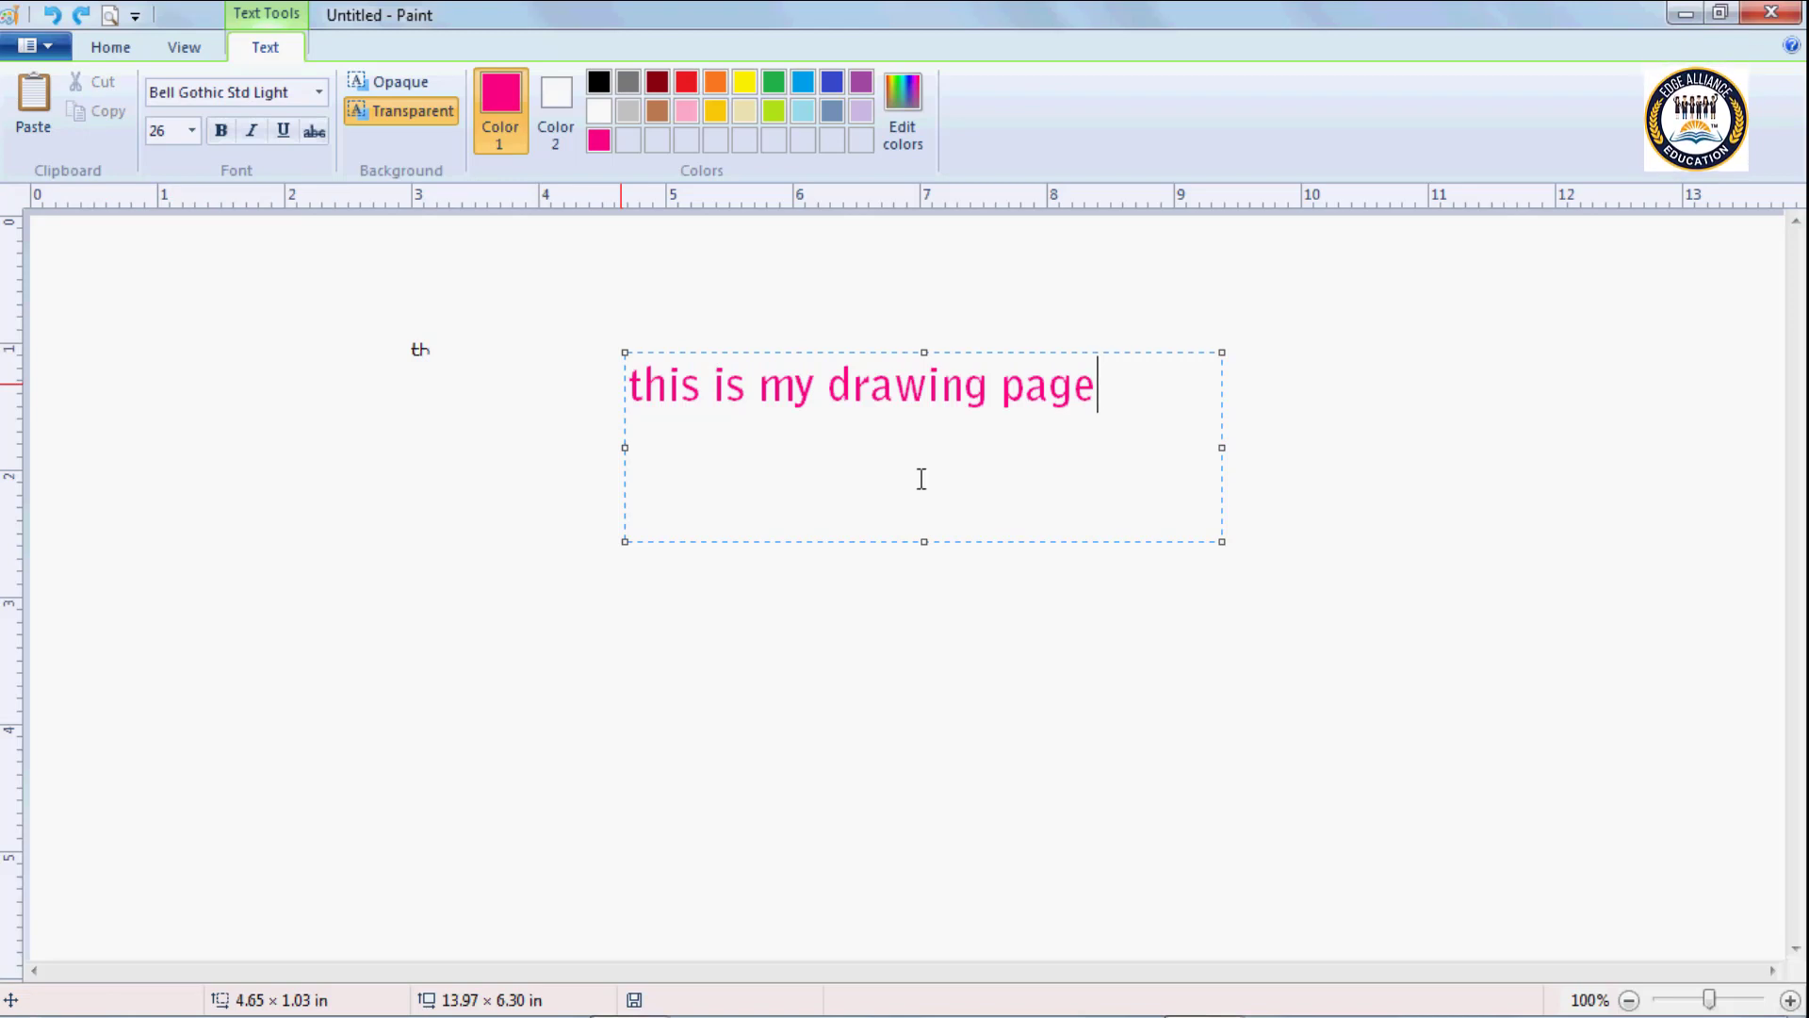
key("Return")
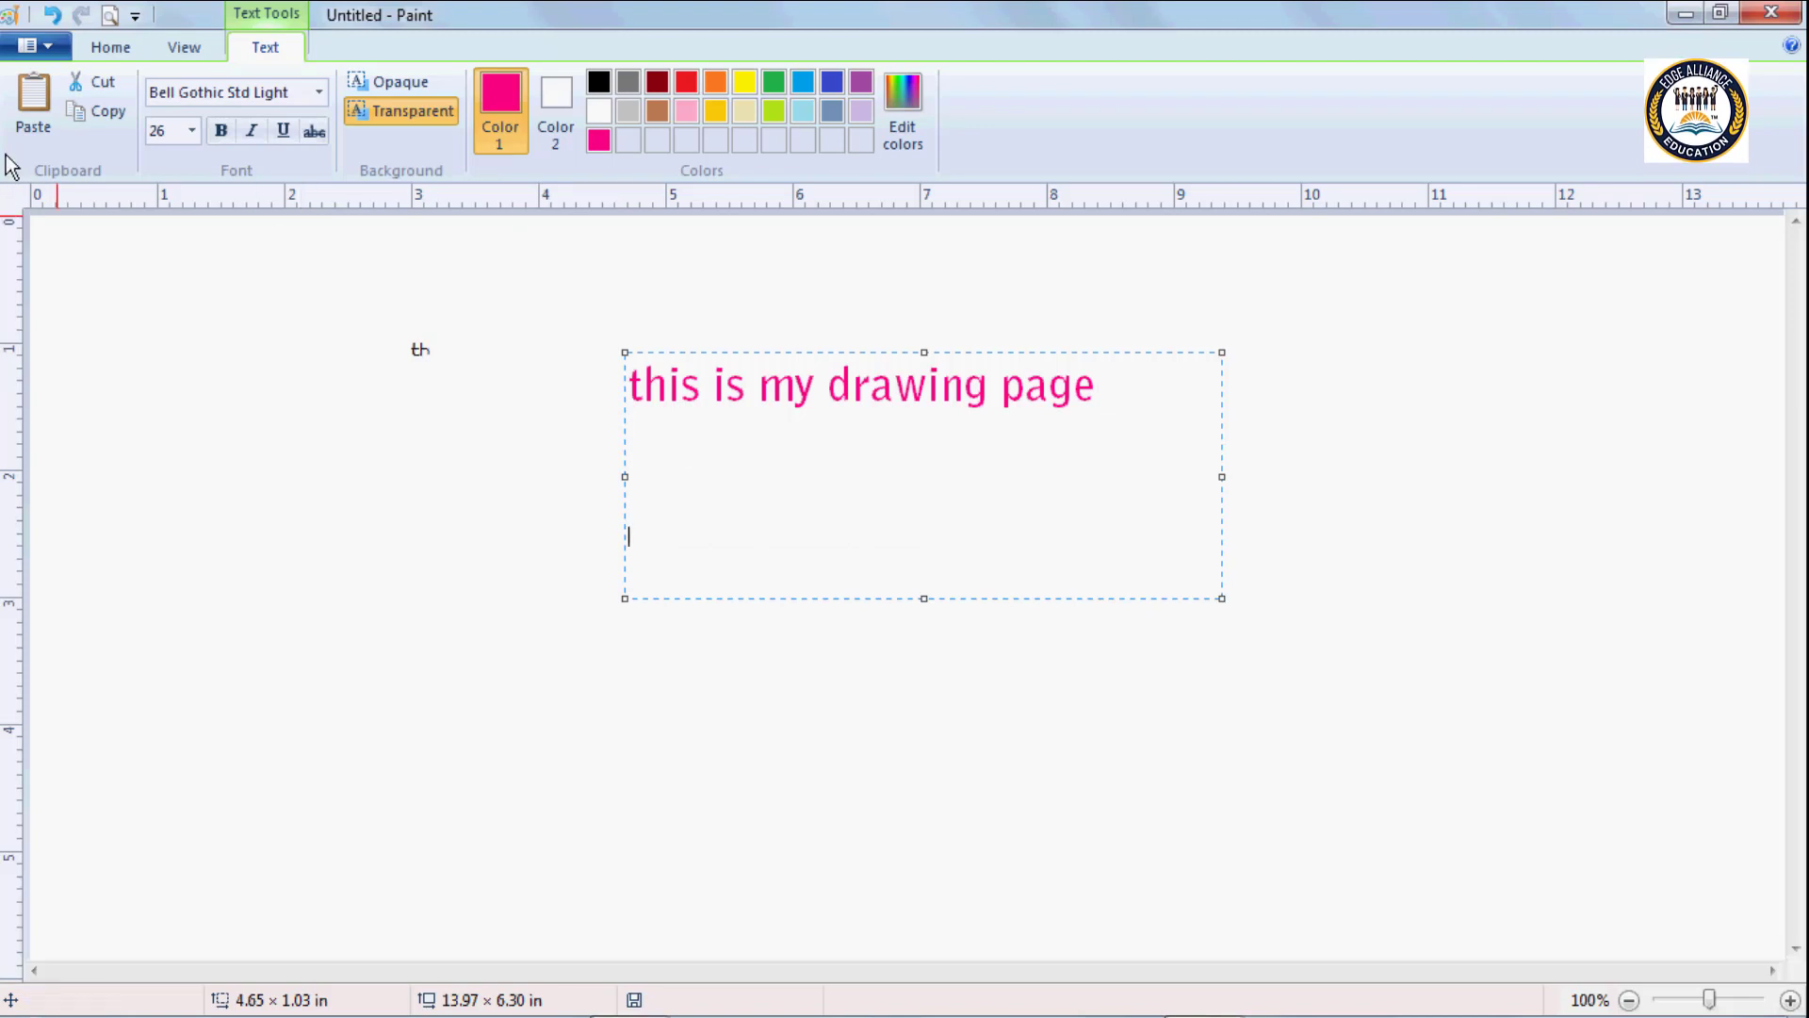
left_click(28, 135)
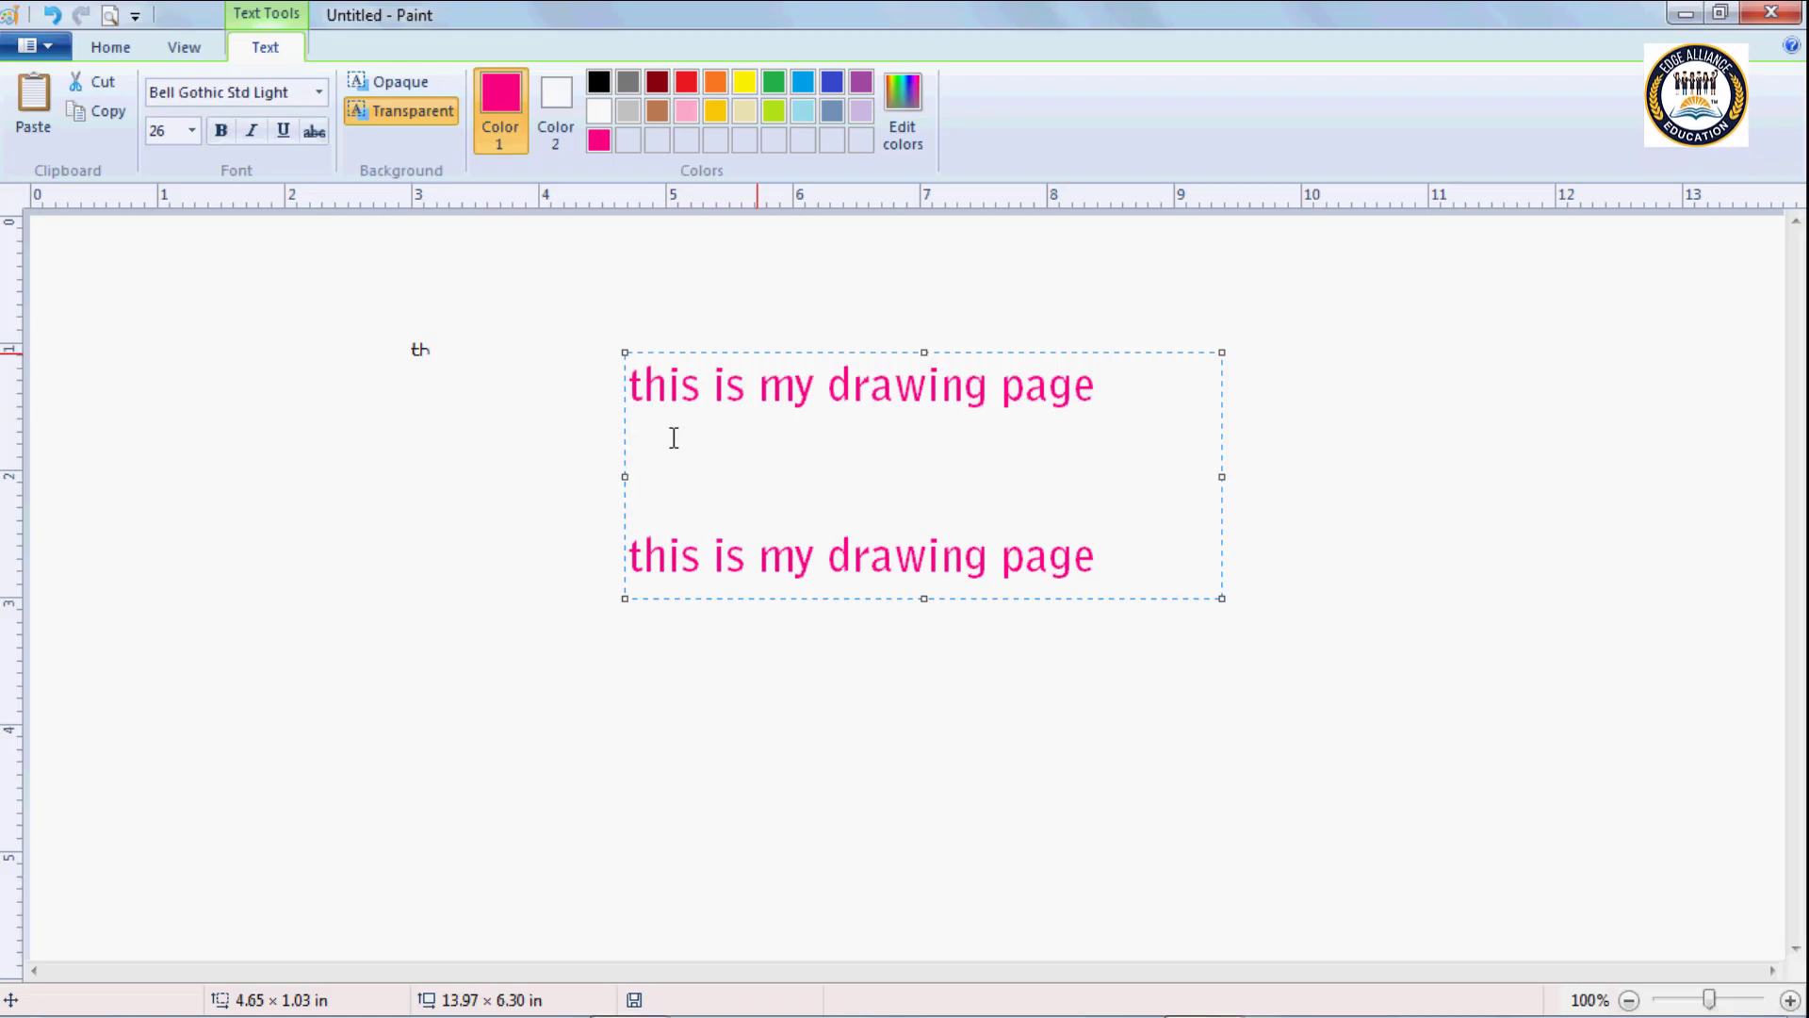
Add the text "computer machine" on the line directly beneath the first "this is my drawing page".
type("computer")
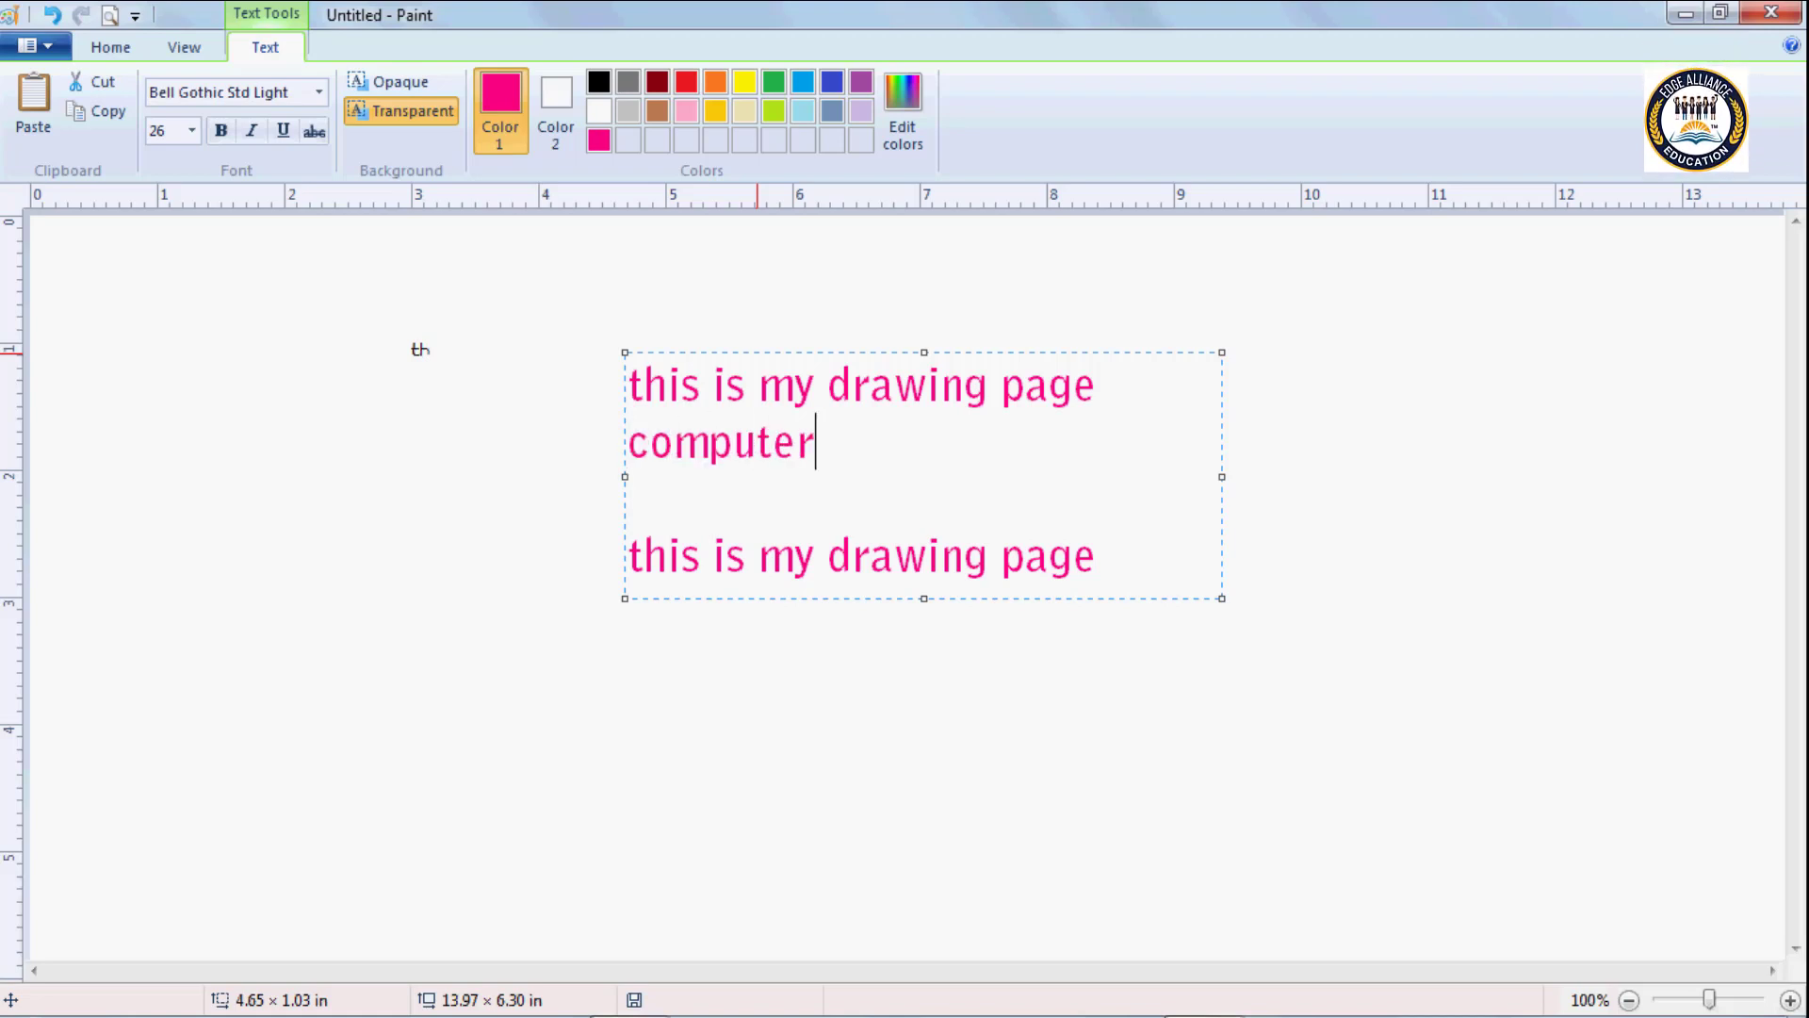
type(" mach")
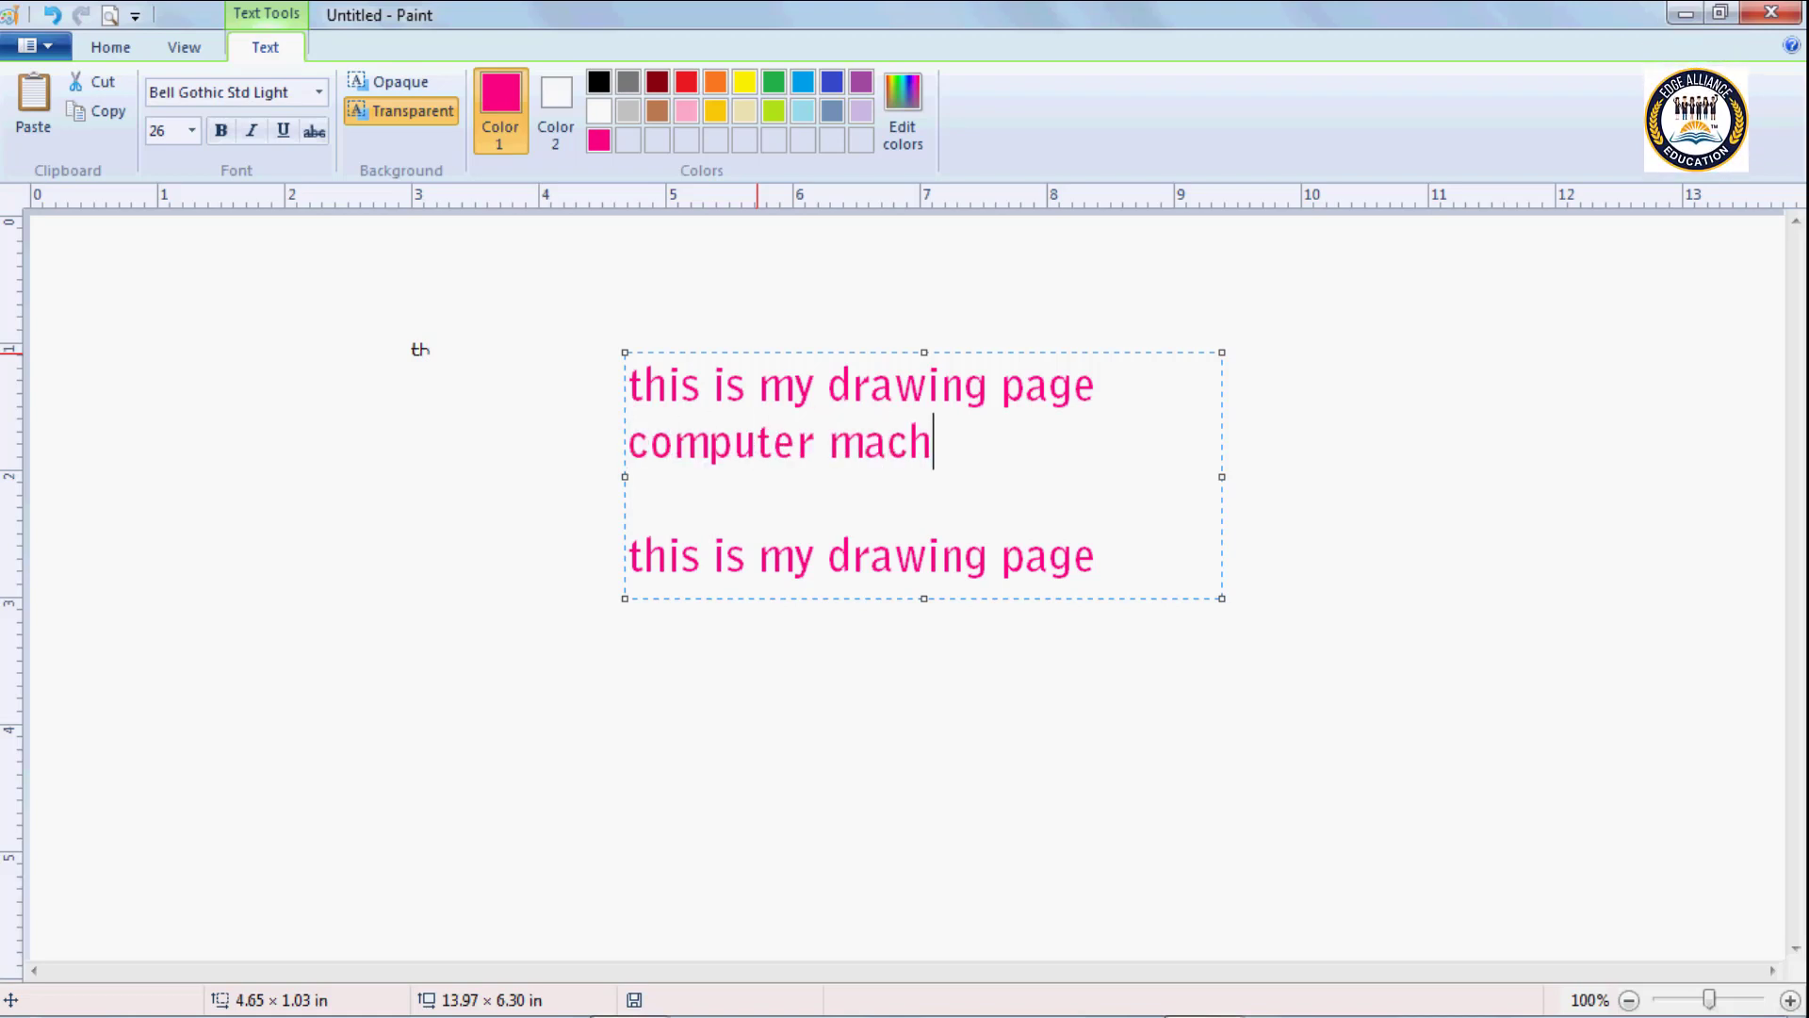
type("ine")
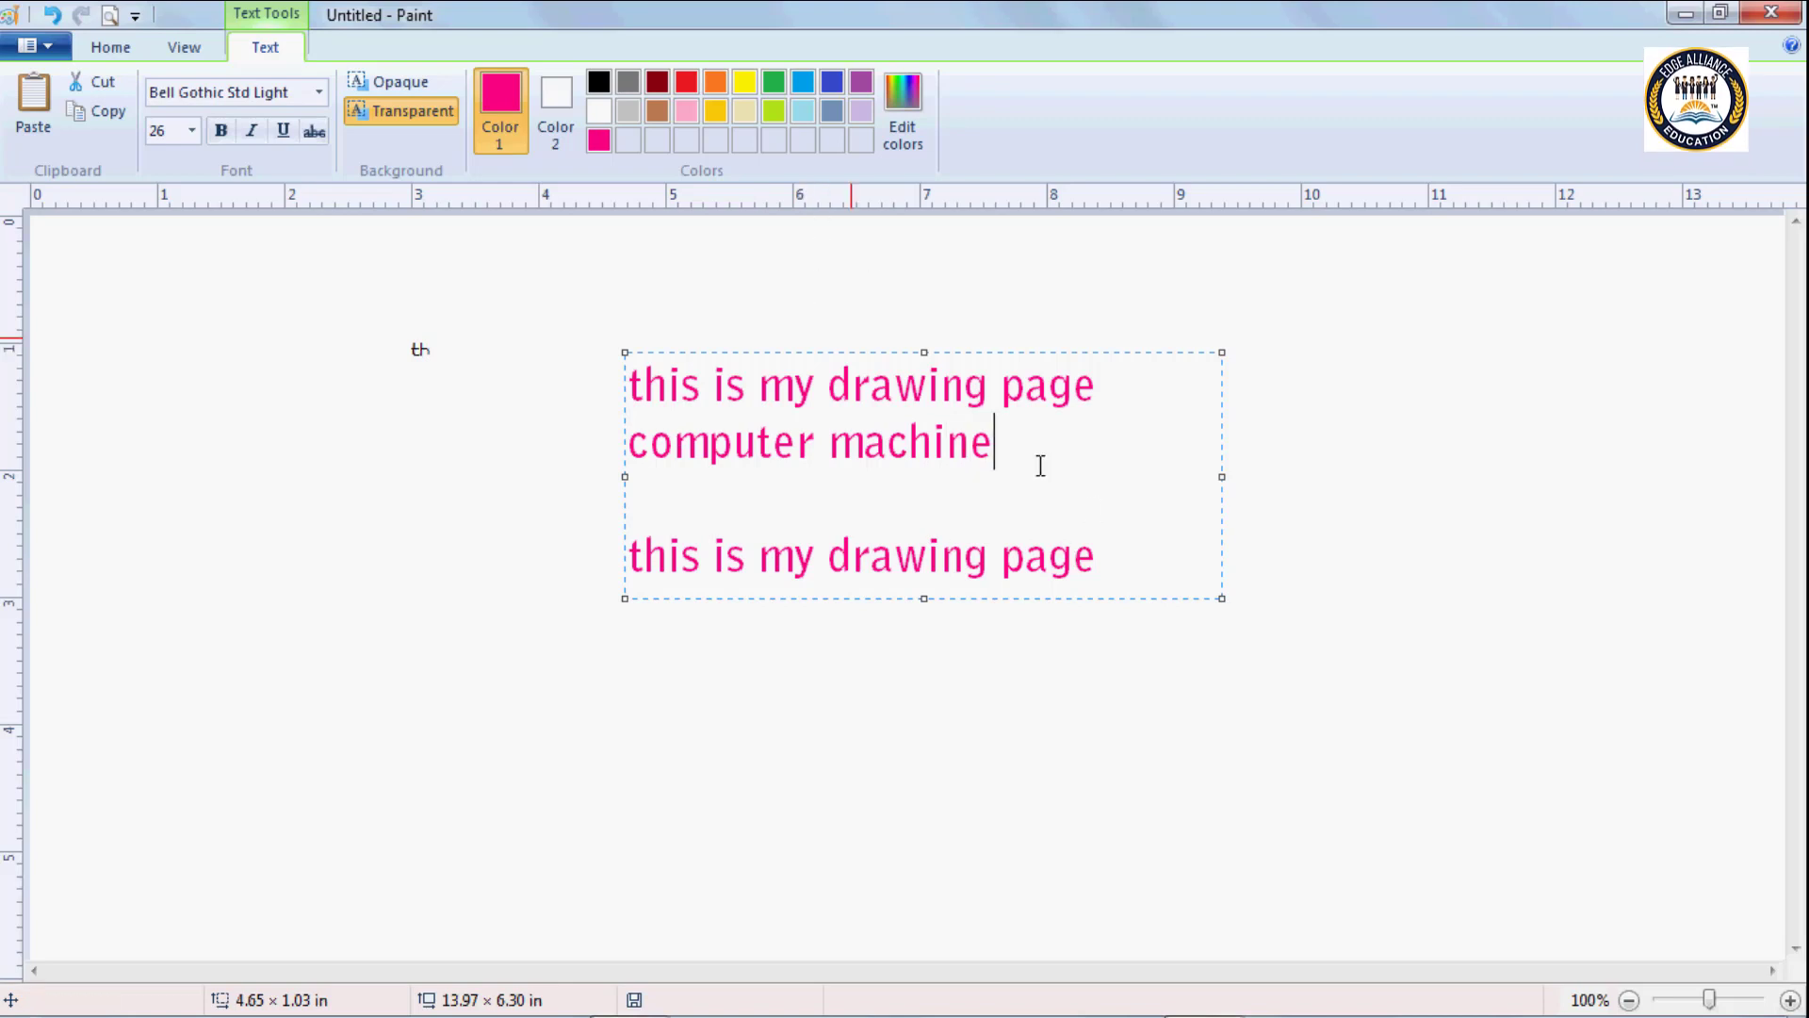
Recolour the words "computer machine" turquoise blue.
left_click_drag(1037, 461, 626, 444)
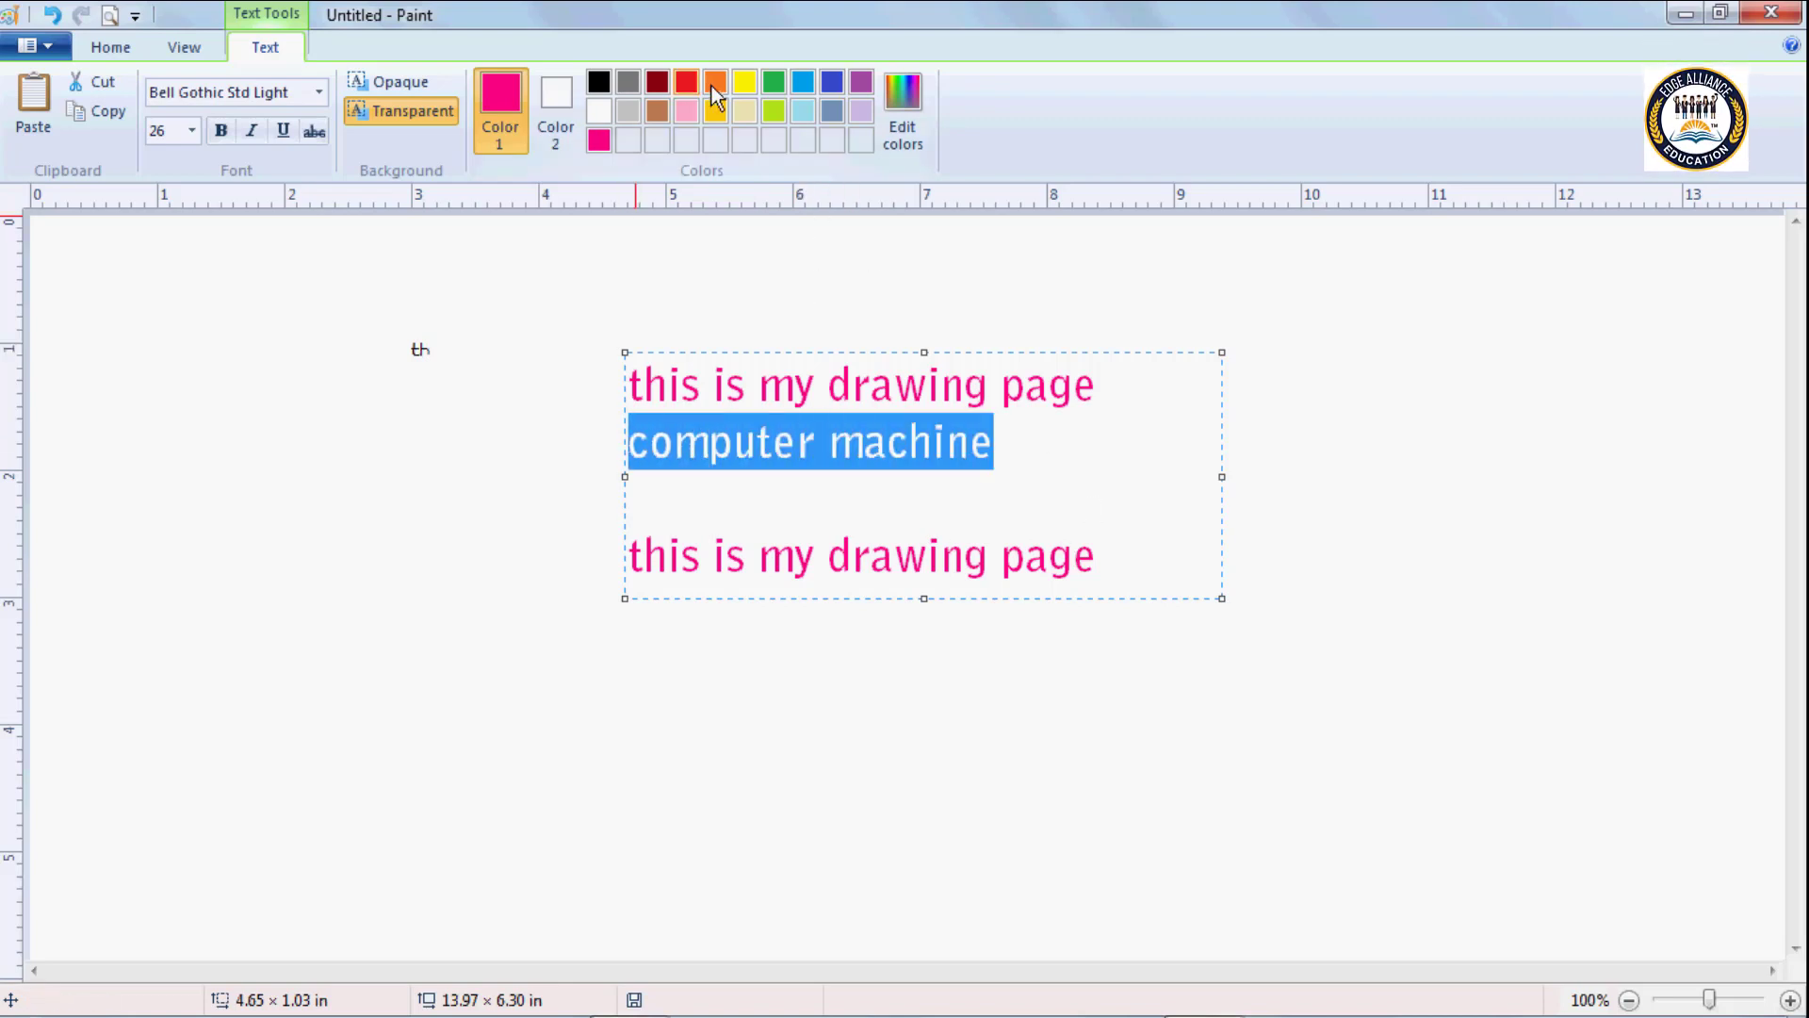
left_click(781, 83)
left_click(801, 82)
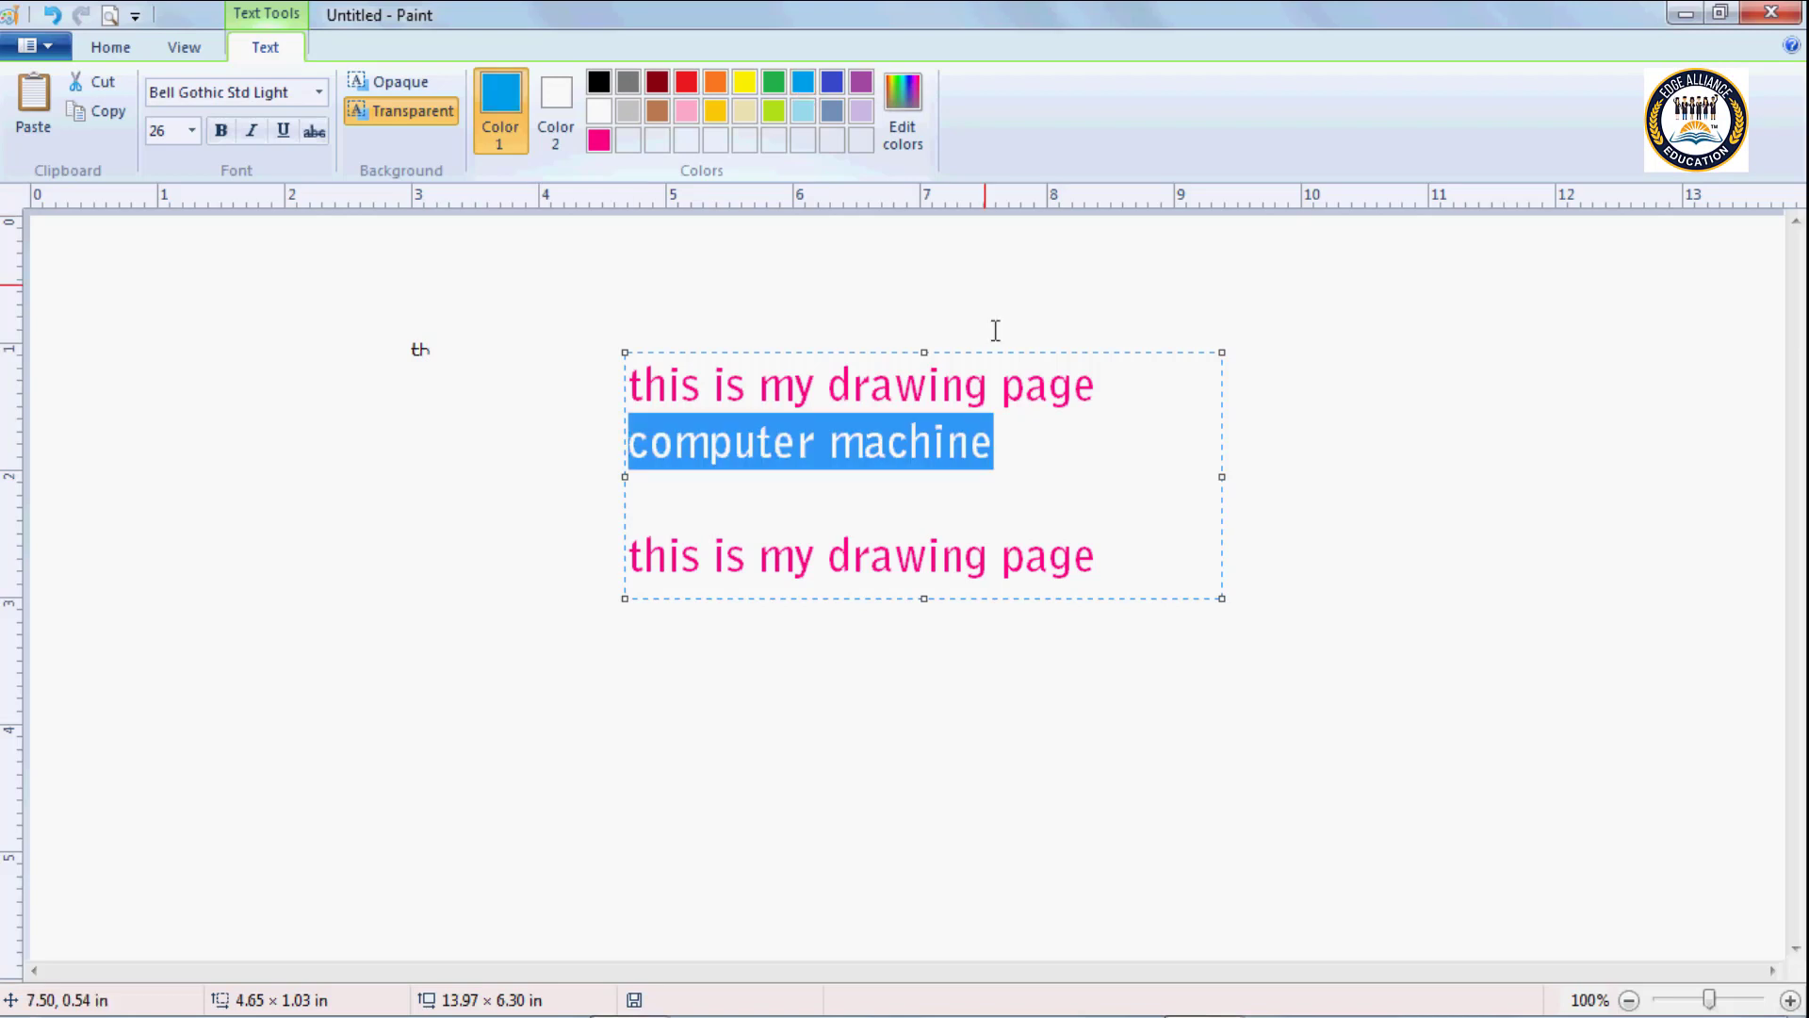
left_click(1028, 412)
Move the word "machine" from after "computer" onto its own line below, with one blank line between them.
left_click_drag(993, 448, 828, 445)
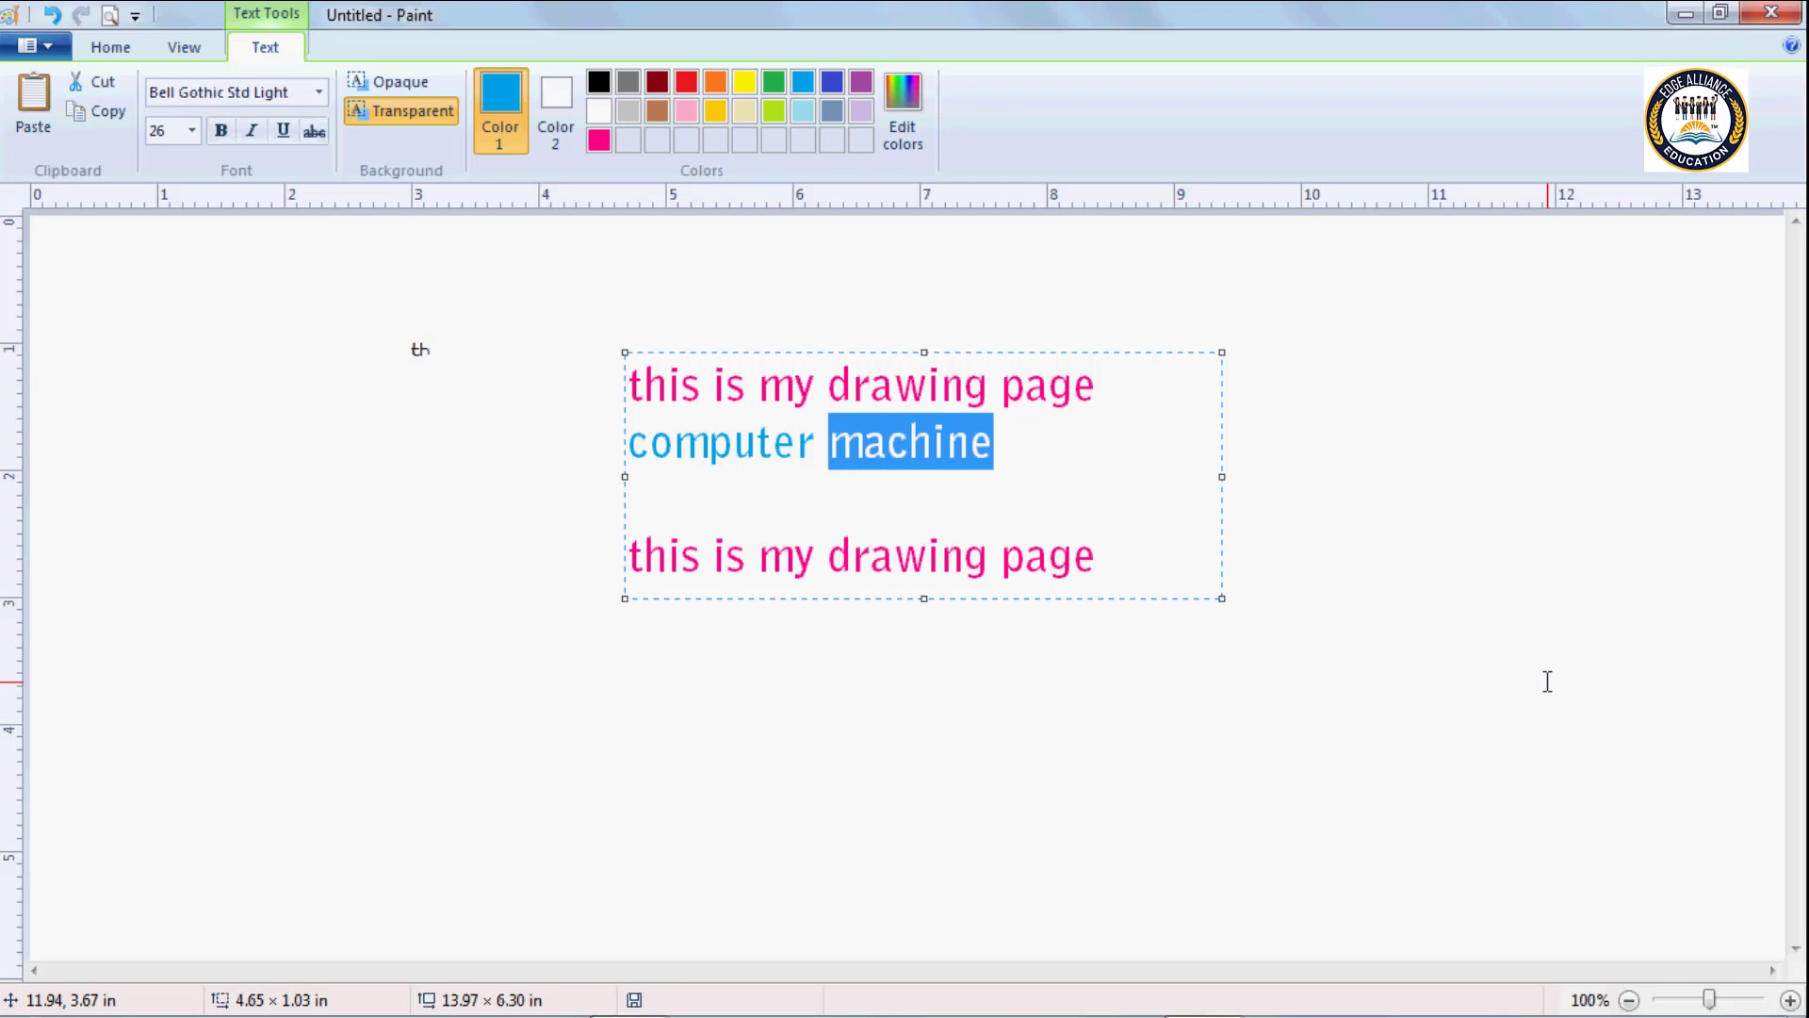
key("Delete")
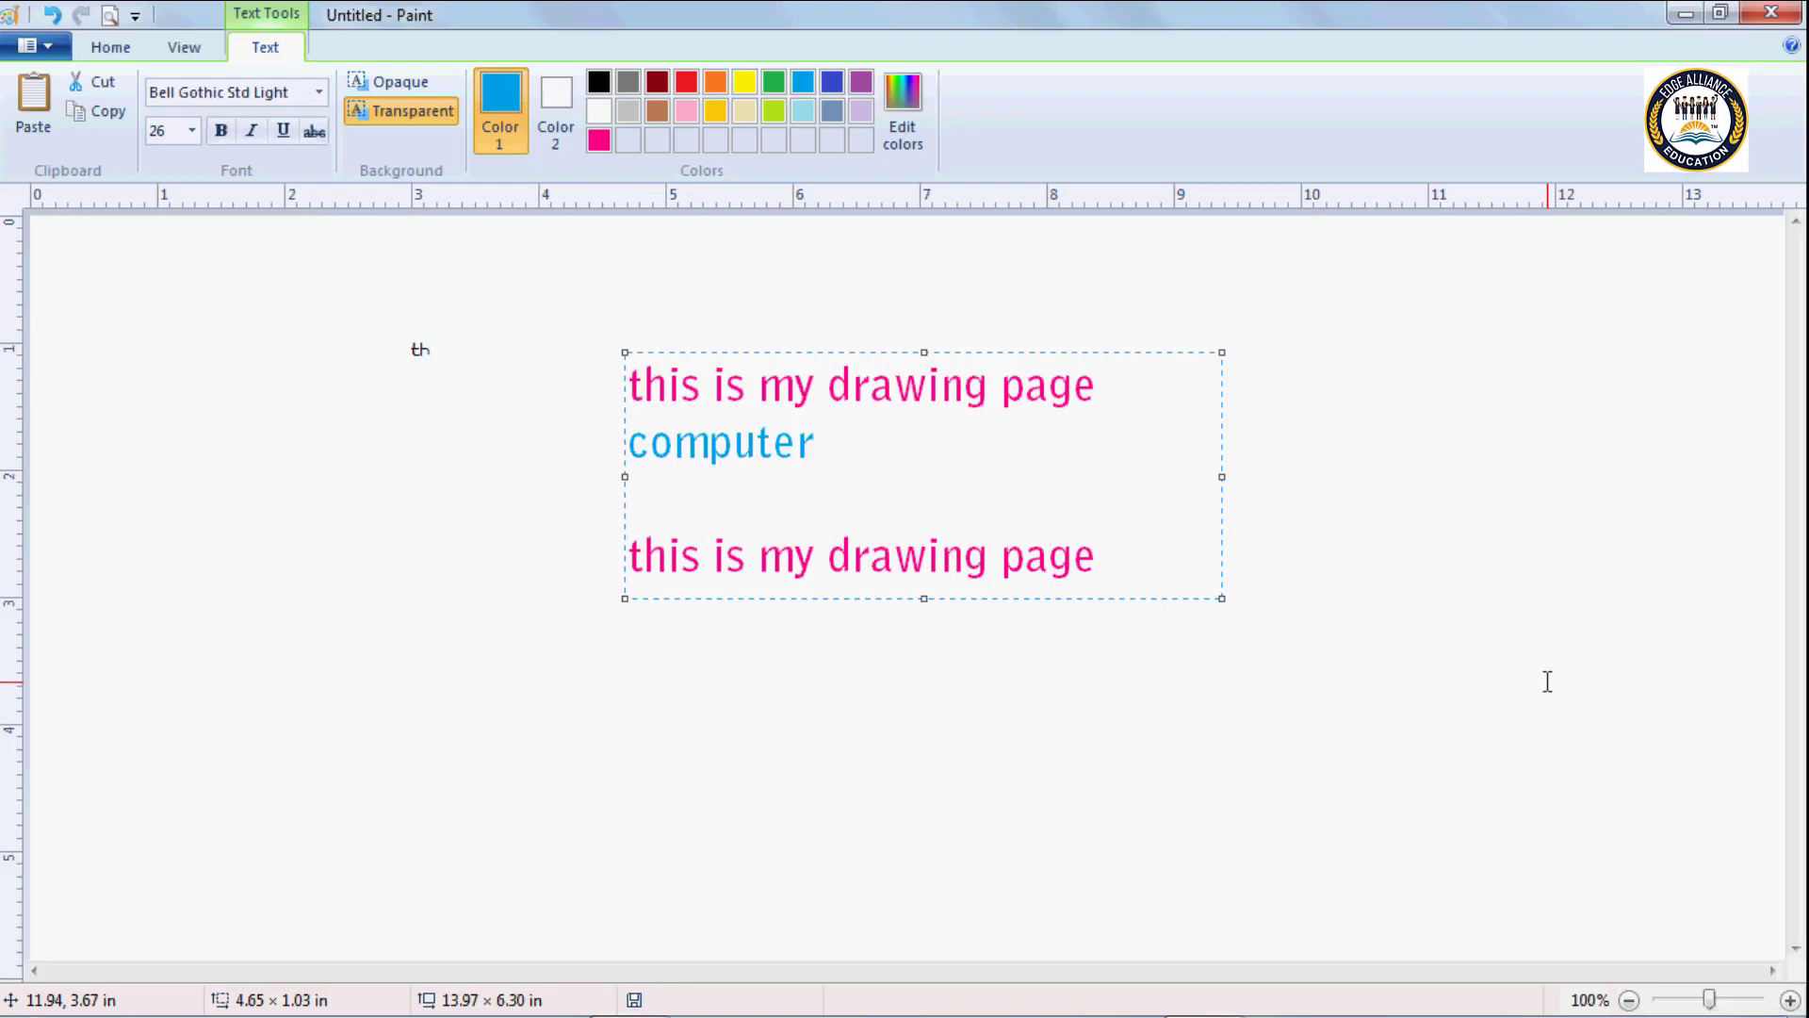
key("Return")
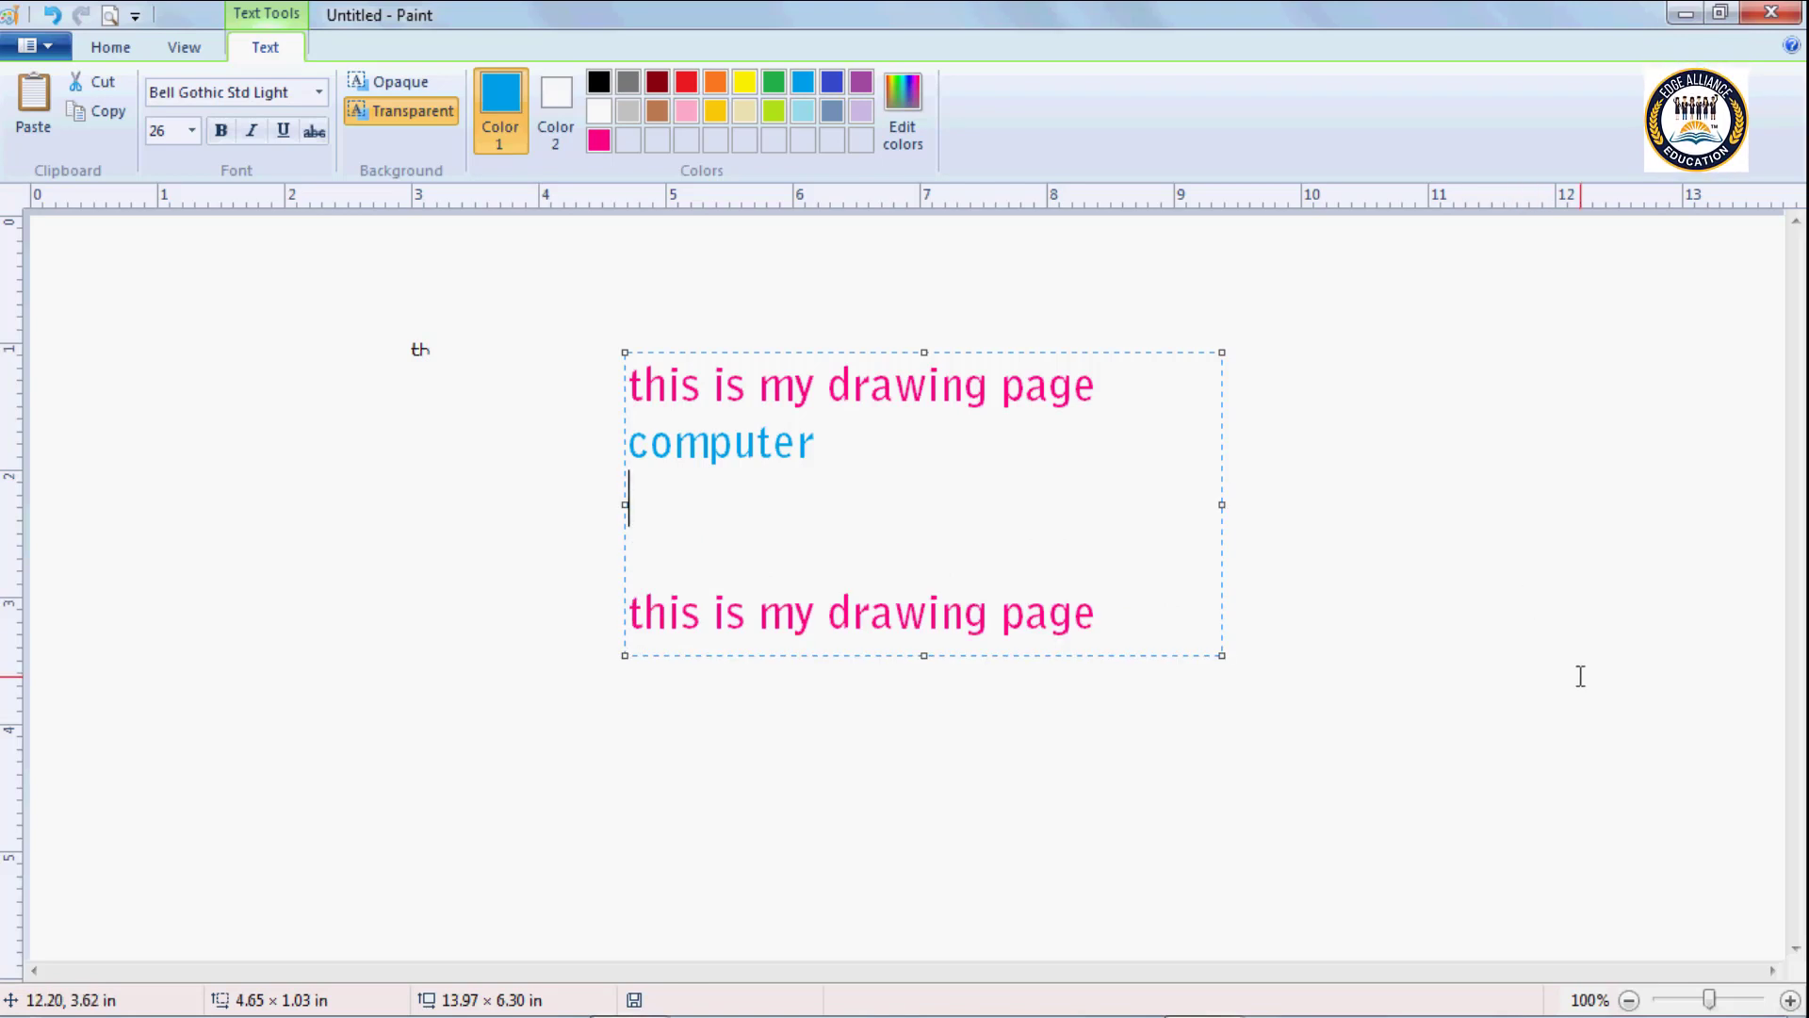
key("Return")
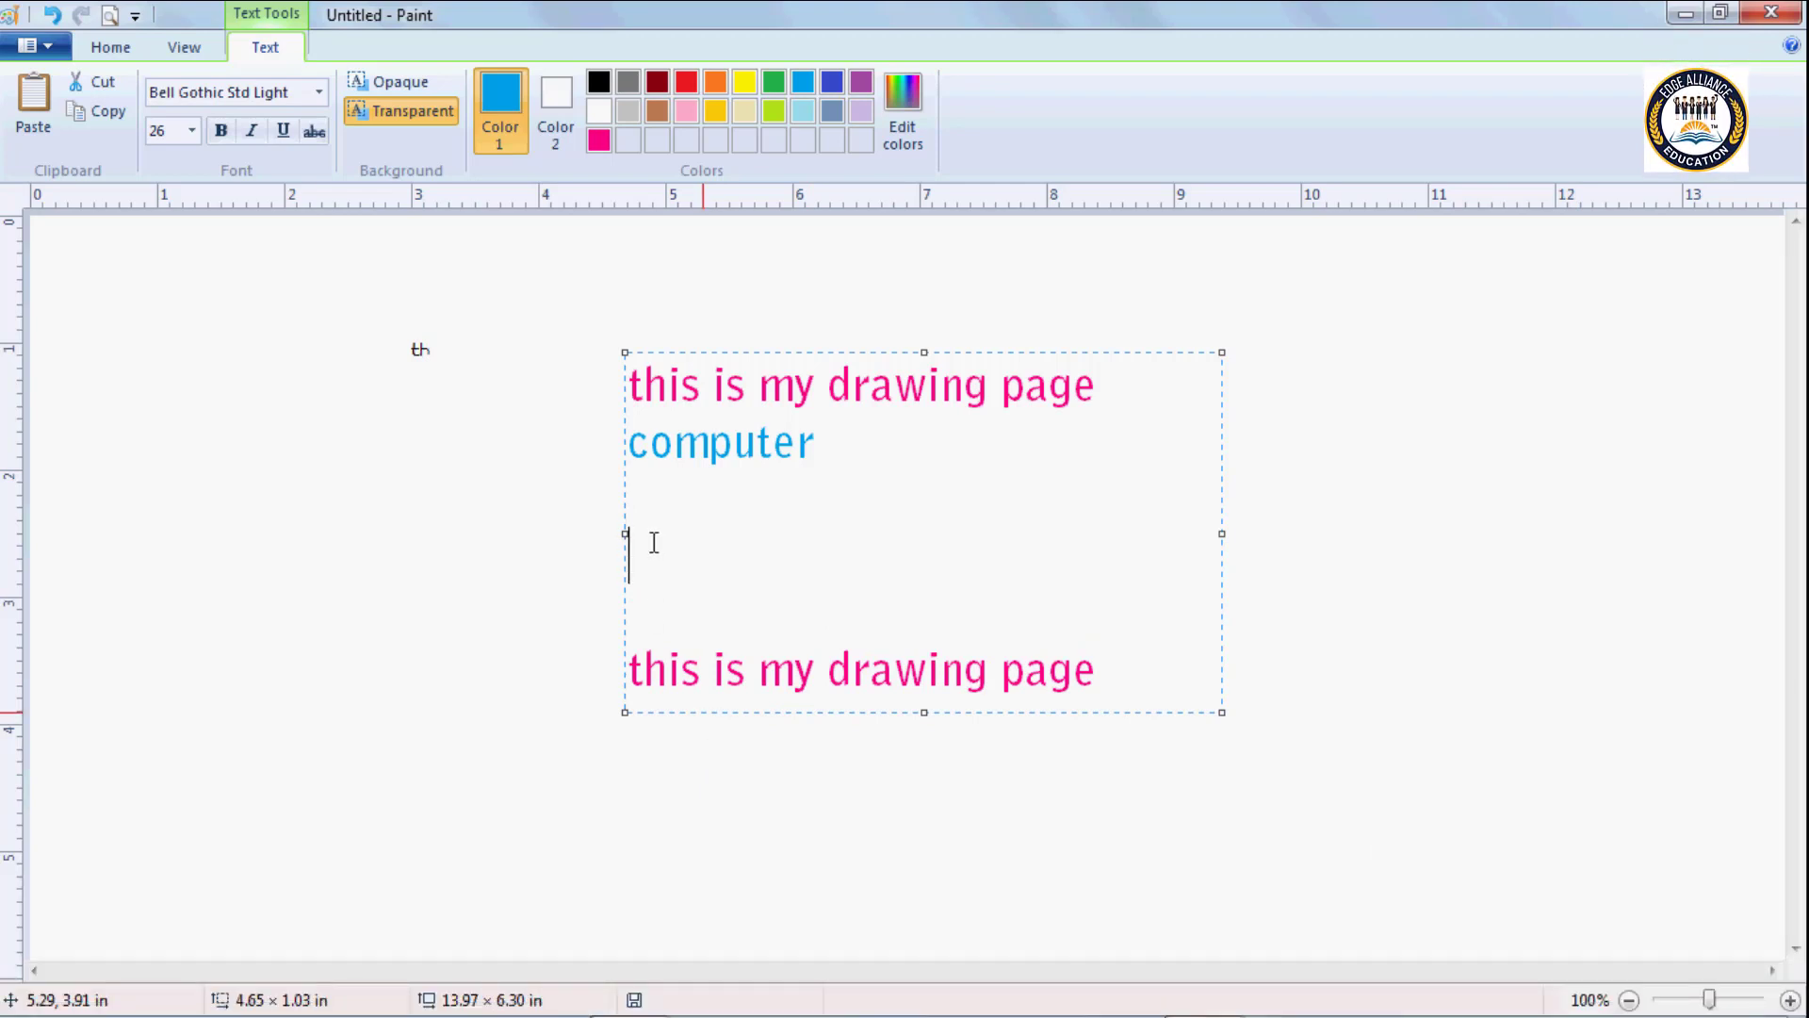
type("machine")
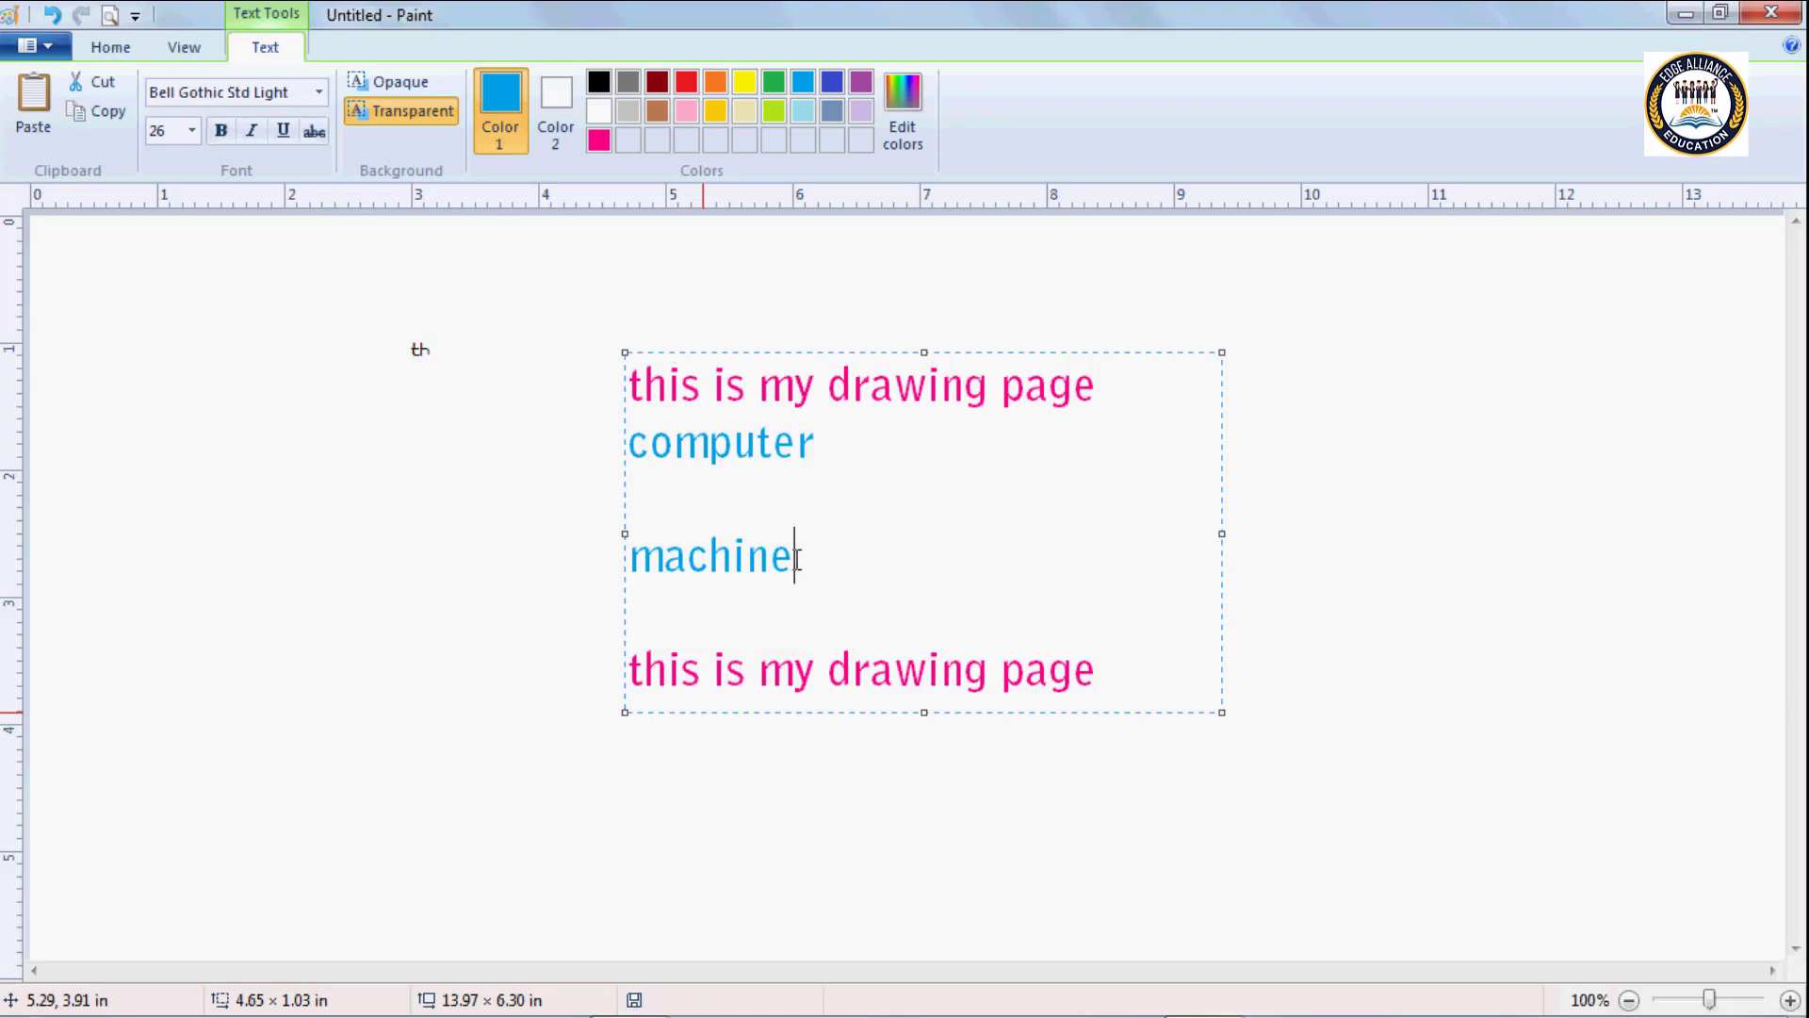
Copy the word "machine" from its own line and paste it after "computer".
left_click_drag(794, 554, 633, 558)
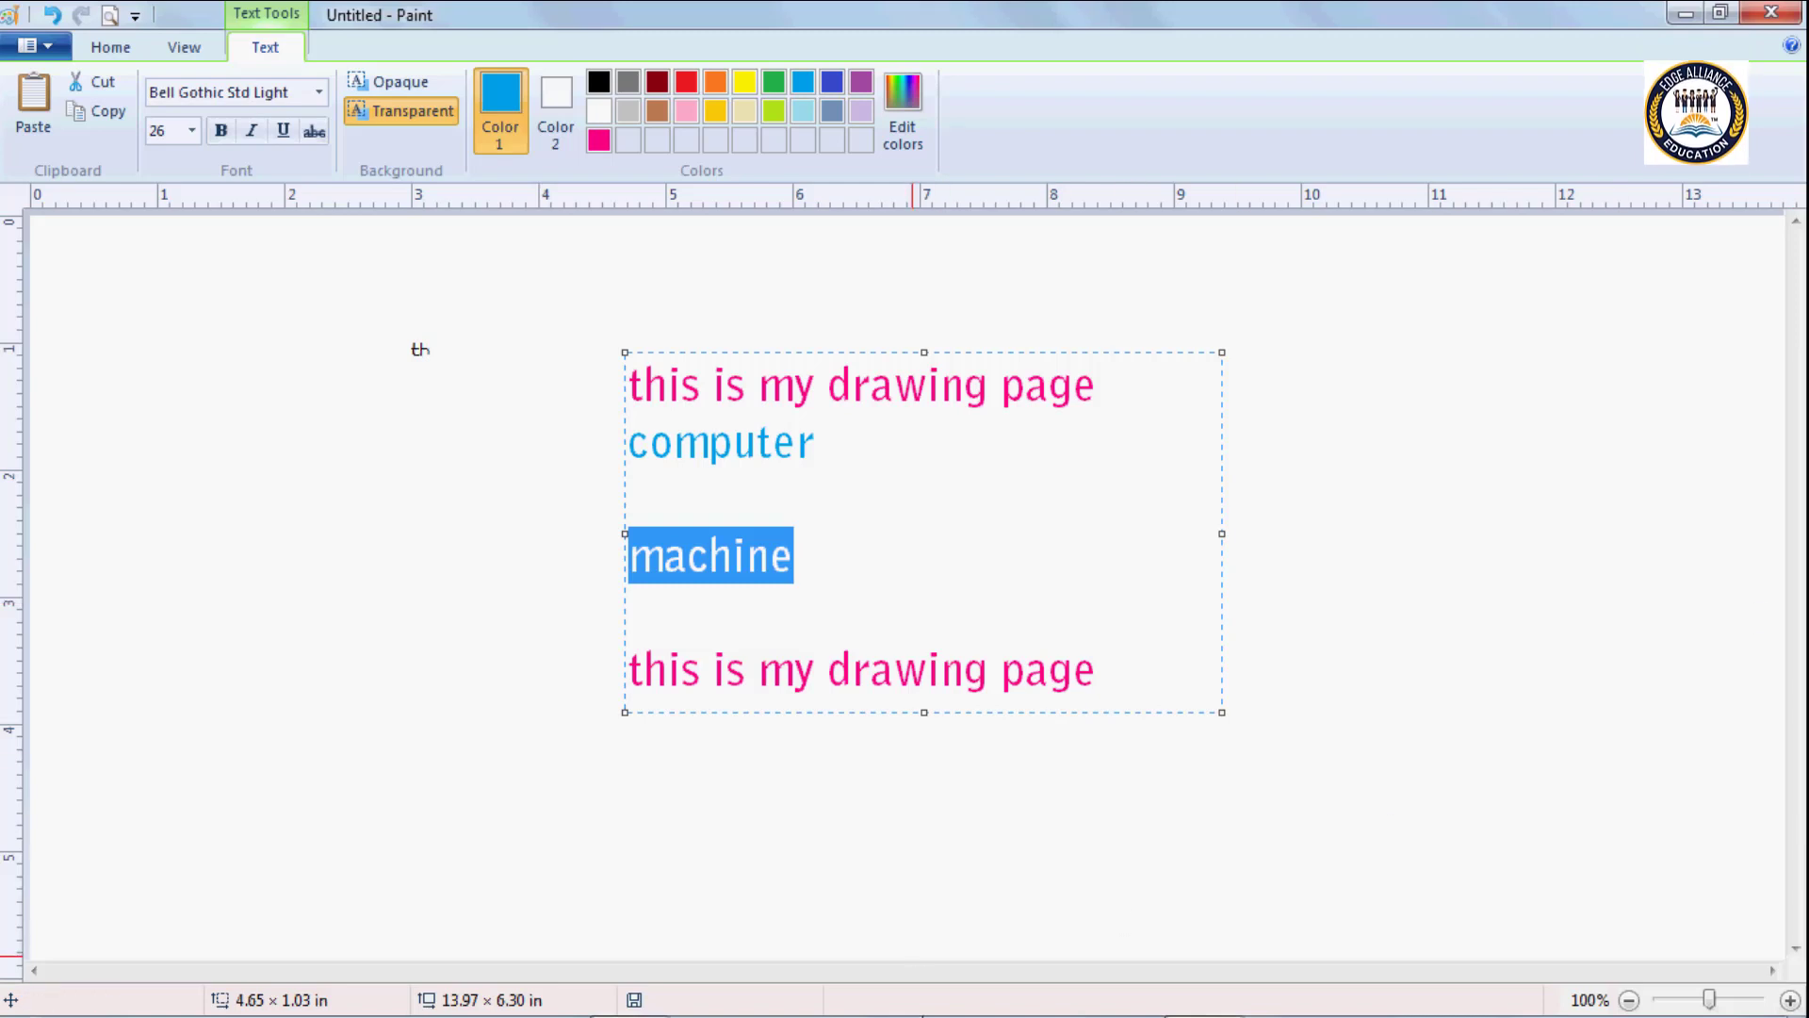
left_click(832, 445)
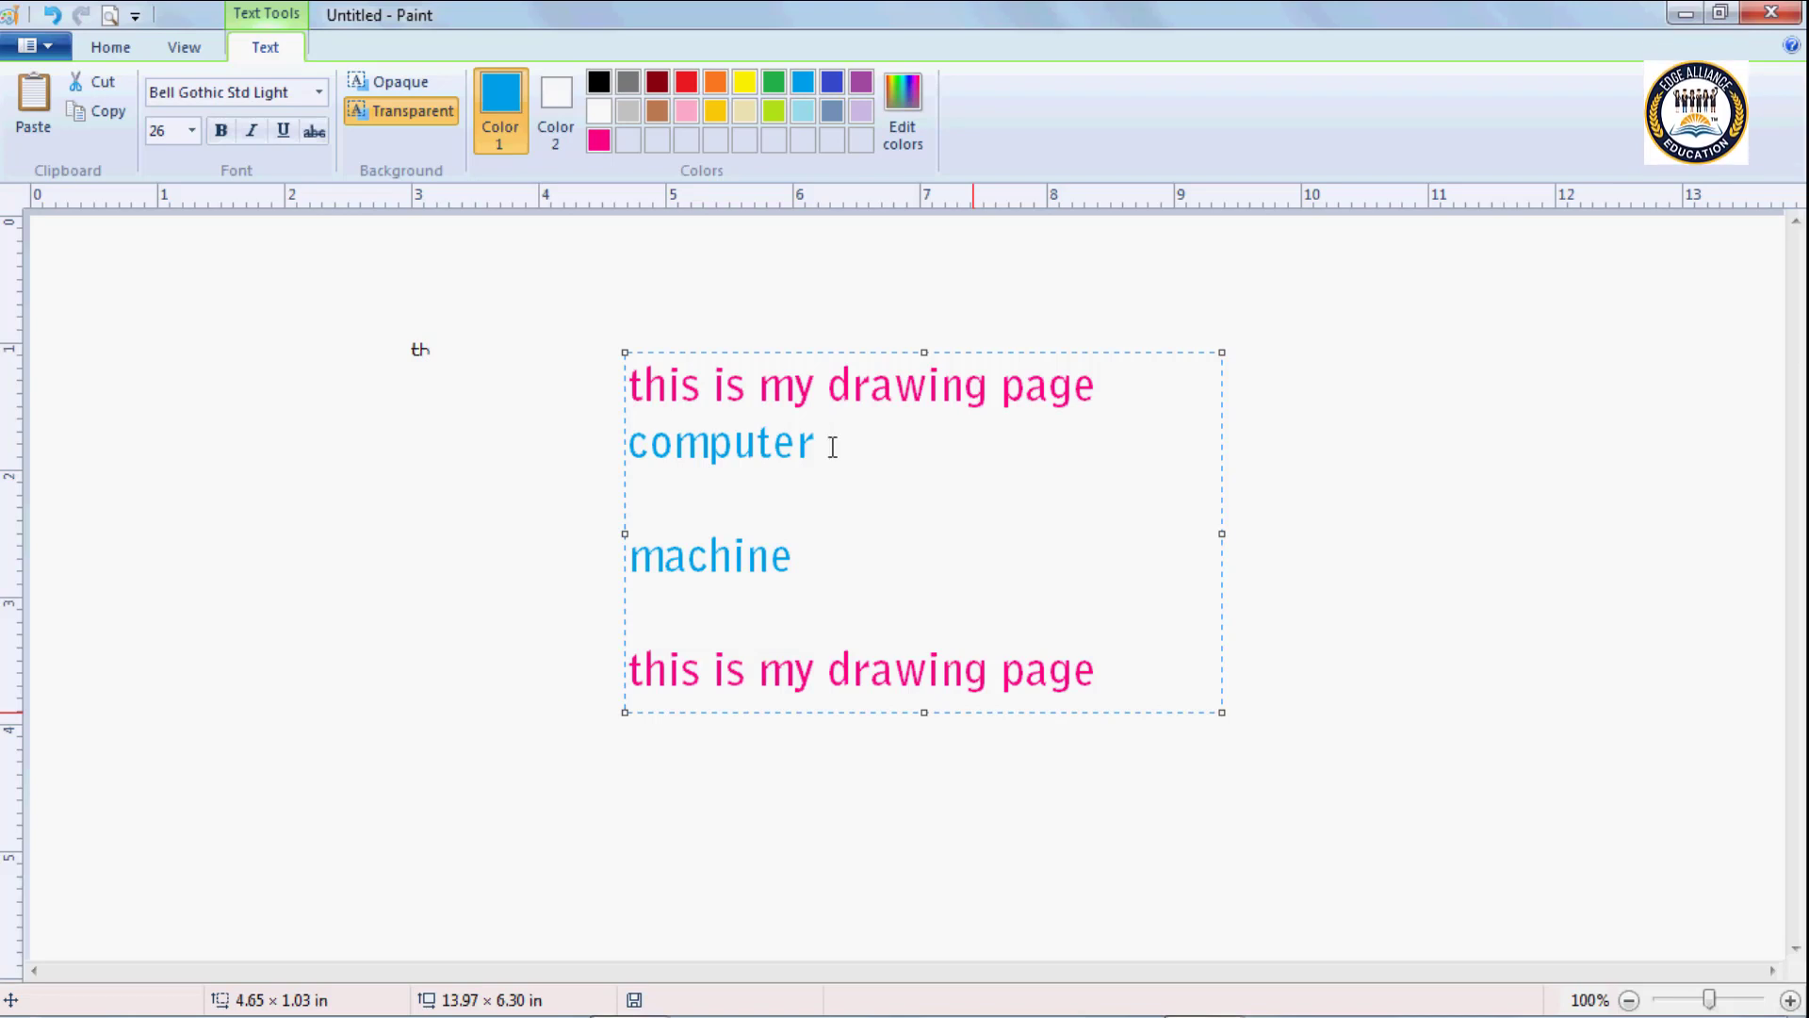
key("ctrl+v")
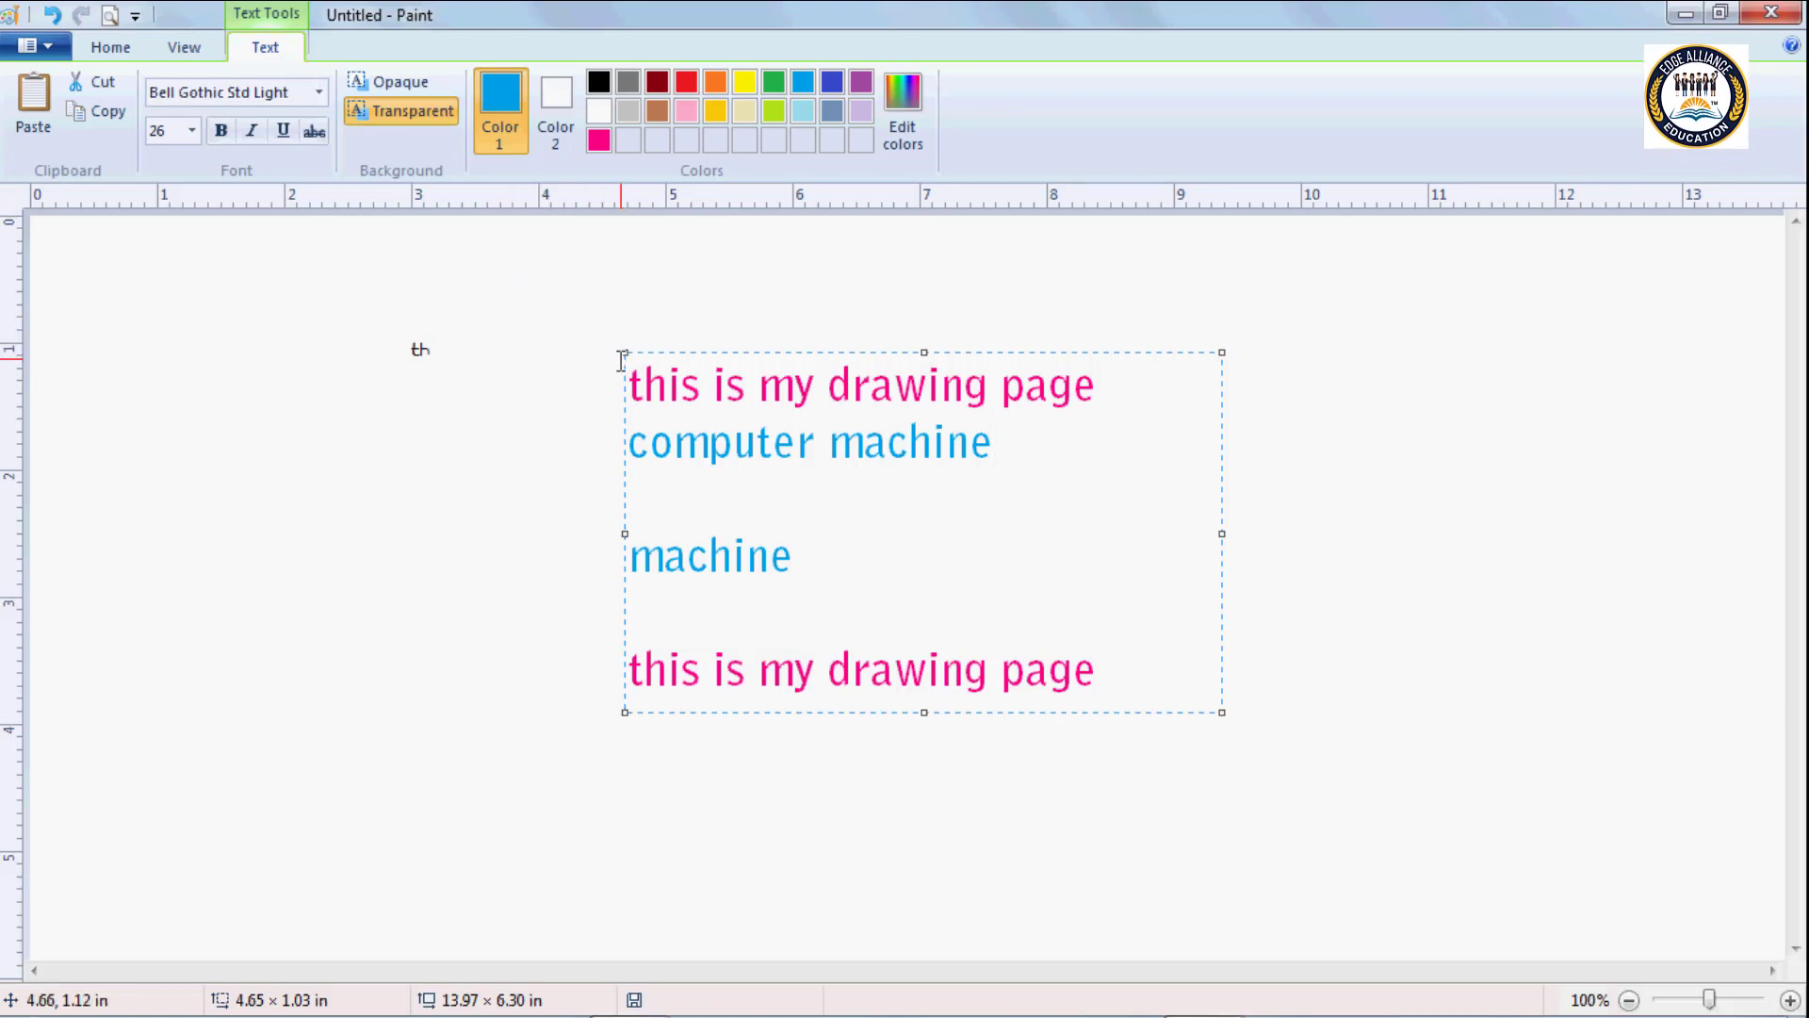
Add the text "this is my book" on the blank line beneath "computer machine" and commit the text block to the canvas.
left_click(655, 501)
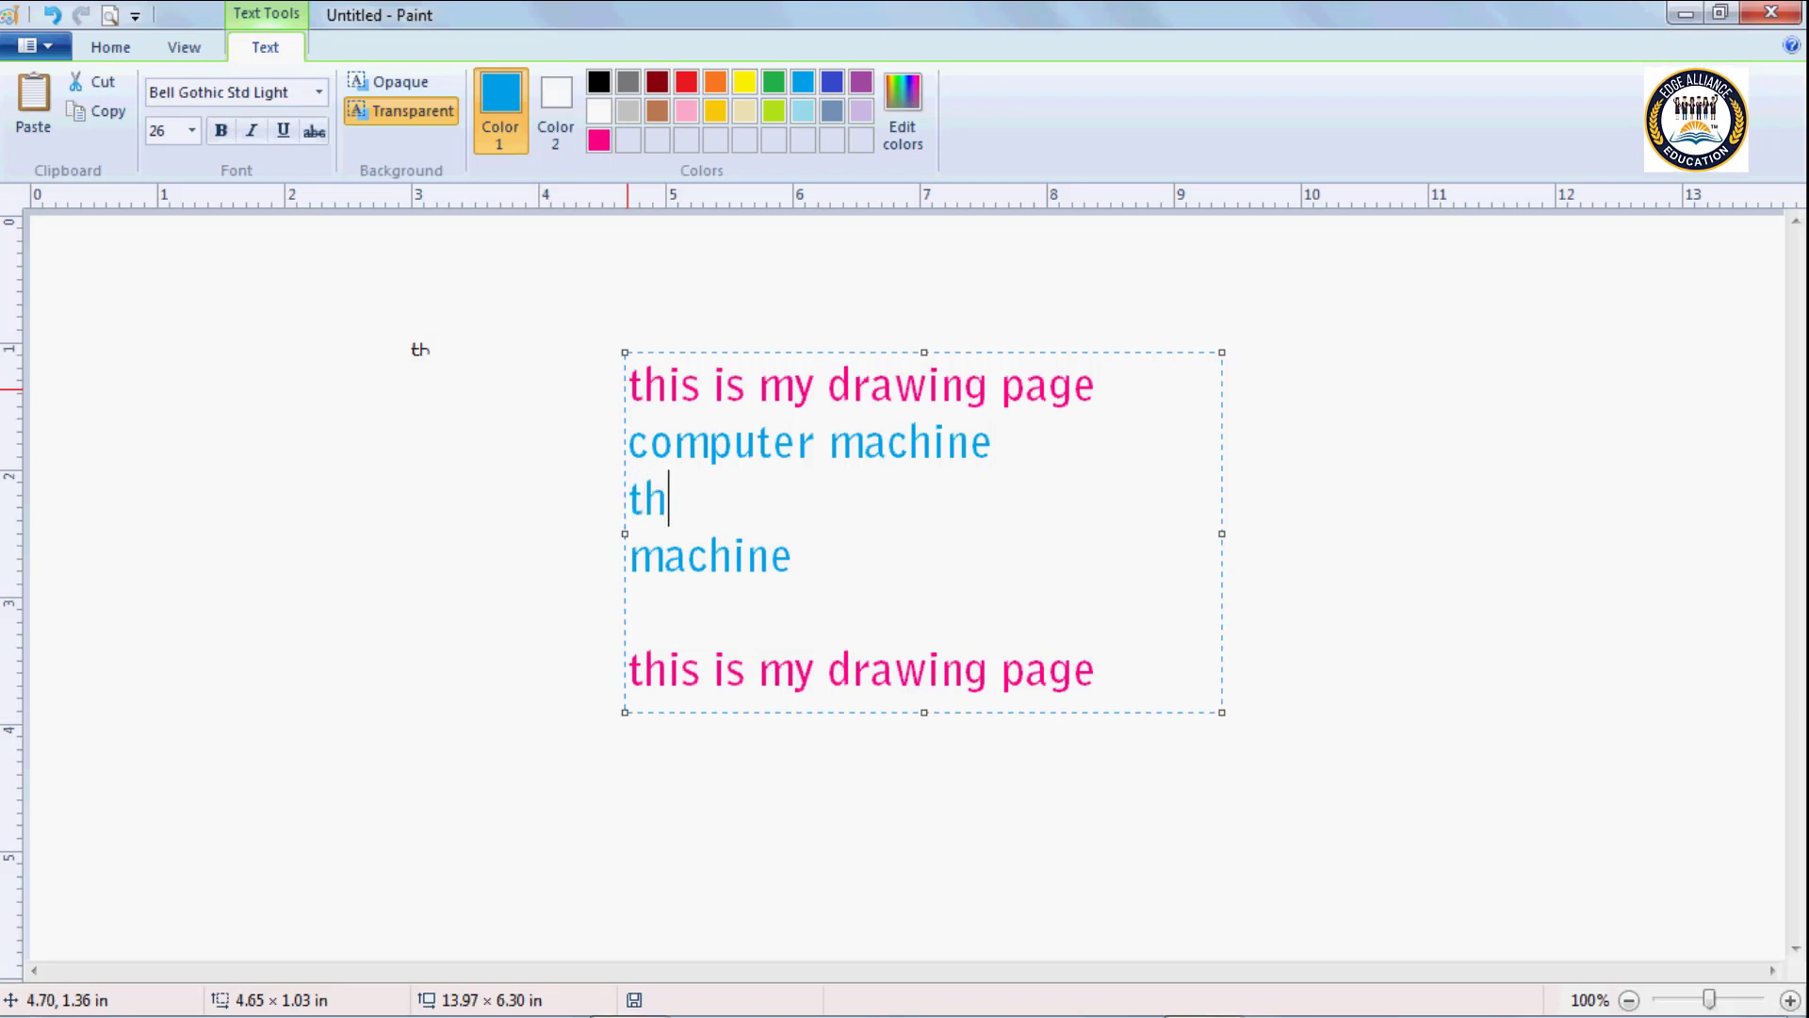
type("this is my ")
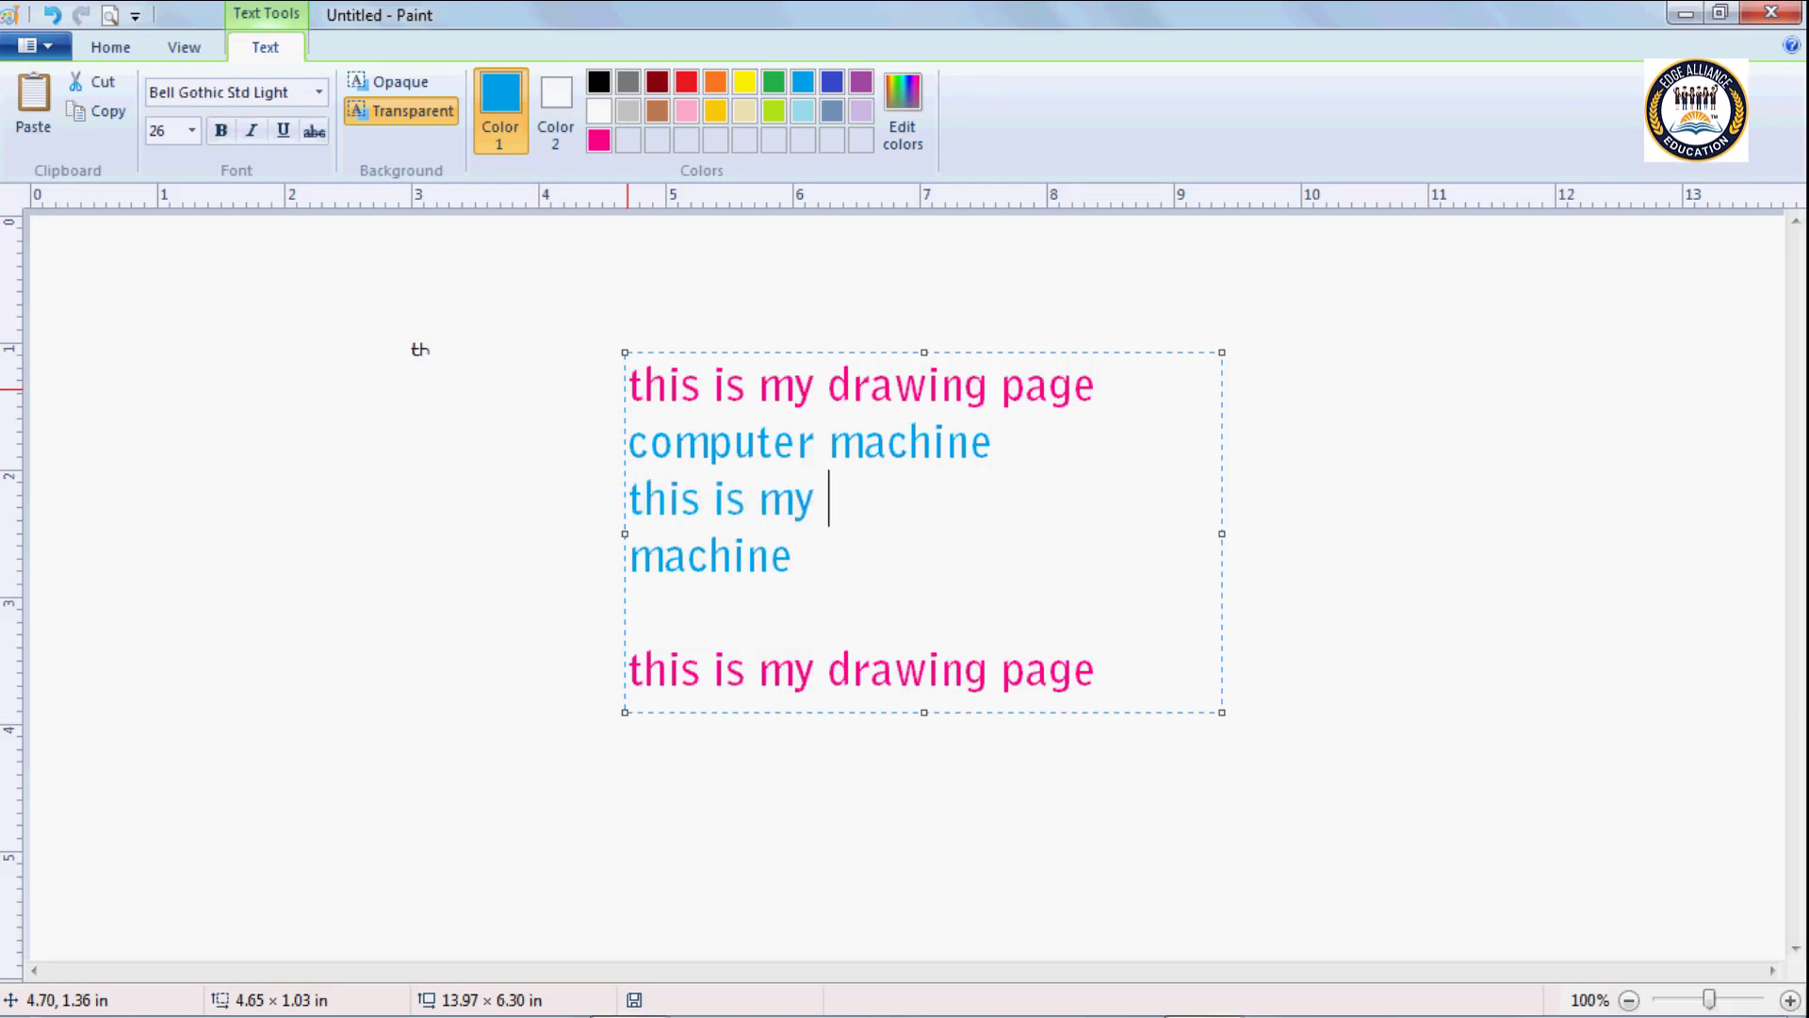
type("book")
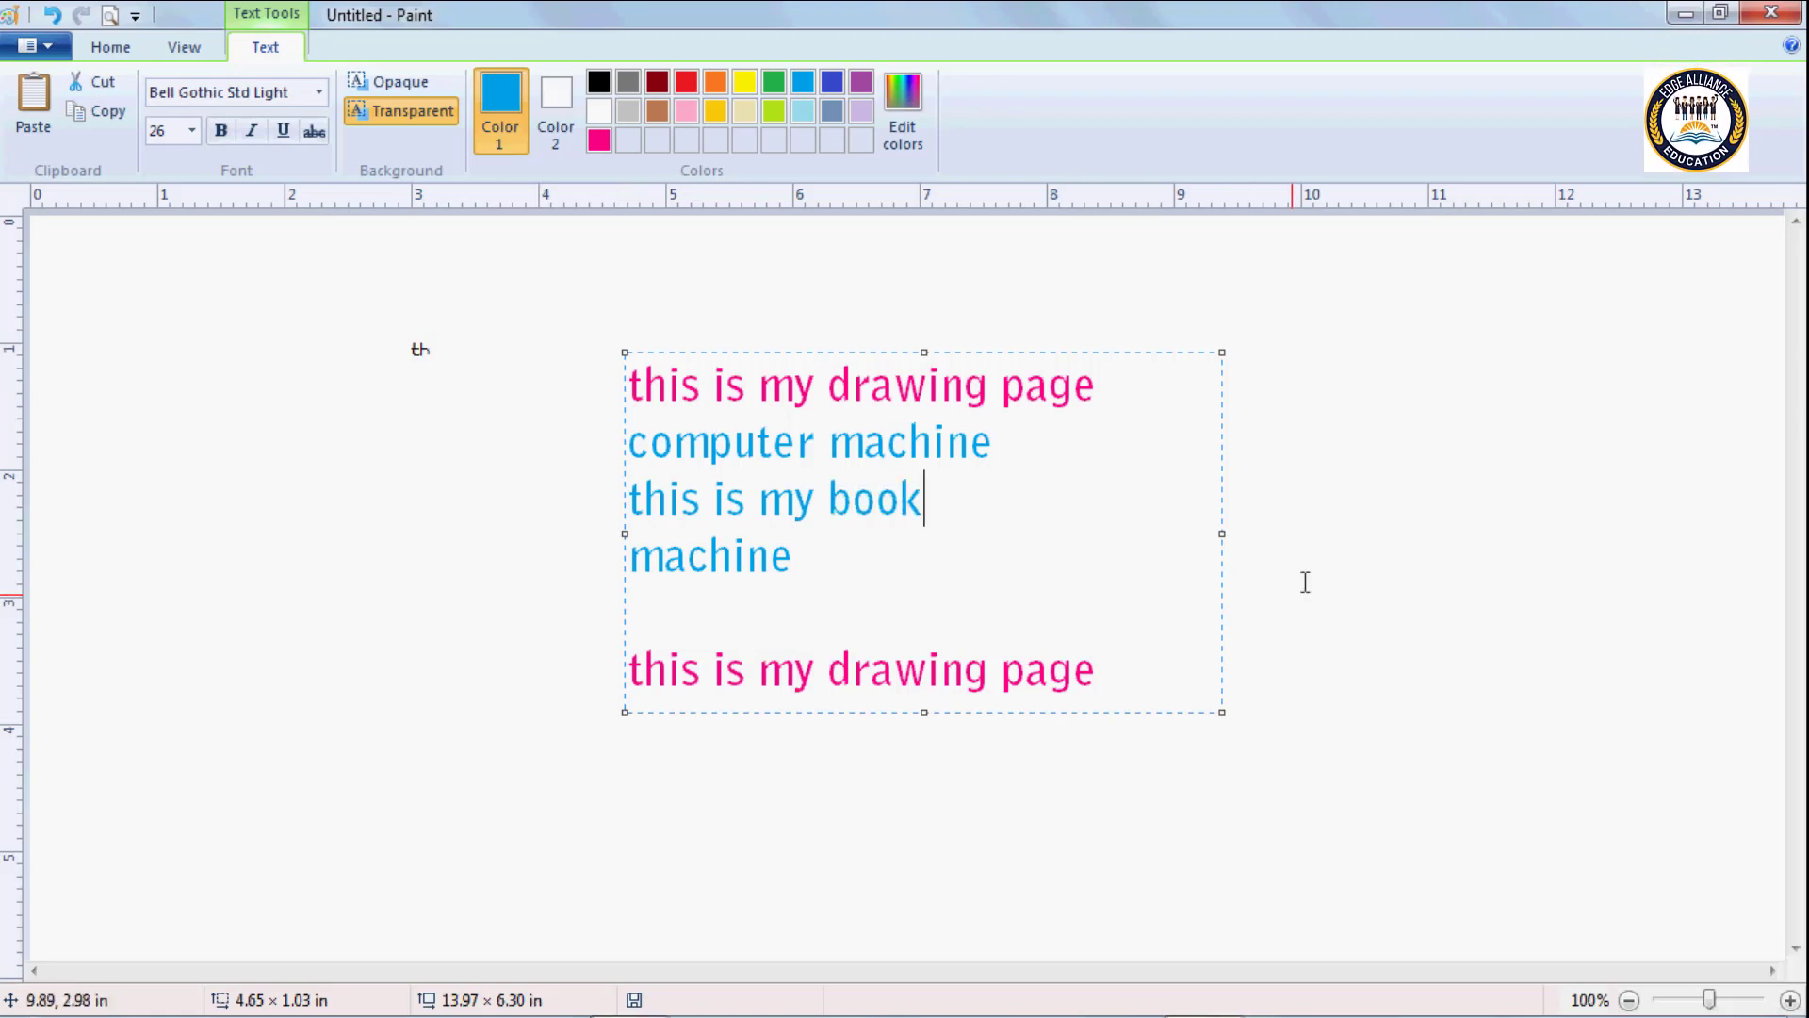
left_click(1320, 409)
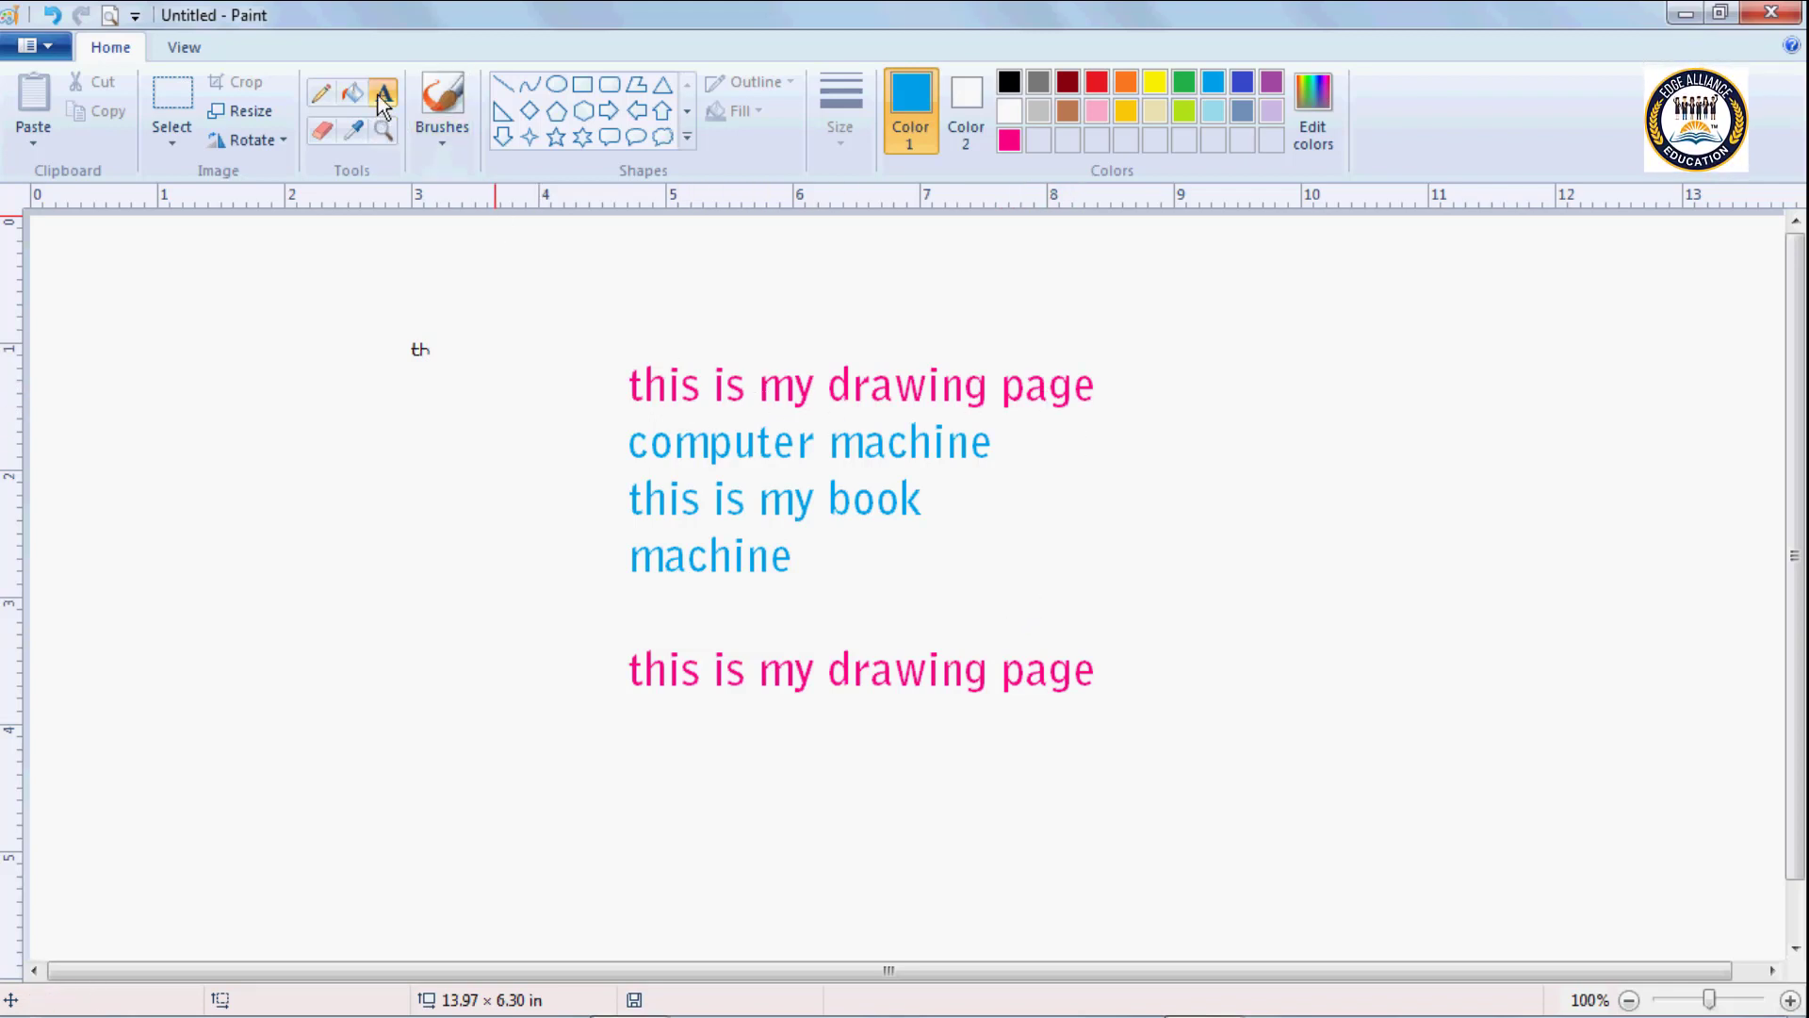
Add a separate text box reading "ffffhgfhf" over the first line and move it to the empty area beside "this is my book".
left_click_drag(679, 363, 893, 407)
type("f")
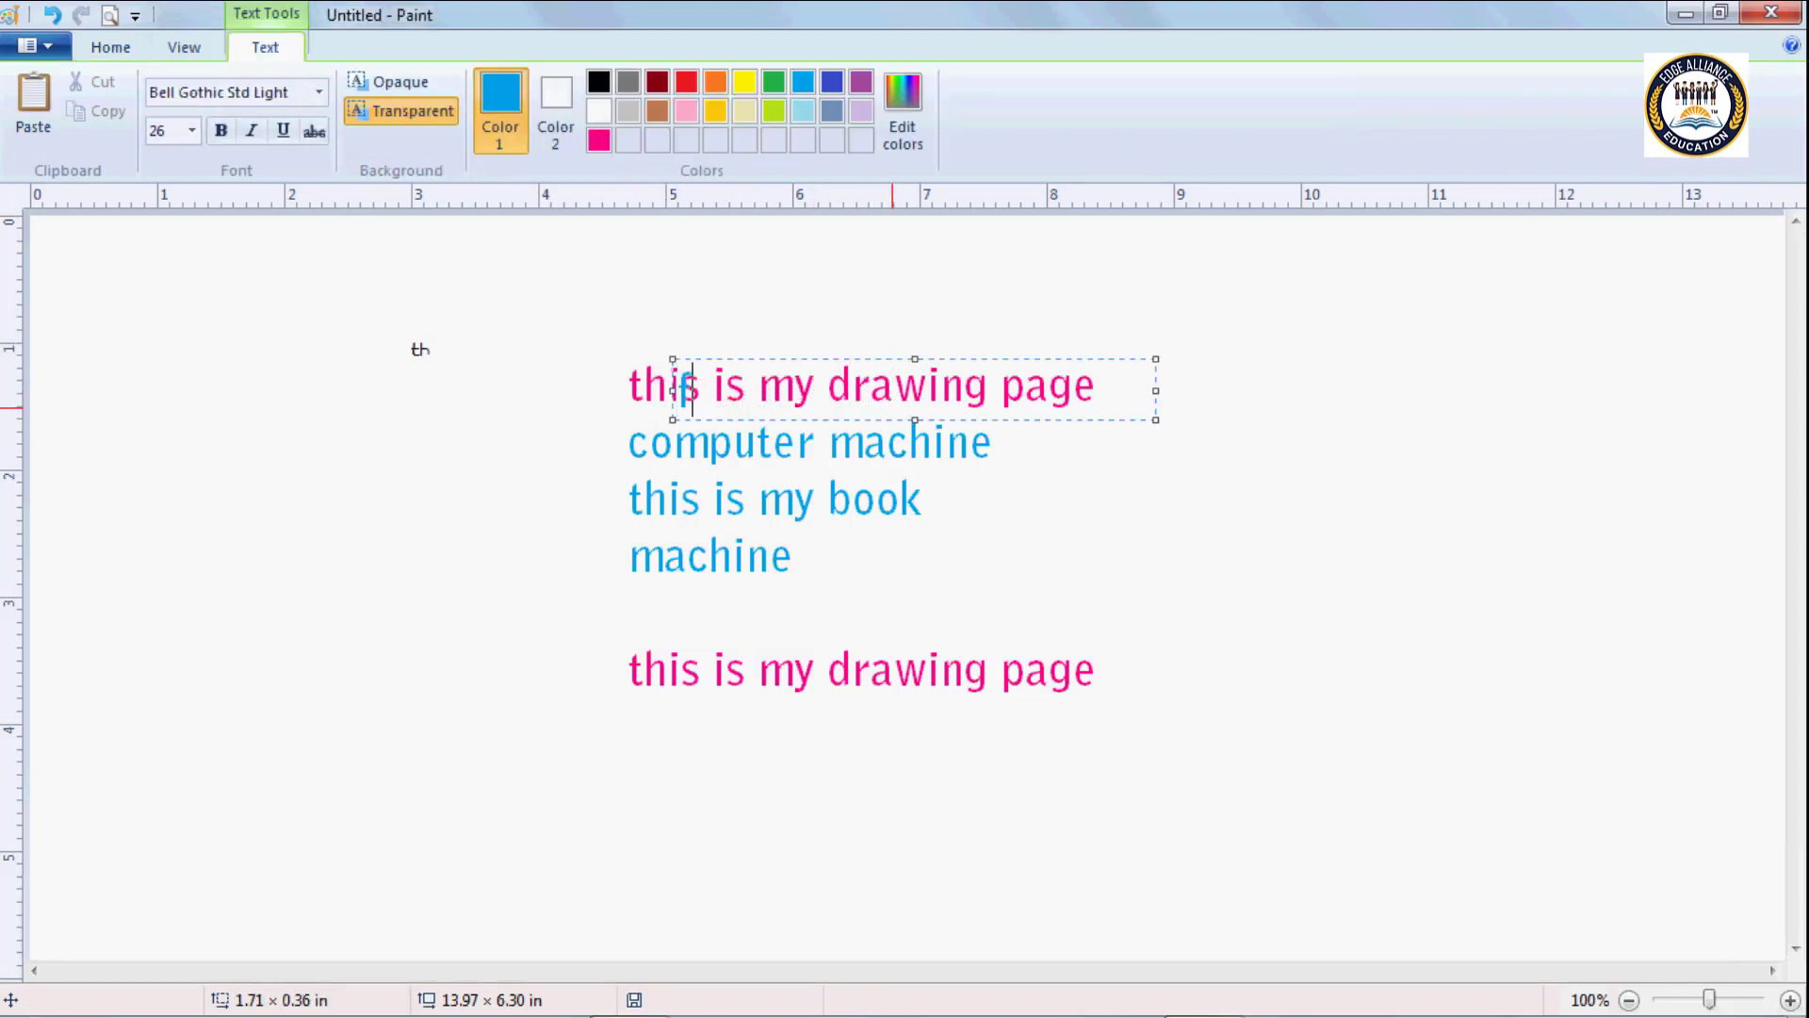
type("fffhgfhf")
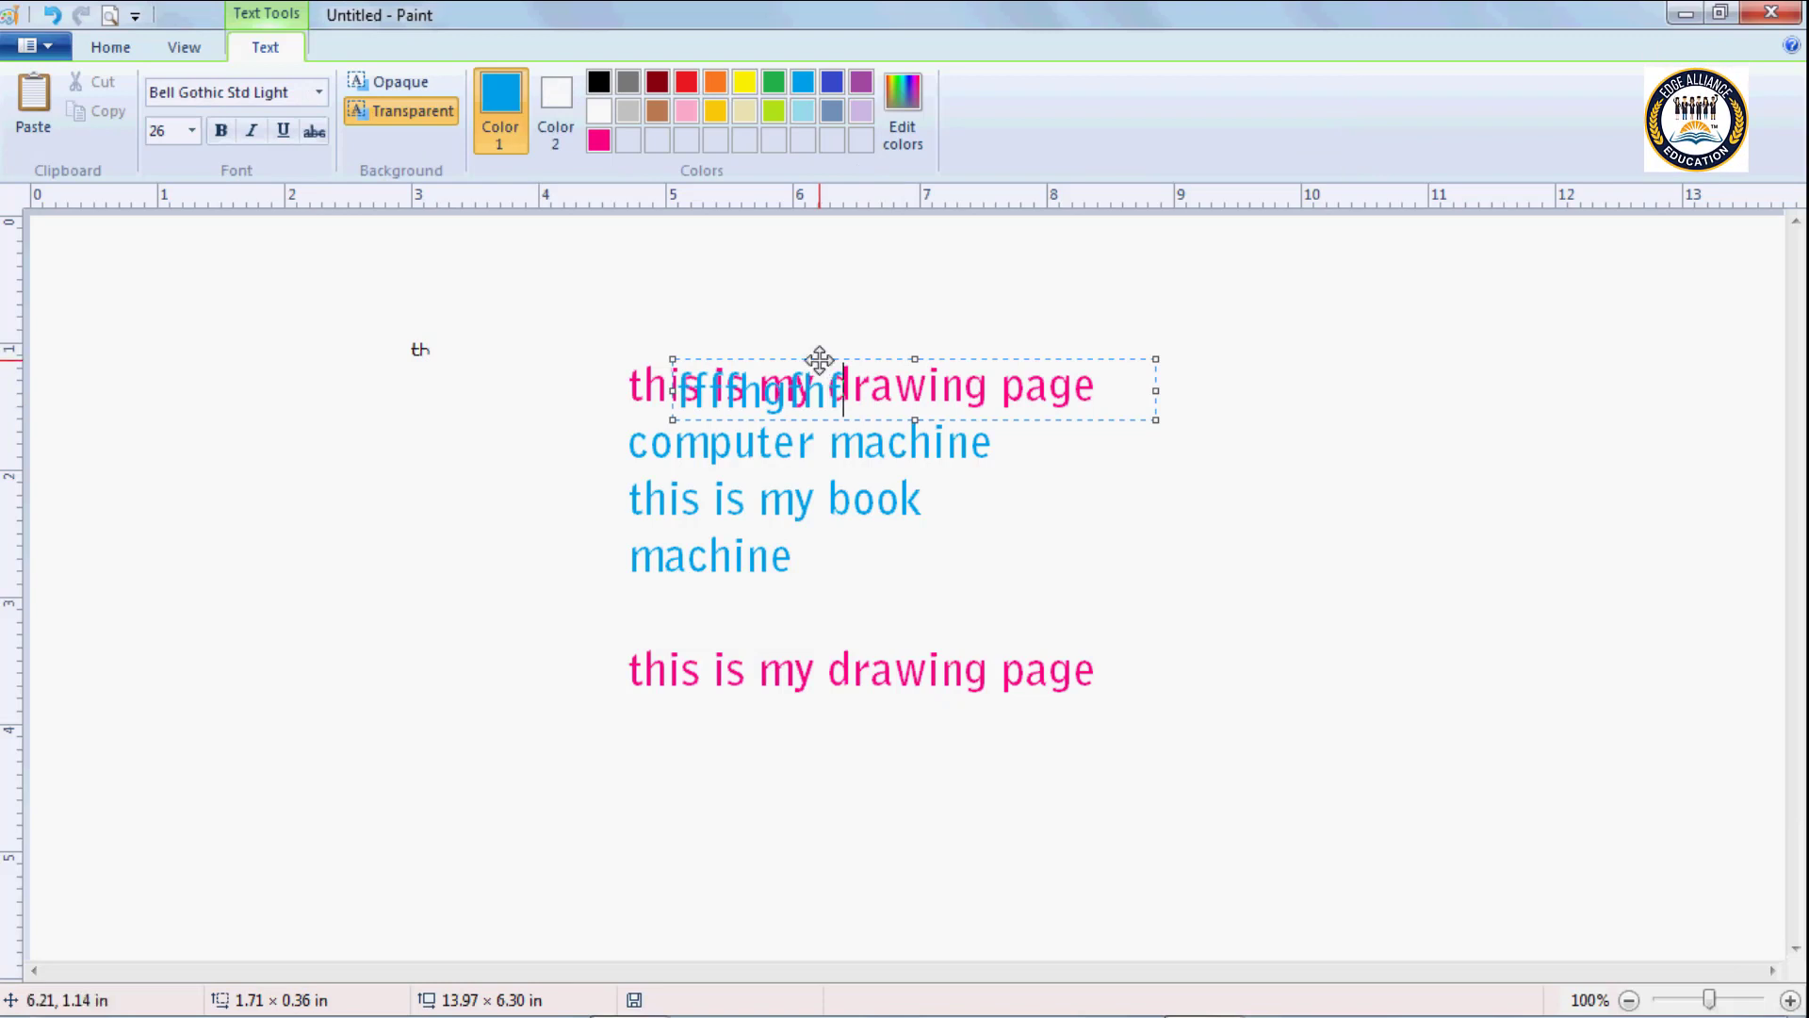
left_click_drag(819, 359, 1214, 461)
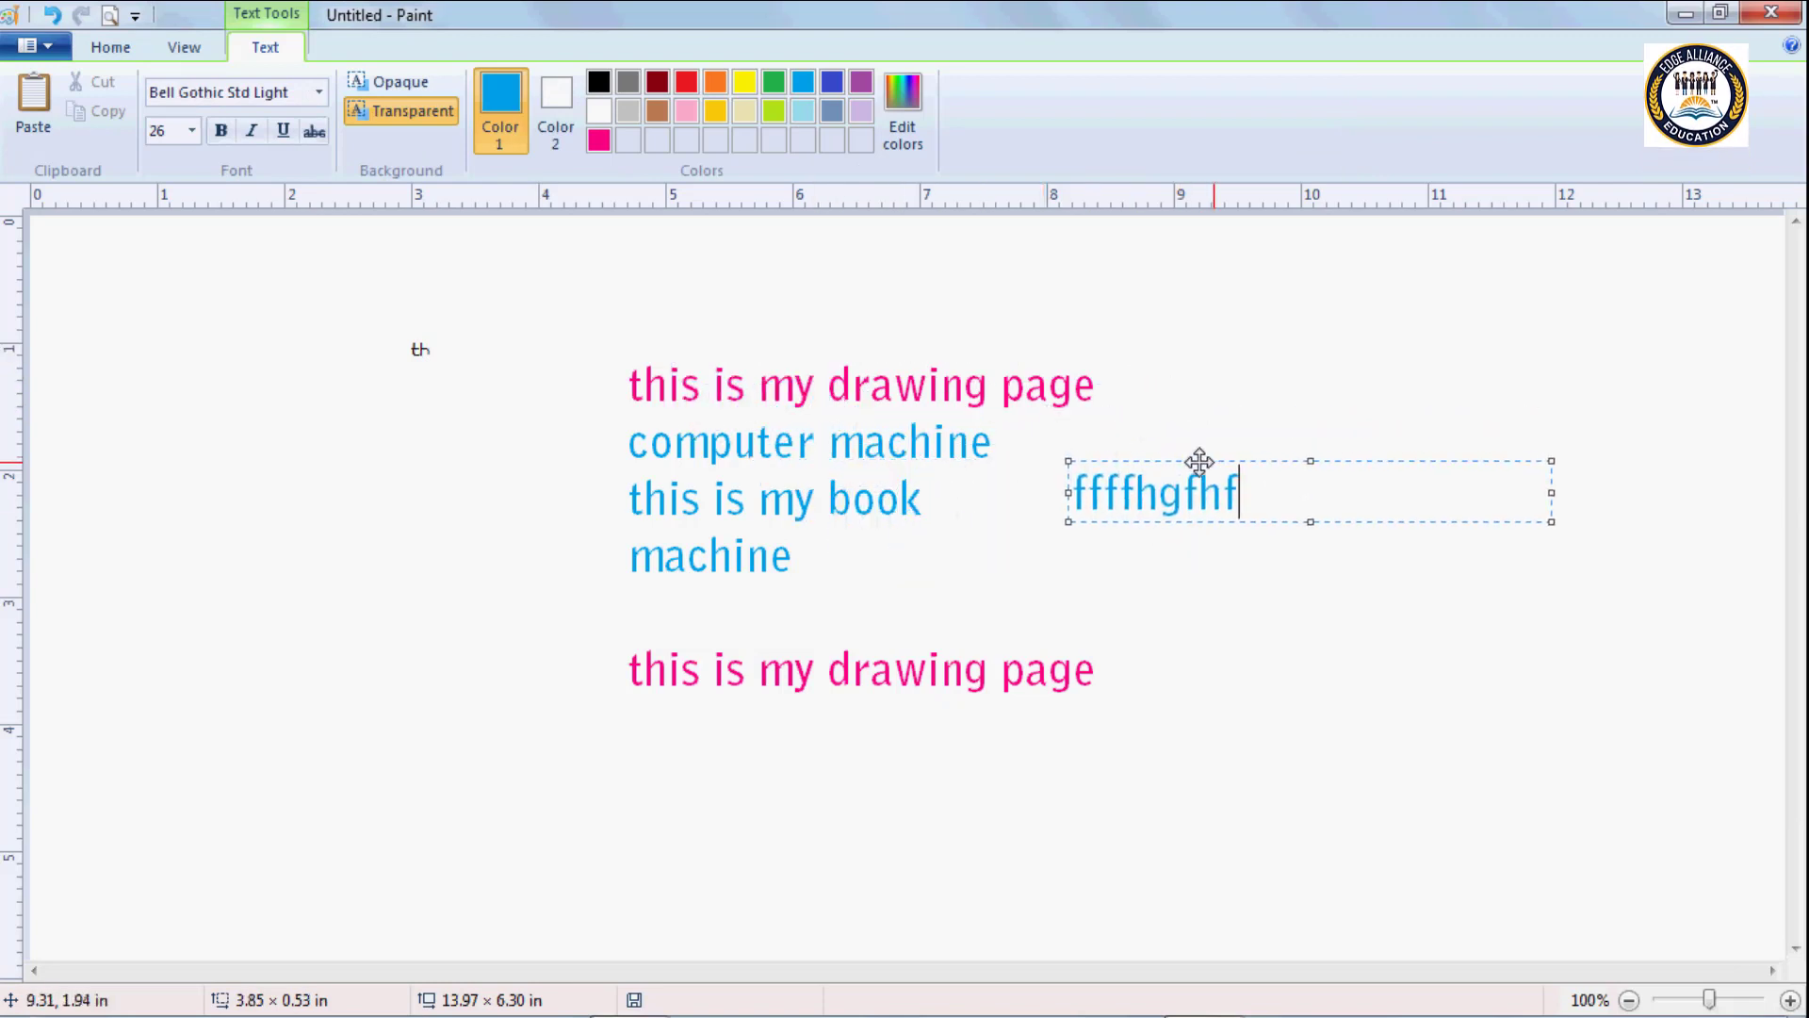
left_click(1218, 382)
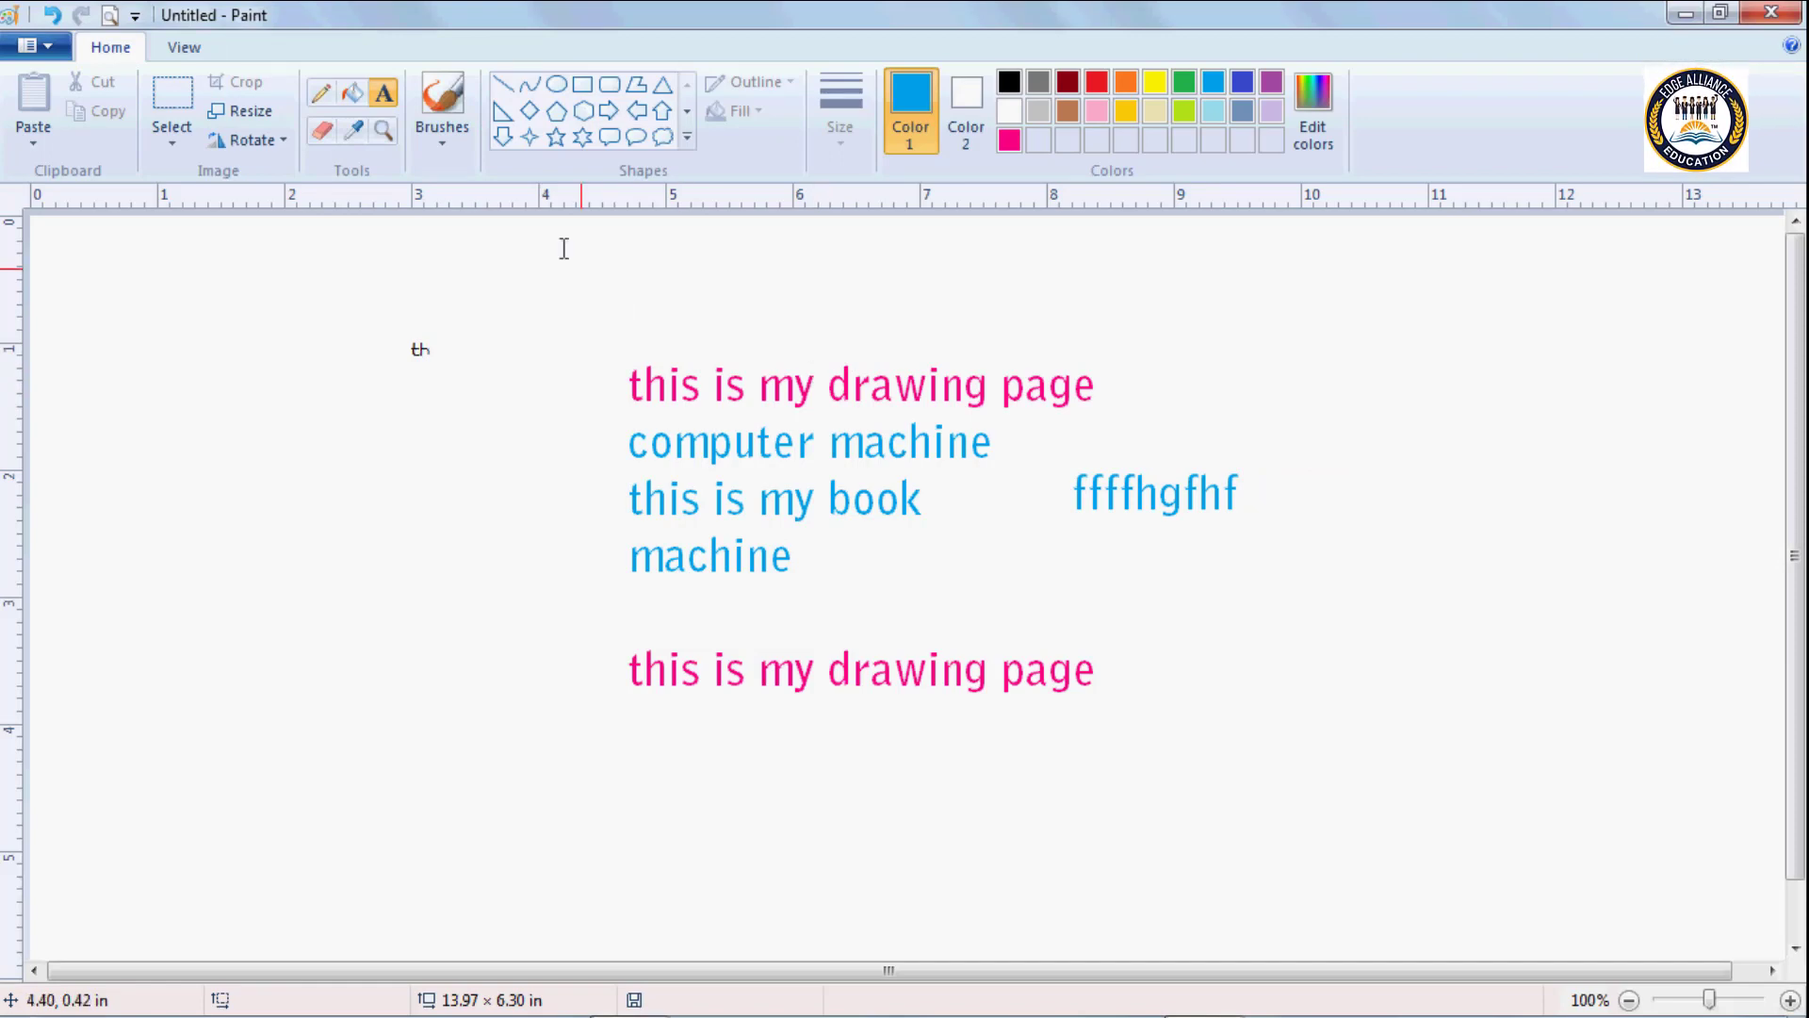
Add another text box reading "this is" above "ffffhgfhf", about 2.78 × 0.43 in, and commit it to the canvas.
left_click(383, 95)
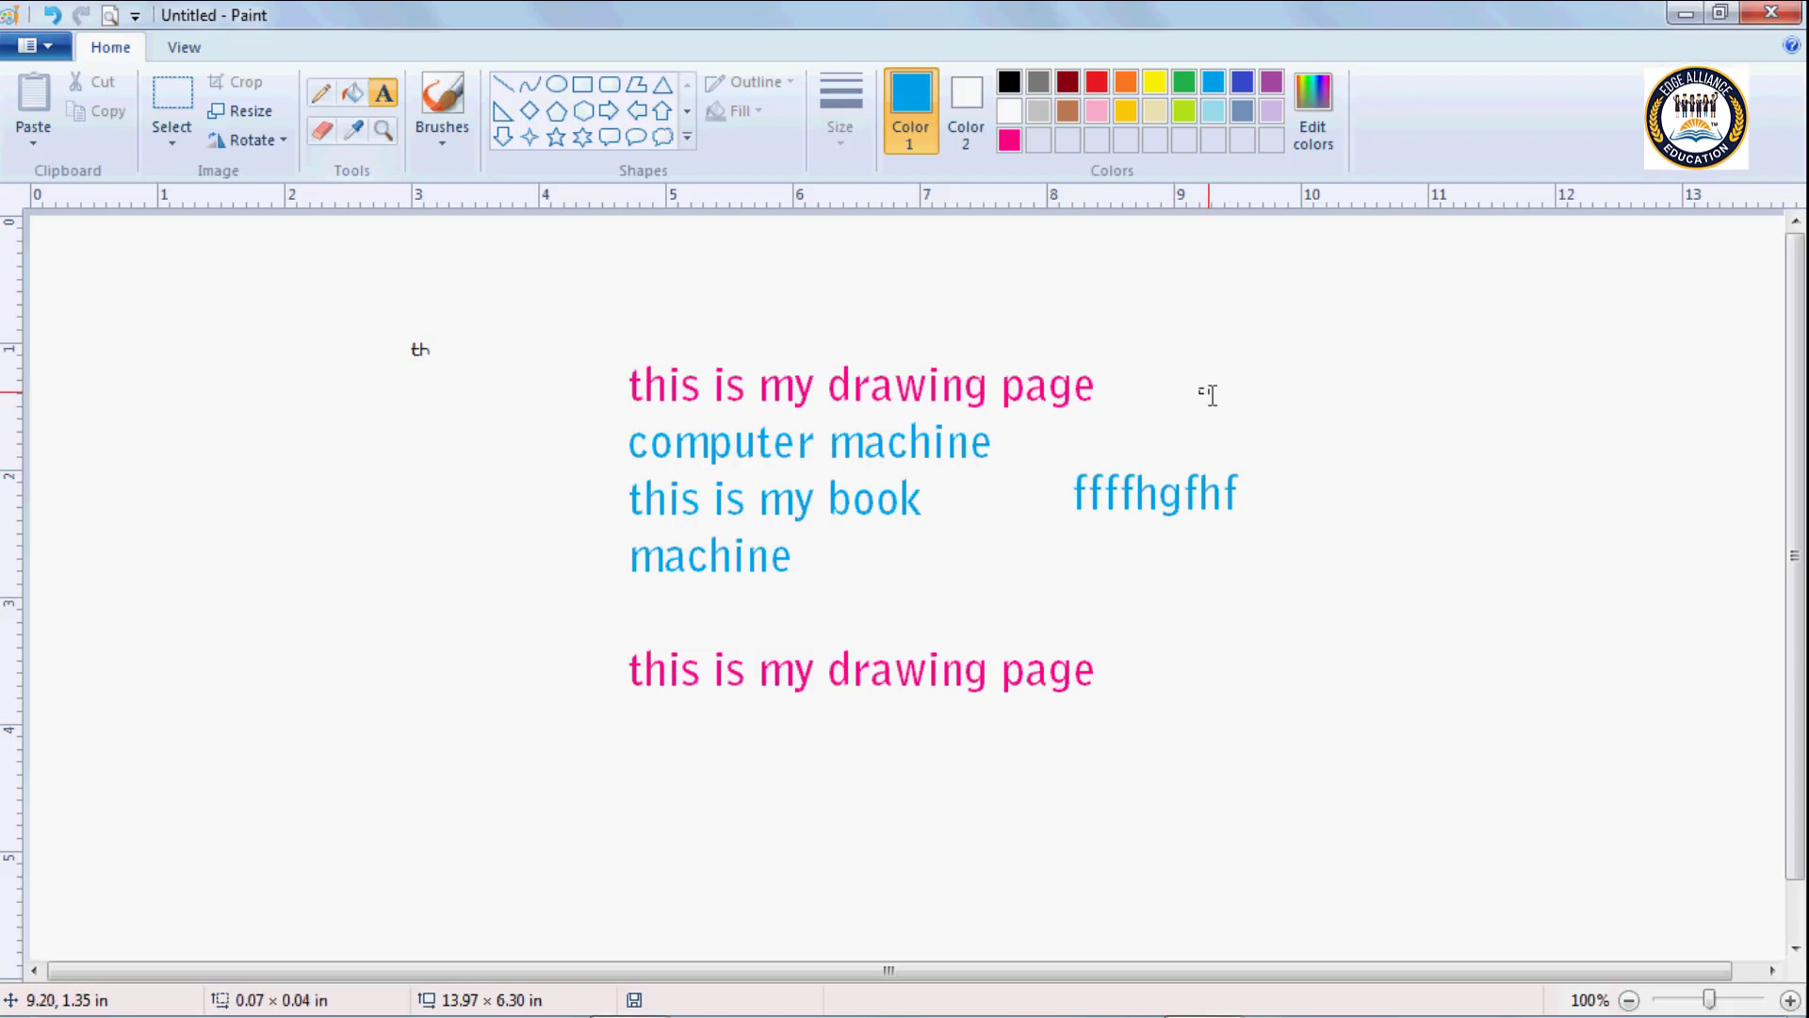
left_click_drag(1200, 388, 1551, 439)
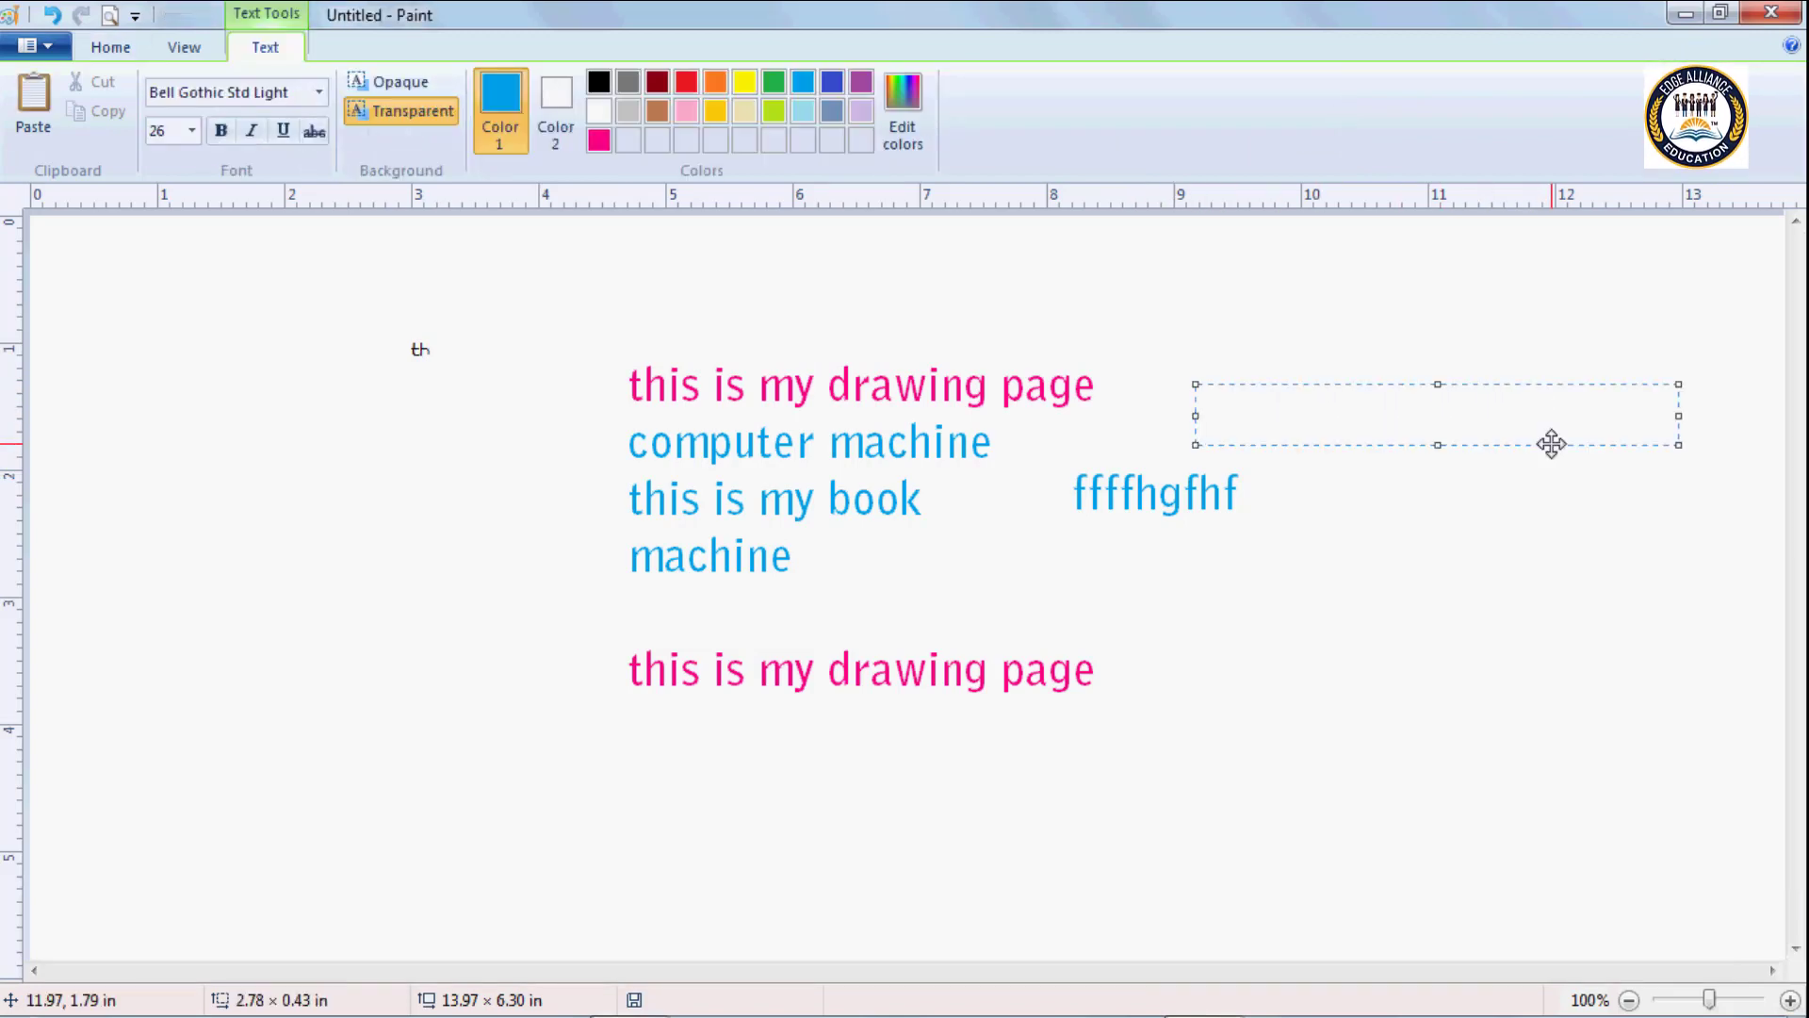
type("this is")
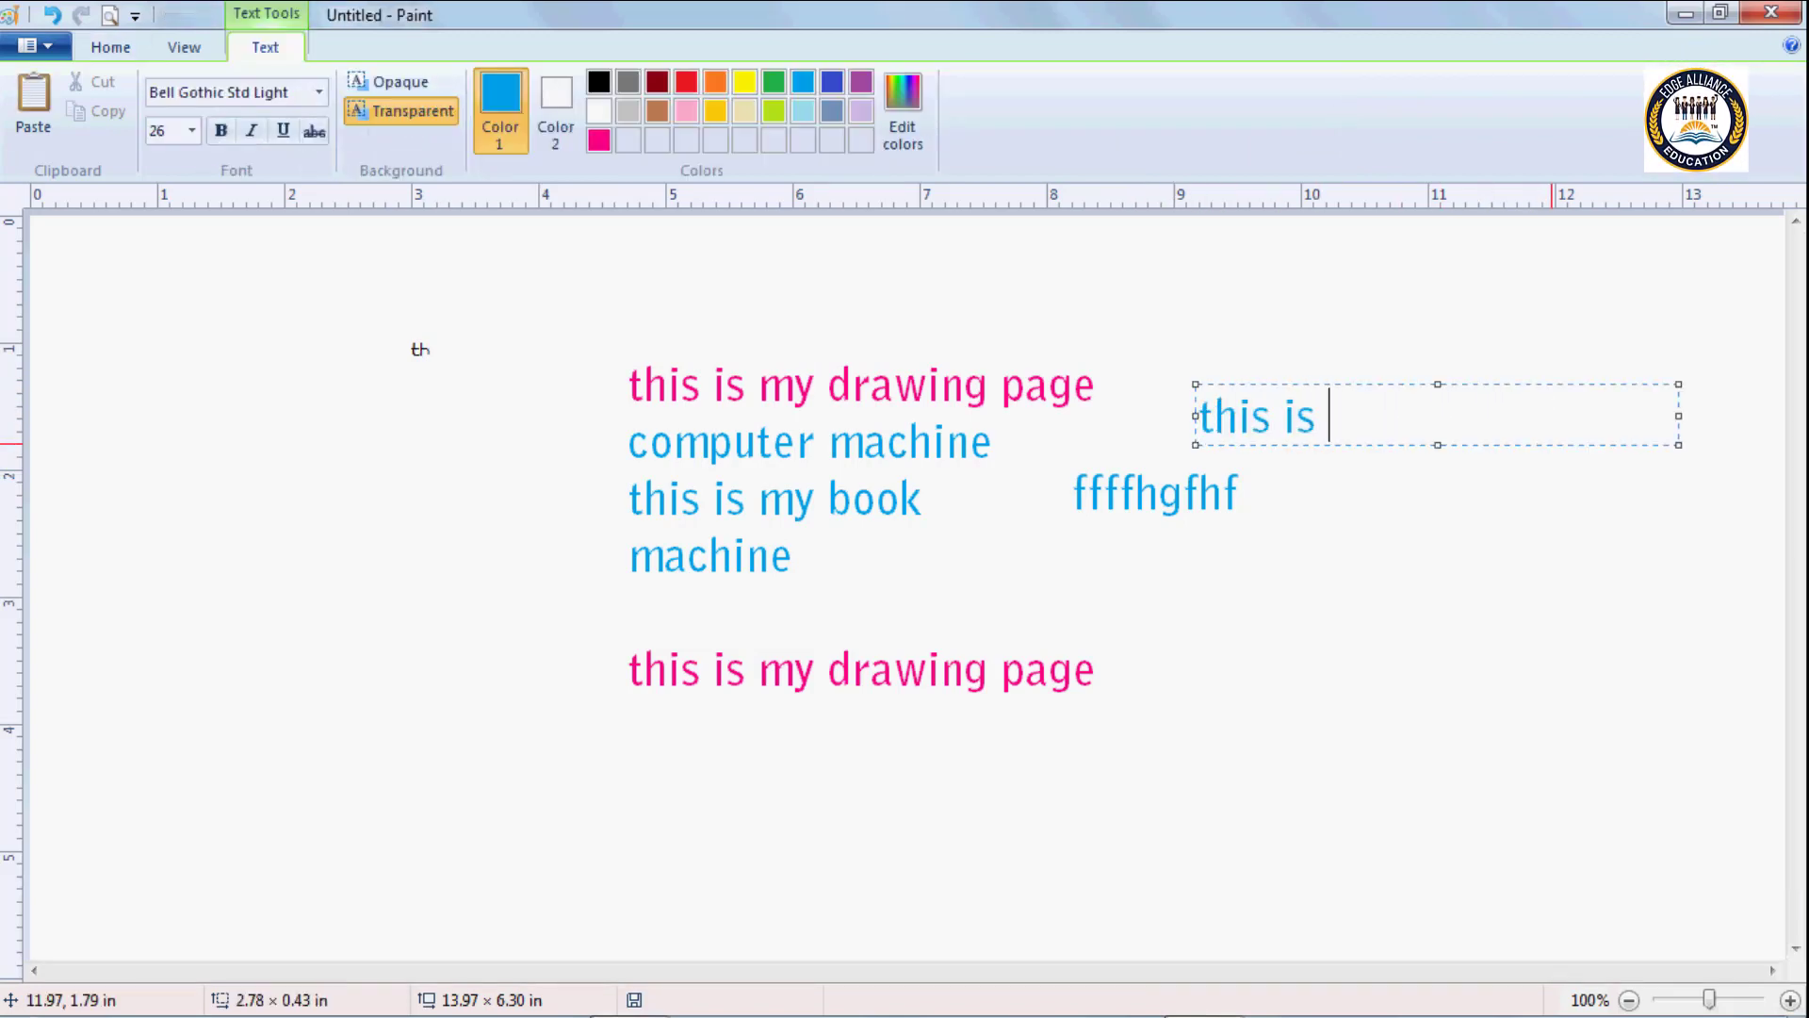
left_click(1241, 650)
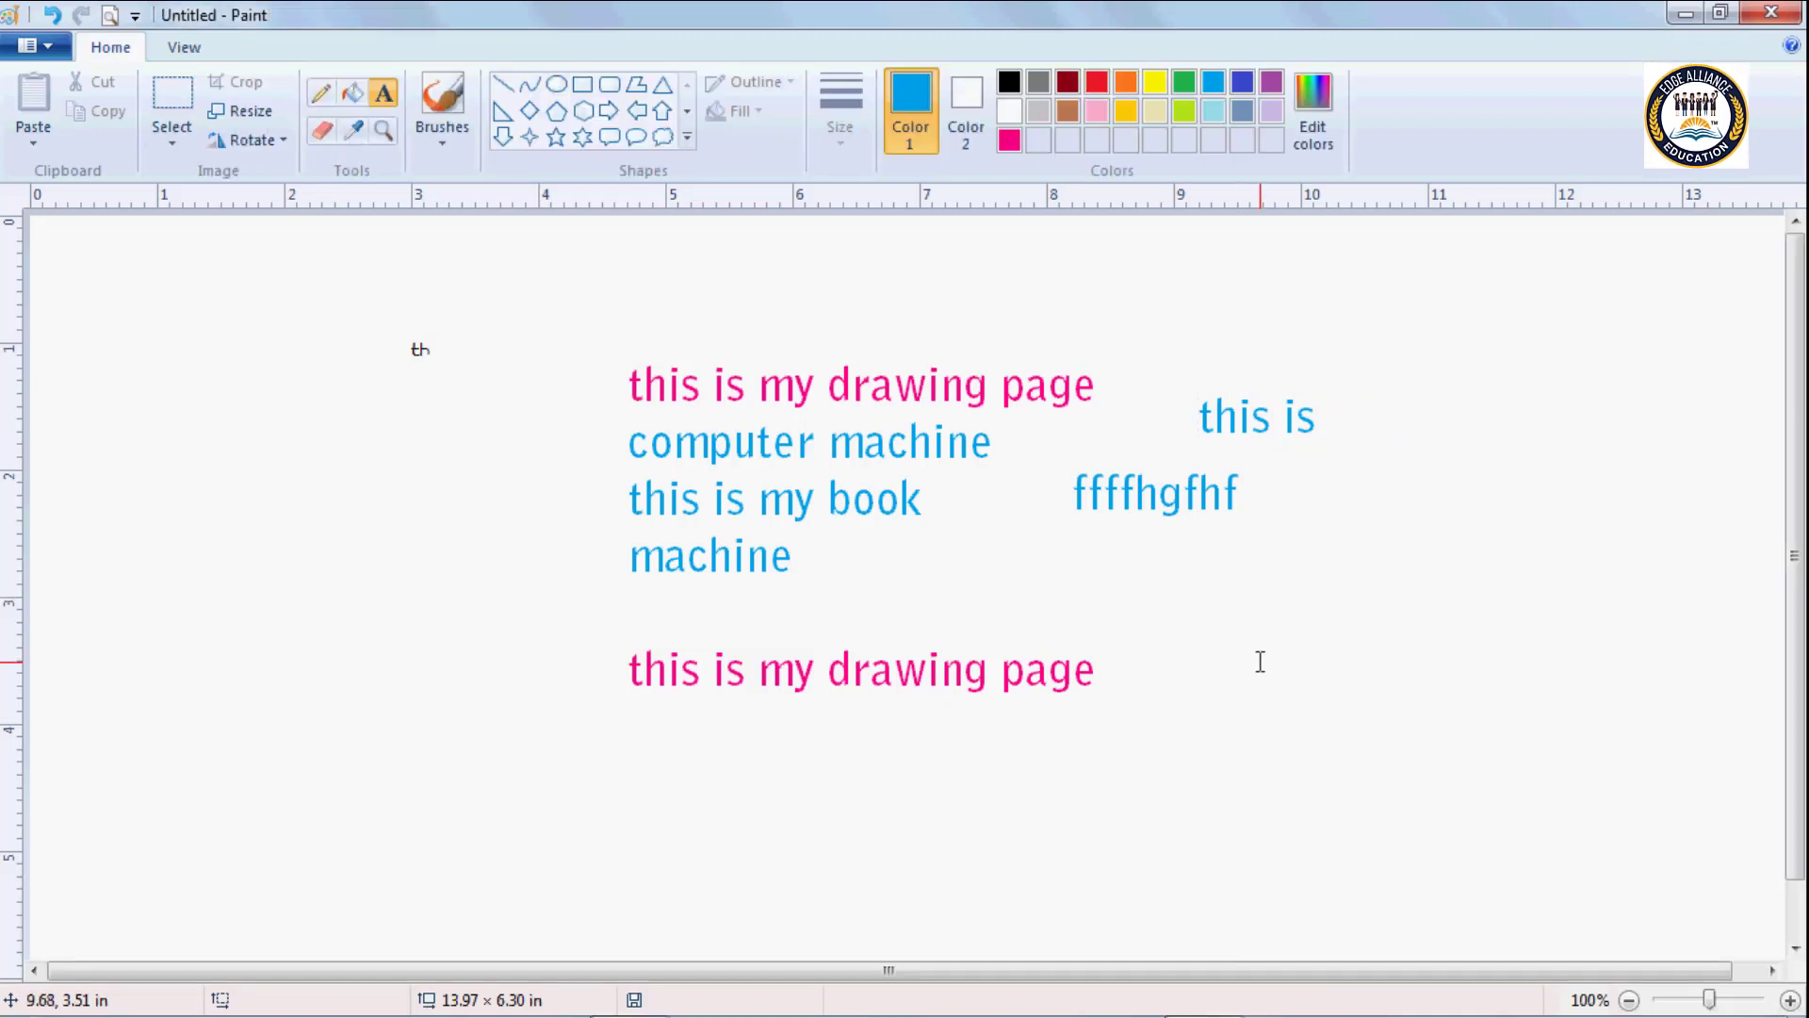